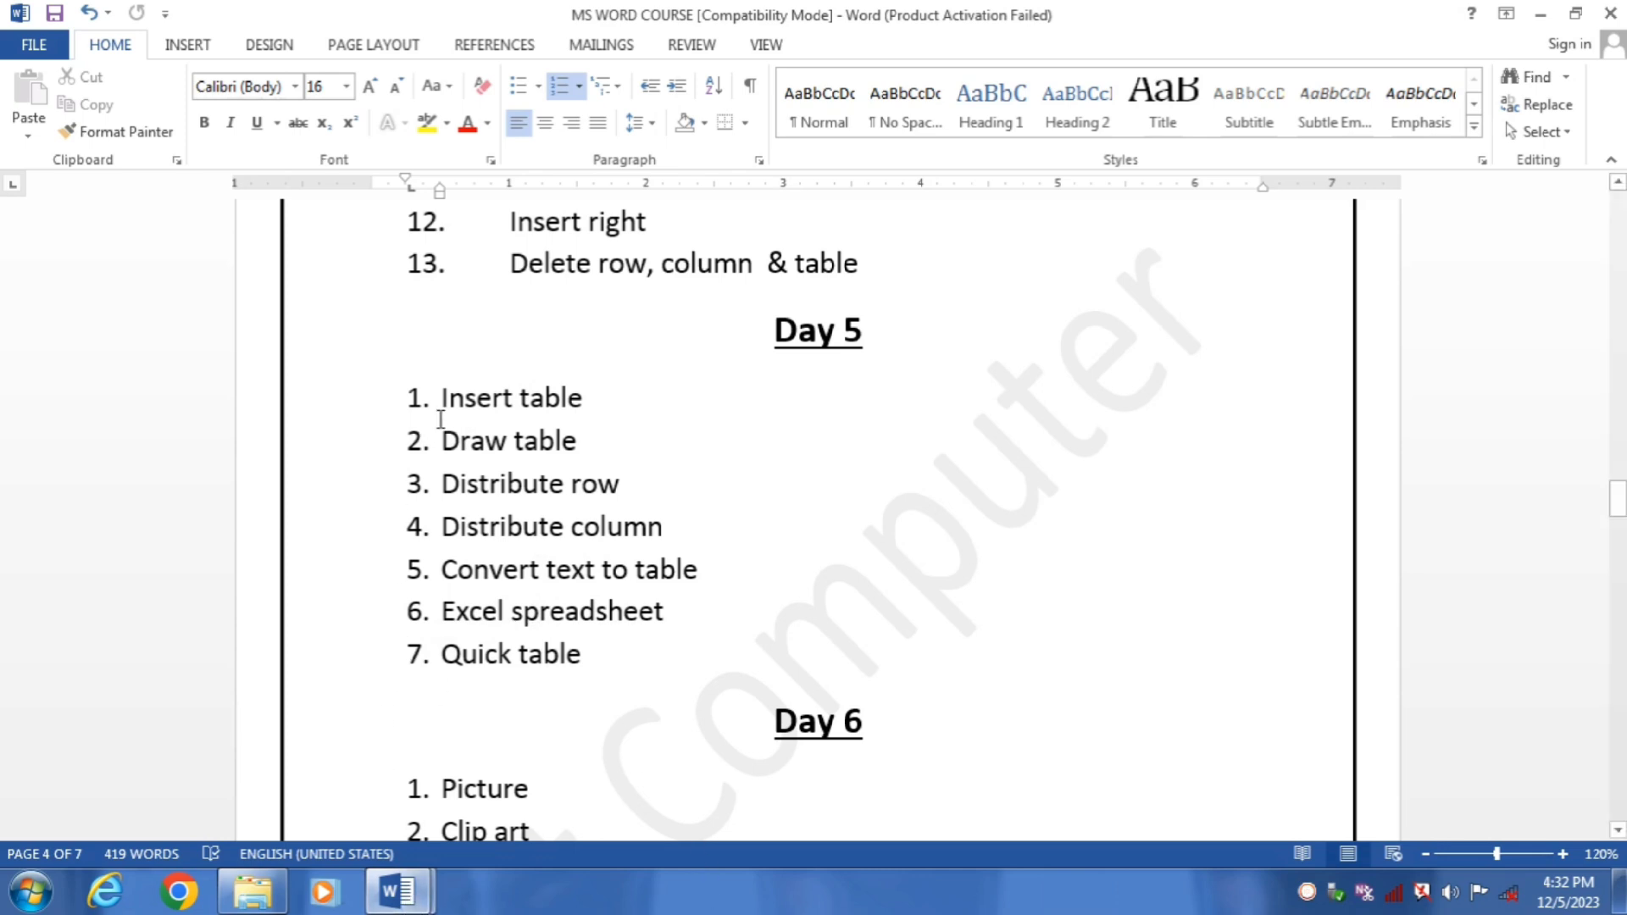
Switch to the blank Document2 and return to its editing page
click(398, 894)
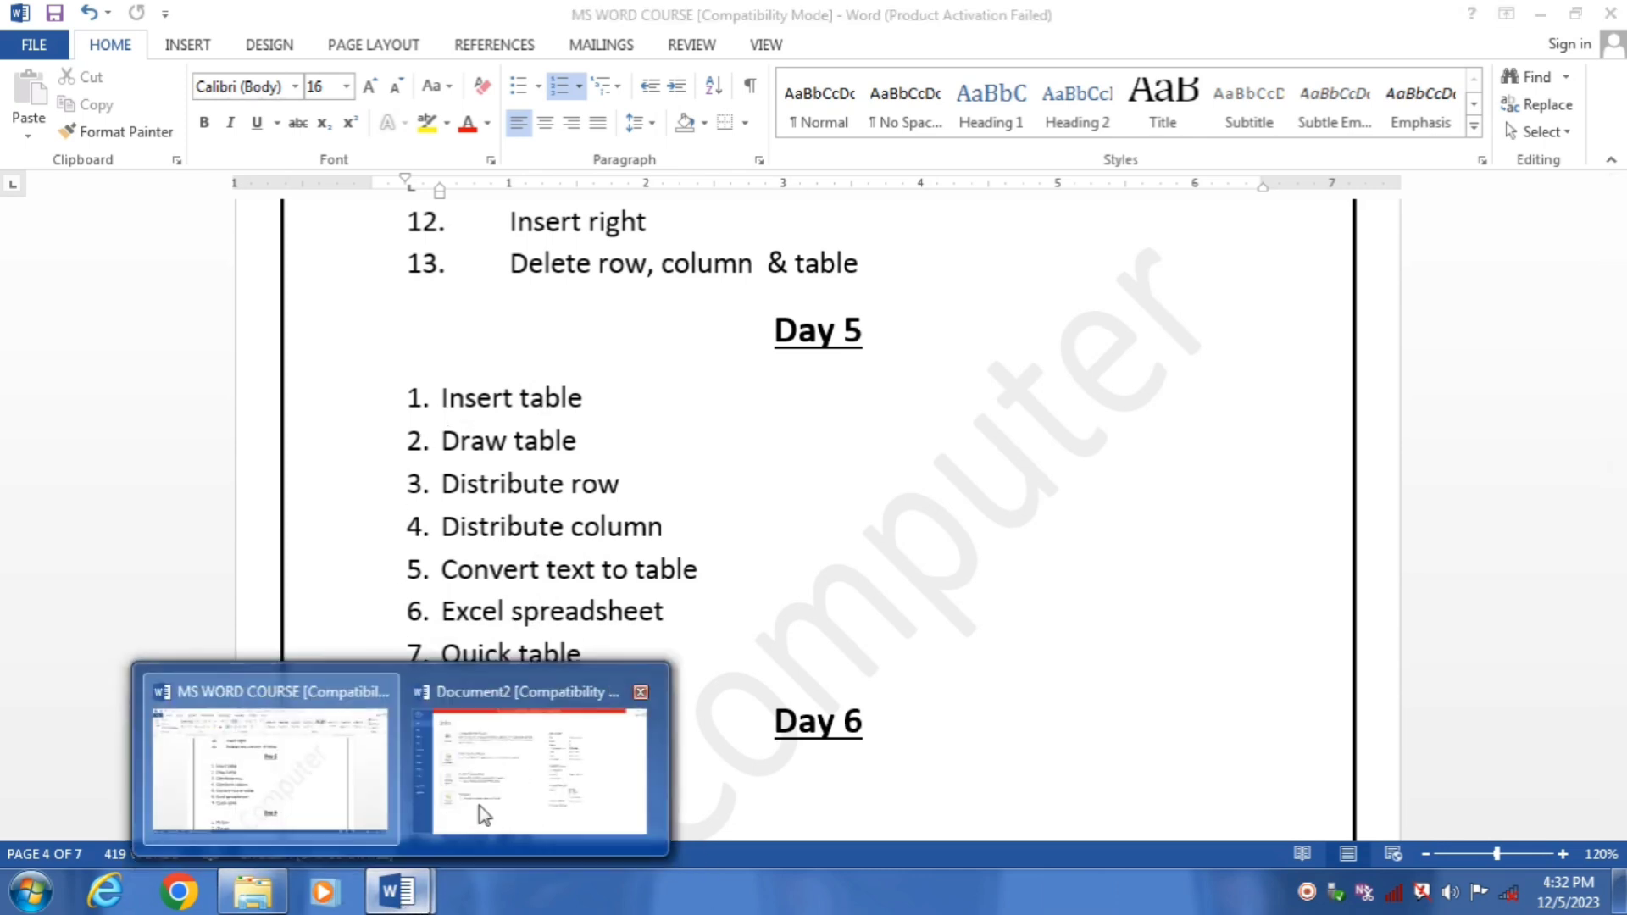
click(516, 771)
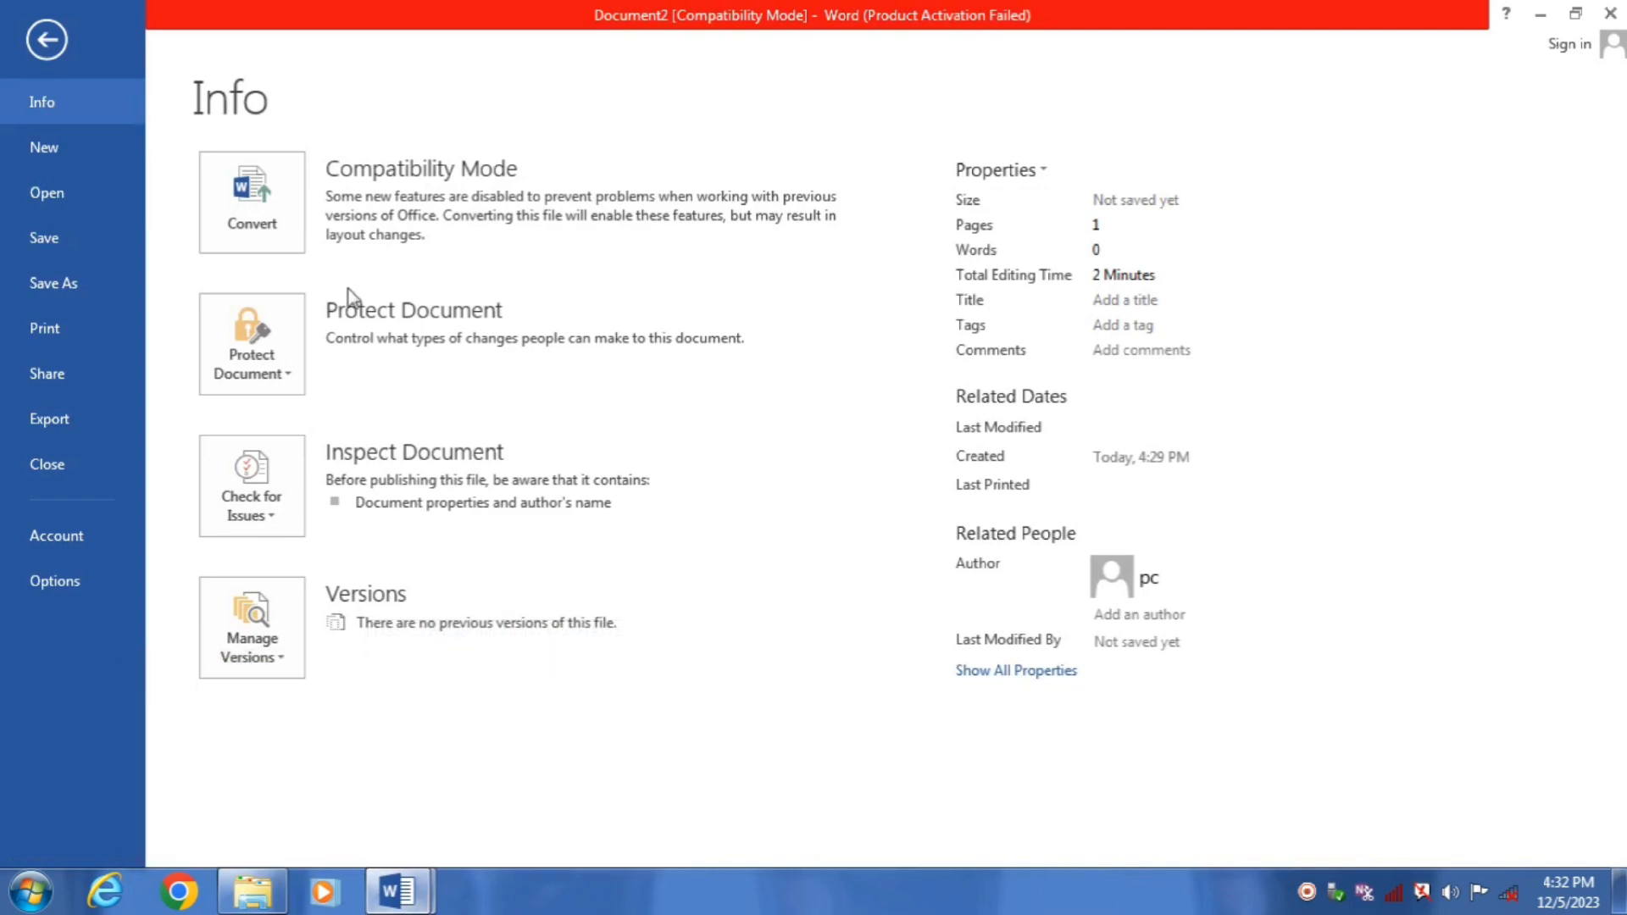
click(49, 44)
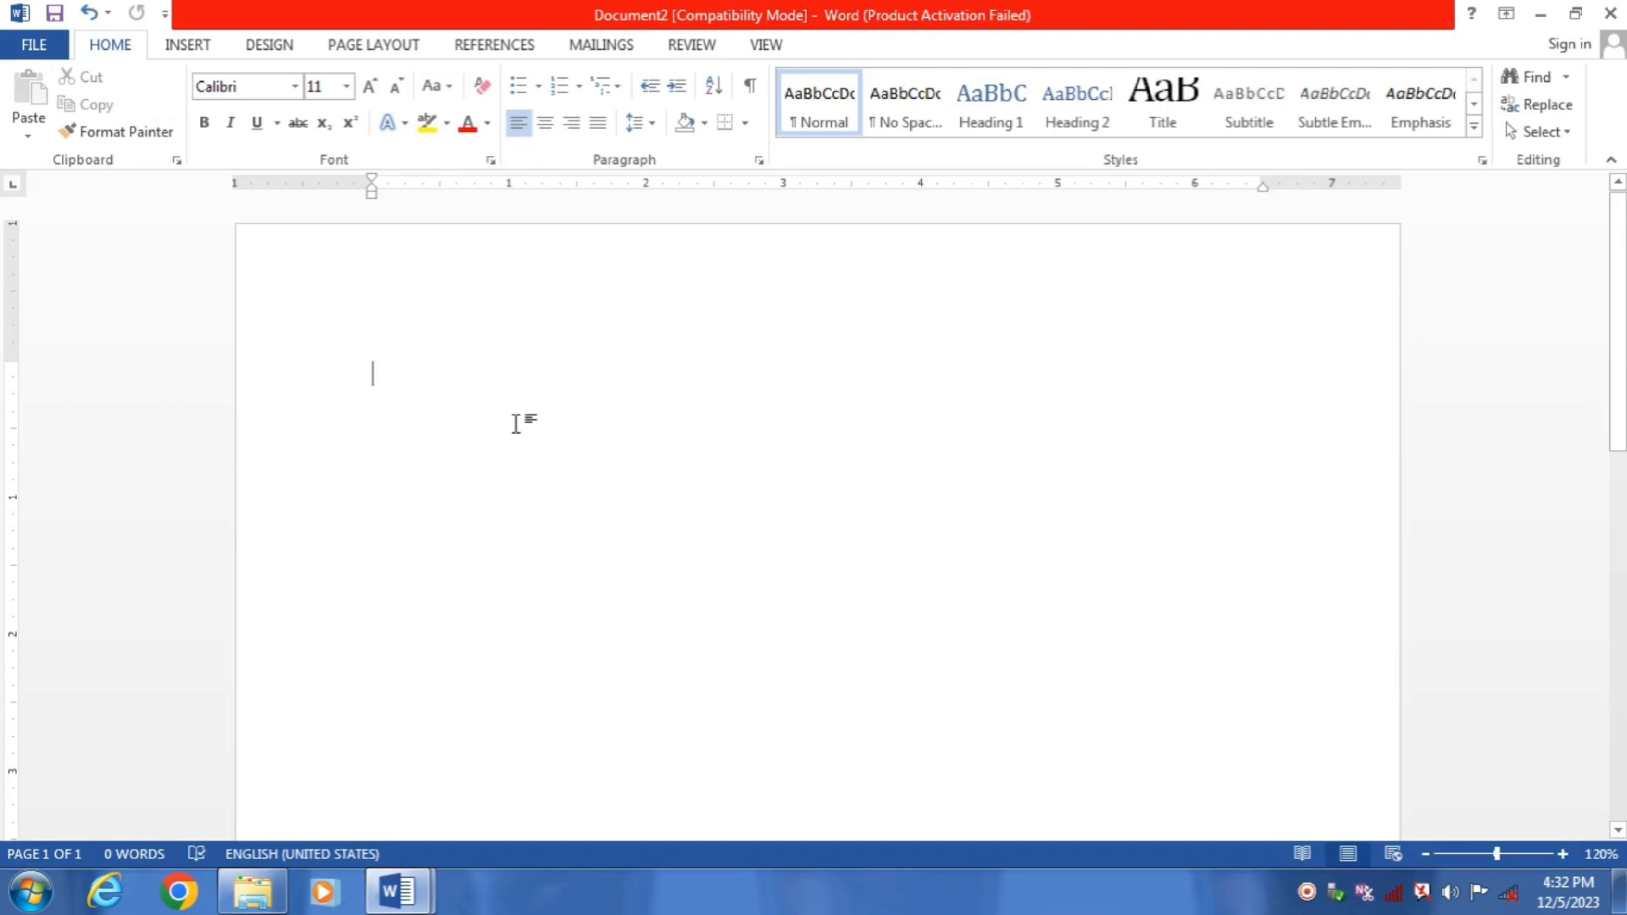
Insert a table with 12 columns and 10 rows by entering its dimensions in the Insert Table dialog
click(188, 45)
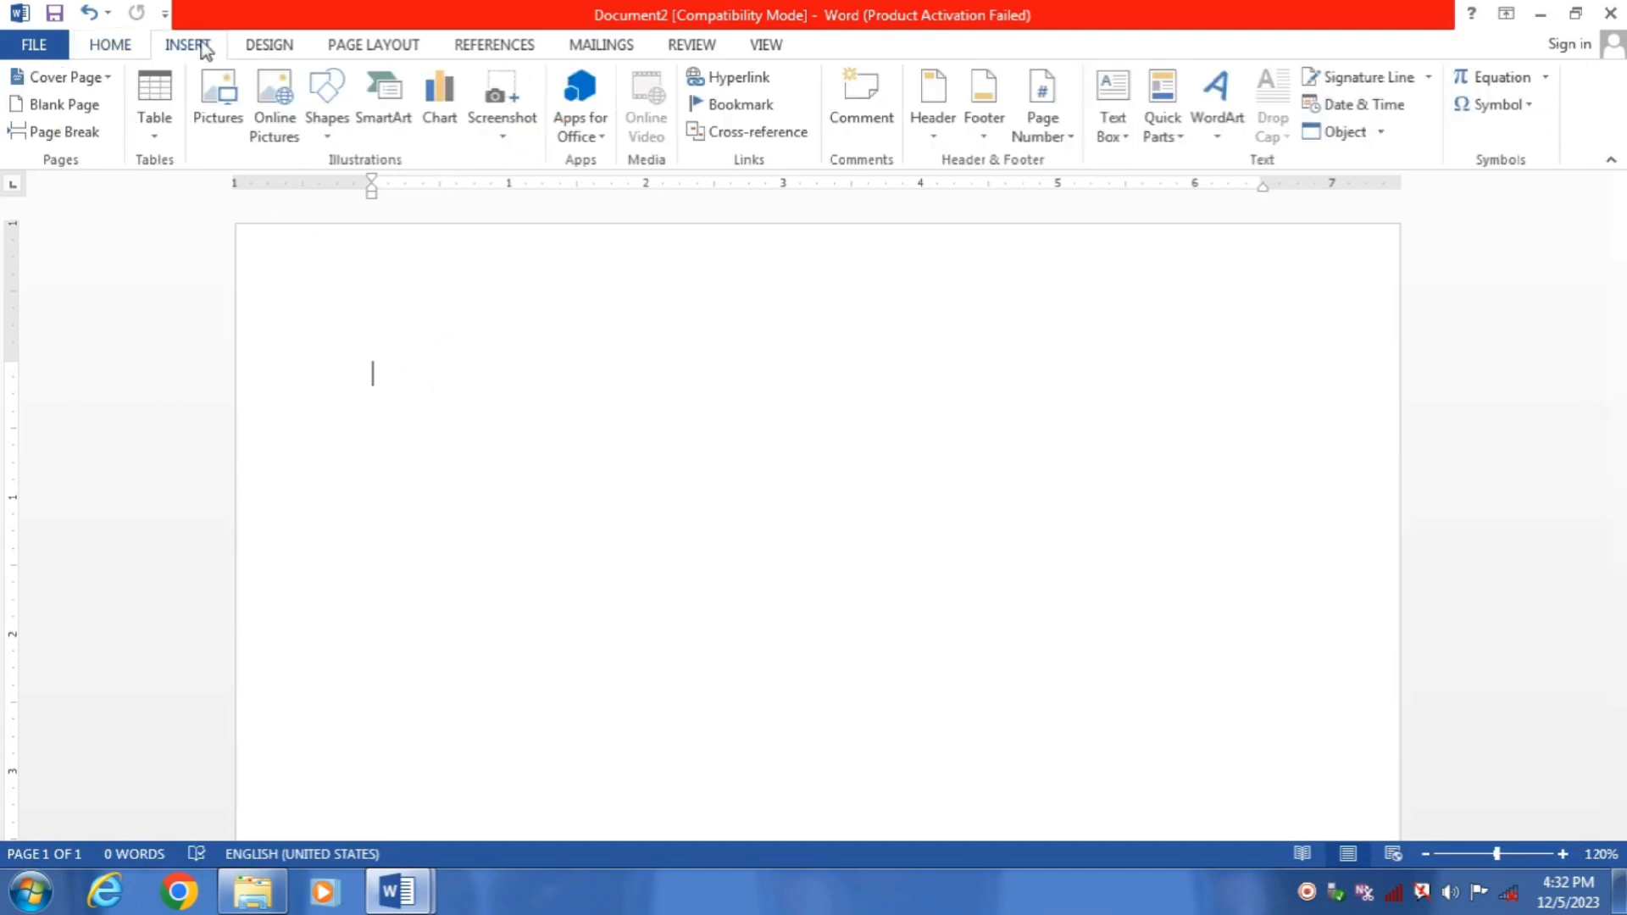
click(155, 140)
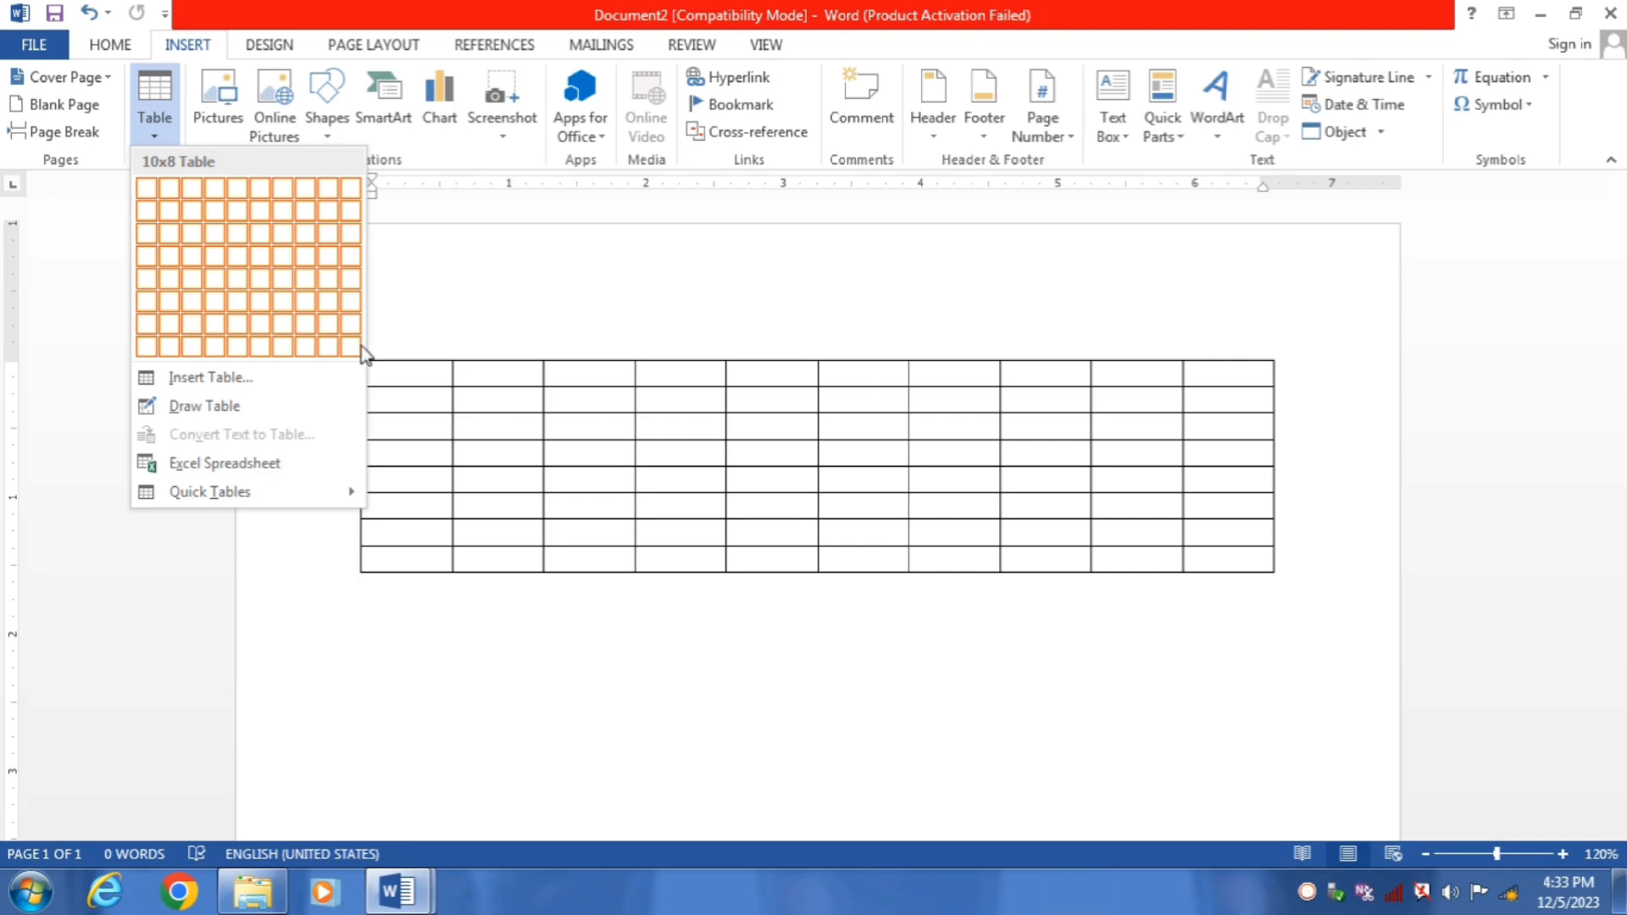
click(218, 383)
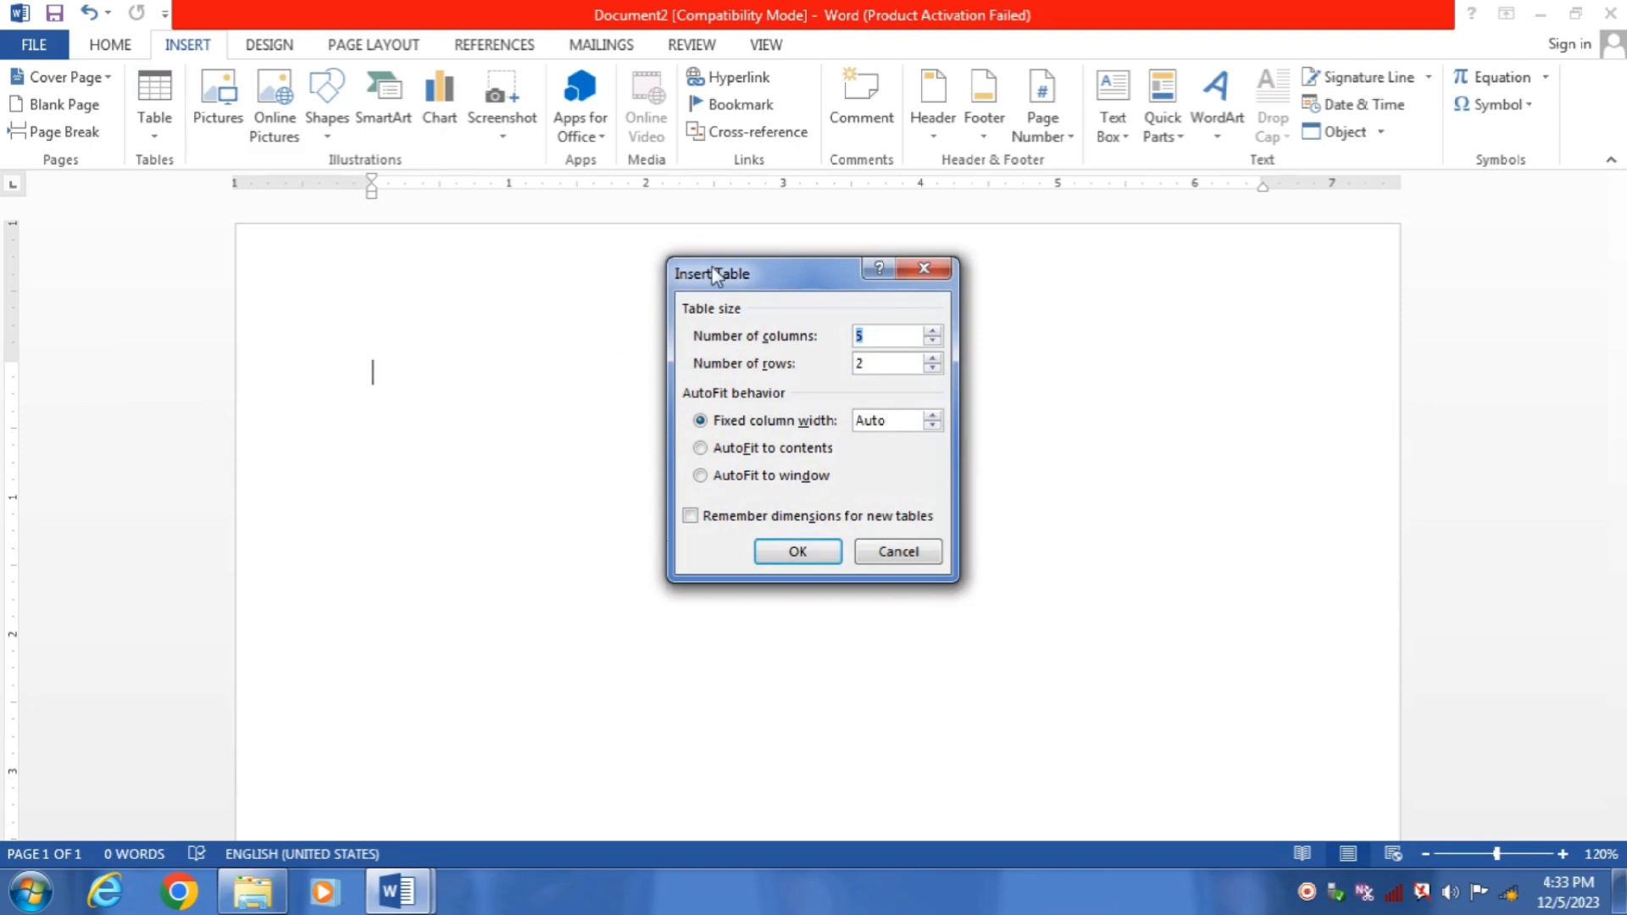
drag(749, 267, 546, 208)
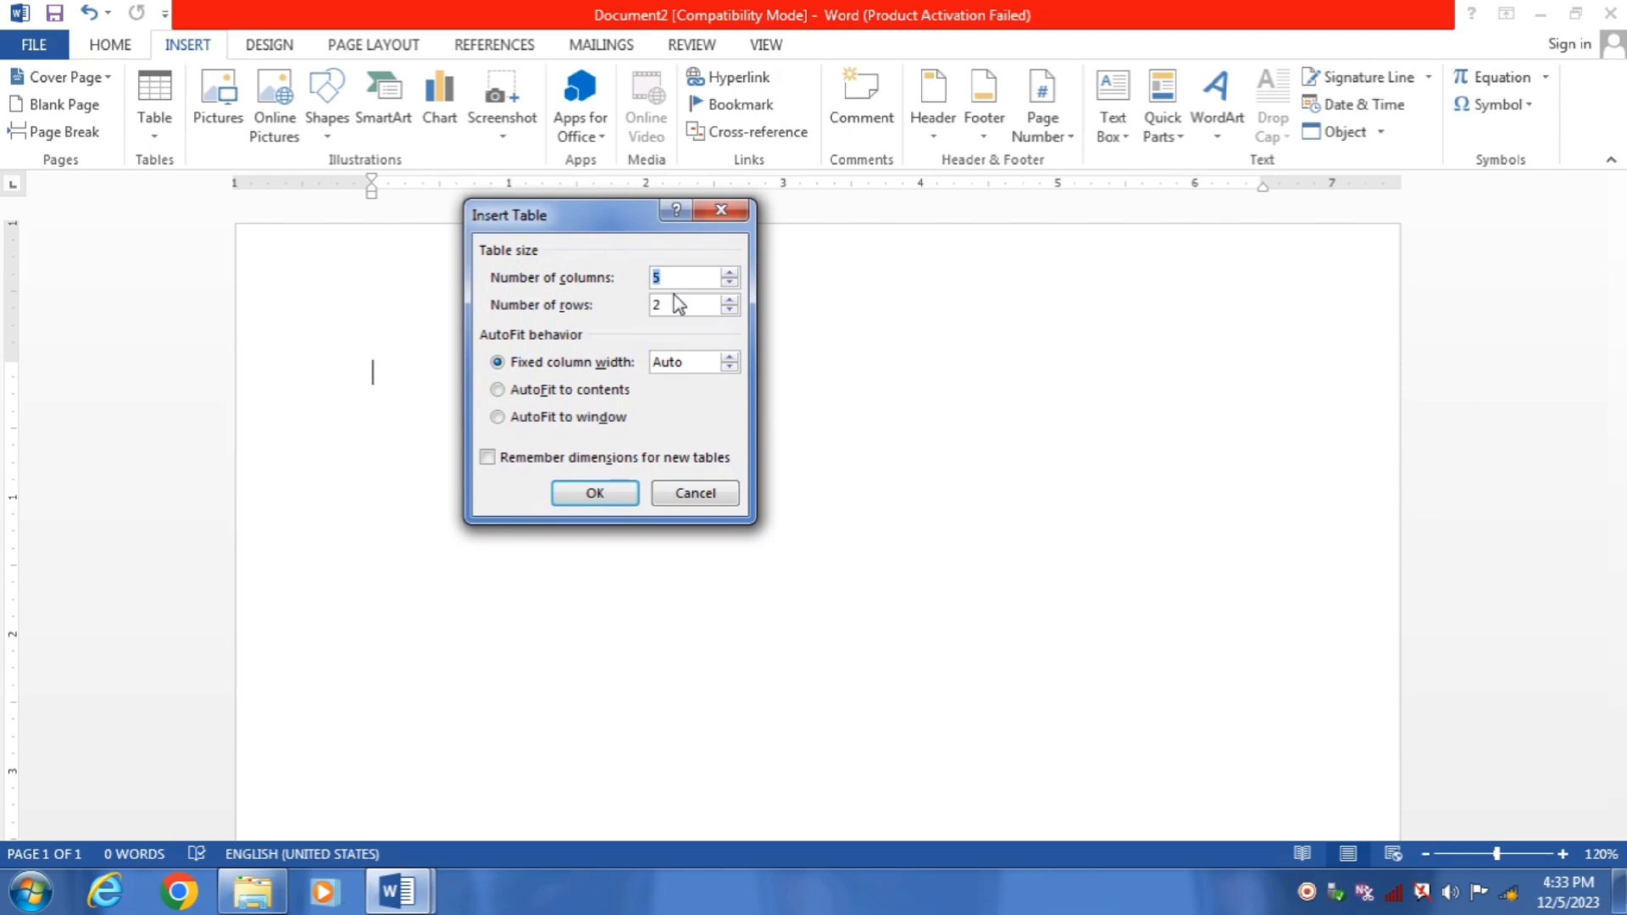
text(12)
click(683, 301)
key(BackSpace)
text(10)
click(603, 494)
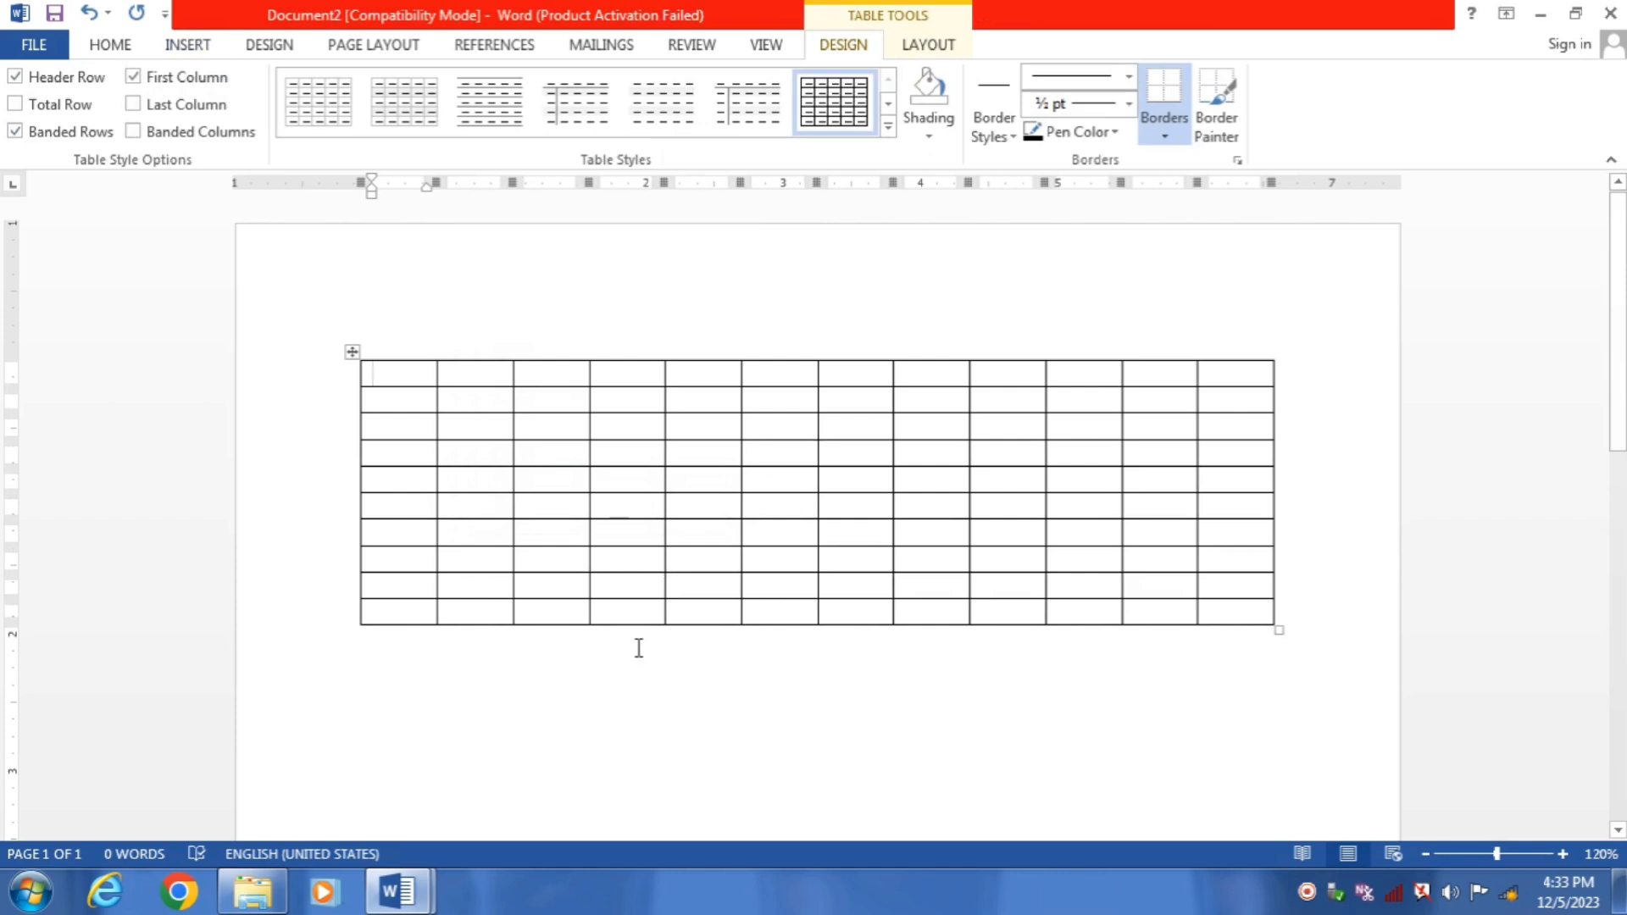
Go through the cells of the table's first row and first column to count its columns and rows
click(498, 374)
click(580, 373)
click(653, 374)
click(712, 373)
click(785, 372)
click(854, 380)
click(942, 379)
click(1008, 374)
click(1078, 373)
click(1144, 374)
click(1249, 371)
click(392, 377)
click(394, 399)
click(396, 425)
click(395, 451)
click(396, 477)
click(392, 505)
click(387, 533)
click(383, 562)
click(382, 586)
click(387, 611)
Delete the whole 12-column table from the page
click(930, 46)
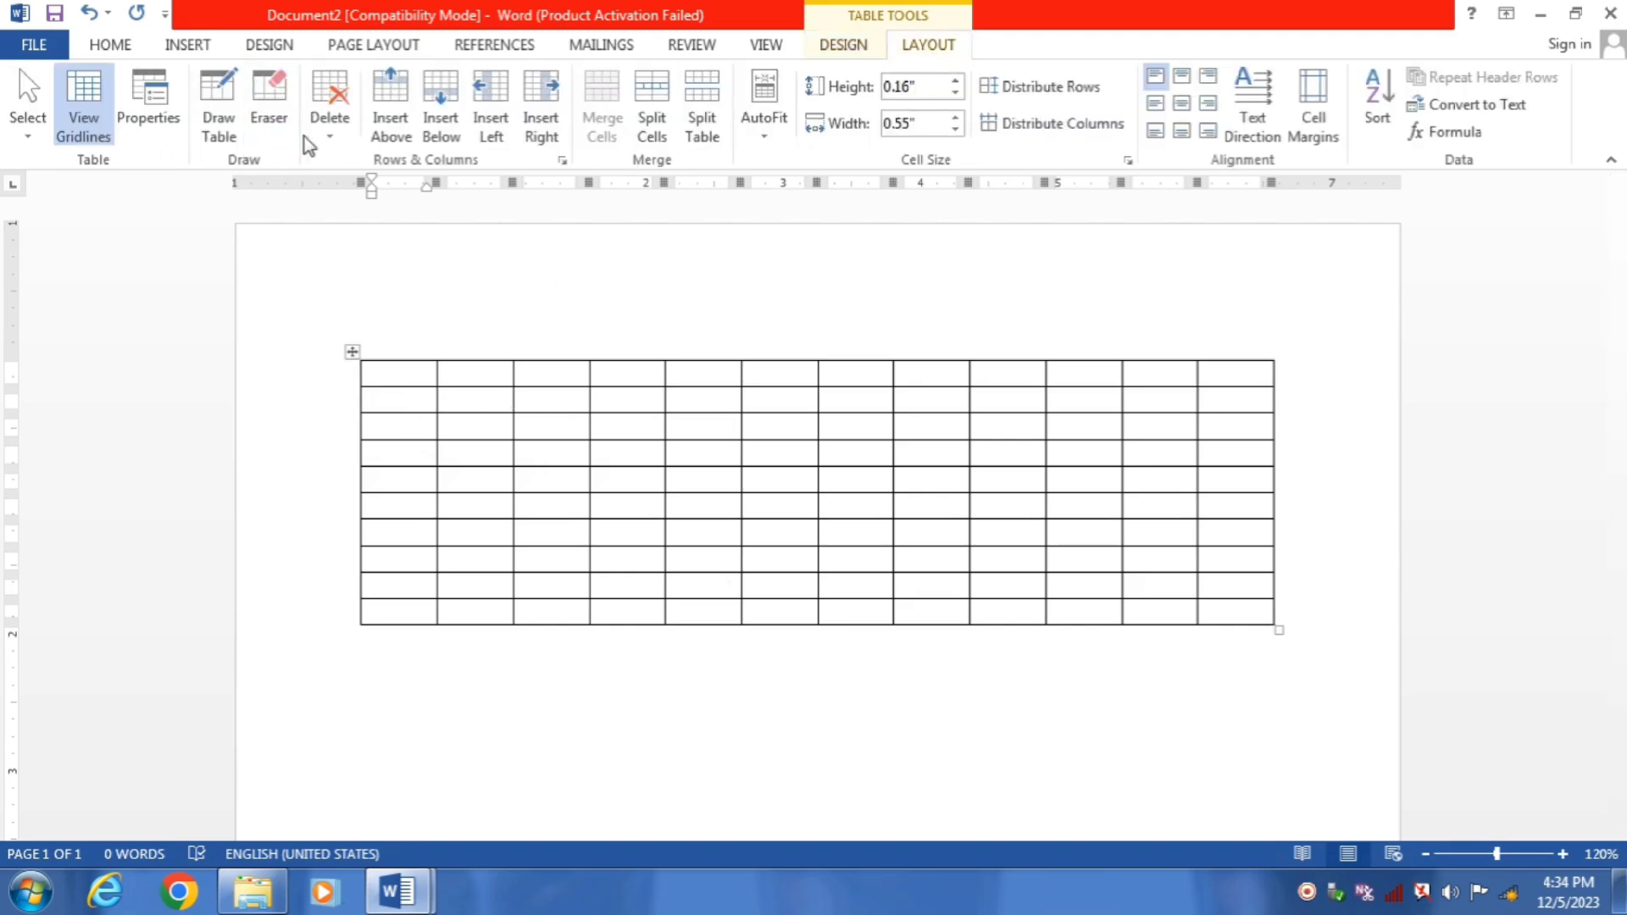
click(329, 126)
click(370, 249)
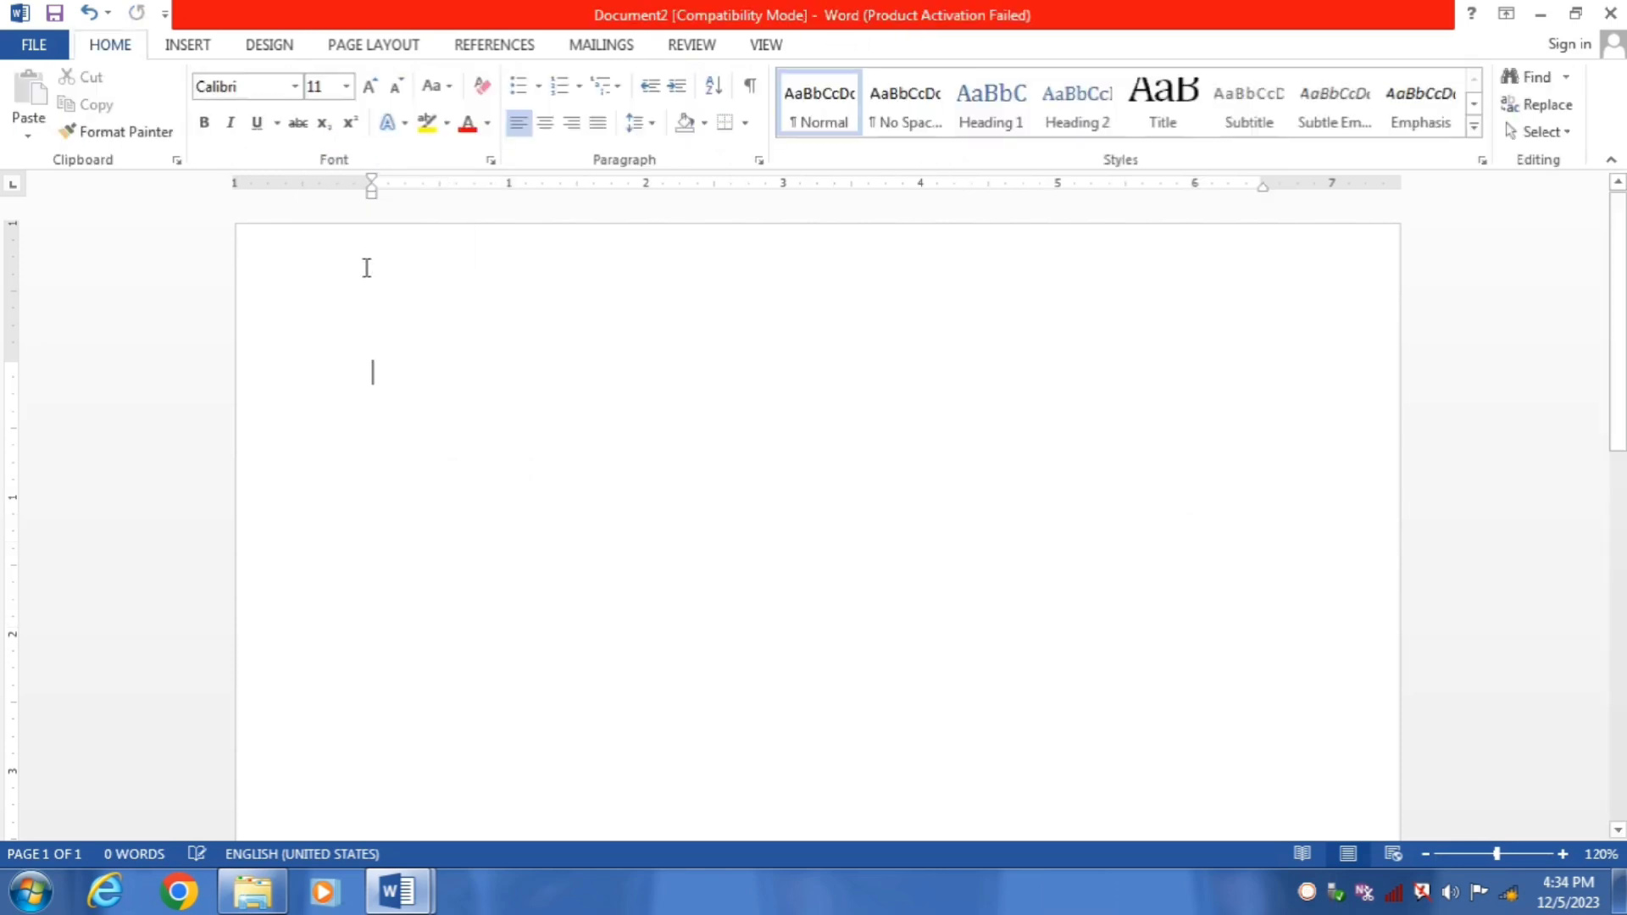
Insert a table of 7 columns and 7 rows from the size grid, and delete it again
click(184, 46)
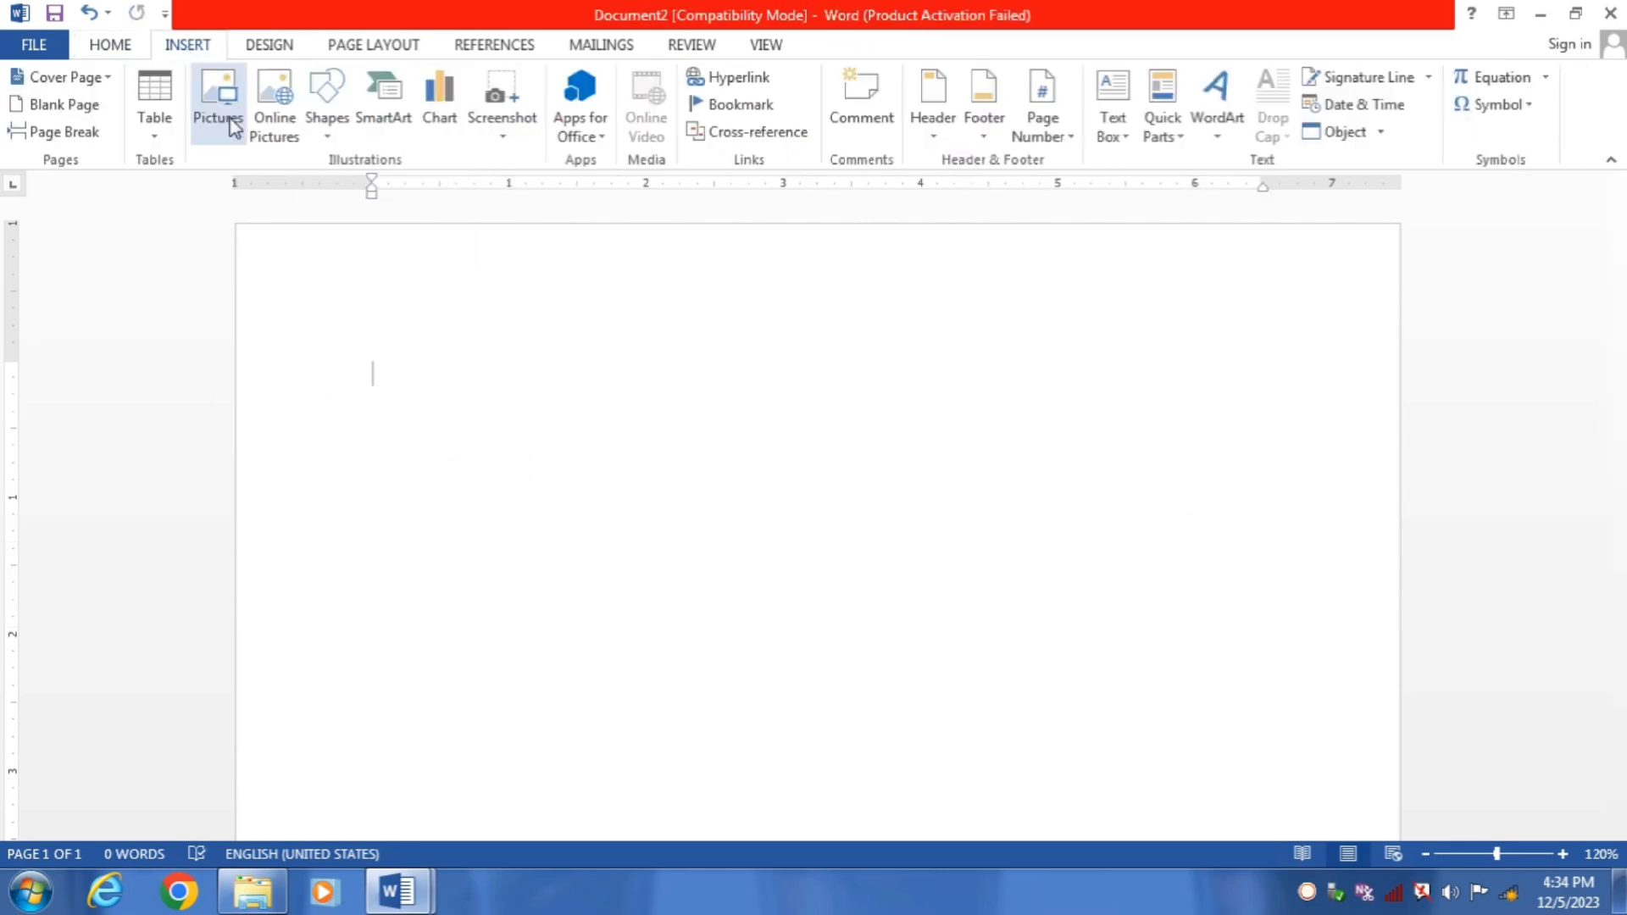
click(158, 136)
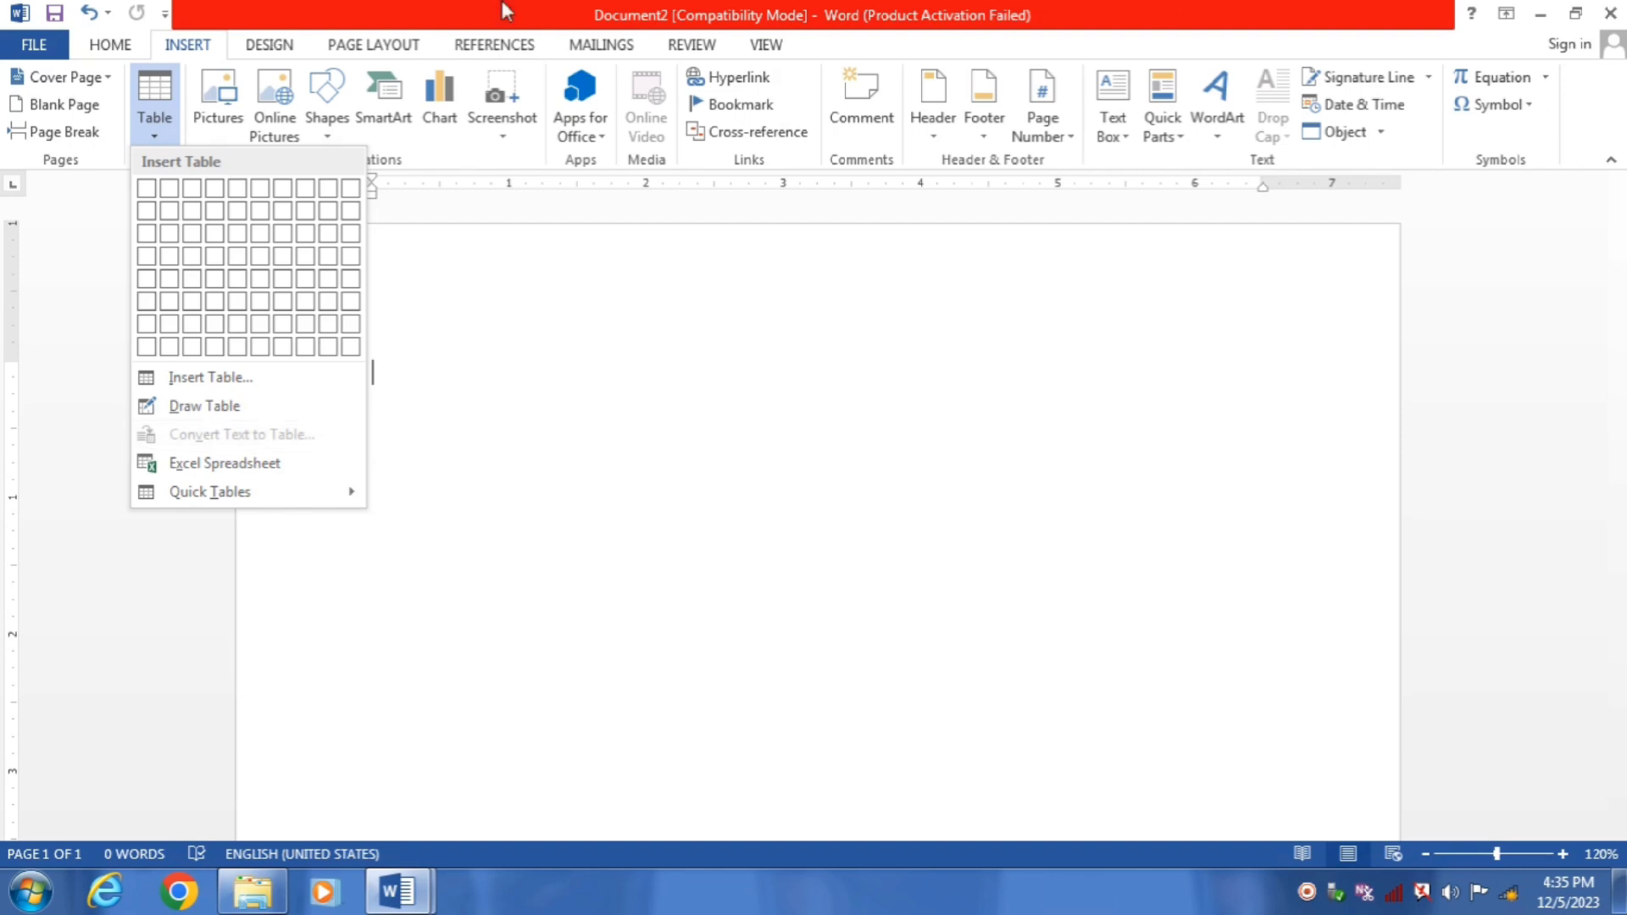
click(472, 367)
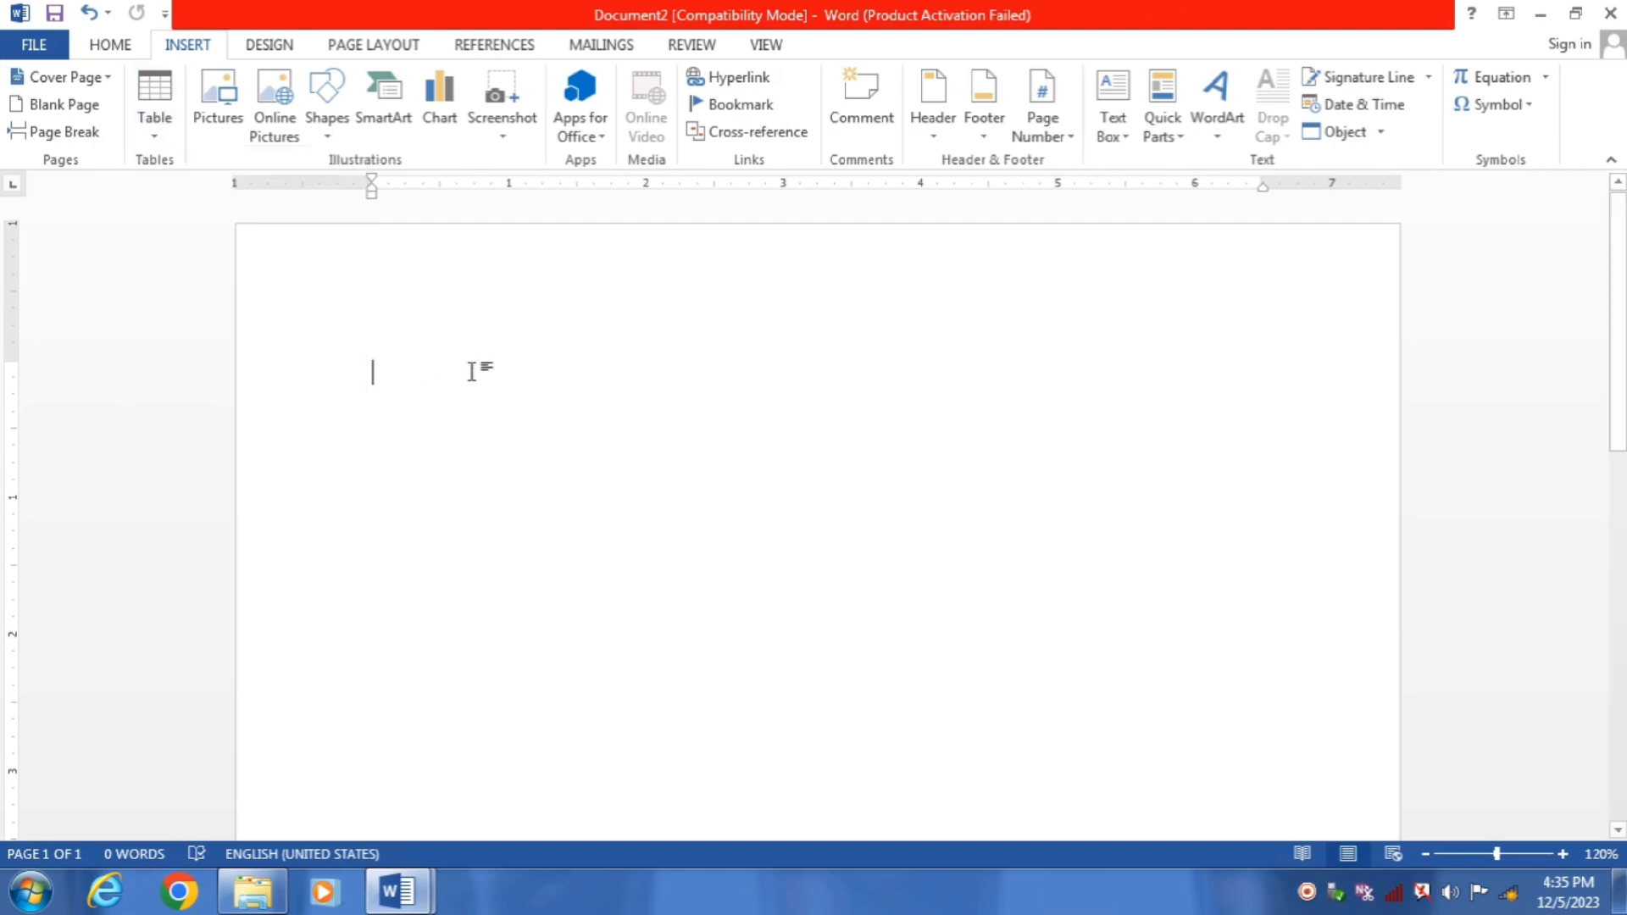
click(154, 123)
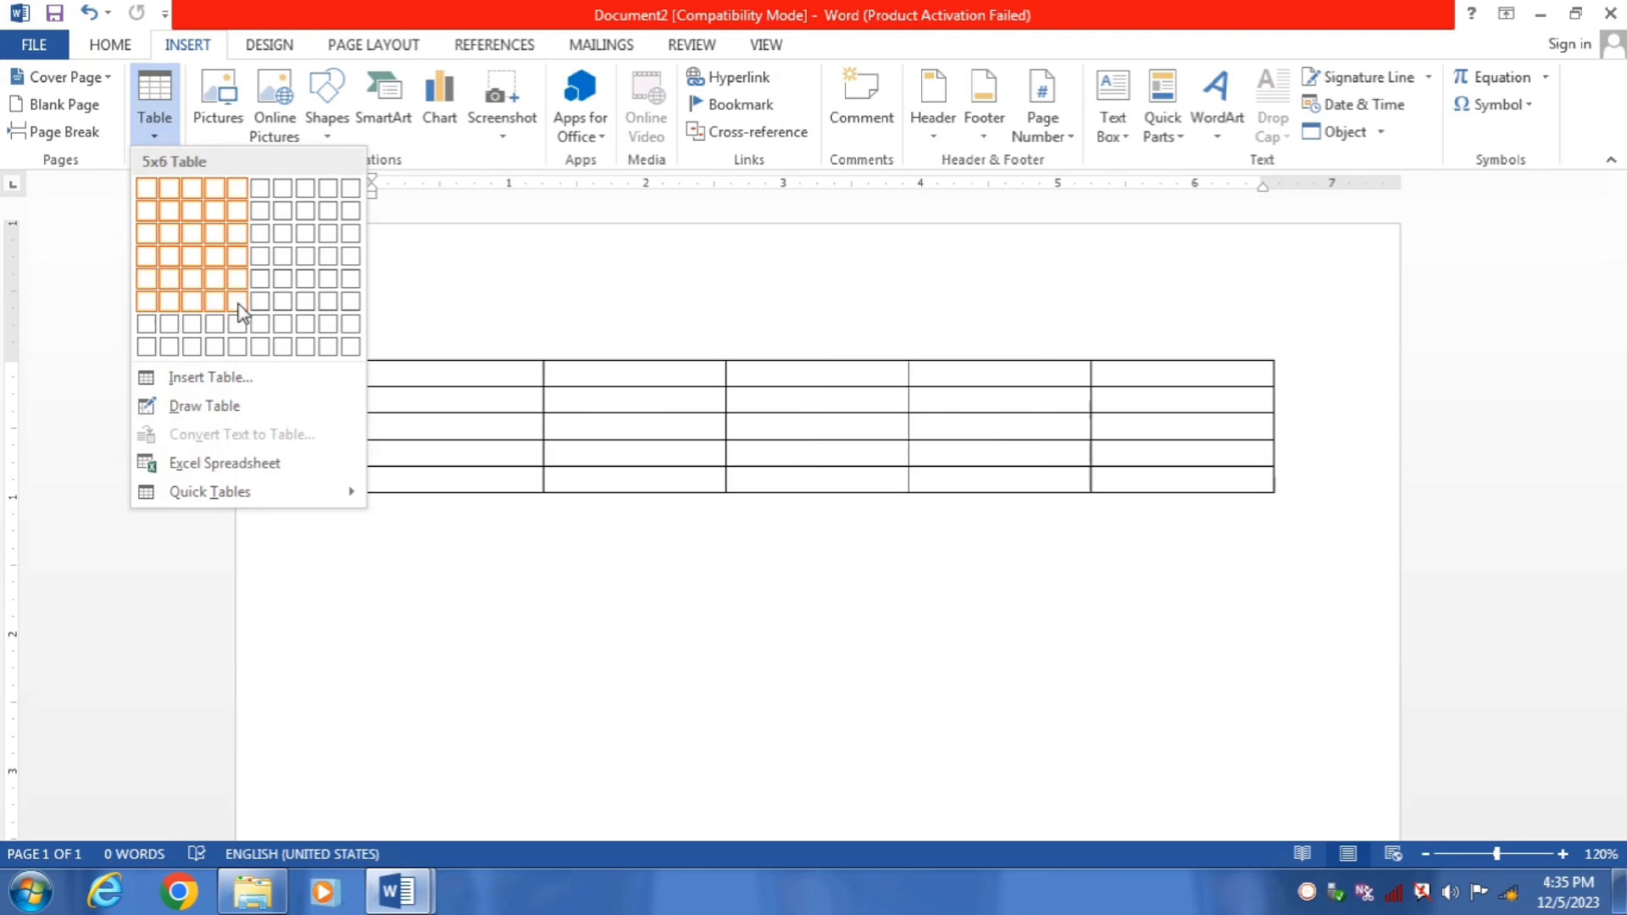
click(282, 323)
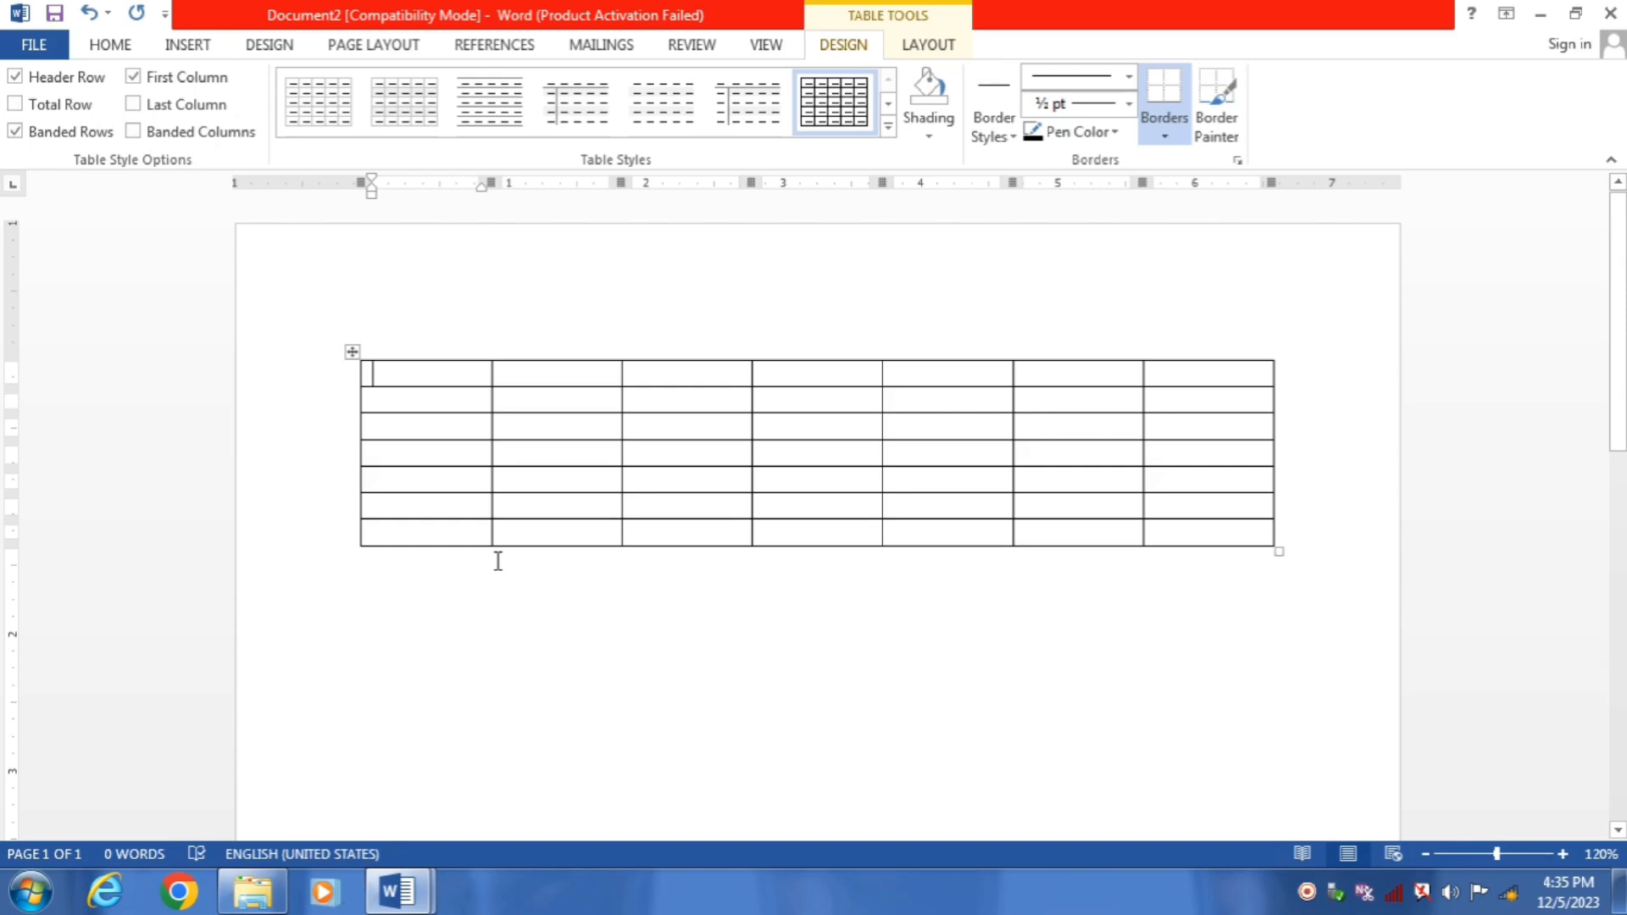
key(ctrl+a)
key(Delete)
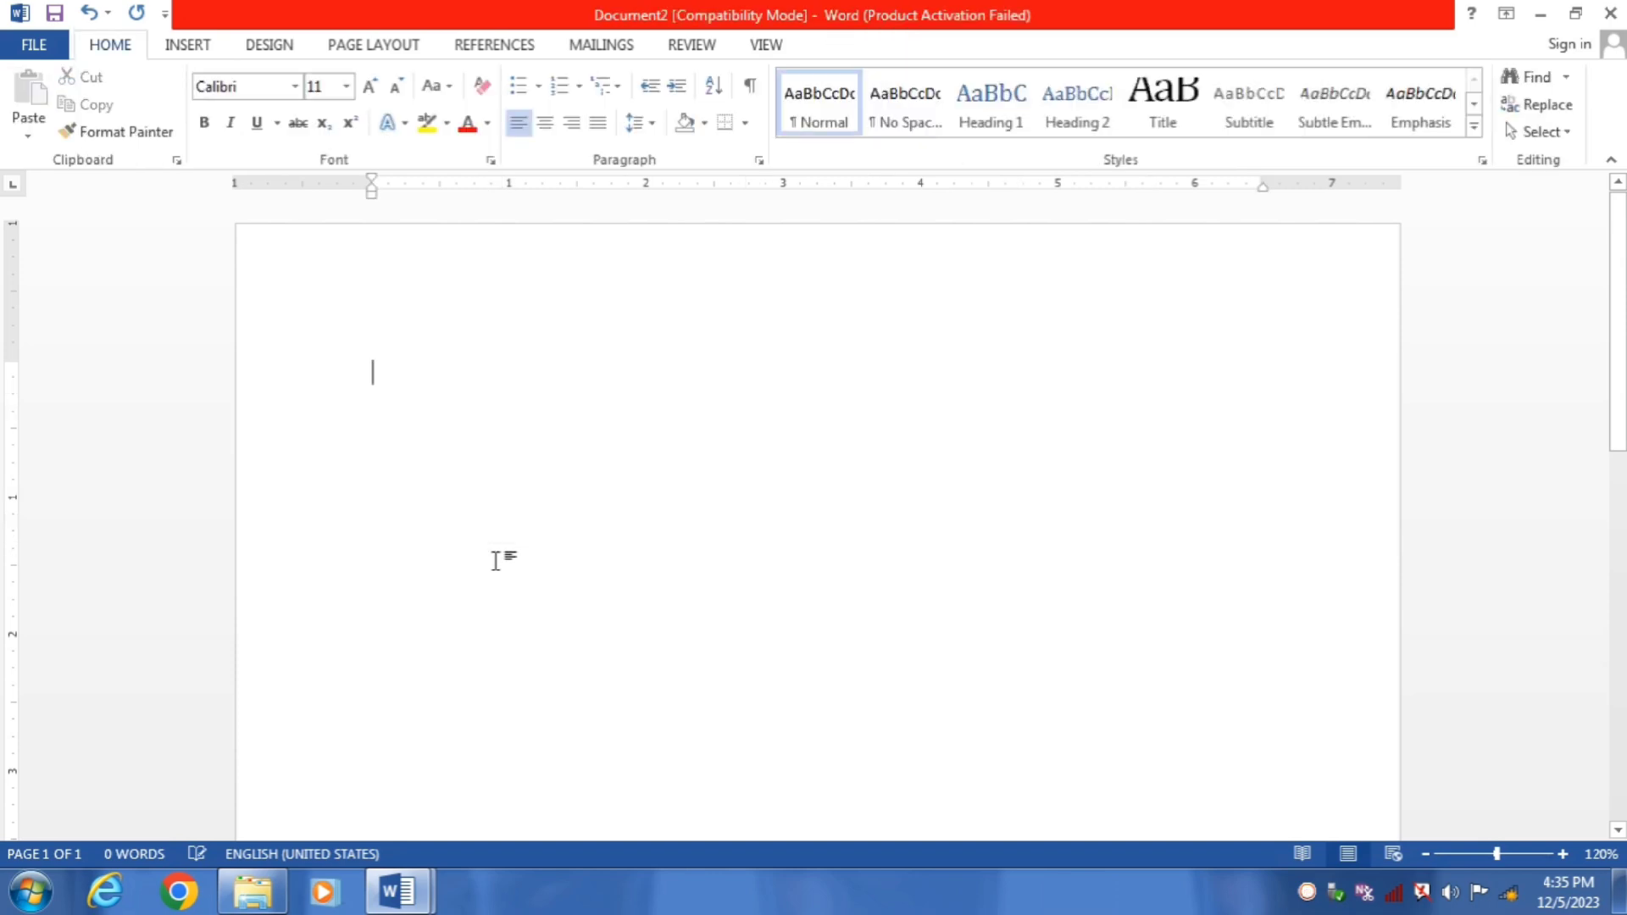
Draw a table's outer border about 6.16" wide and 2.69" high with Draw Table
click(191, 44)
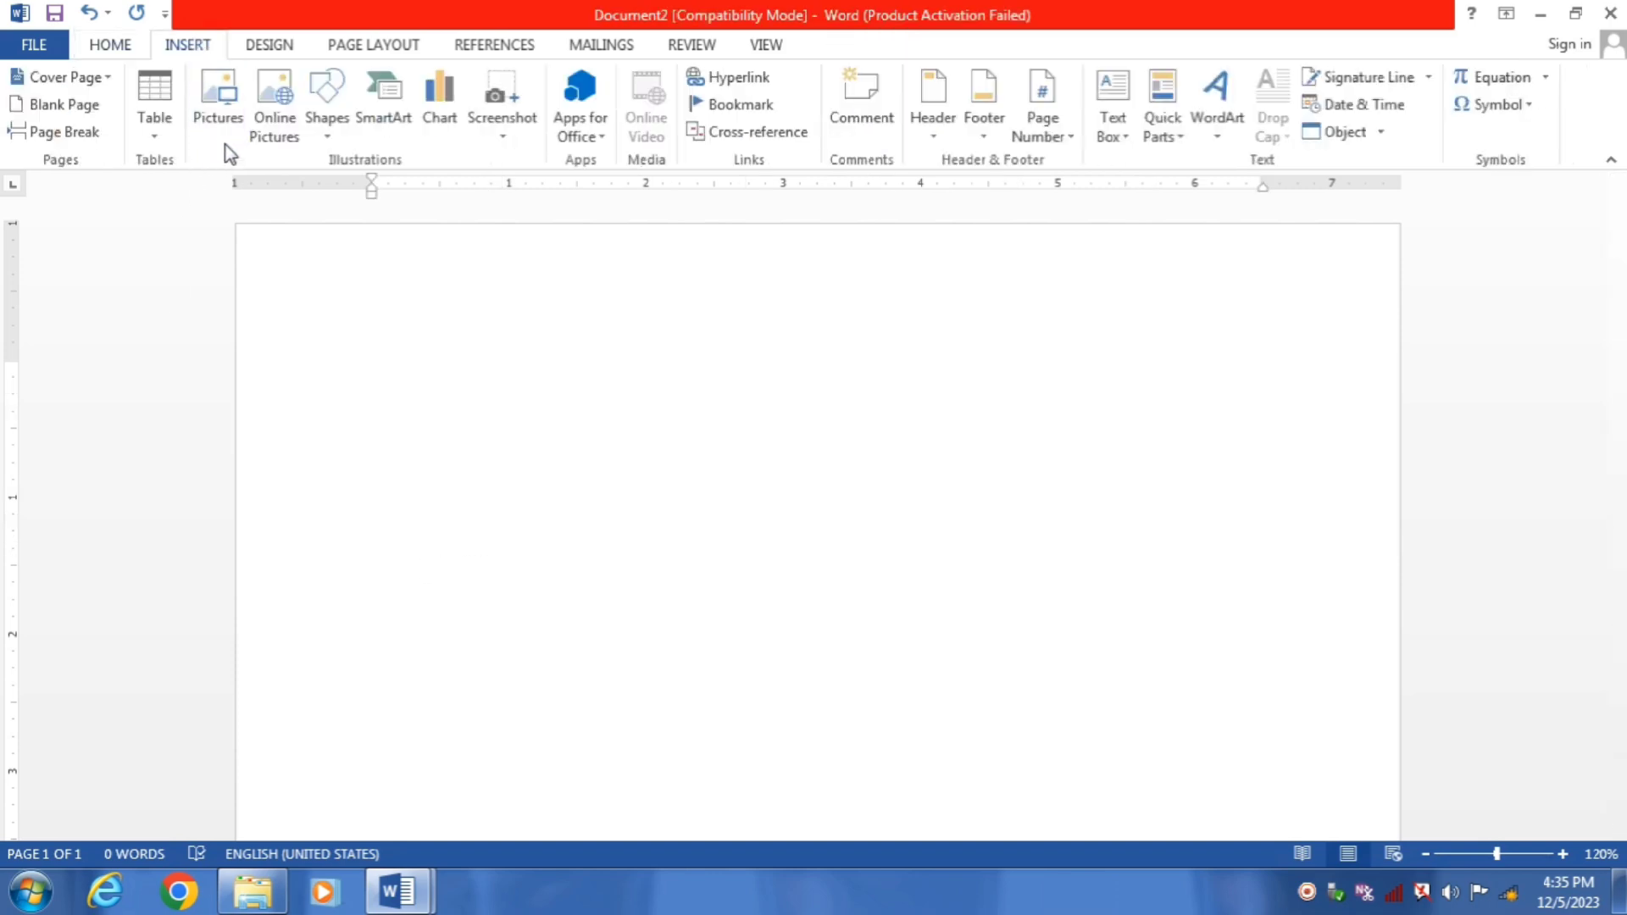
click(151, 140)
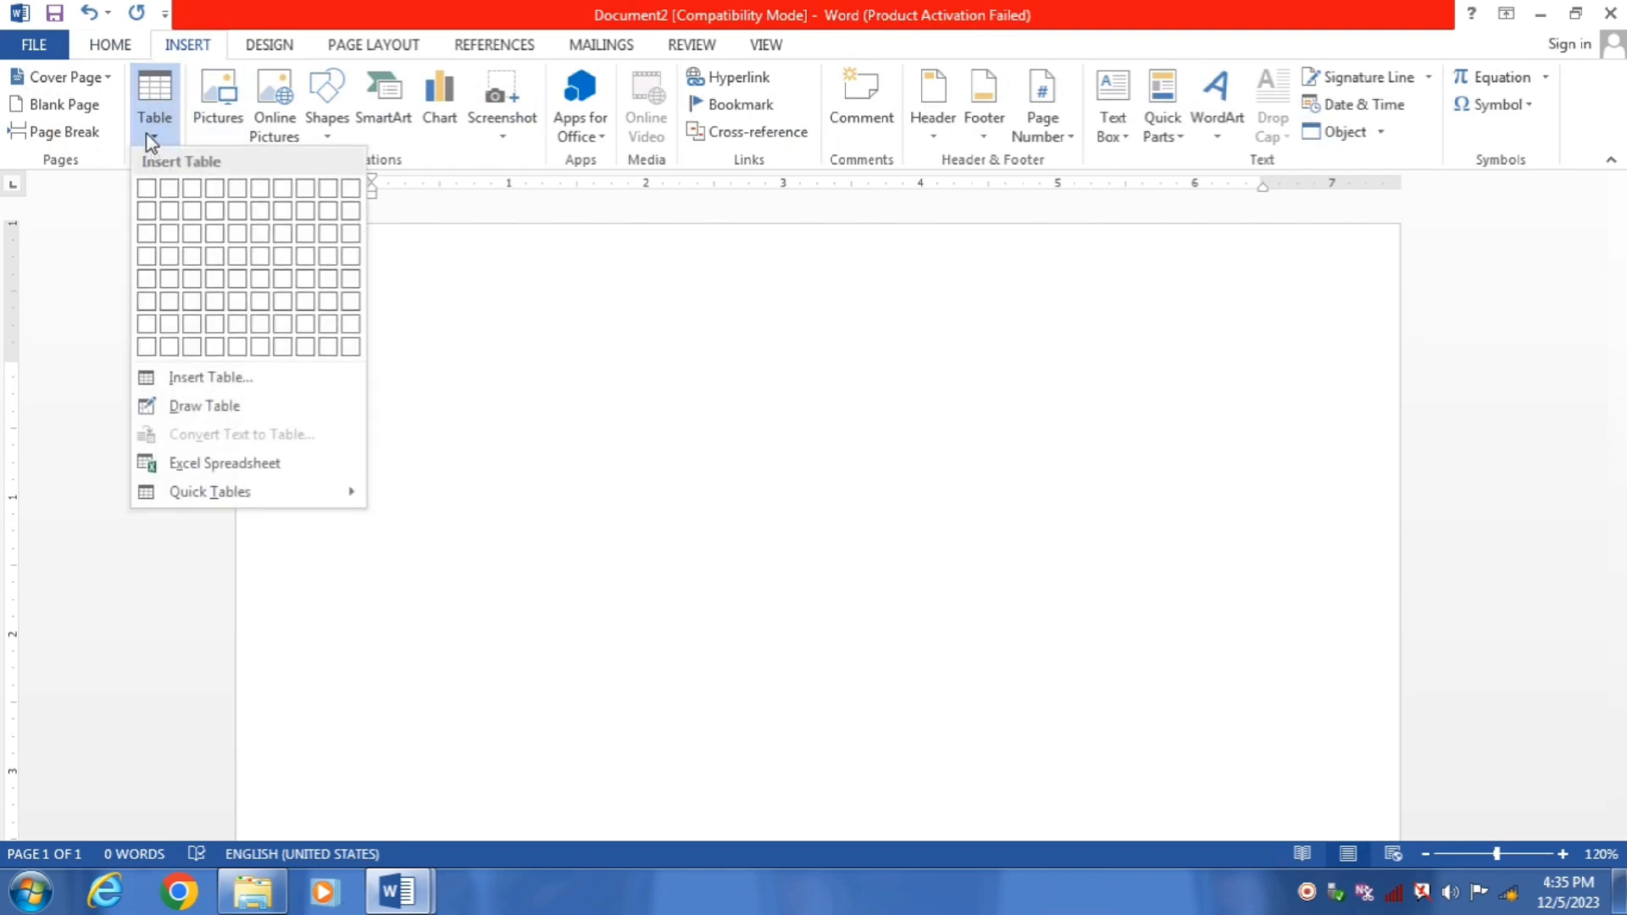
click(194, 411)
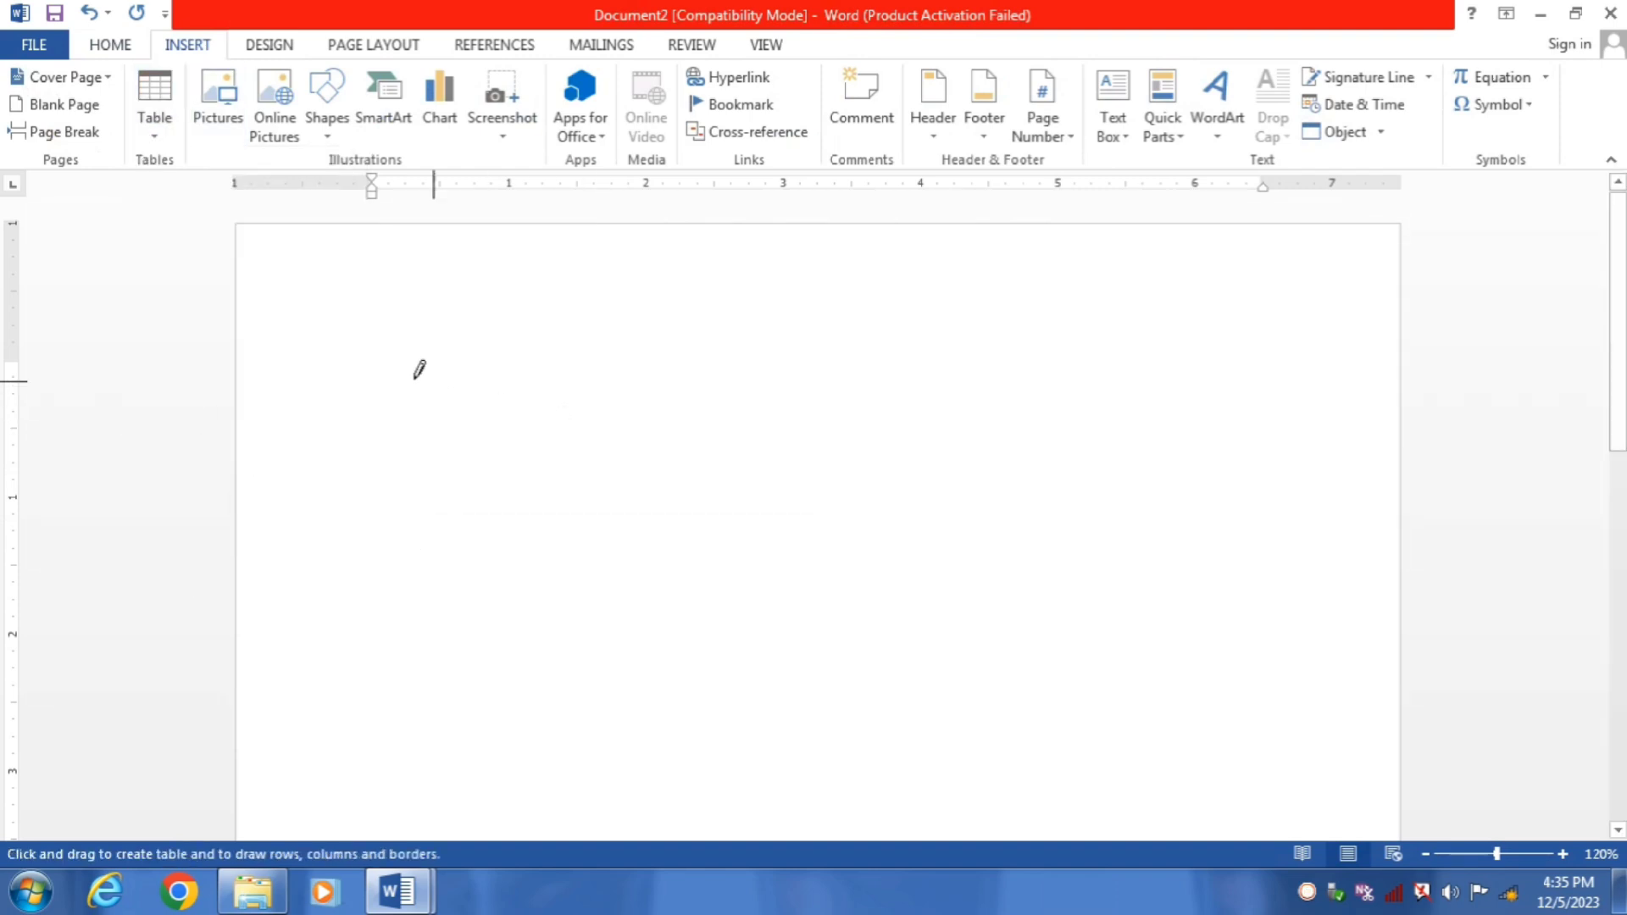
mouse_move(397, 375)
mouse_down()
mouse_move(819, 598)
mouse_move(1238, 747)
mouse_up()
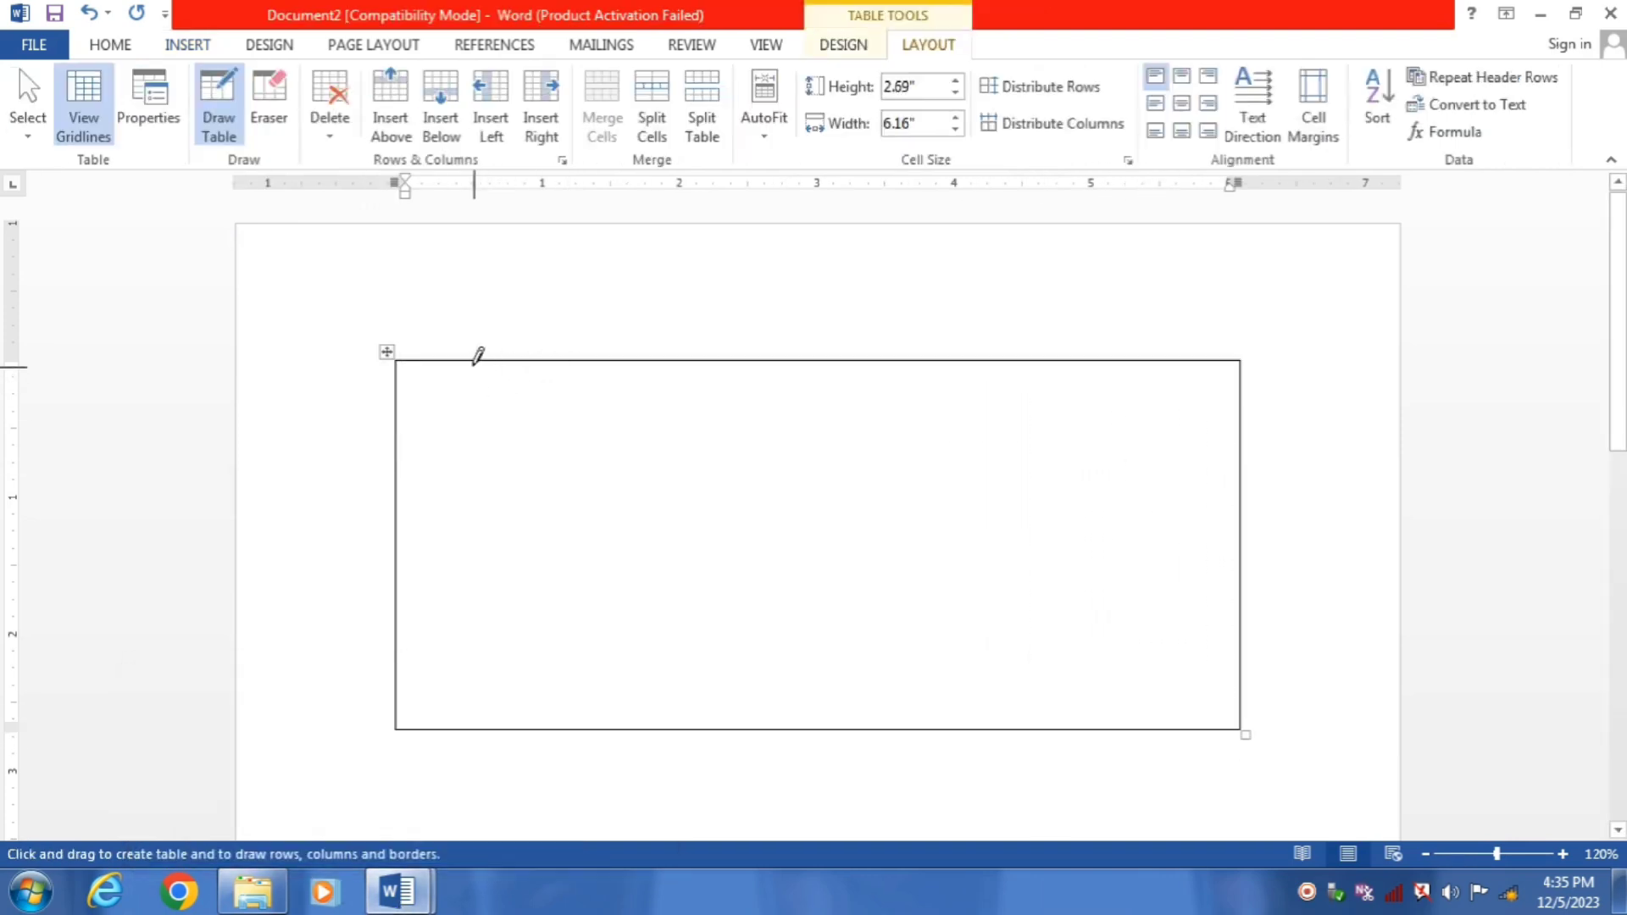
Draw five vertical lines to split the table into six columns, the first three about 0.34", 0.58" and 2.19" wide
mouse_move(444, 363)
mouse_down()
mouse_move(490, 686)
mouse_move(479, 740)
mouse_move(476, 708)
mouse_move(471, 727)
mouse_up()
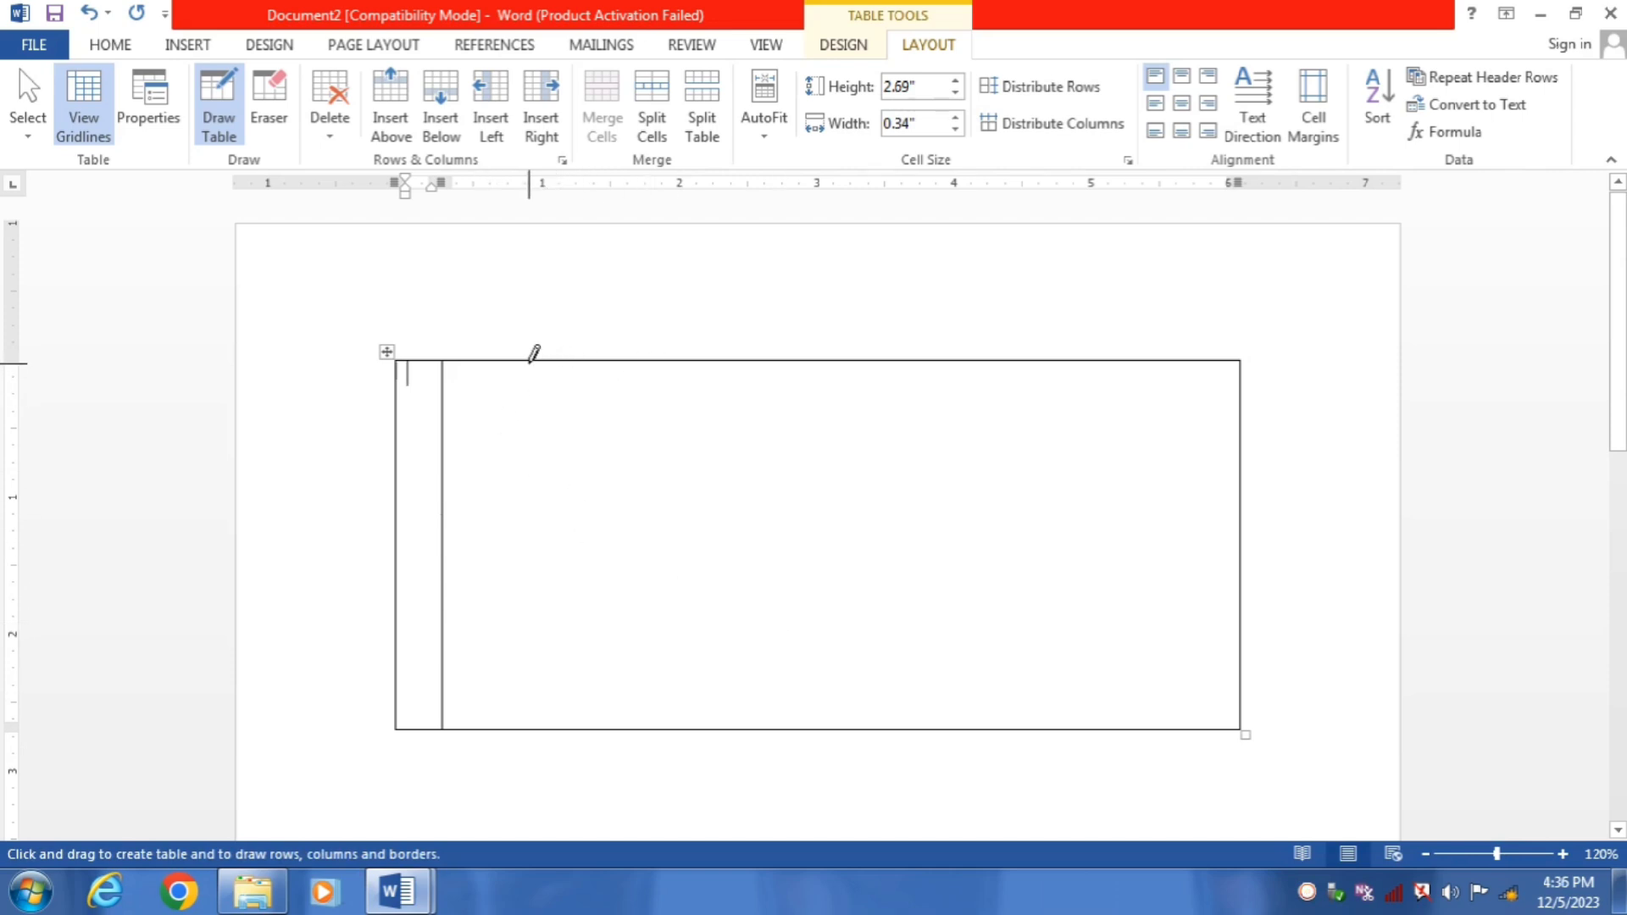
drag(529, 356, 524, 726)
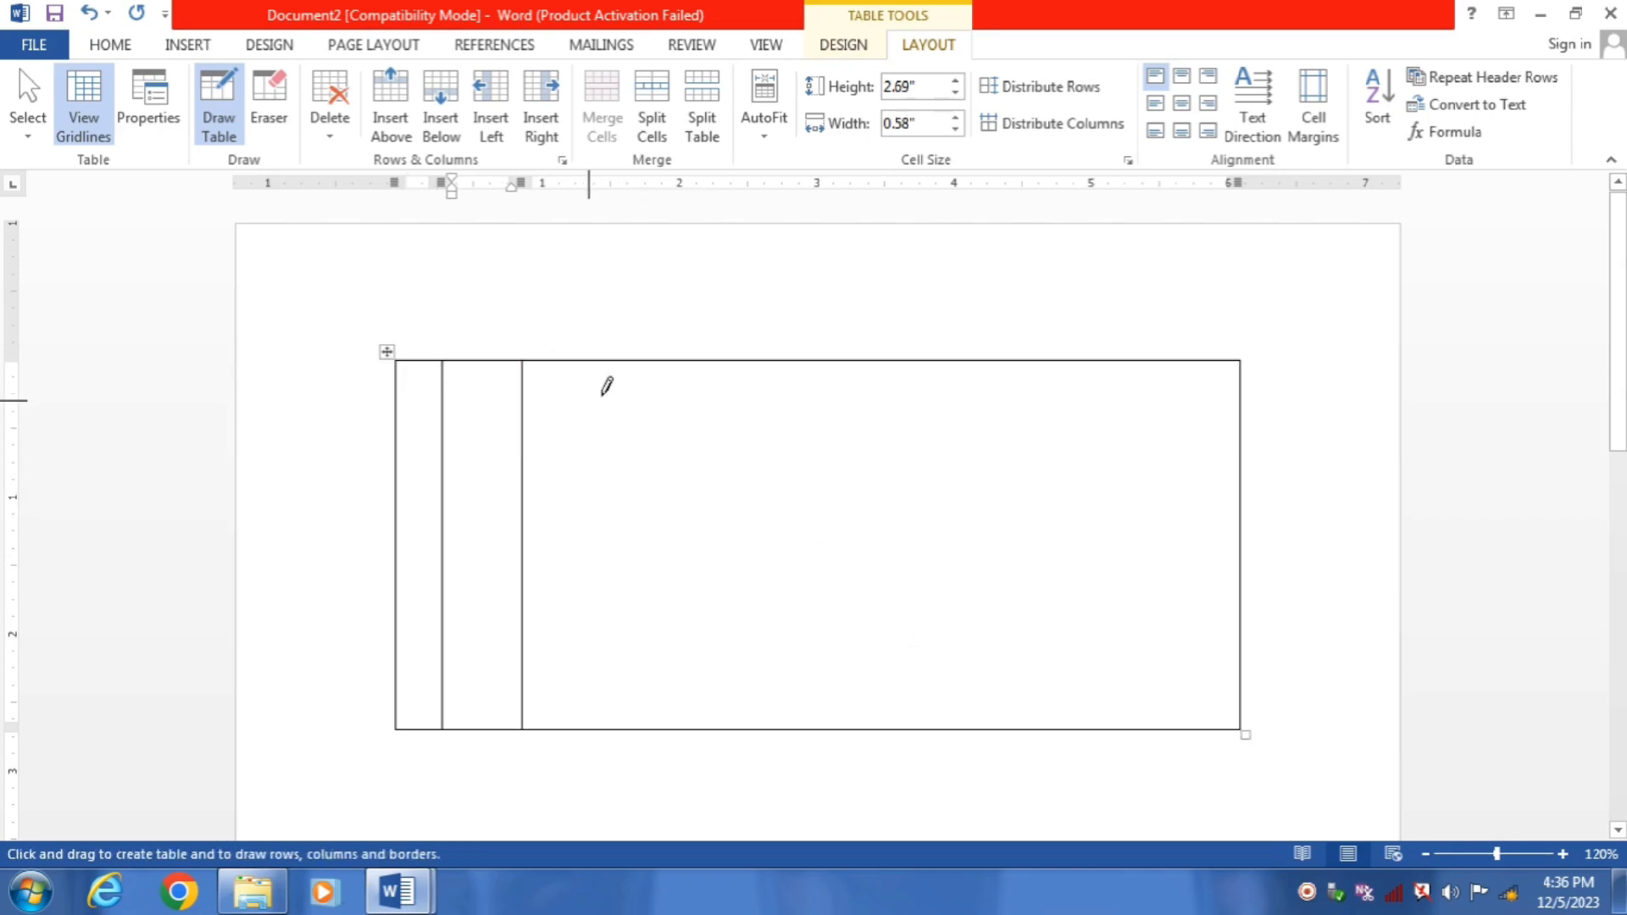
mouse_move(824, 359)
mouse_down()
mouse_move(789, 663)
mouse_move(835, 704)
mouse_up()
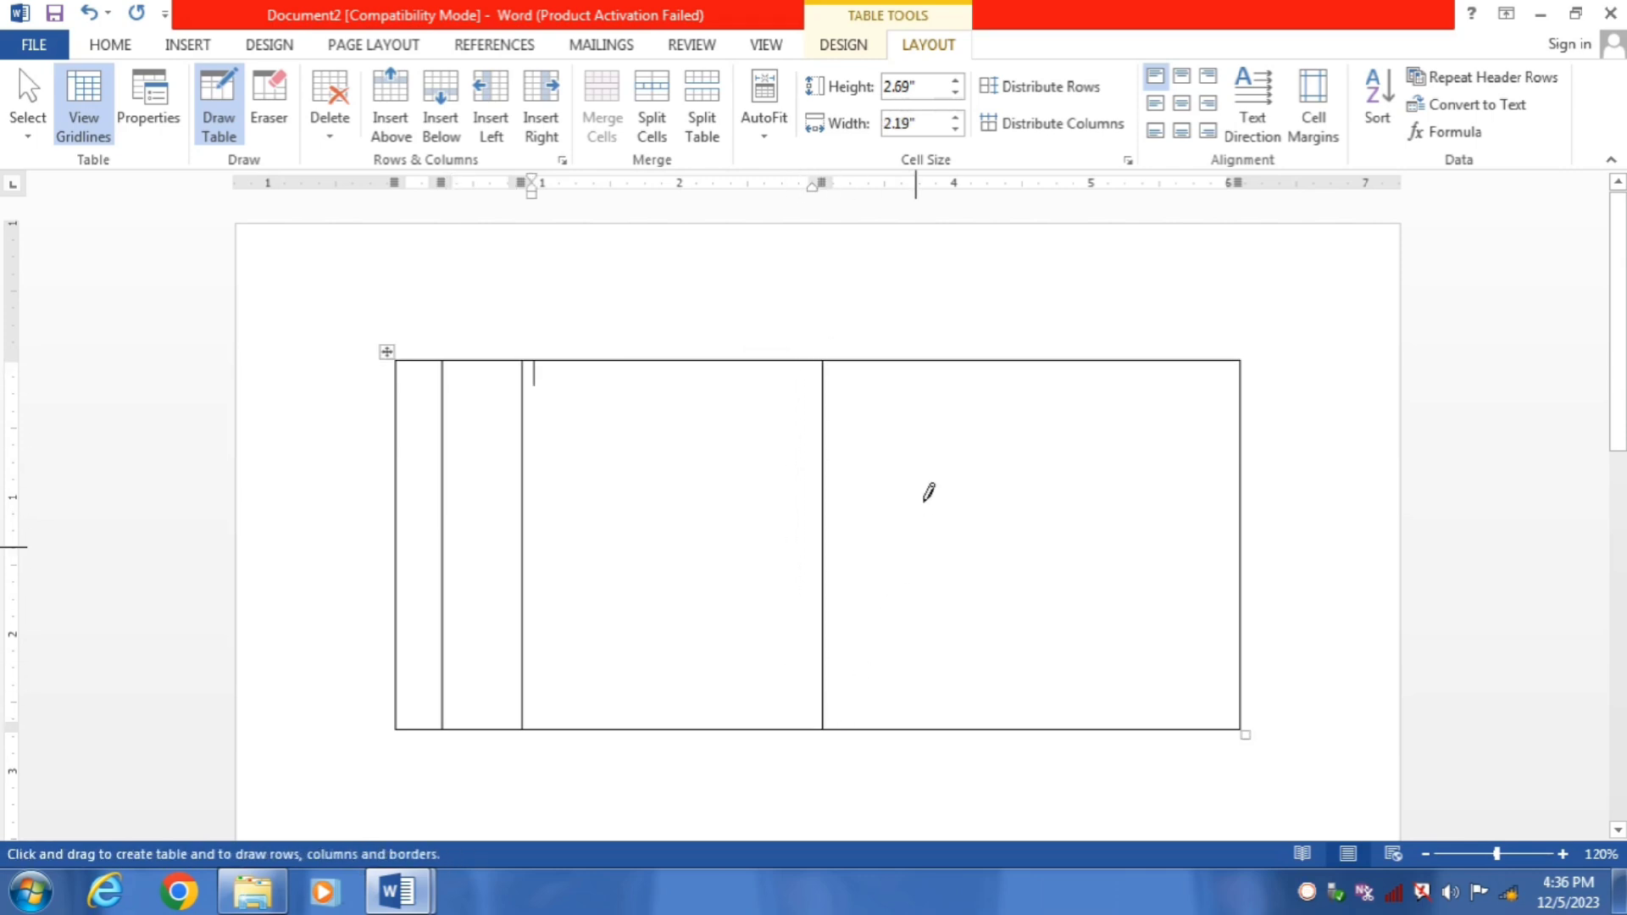
drag(1029, 359, 1023, 659)
drag(1170, 360, 1168, 701)
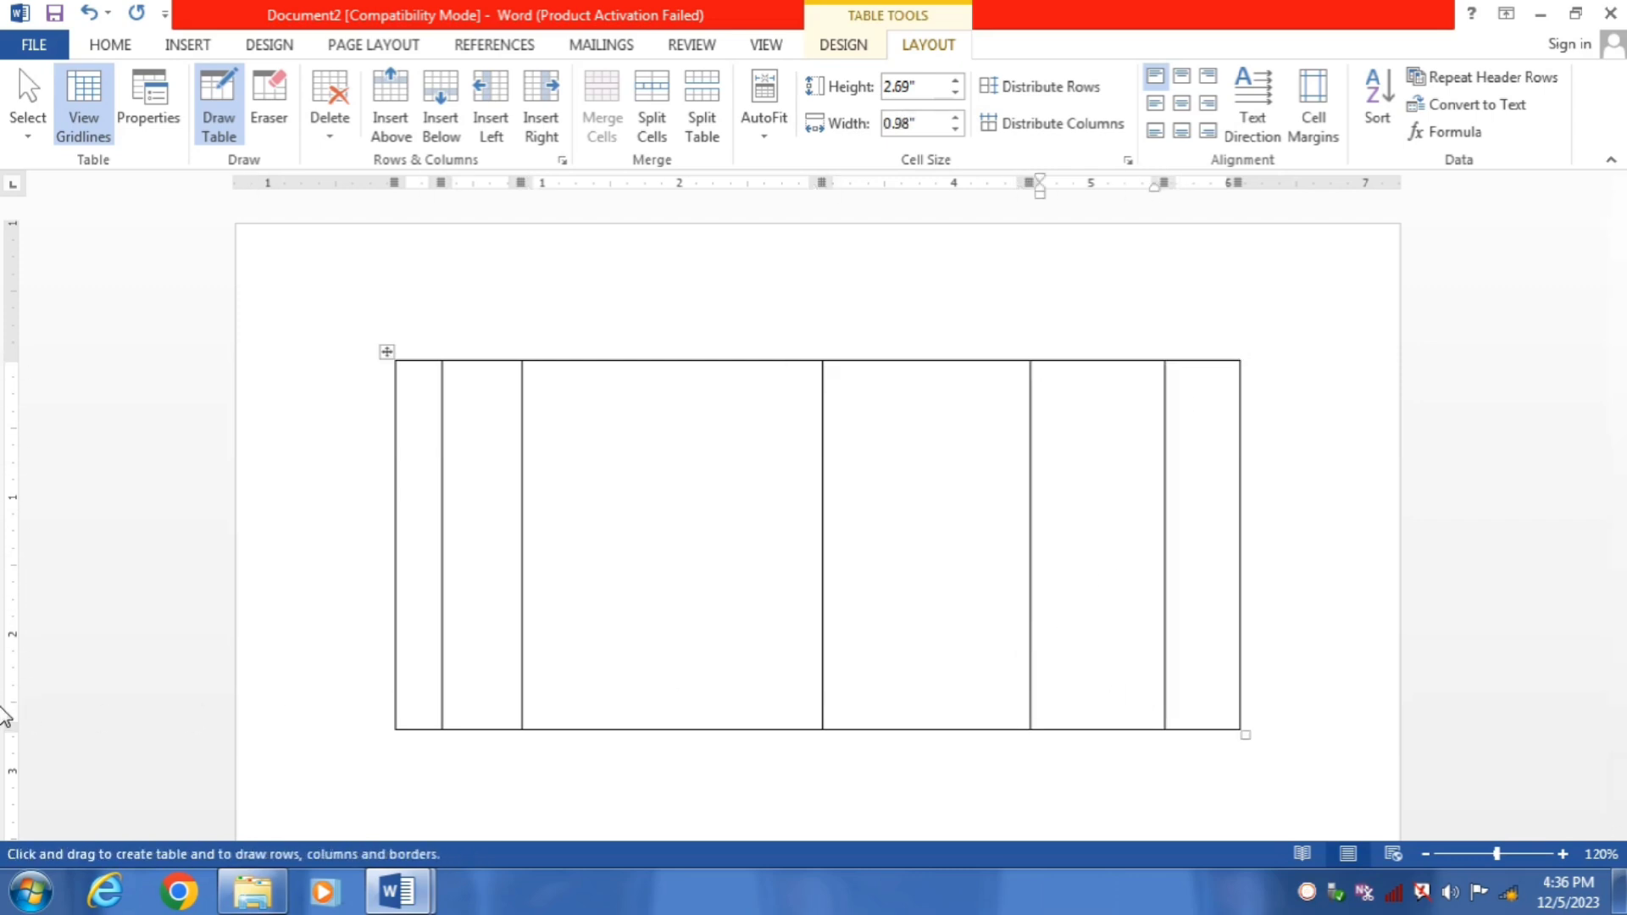
Draw eight horizontal lines across the table to divide it into nine rows
drag(398, 399, 1208, 386)
drag(397, 454, 1154, 450)
drag(405, 495, 1195, 486)
drag(407, 547, 1265, 537)
drag(415, 597, 1242, 578)
mouse_move(418, 646)
mouse_down()
mouse_move(1075, 618)
mouse_move(1257, 635)
mouse_up()
drag(446, 688, 1228, 686)
drag(404, 730, 1205, 727)
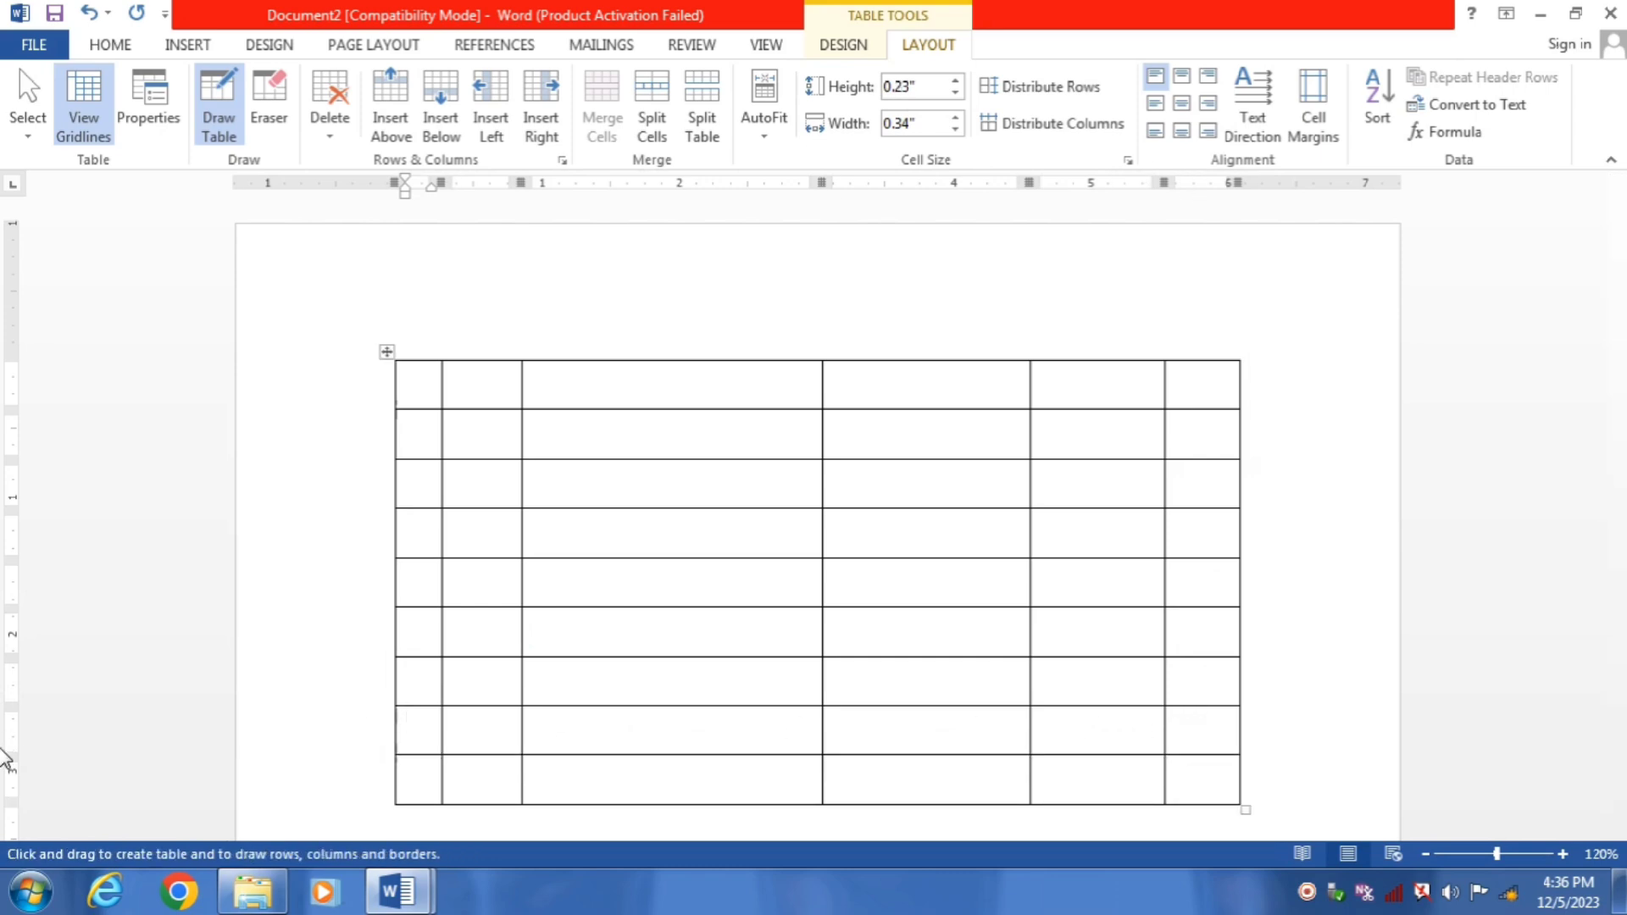
Enter the headings "s.no" and "Date" in the first two cells of the table's first row
click(424, 381)
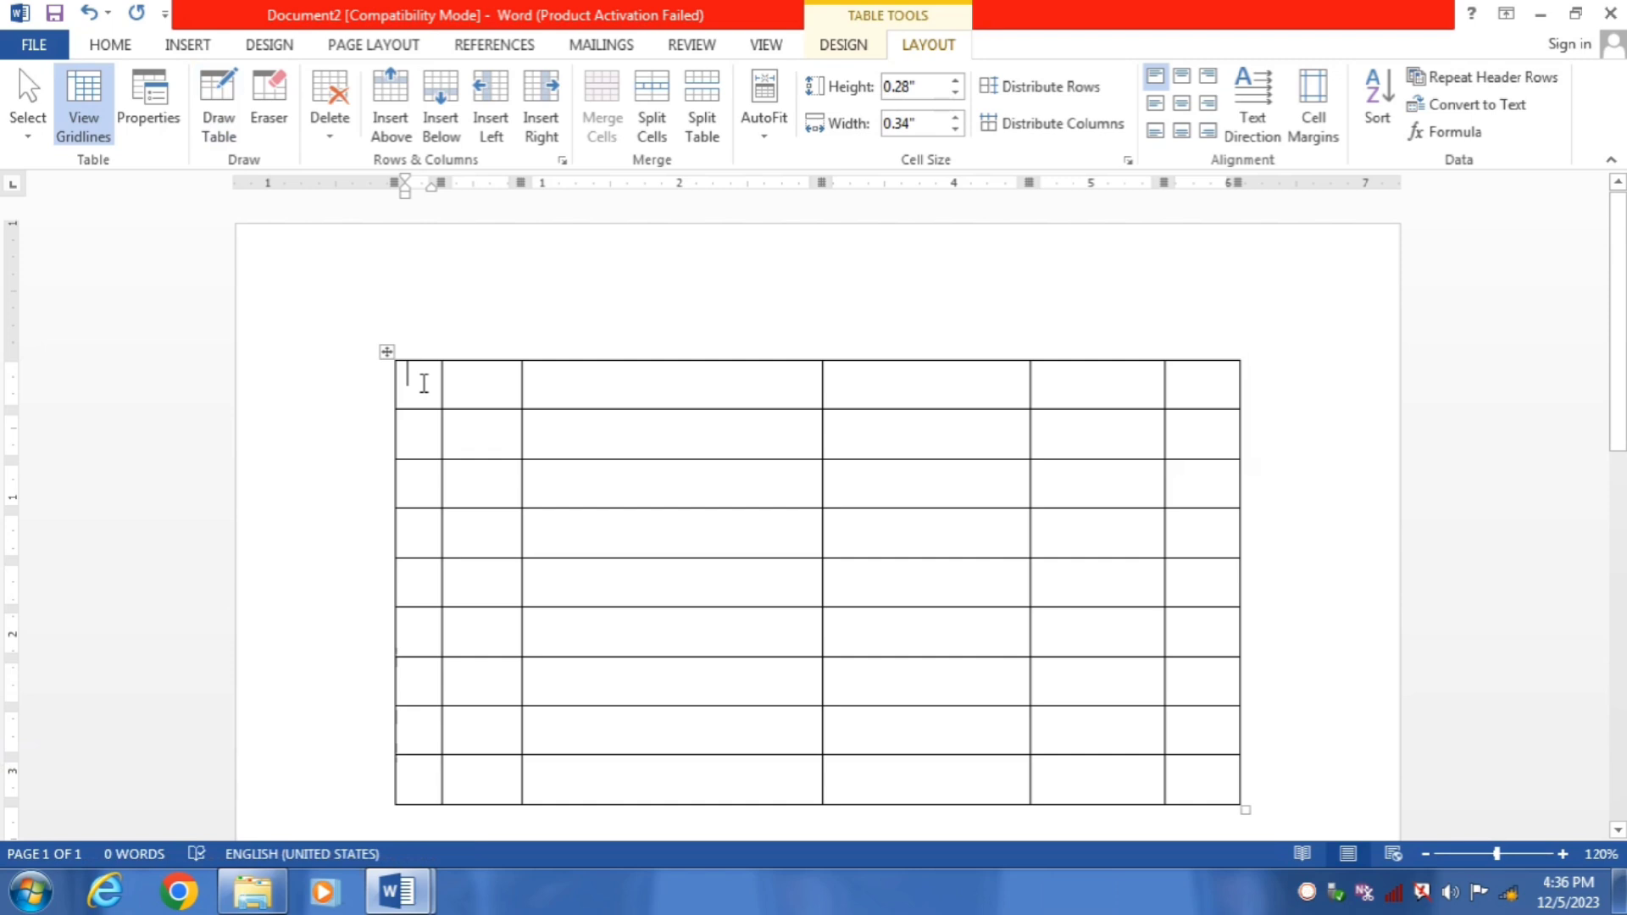
text(s.no)
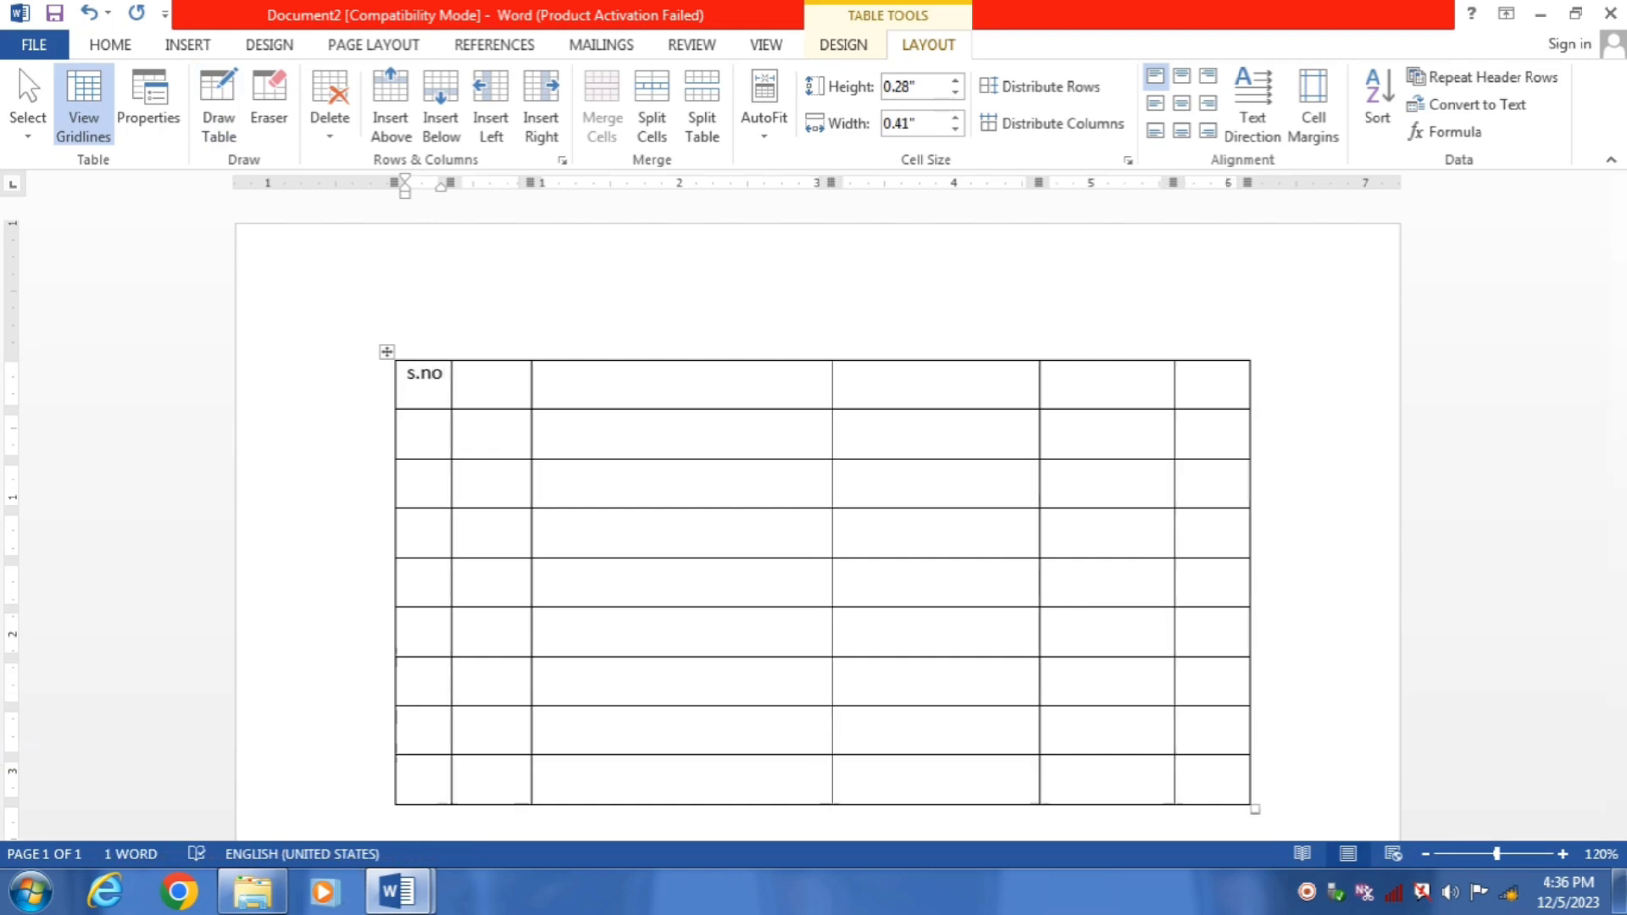
text(dkdk)
key(BackSpace)
key(BackSpace)
key(BackSpace)
key(BackSpace)
key(BackSpace)
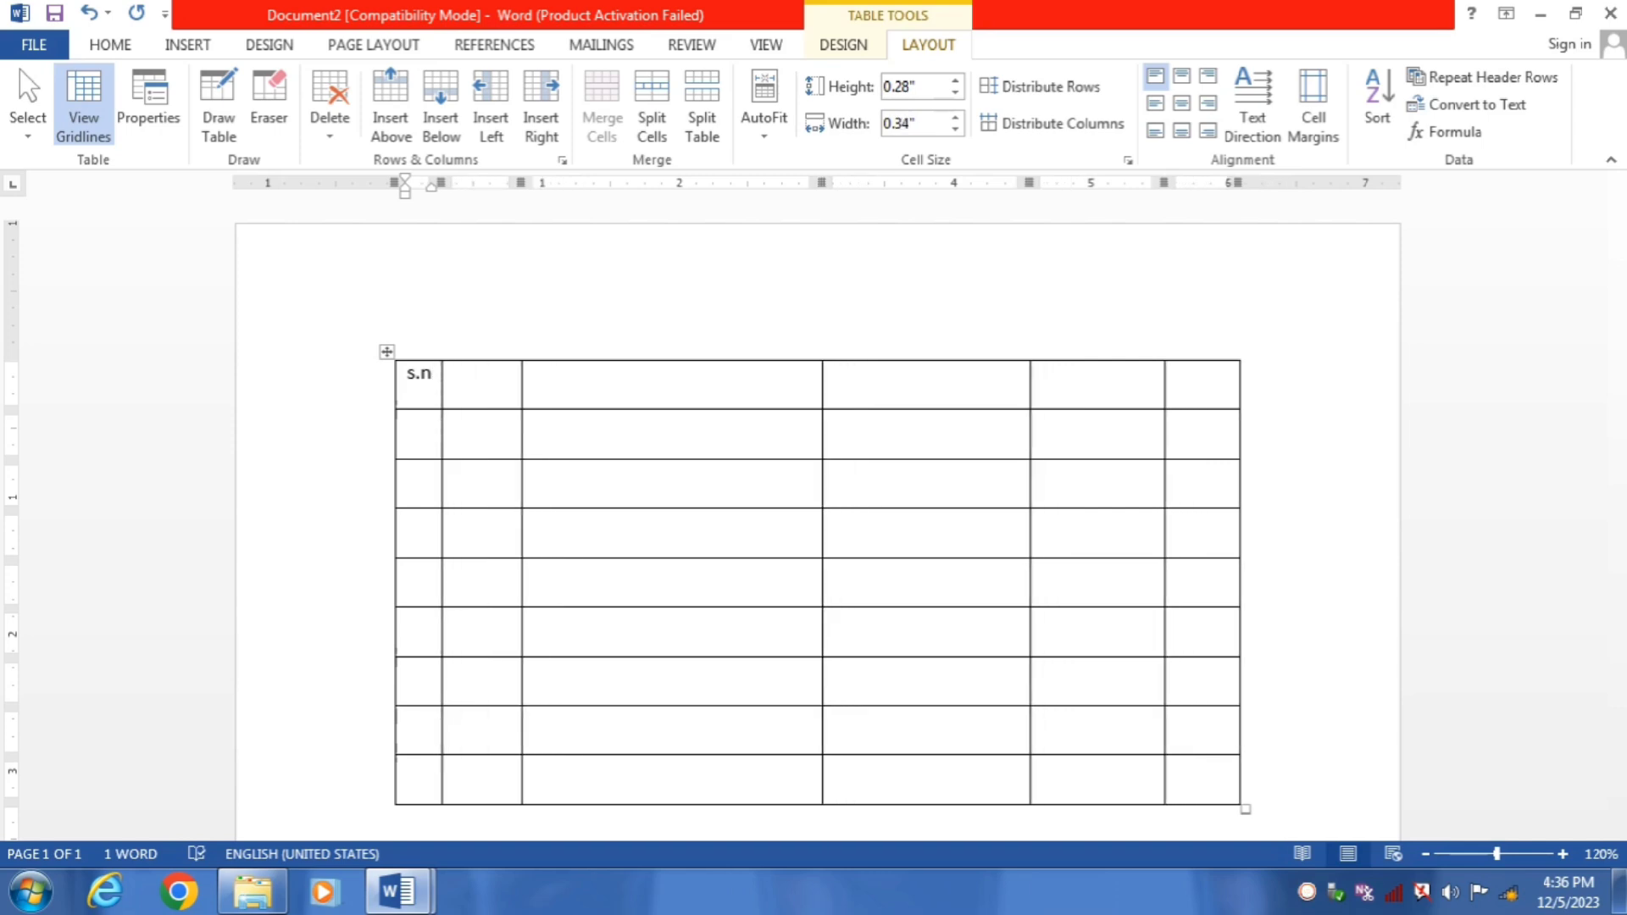
text(o)
key(Tab)
text(Date)
key(Tab)
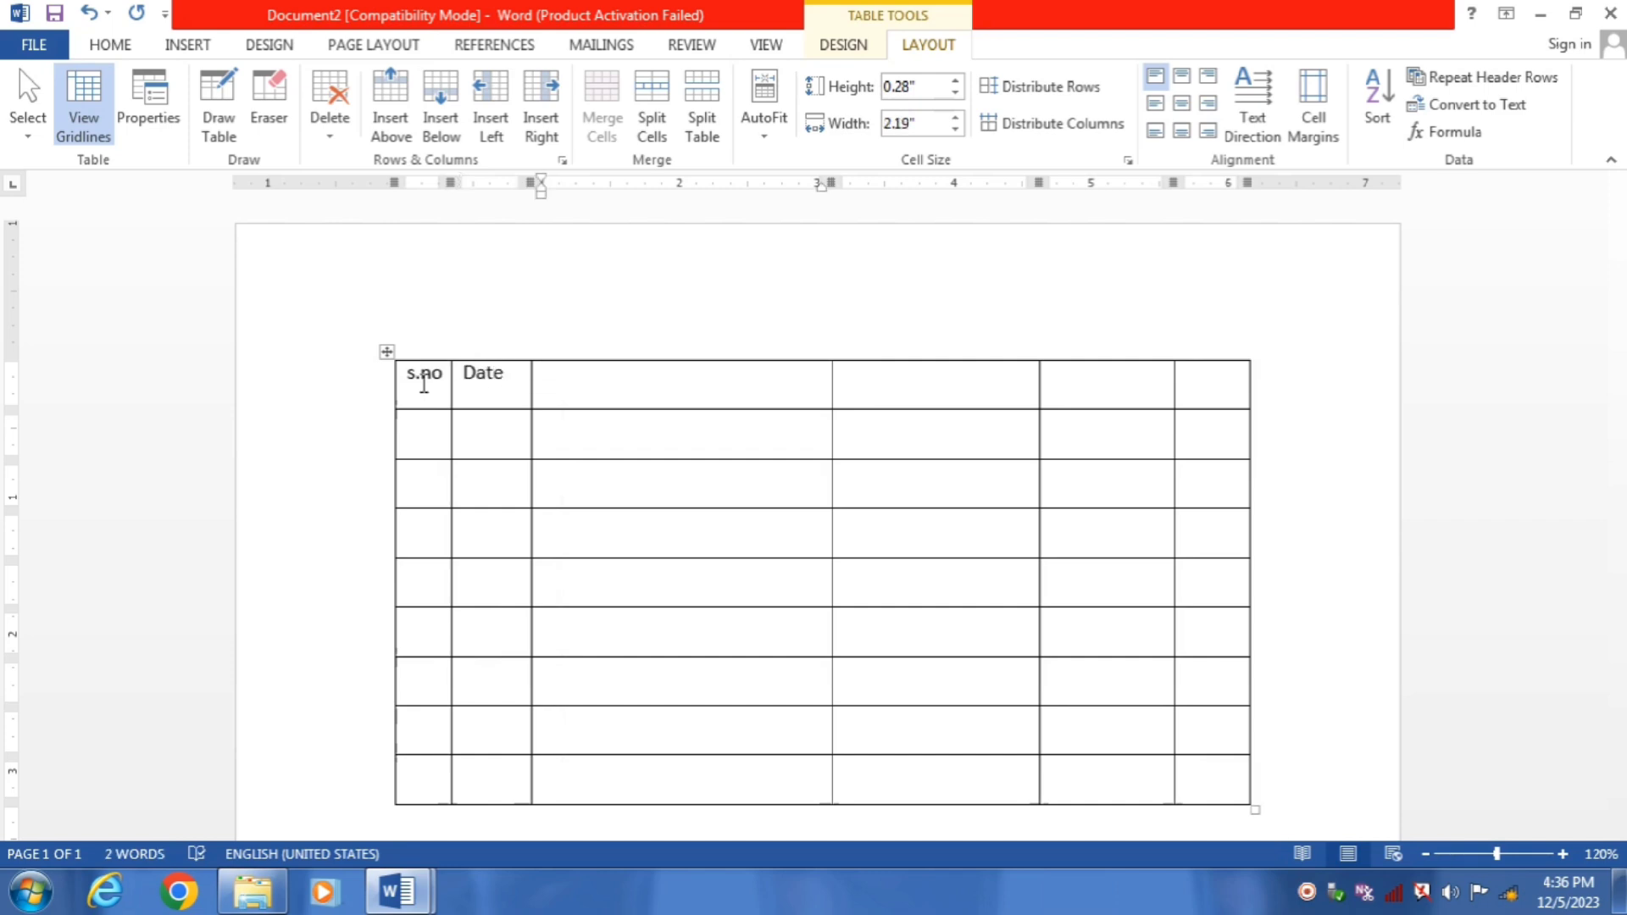
Fill the remaining header cells with "Topic", "Page NO", "Stu. Sign" and "Tec. Sign"
key(Tab)
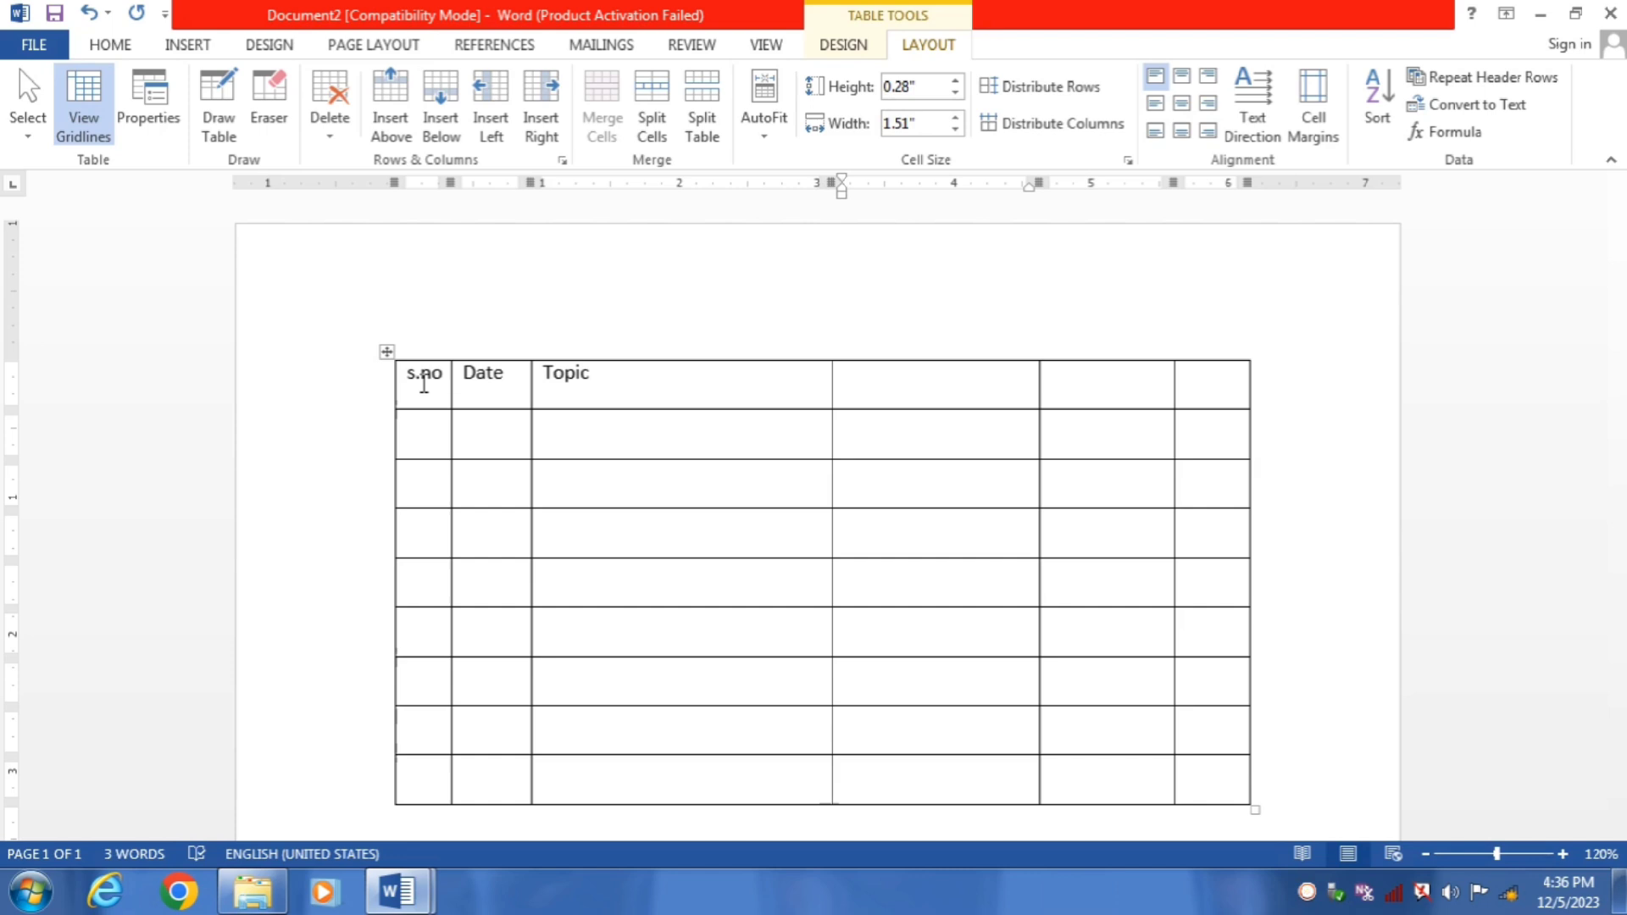
text(Page NO)
key(Tab)
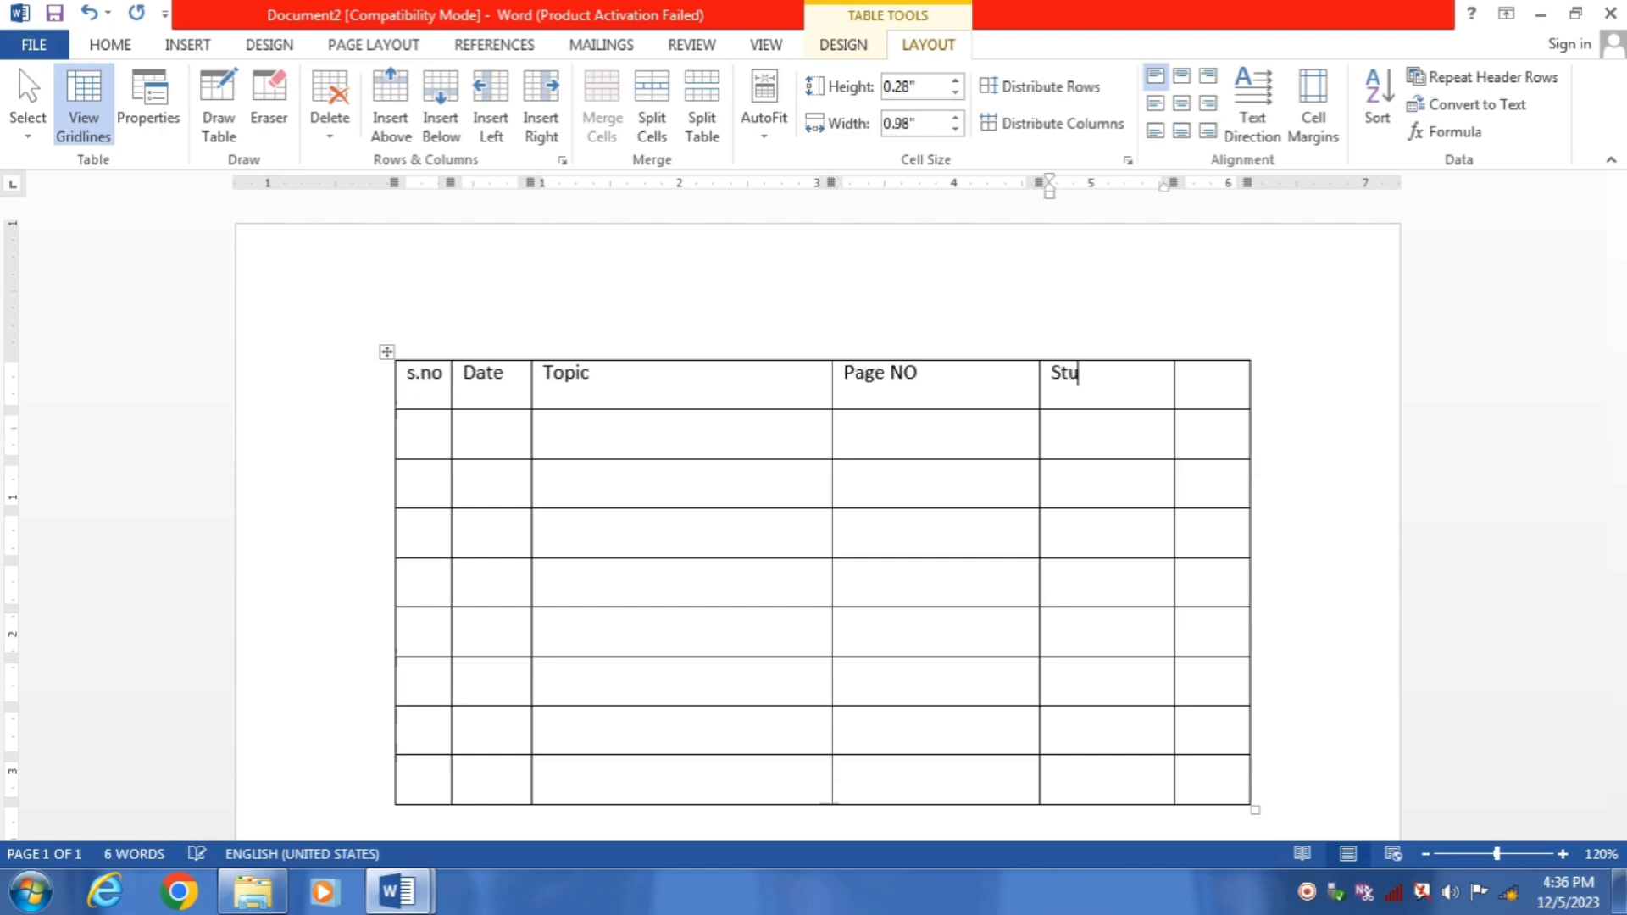
key(BackSpace)
key(BackSpace)
text(Sign)
key(Tab)
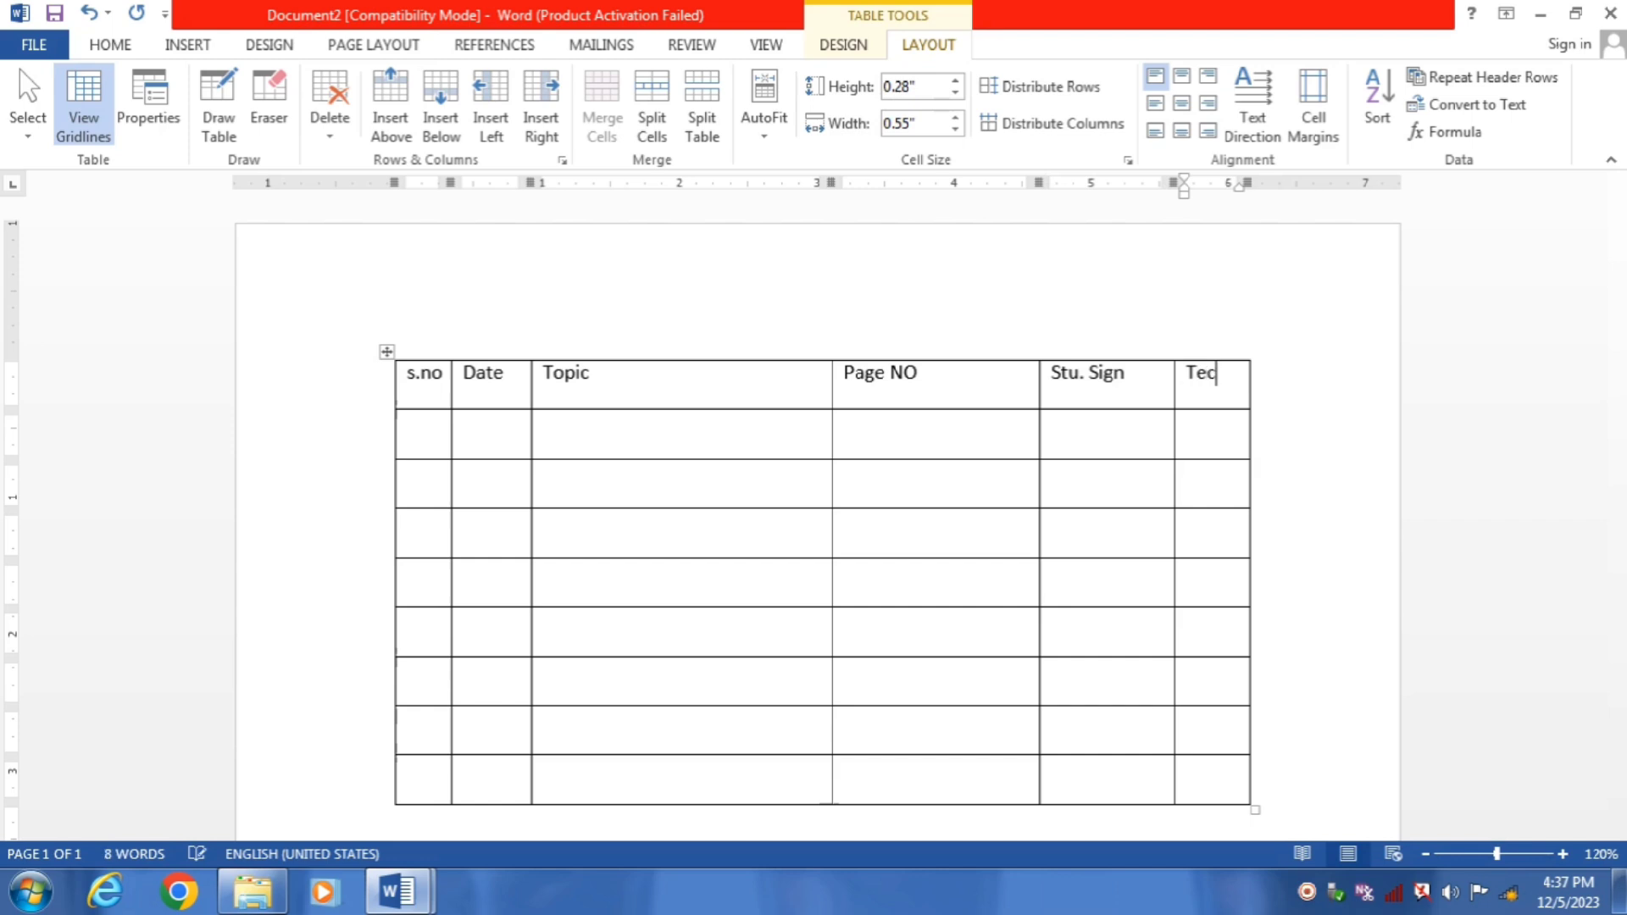
text(Tec. Sign)
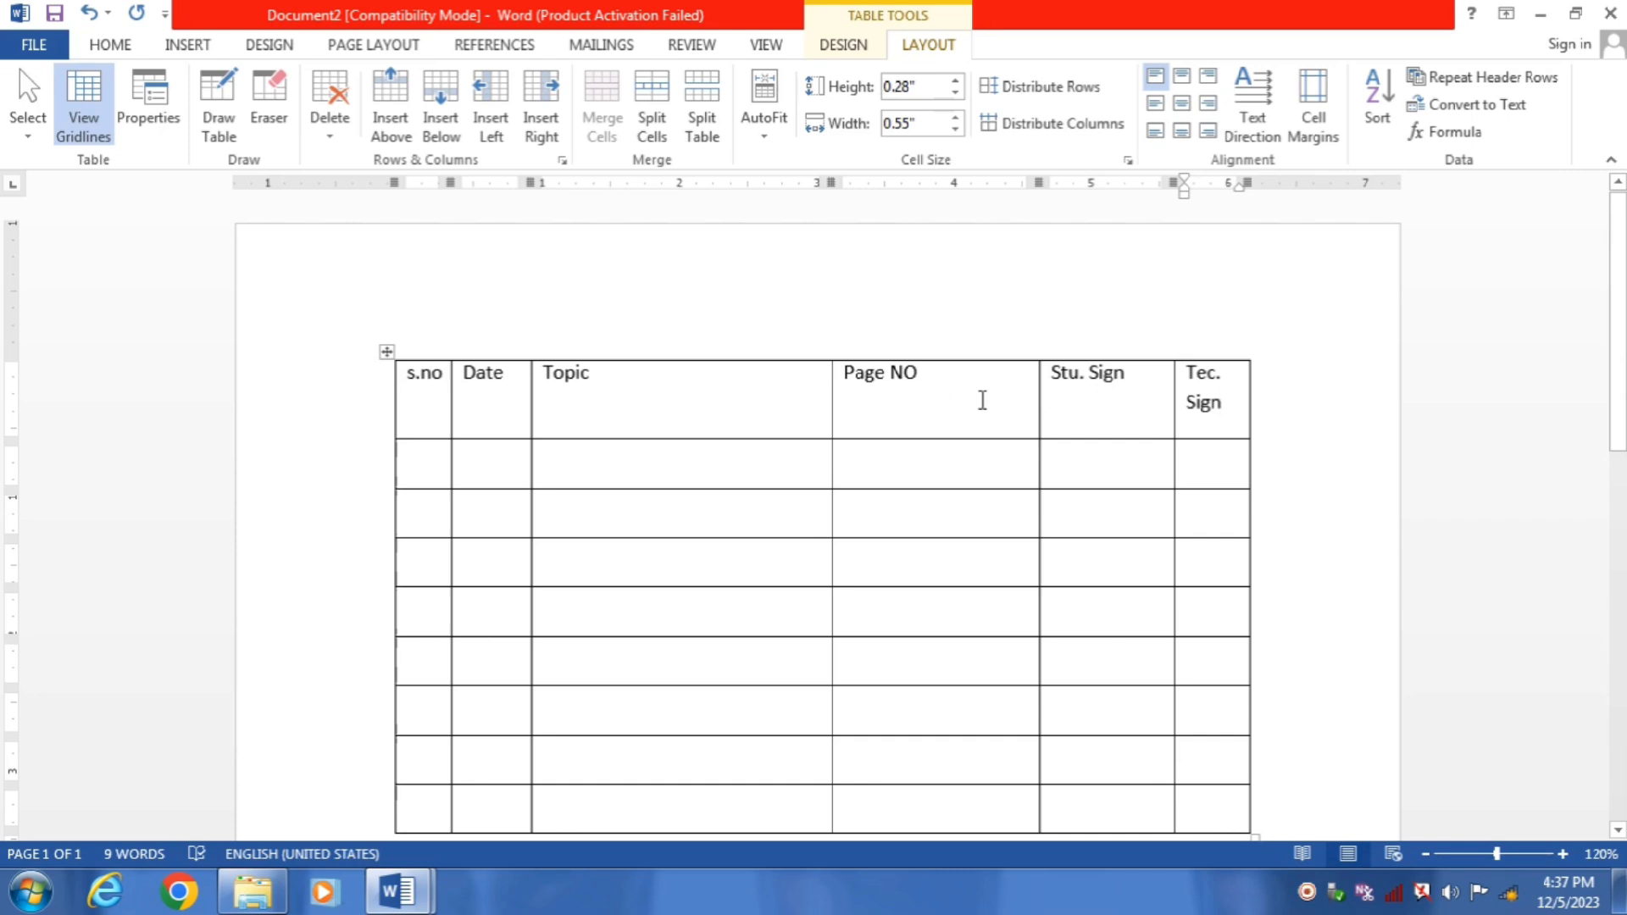
Narrow the Page NO column and widen the Tec. Sign column so its heading fits on one line
drag(1035, 395, 997, 397)
drag(1170, 394, 1135, 396)
click(732, 537)
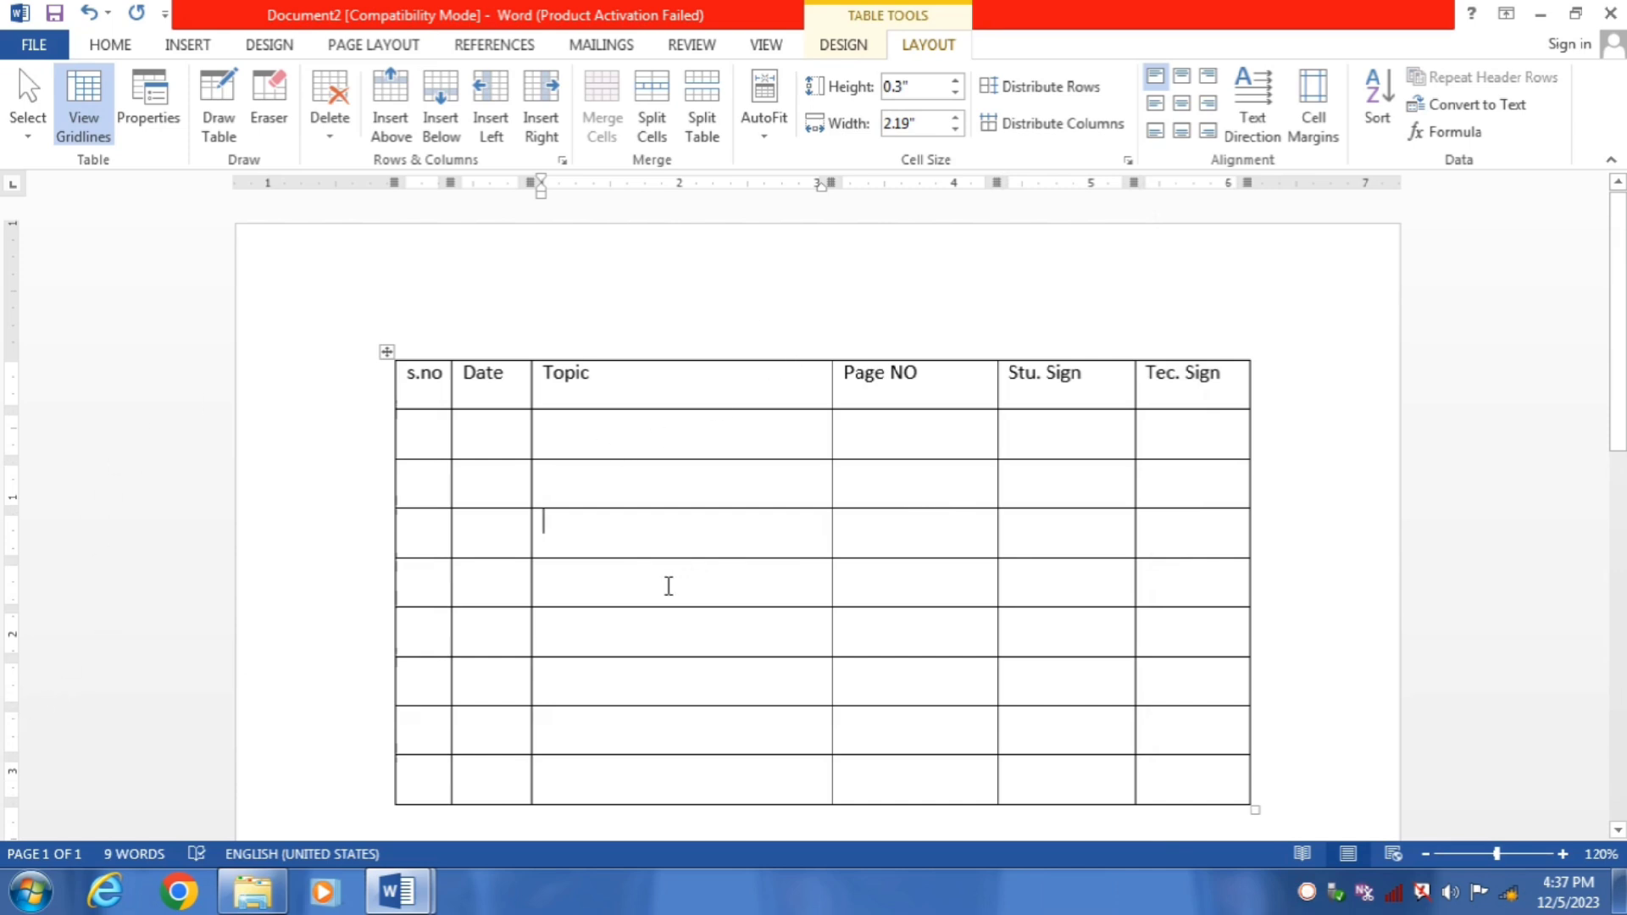
Try to center the text of the entire table
click(388, 350)
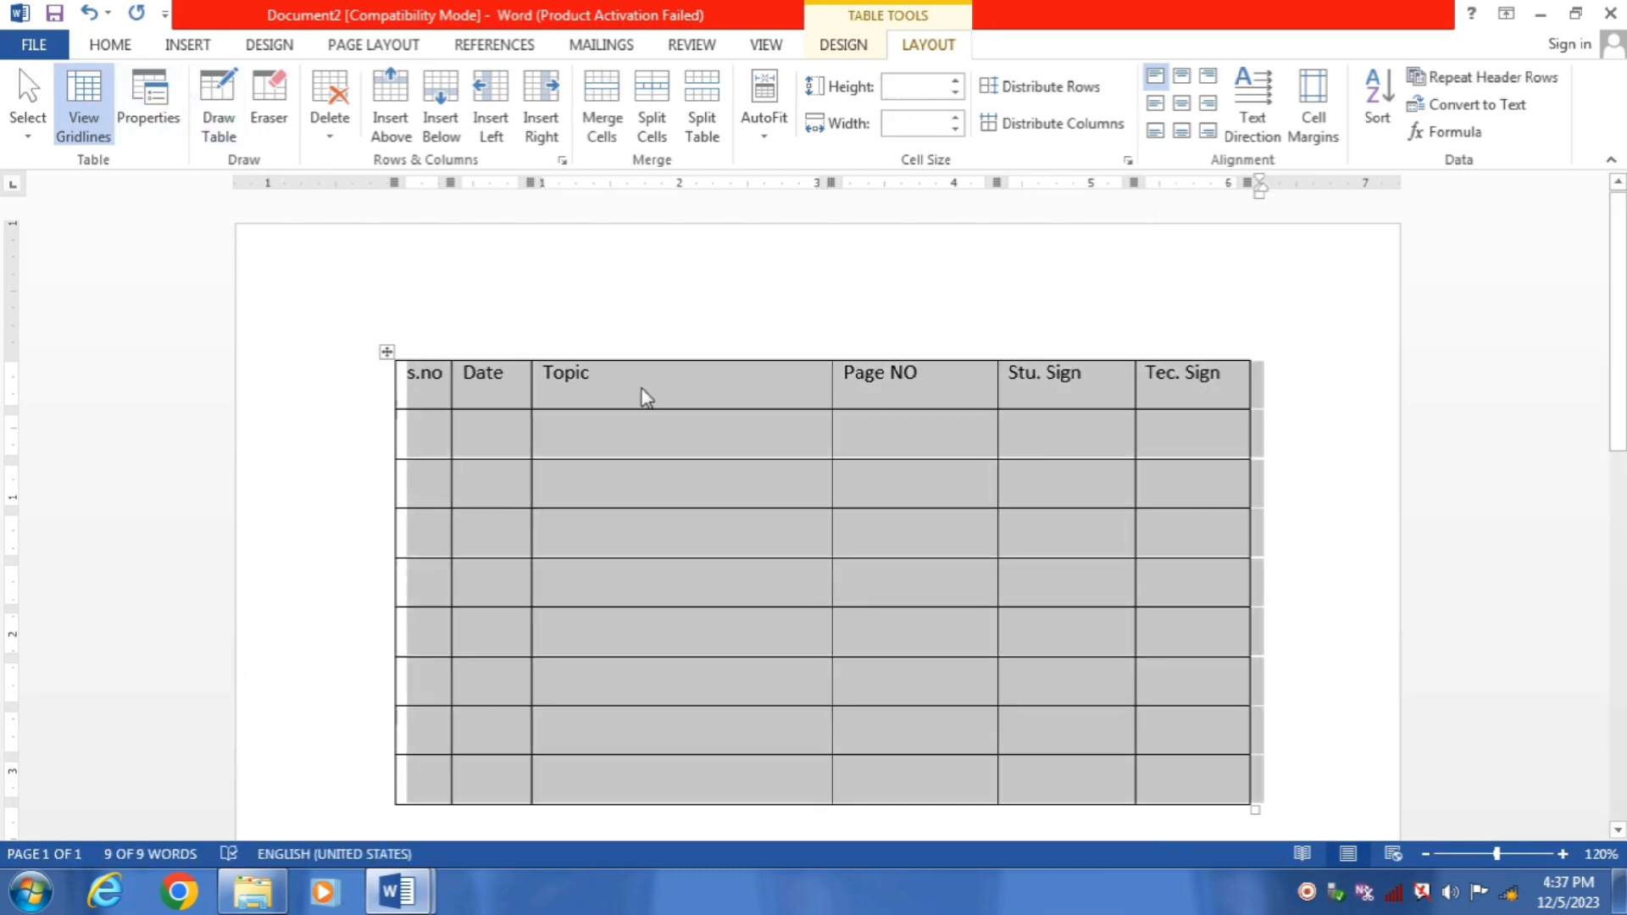
key(ctrl+e)
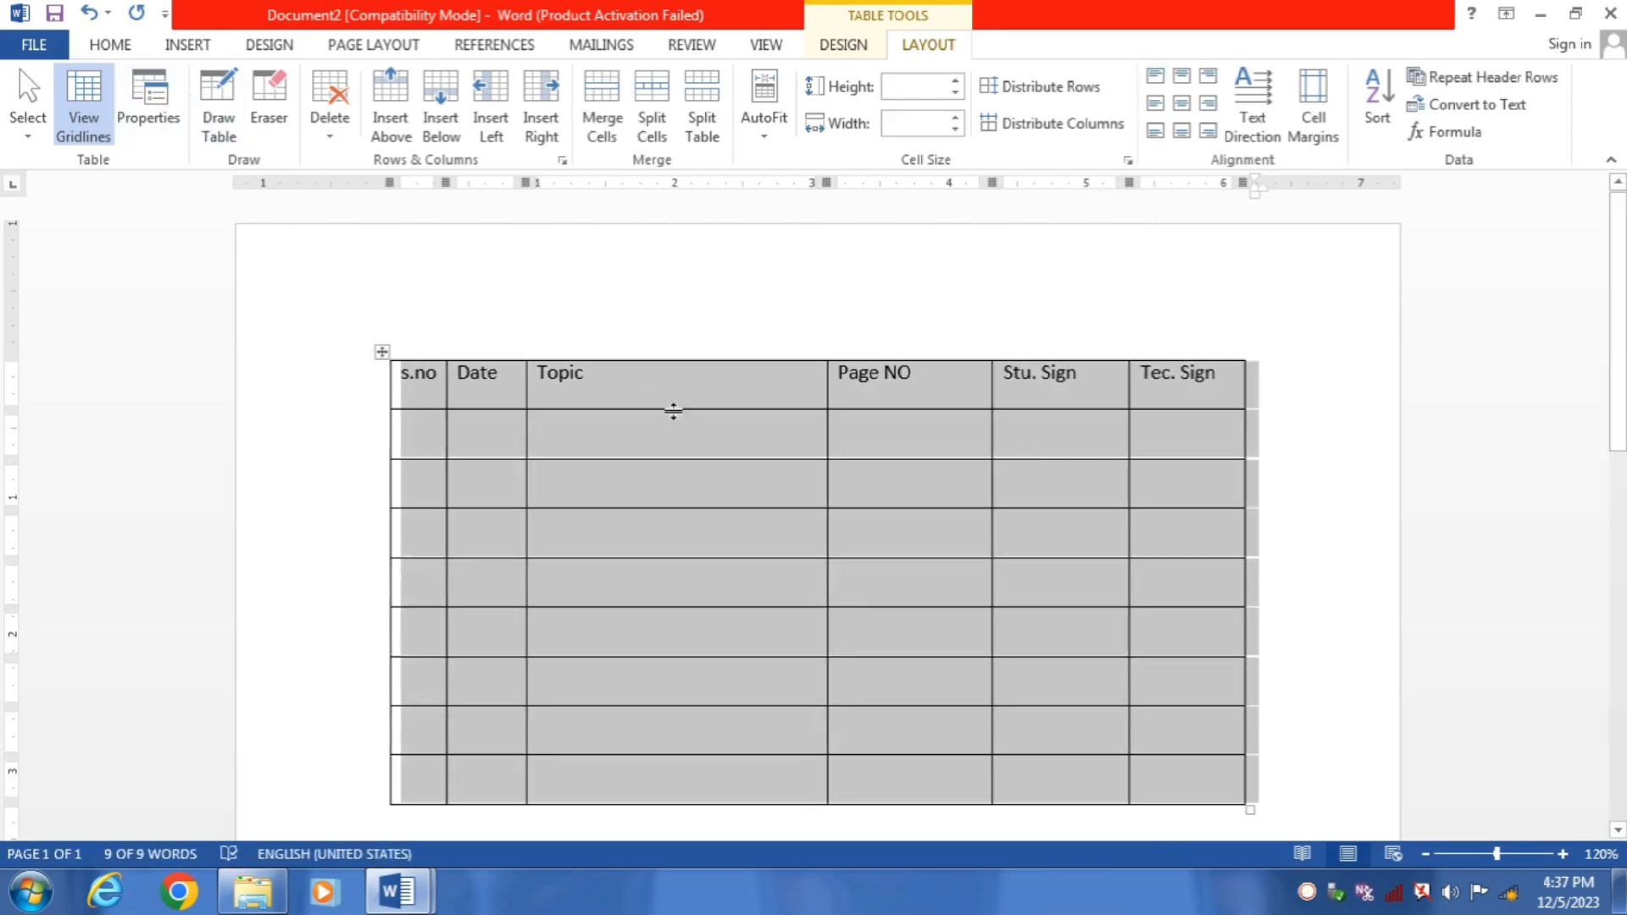
key(ctrl+e)
key(ctrl+e)
key(ctrl+e)
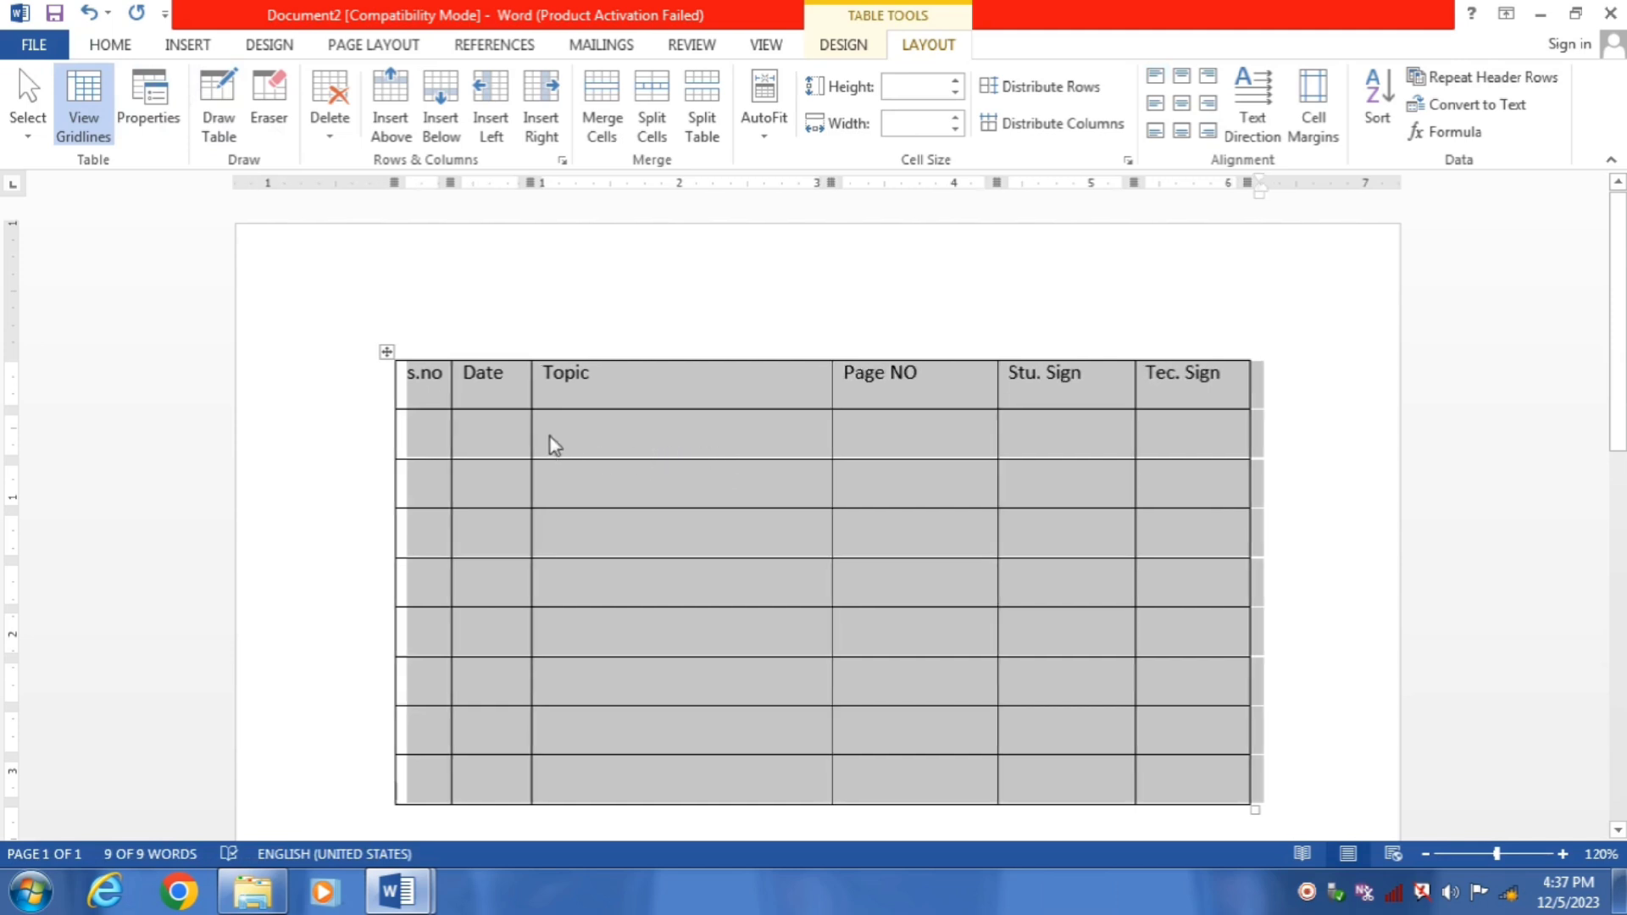
Center the heading text in all cells of the table's header row
click(593, 386)
drag(1227, 374, 426, 409)
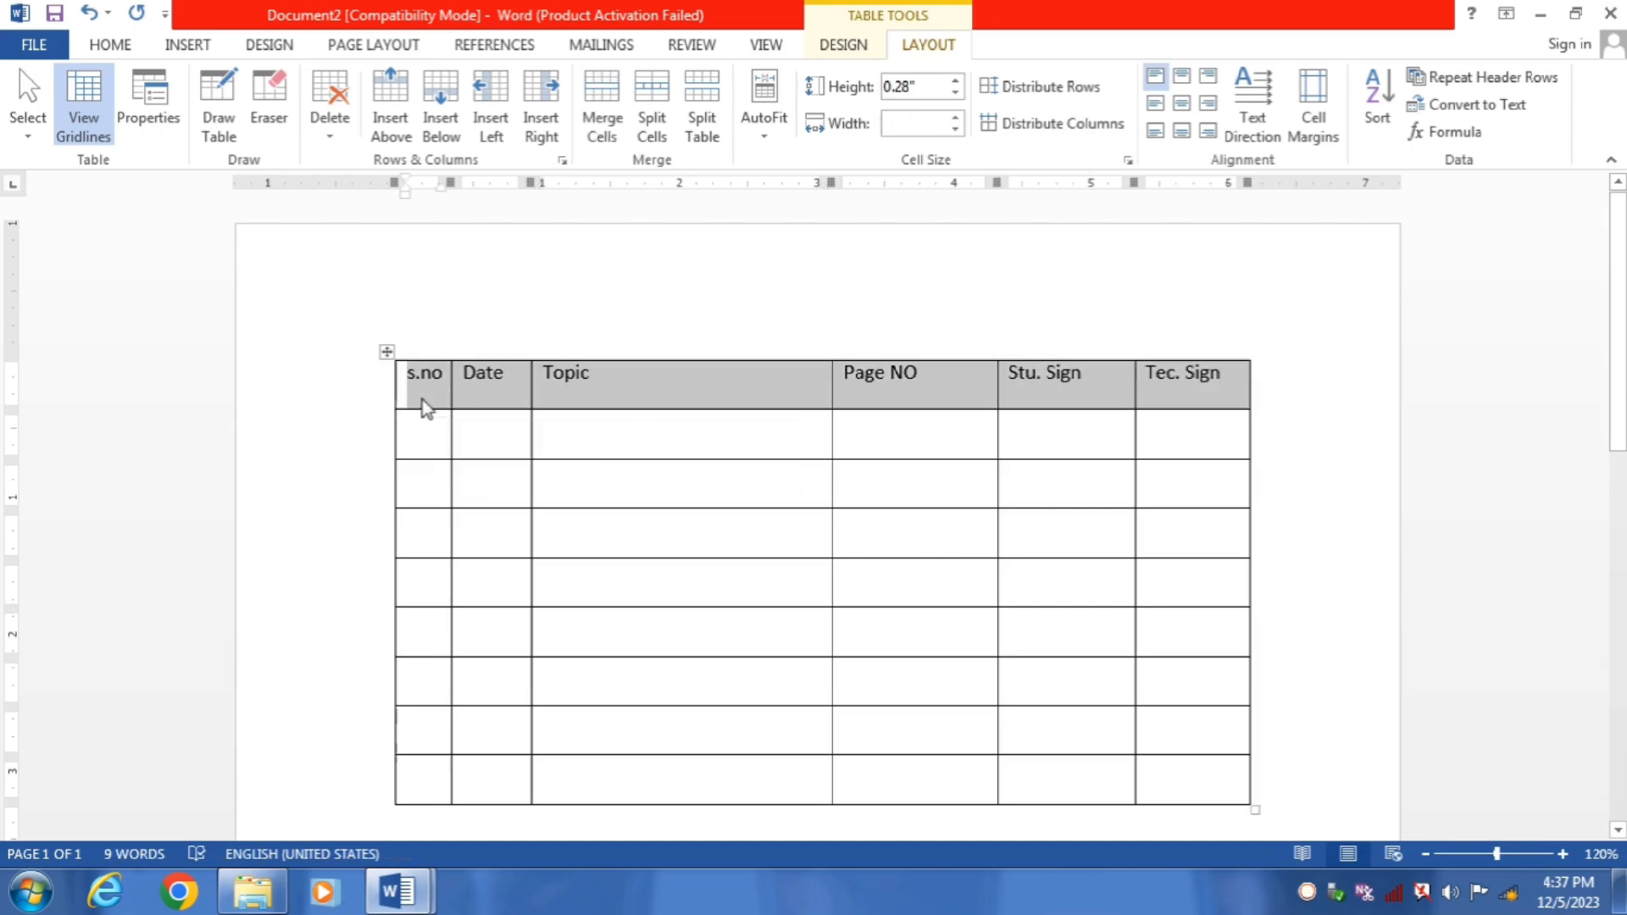
key(ctrl+e)
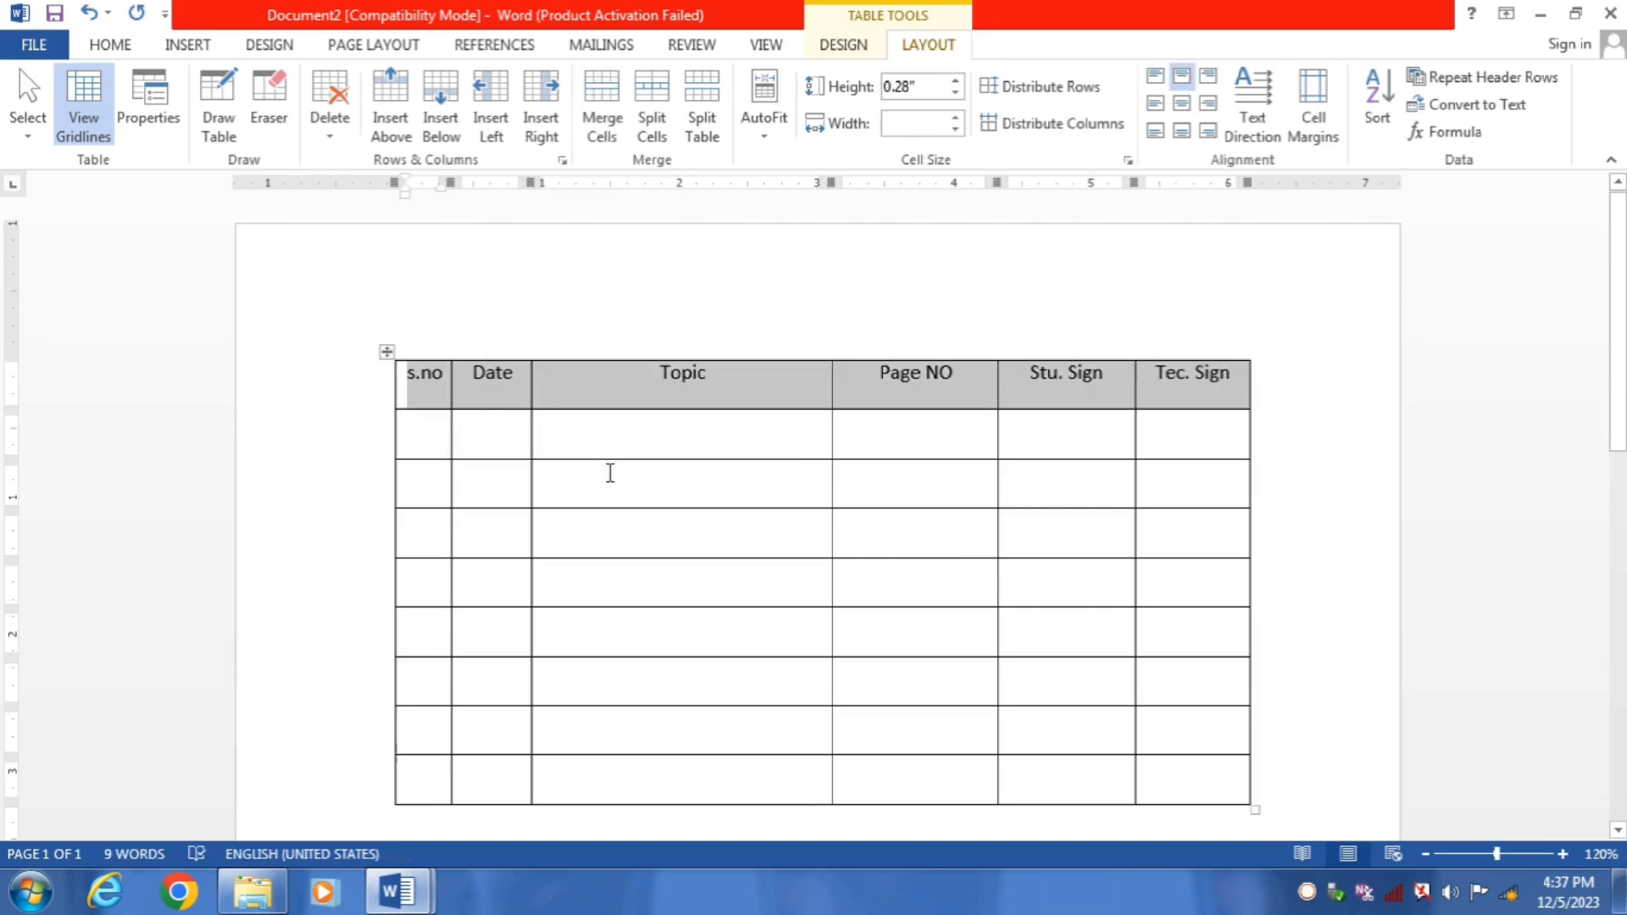
click(627, 538)
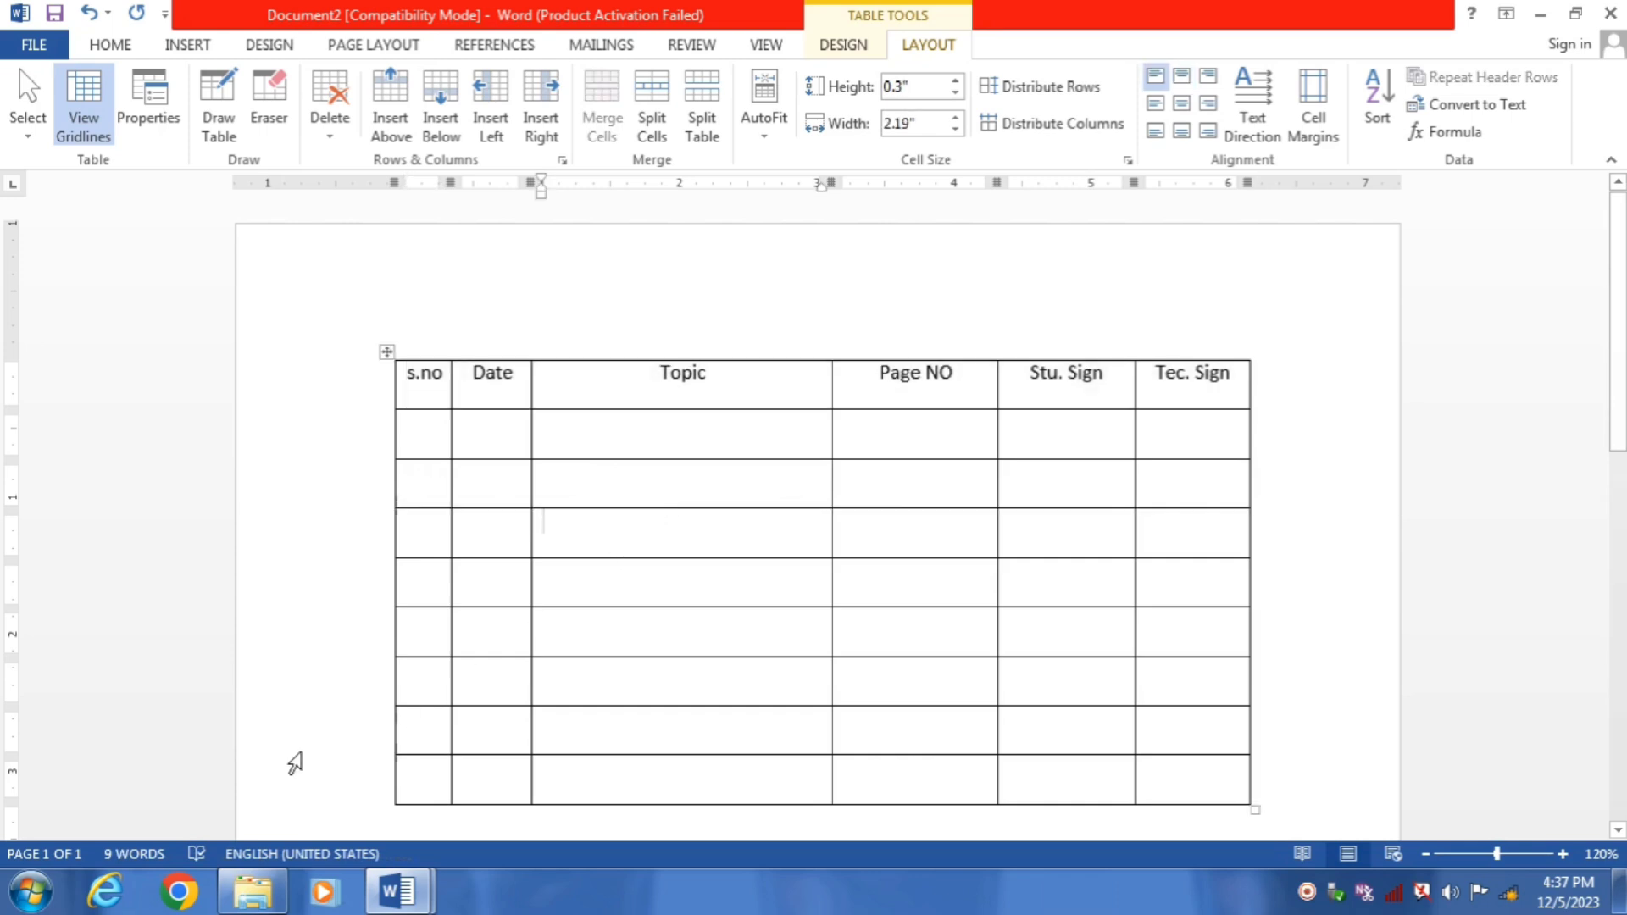
Make the header row's text bold and enlarge it by one font size increment
drag(1235, 370, 409, 379)
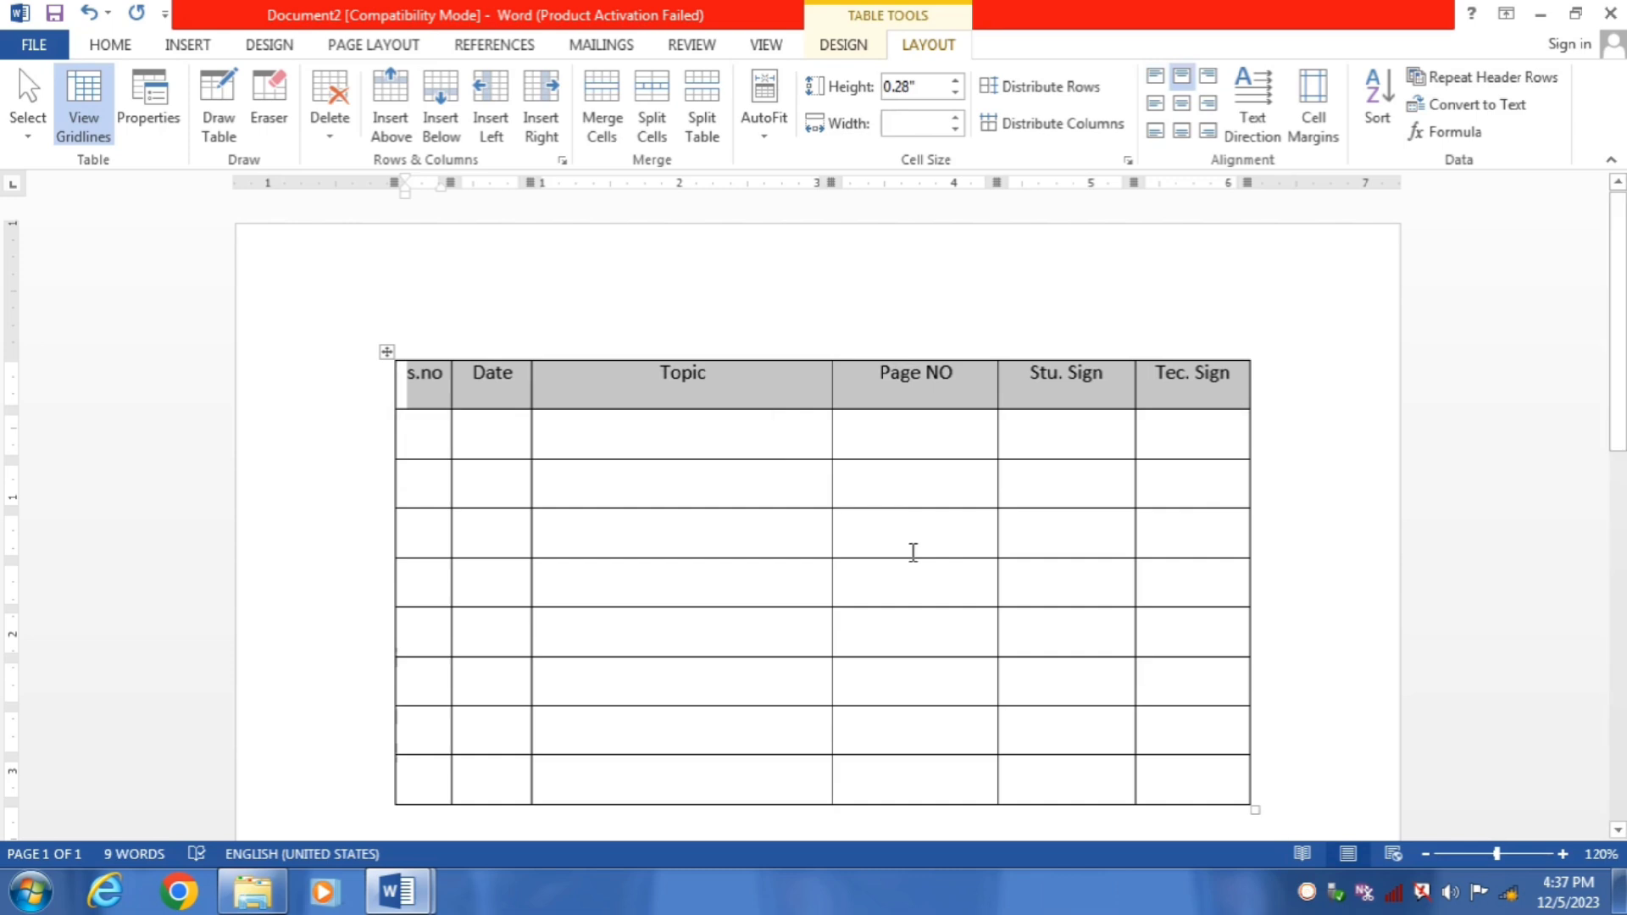
key(ctrl+b)
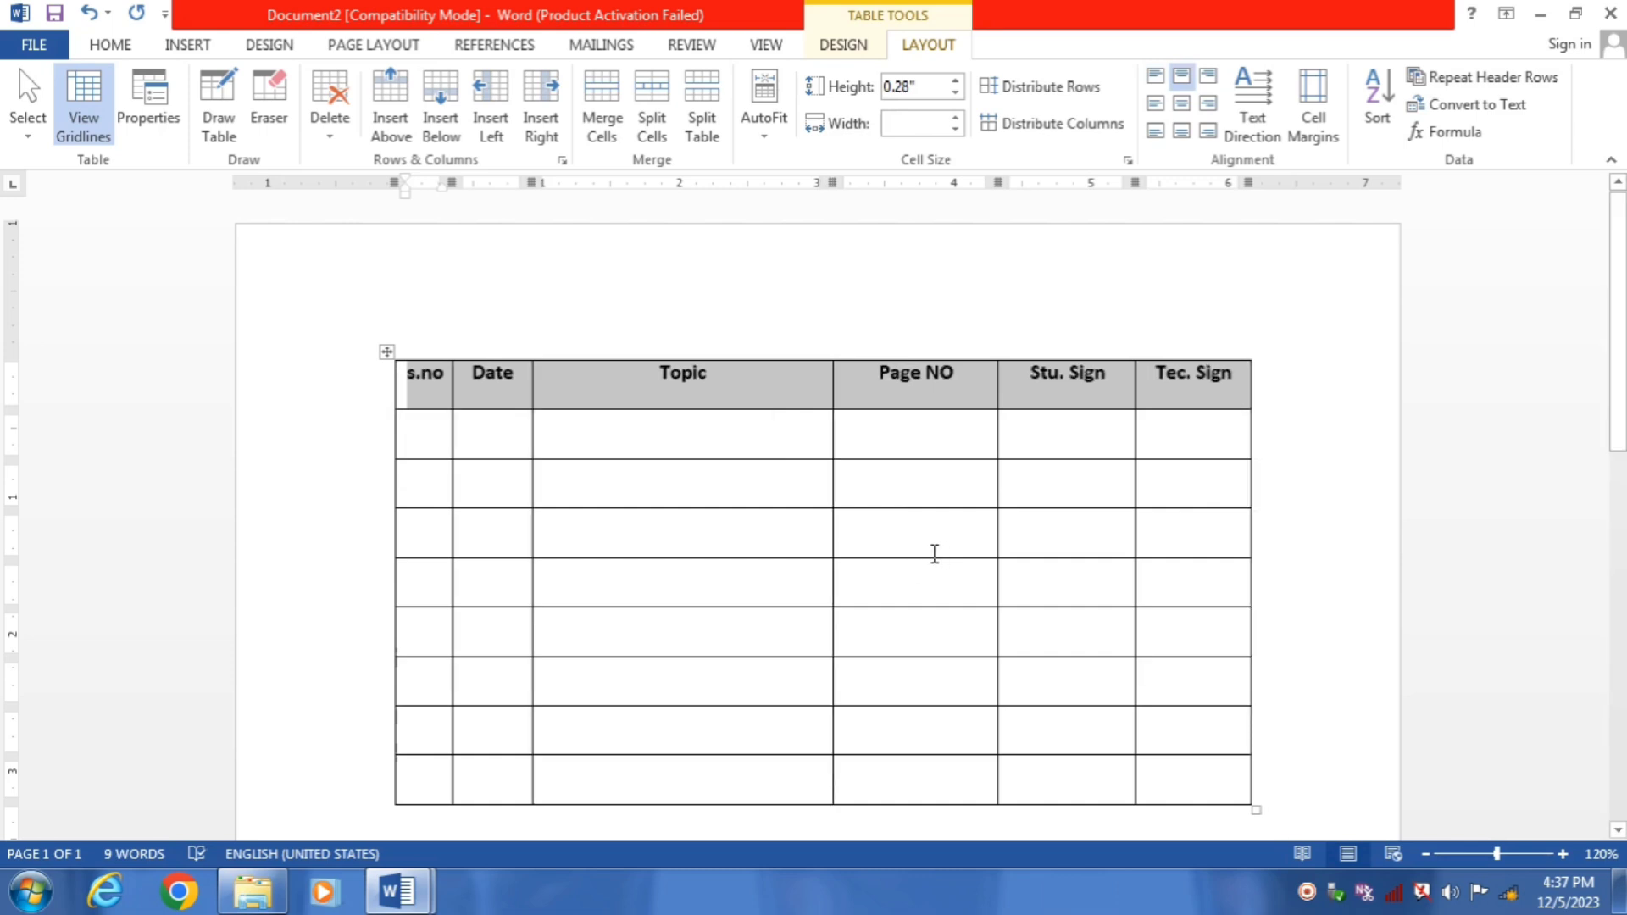
key(ctrl+shift+period)
key(ctrl+shift+period)
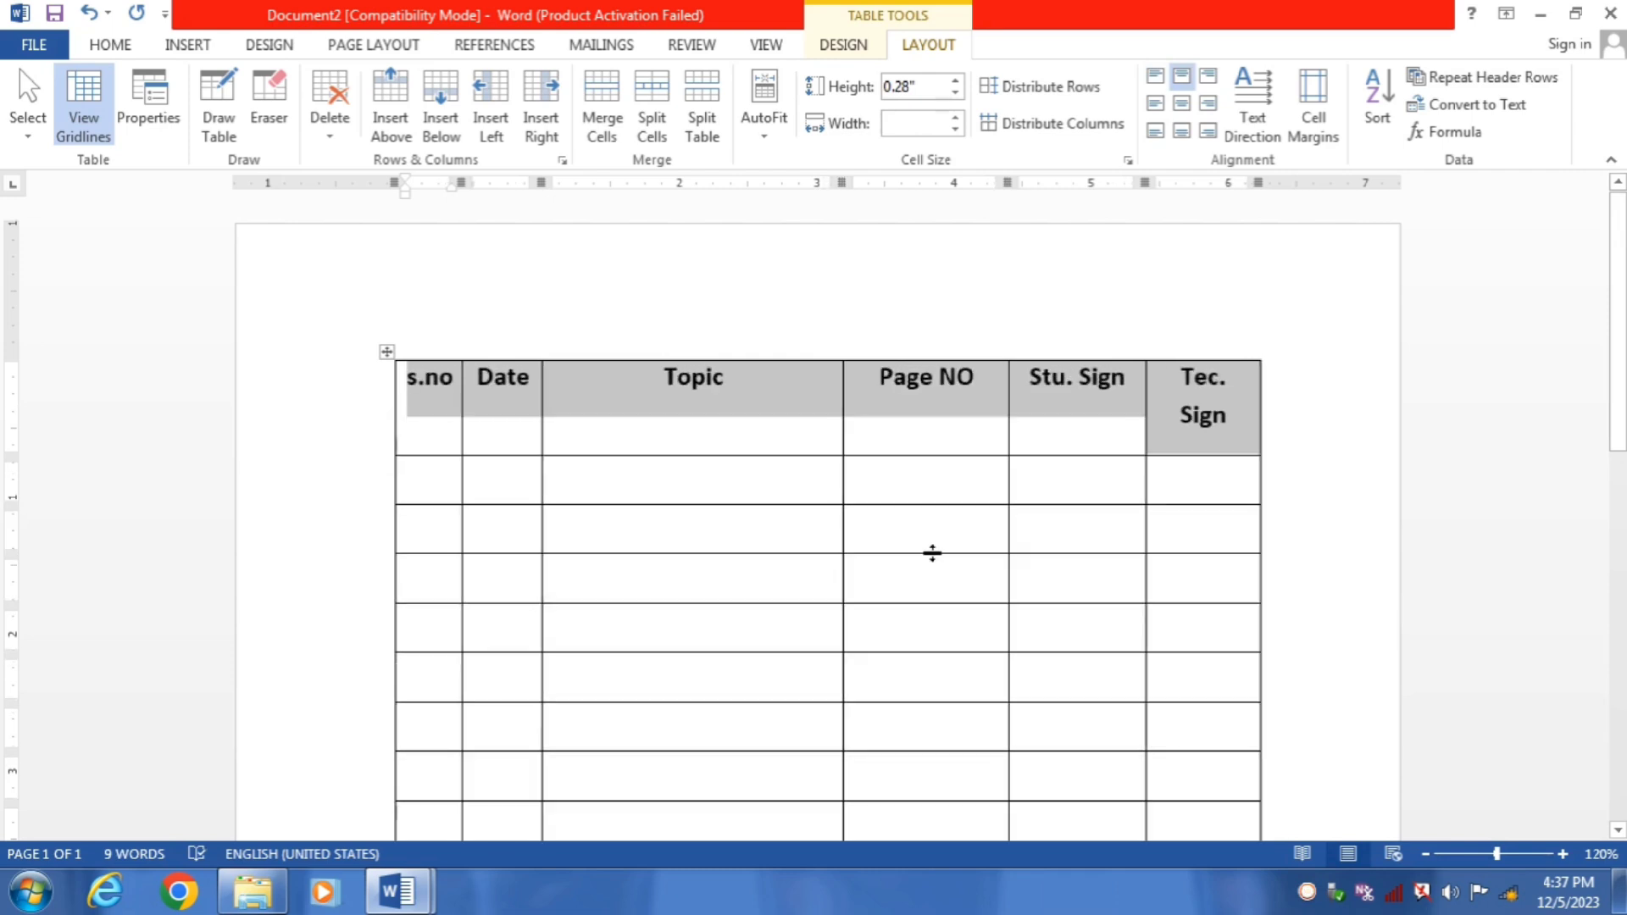
key(ctrl+shift+comma)
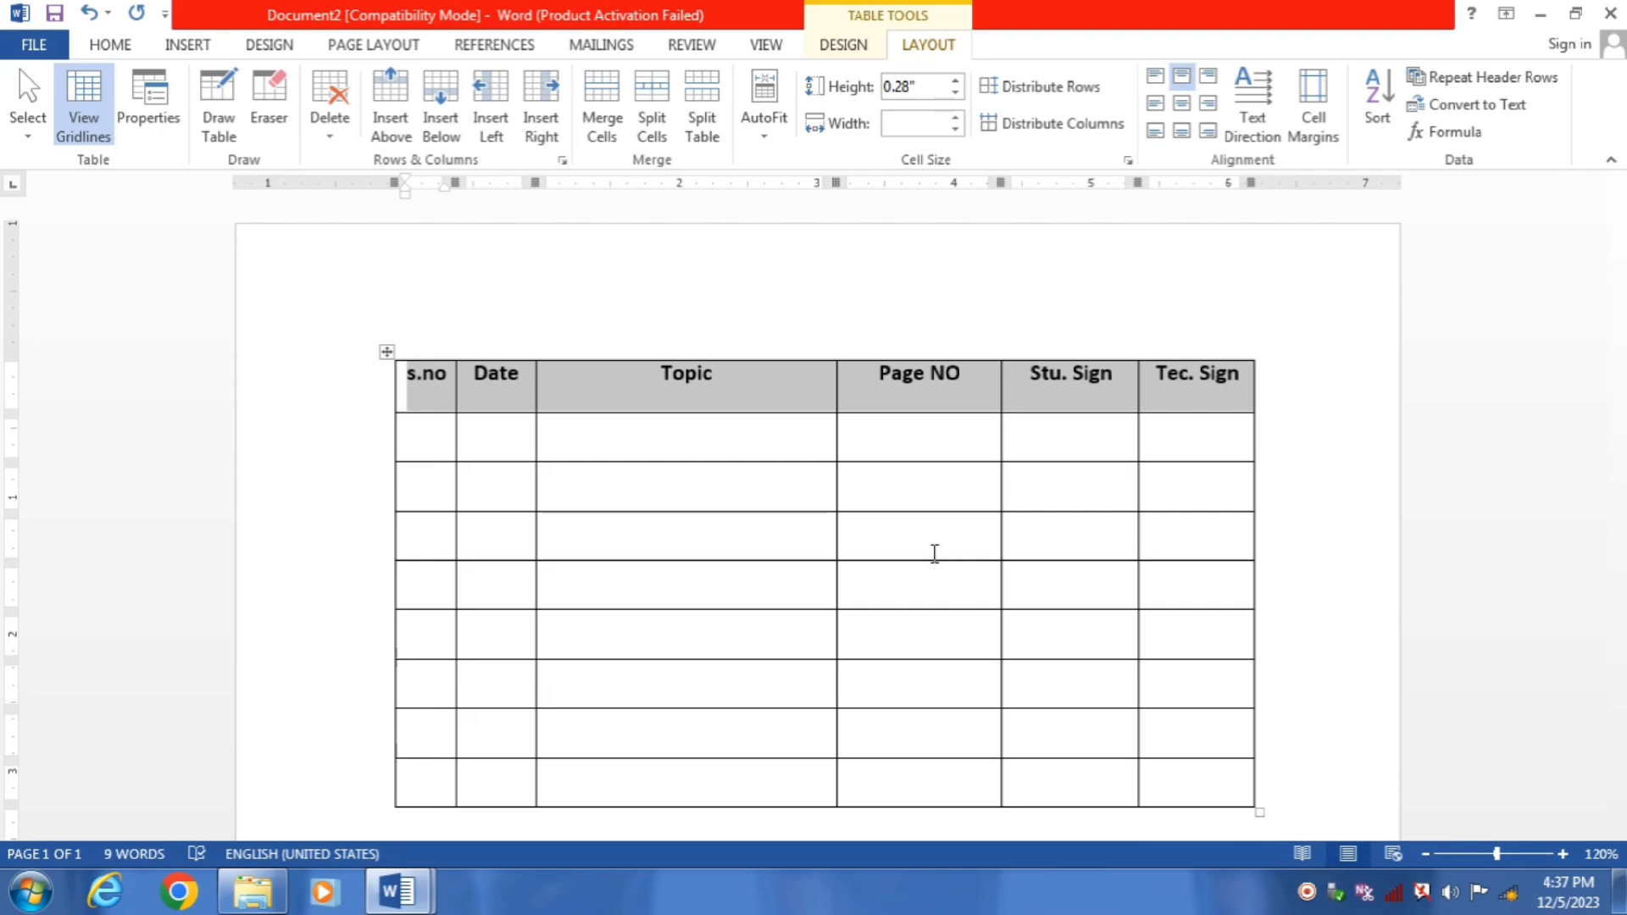
click(645, 479)
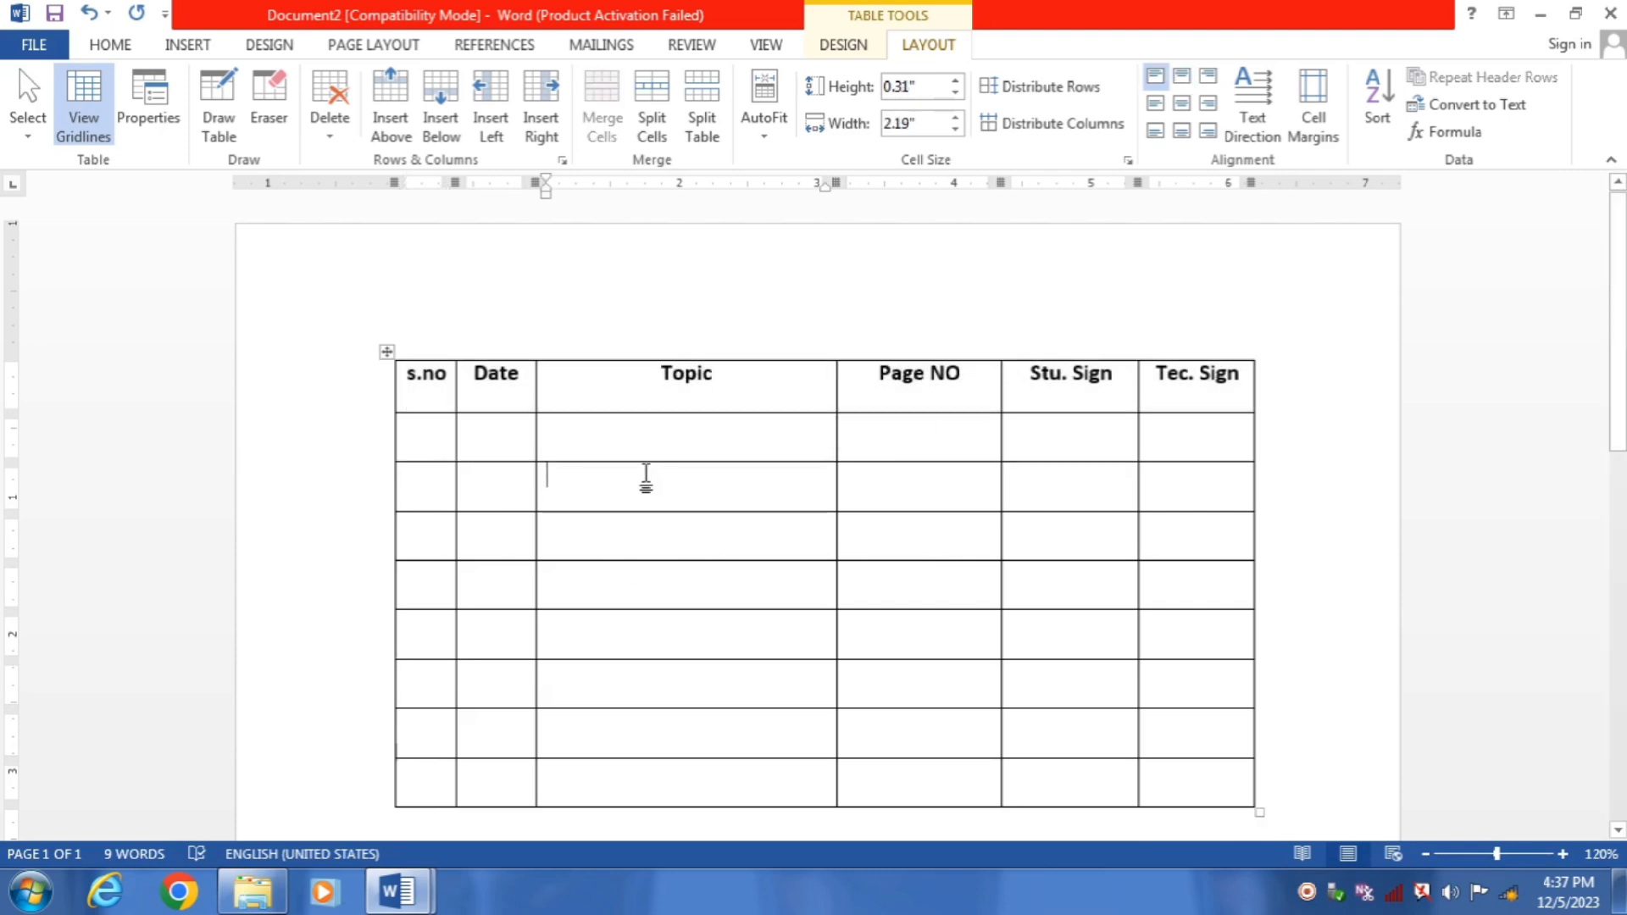
Capitalize the first column's heading so it reads "S.no"
click(413, 379)
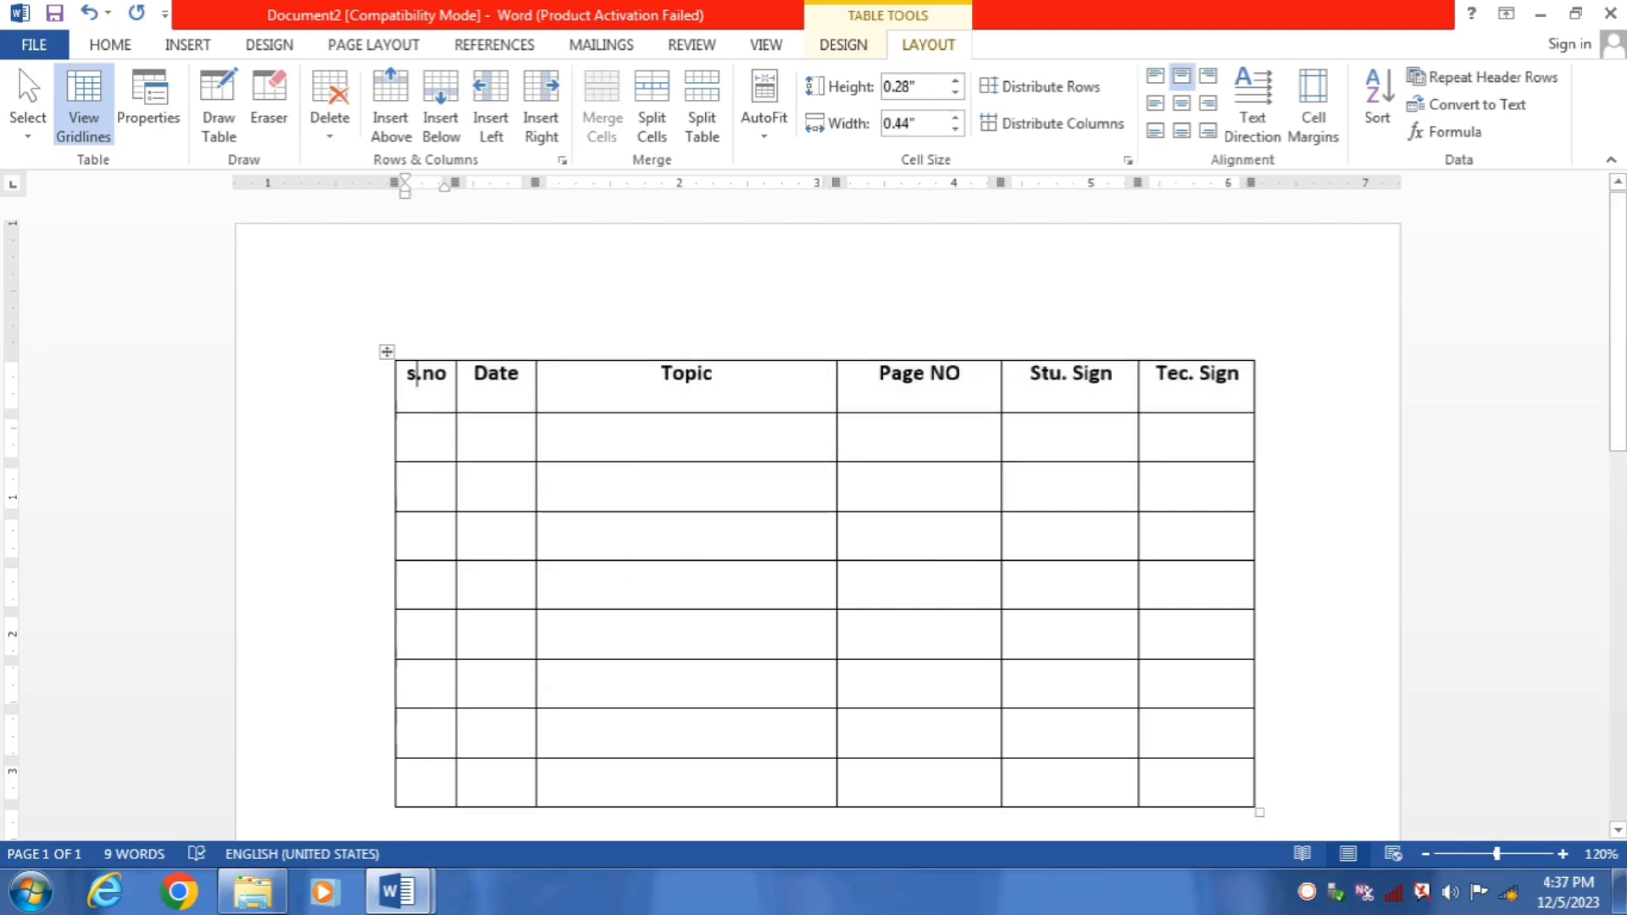
key(BackSpace)
text(S)
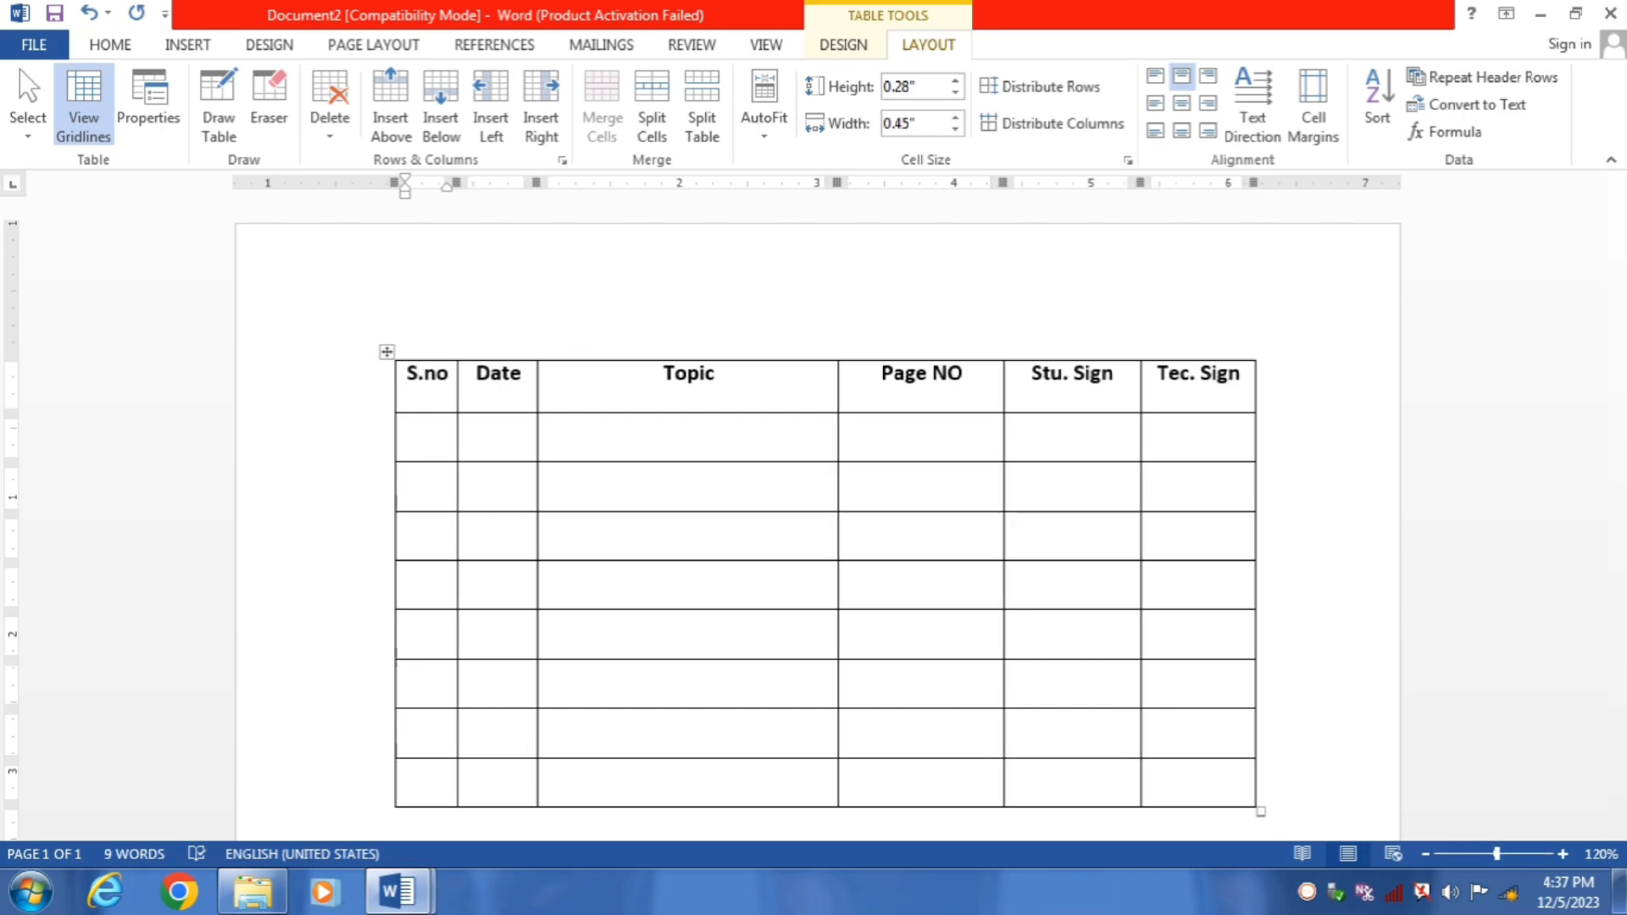
click(412, 438)
click(480, 433)
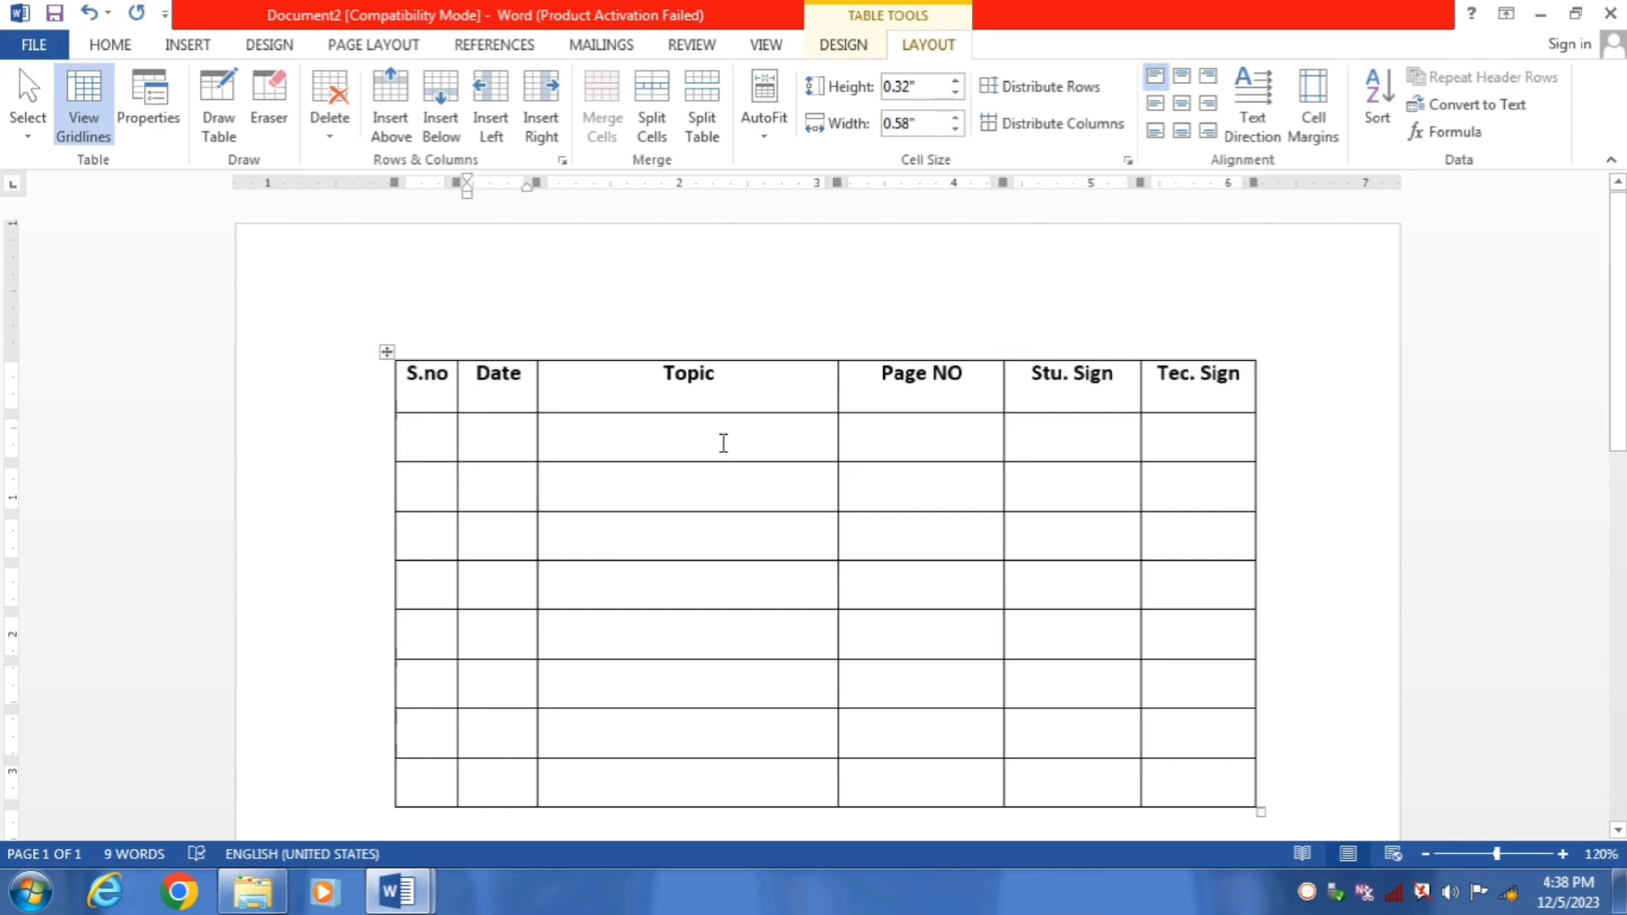
Add eight empty rows below the table's last row
ctrl+scroll(696, 441, down, 4)
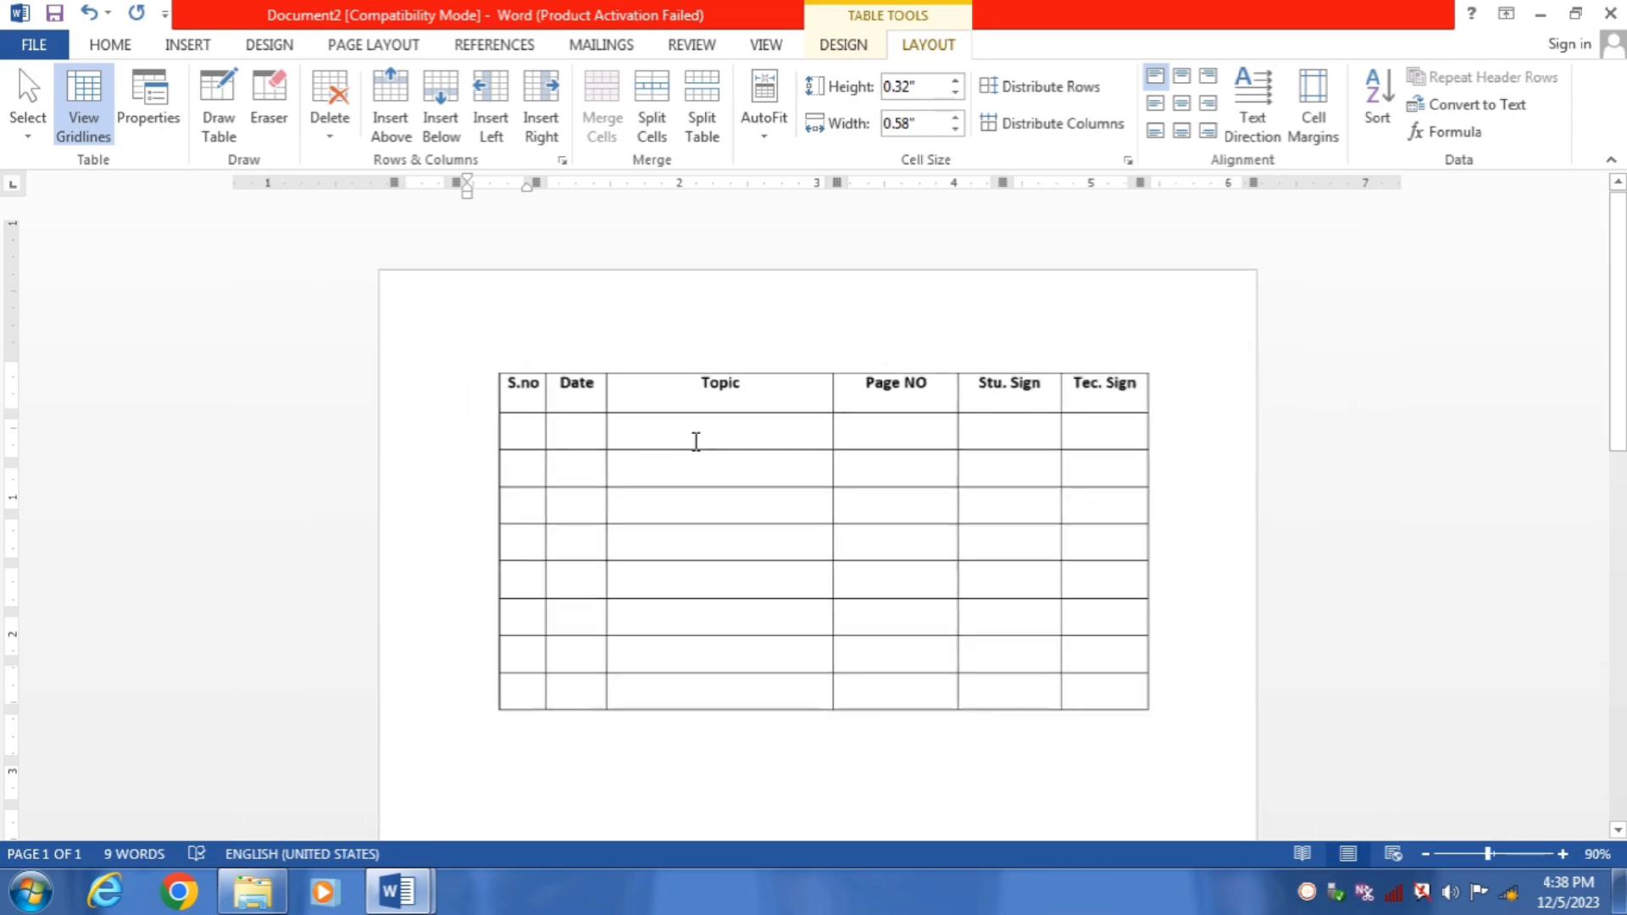
ctrl+scroll(693, 441, down, 1)
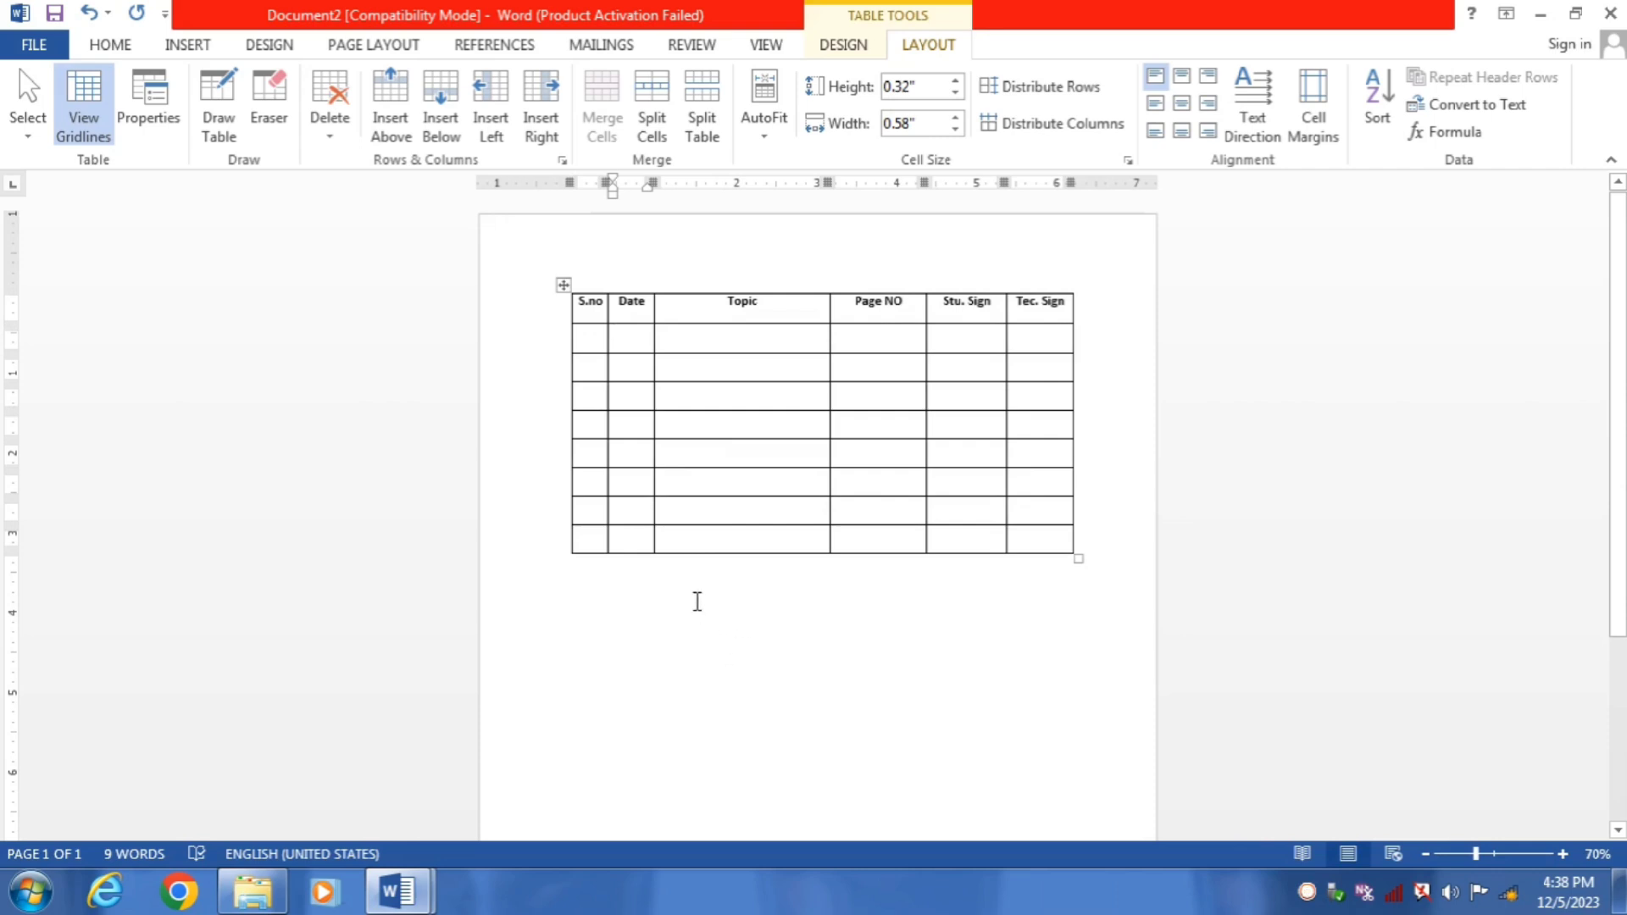
click(642, 543)
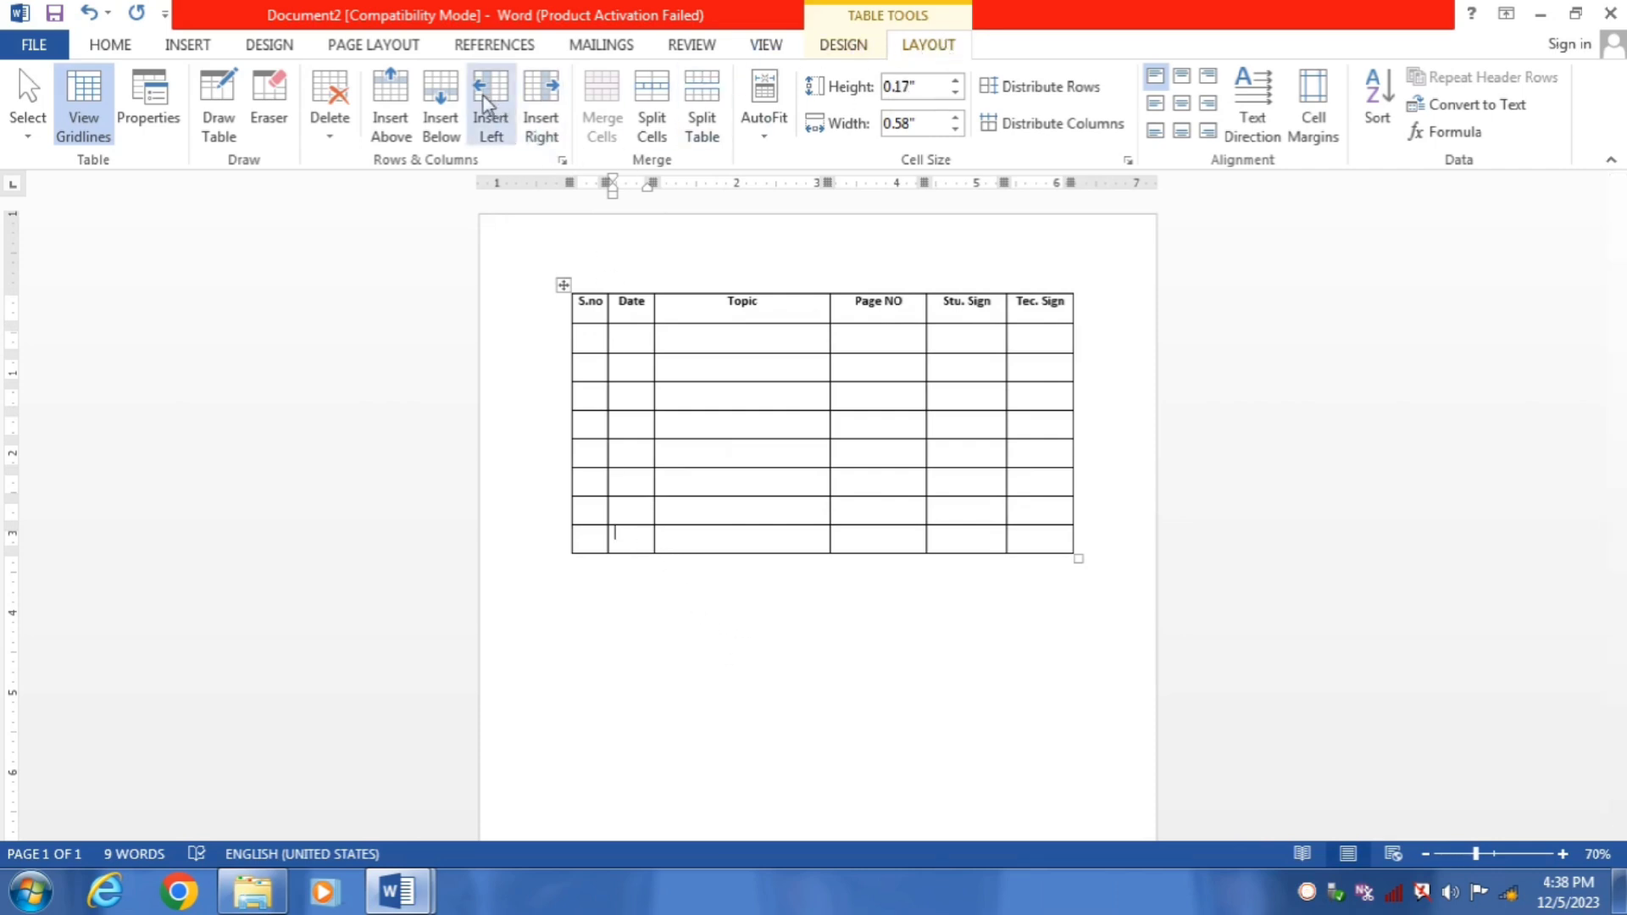
click(450, 91)
click(450, 93)
click(451, 95)
click(451, 95)
click(451, 95)
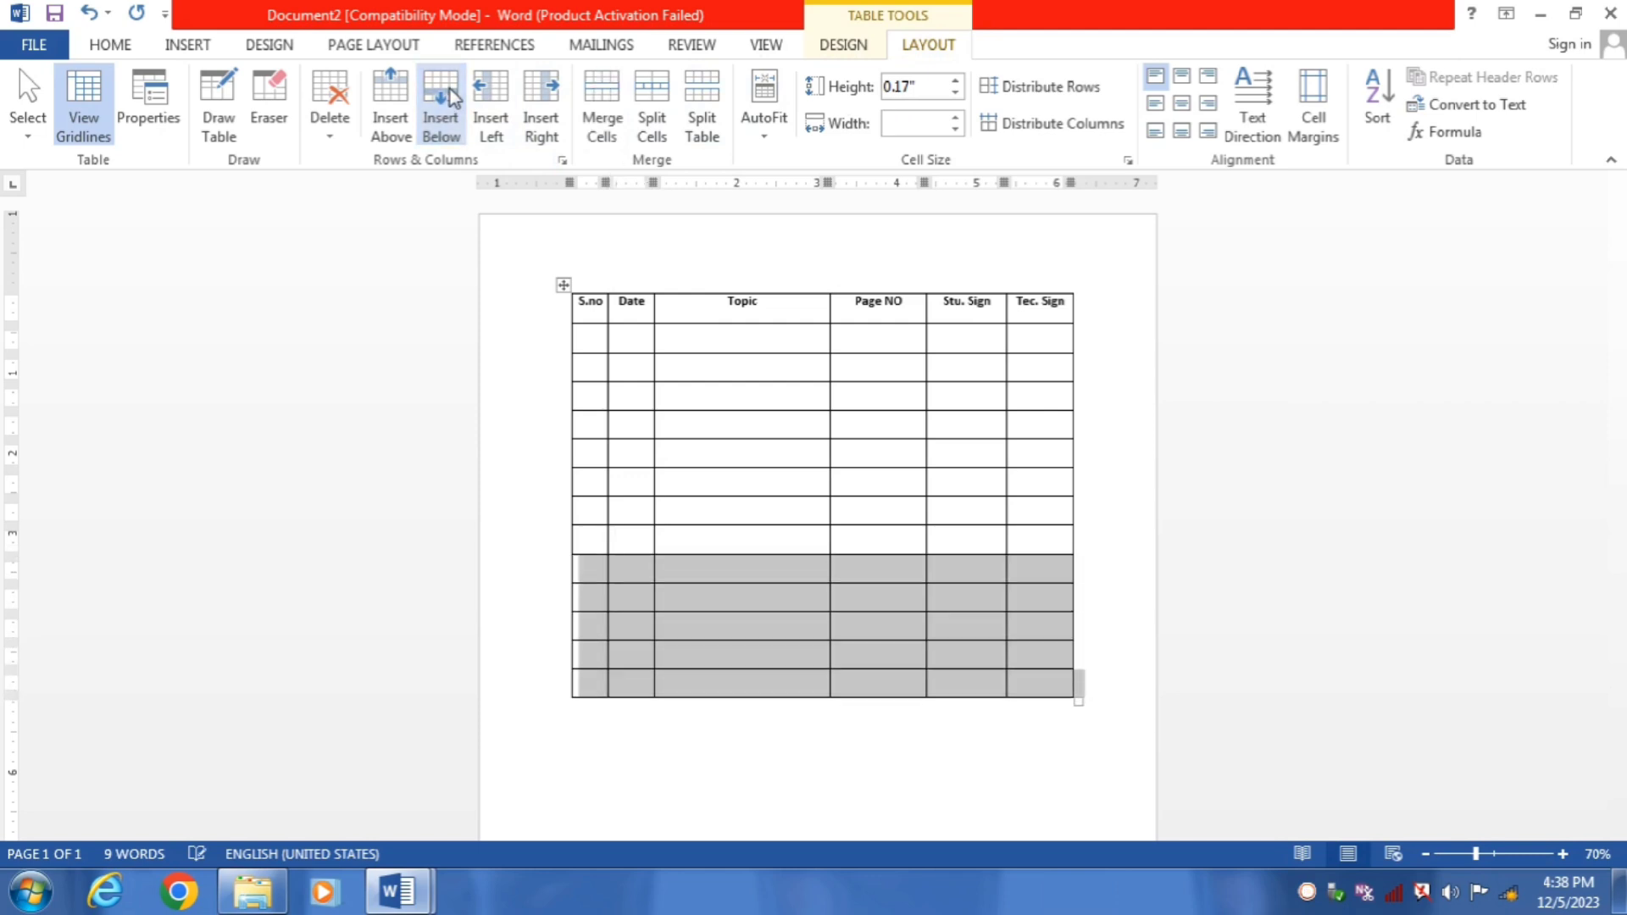
click(452, 95)
click(452, 95)
click(451, 95)
click(795, 444)
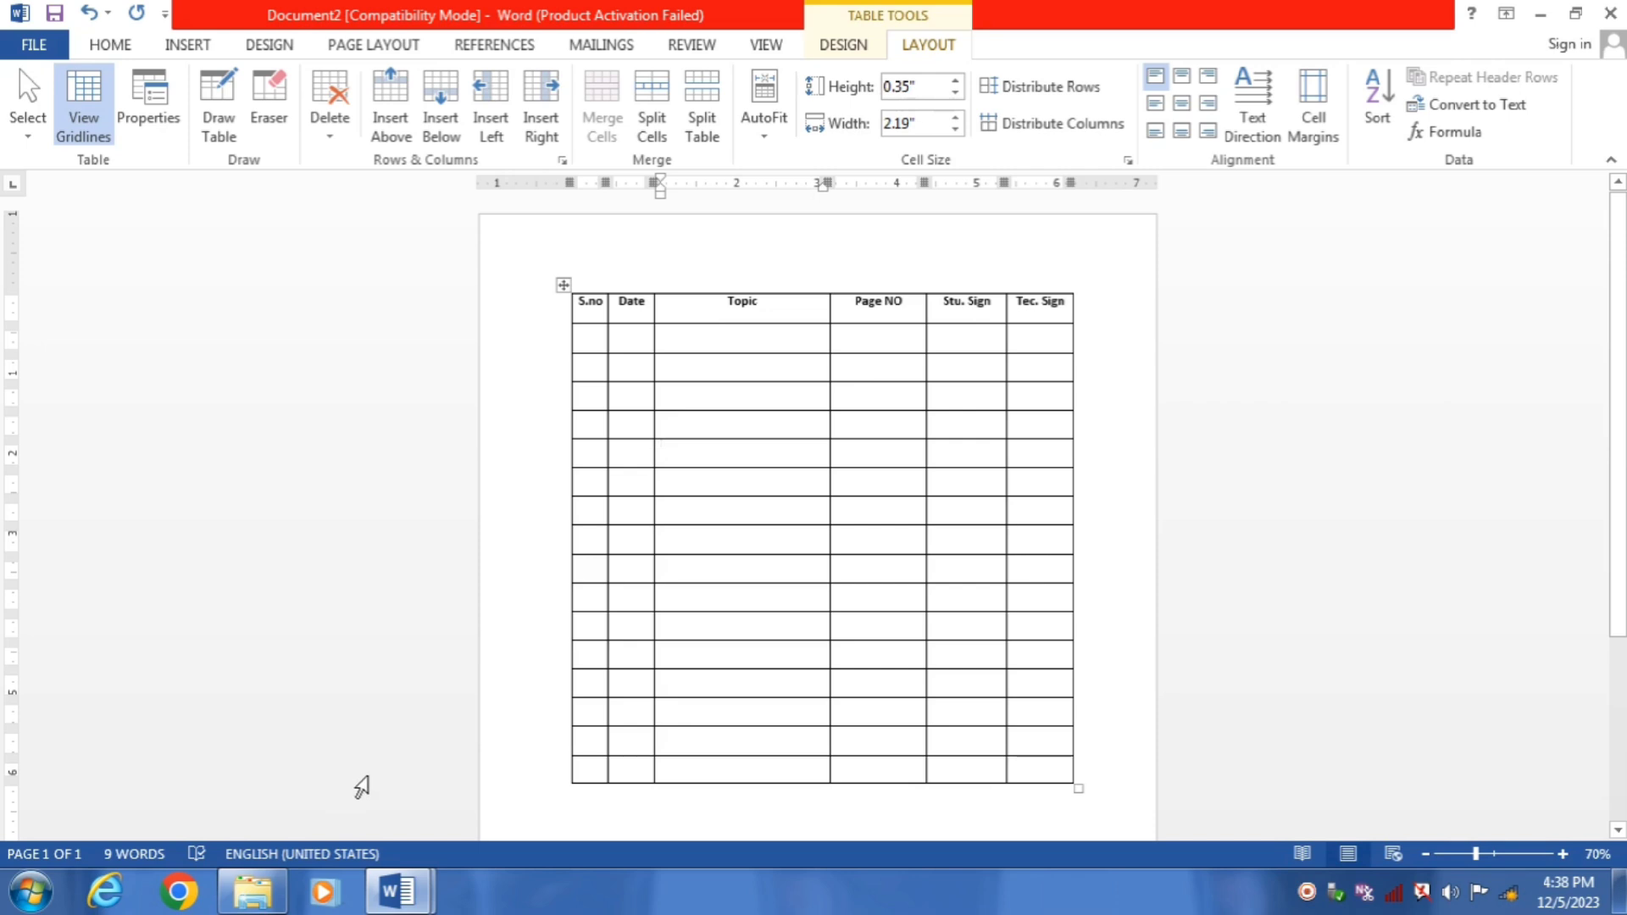
Move the whole table down the page to leave blank space for a title above it
scroll(670, 526, down, 1)
scroll(669, 526, down, 3)
scroll(610, 415, up, 3)
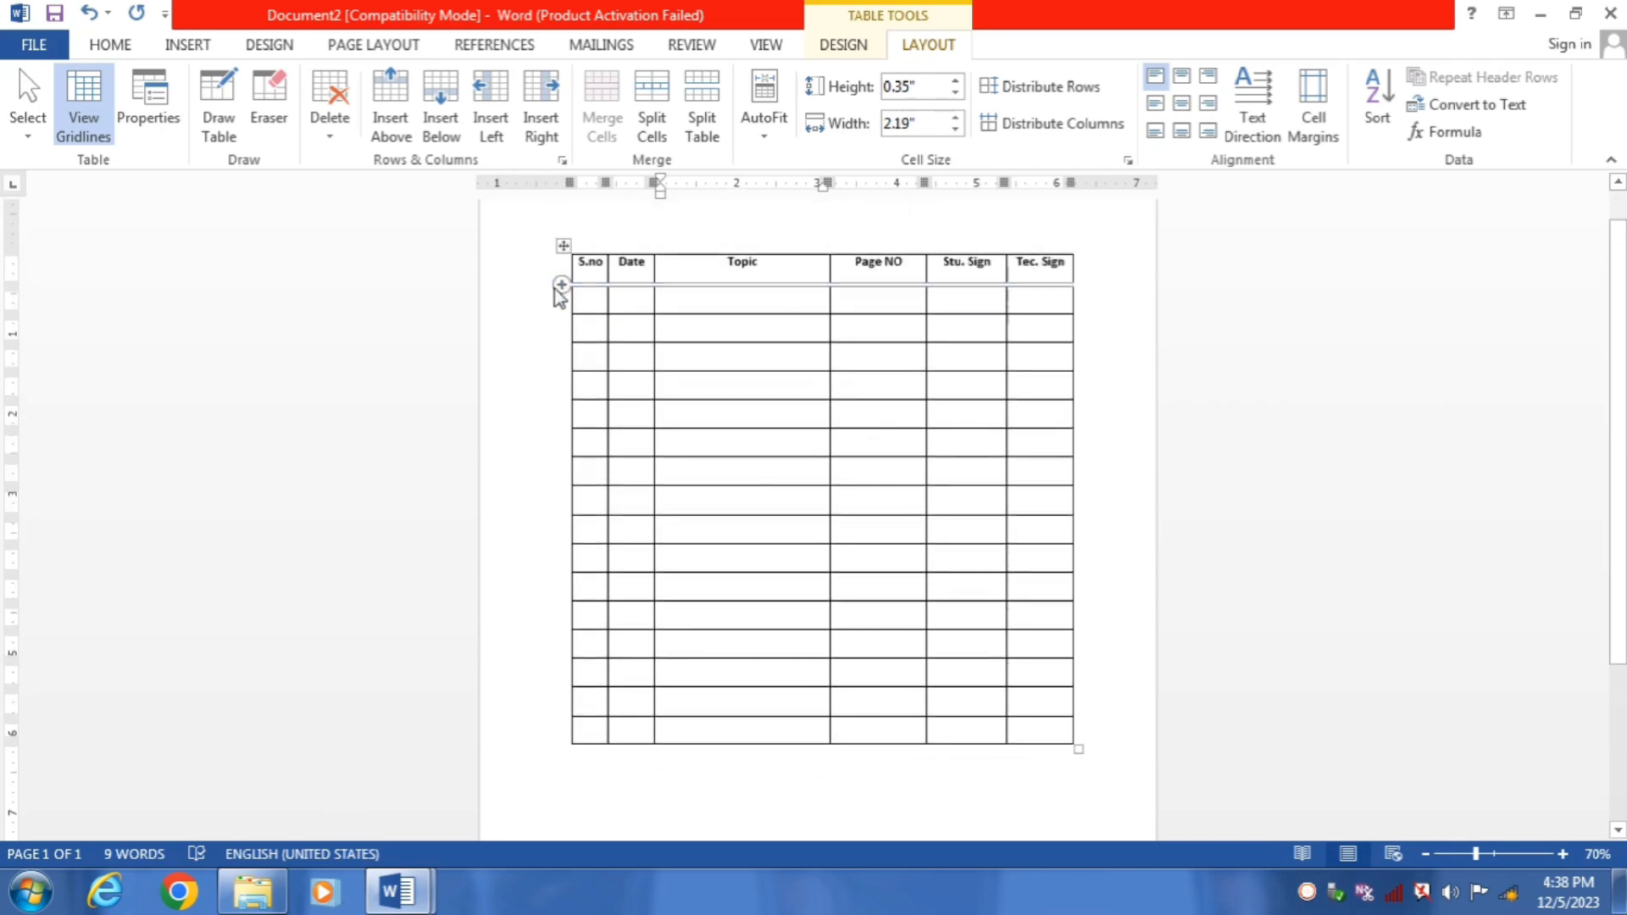
click(562, 243)
drag(562, 243, 577, 328)
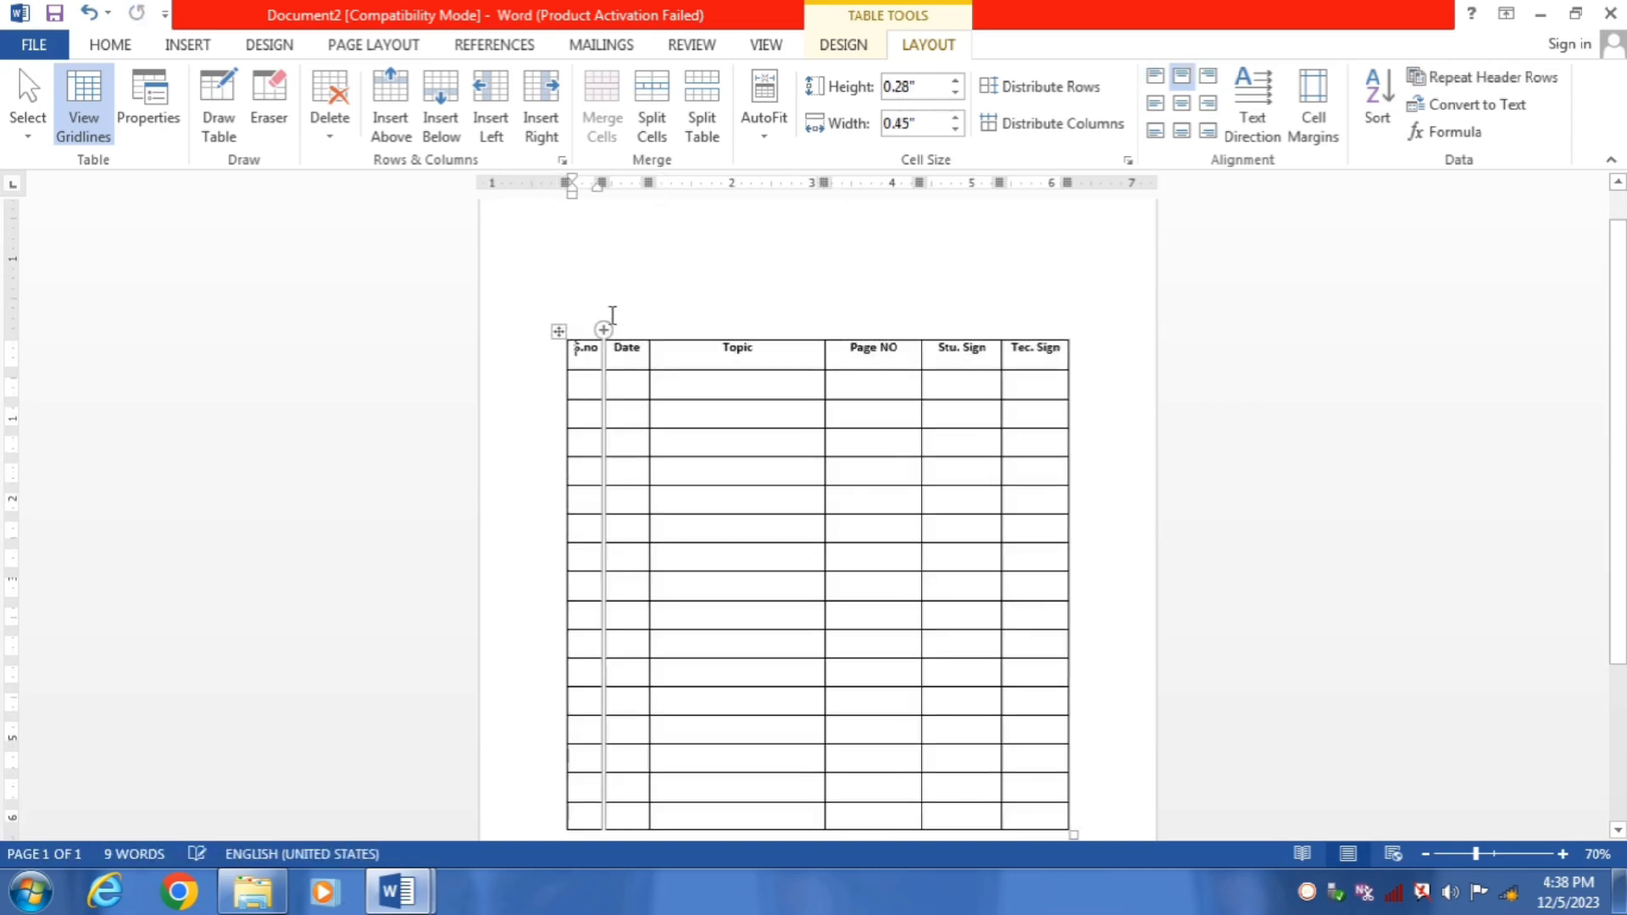
Insert a plain black WordArt title reading "Index" in the blank space above the table
click(672, 281)
scroll(683, 315, up, 1)
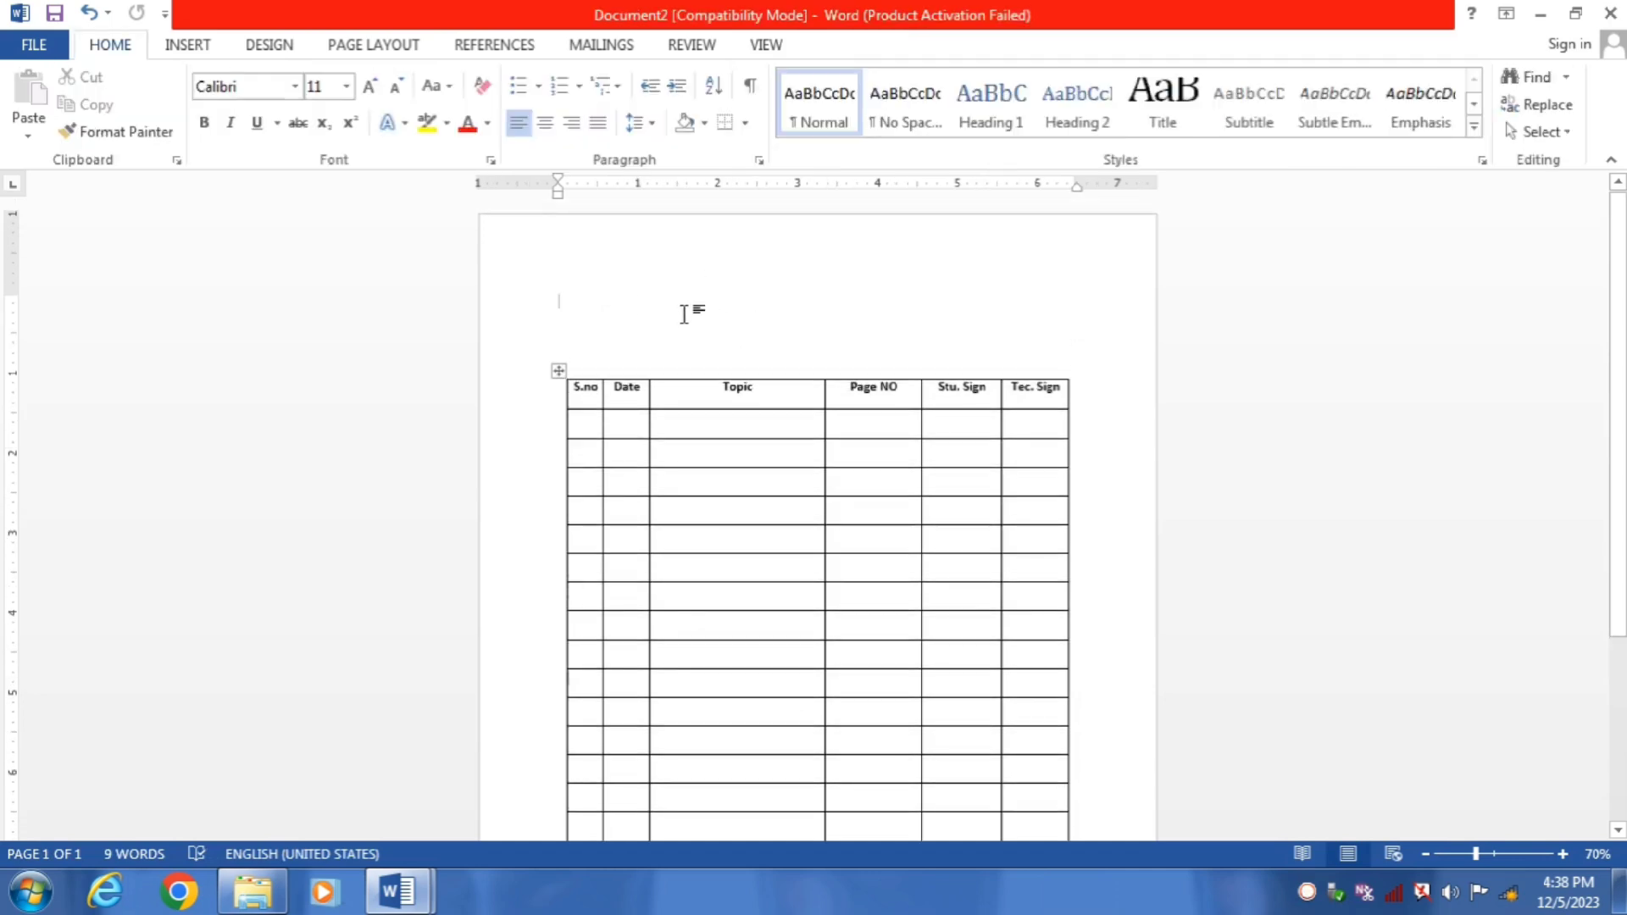
click(183, 46)
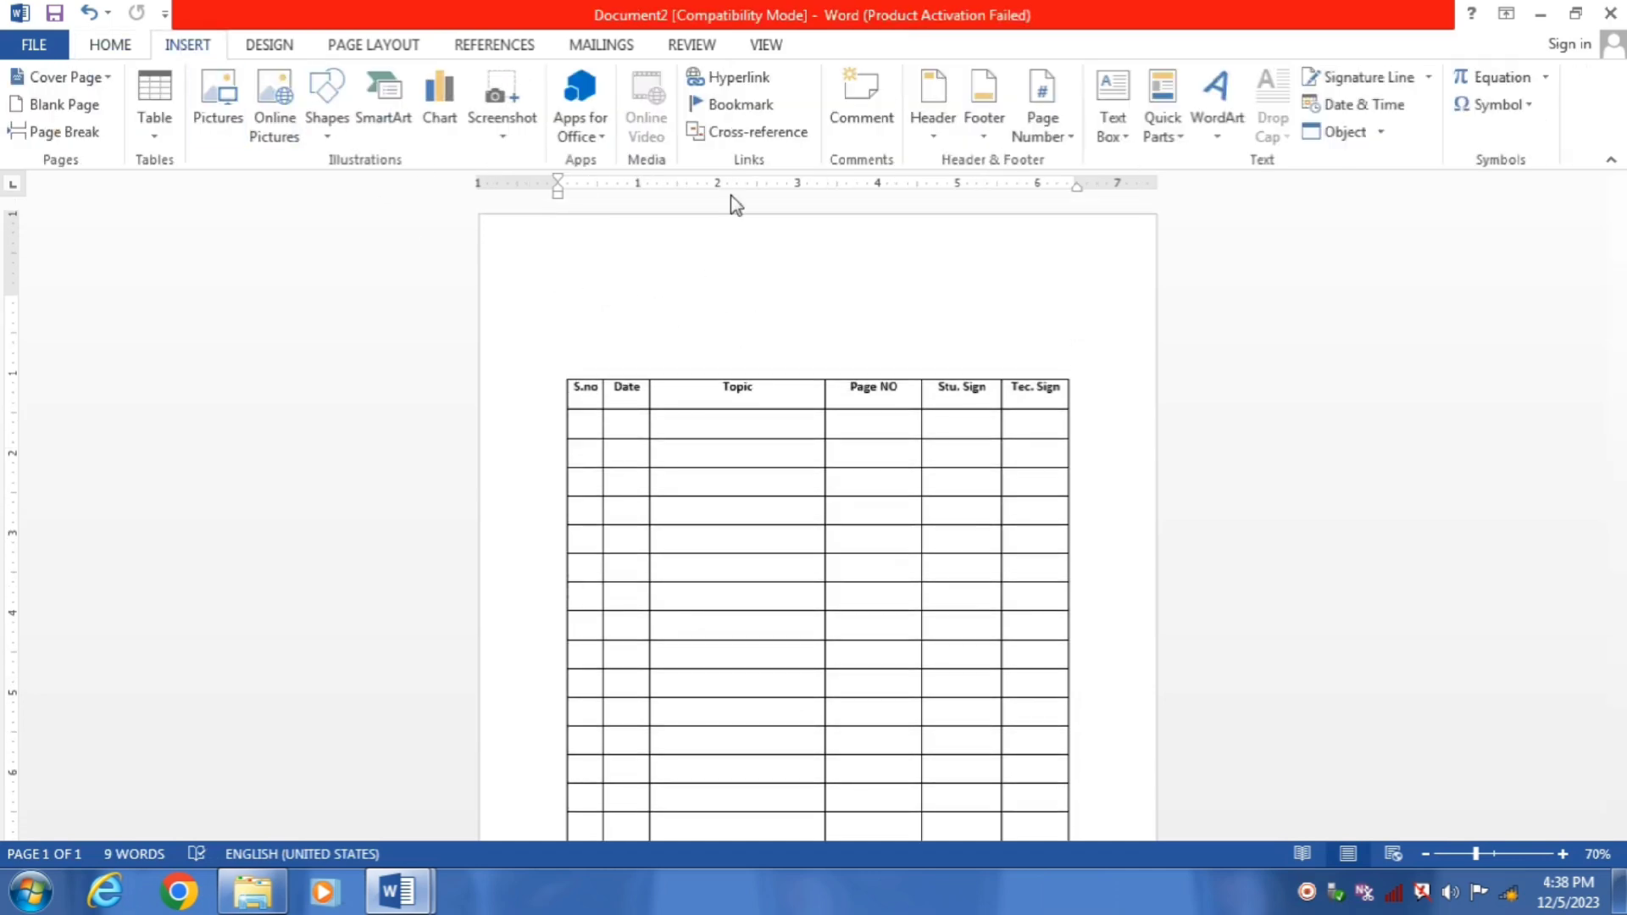
click(1218, 139)
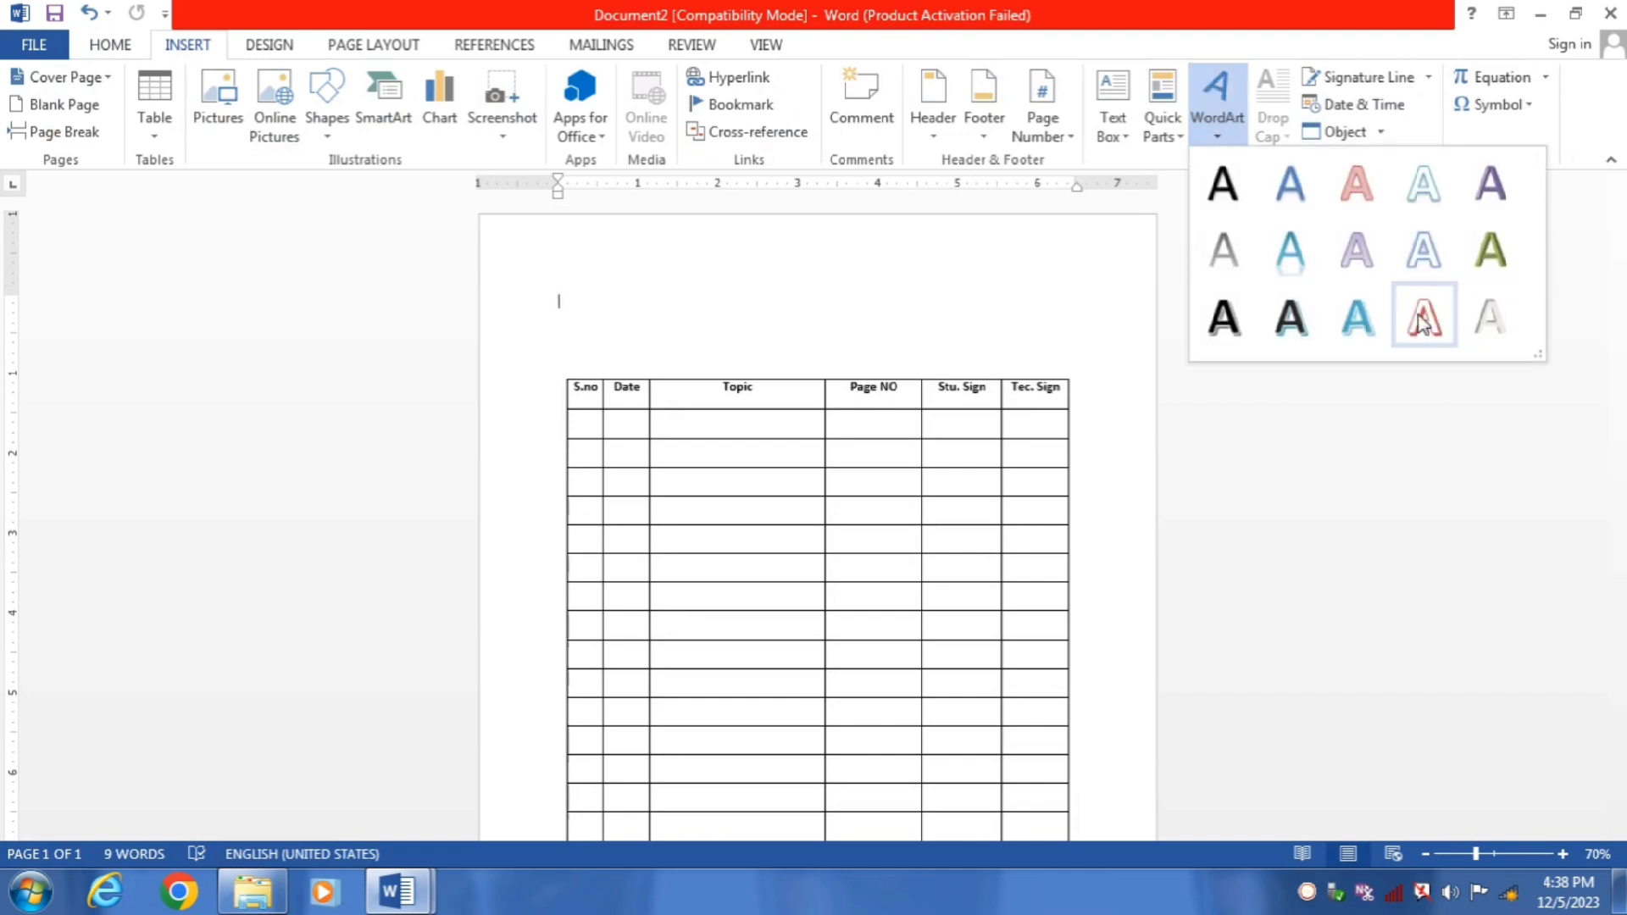
click(1216, 196)
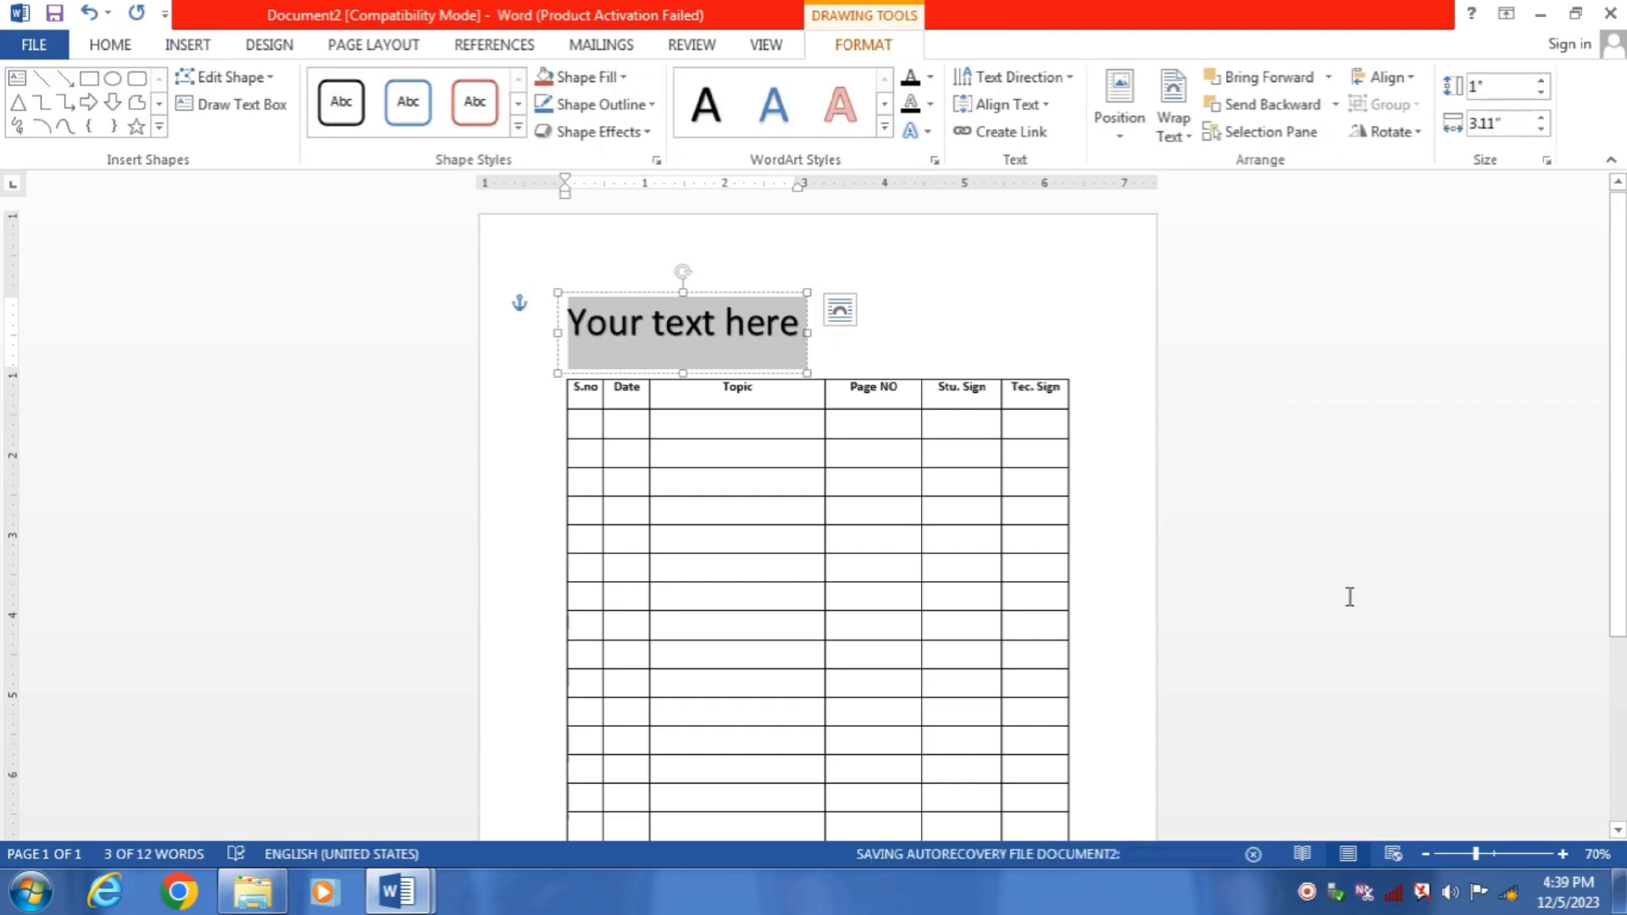
text(Index)
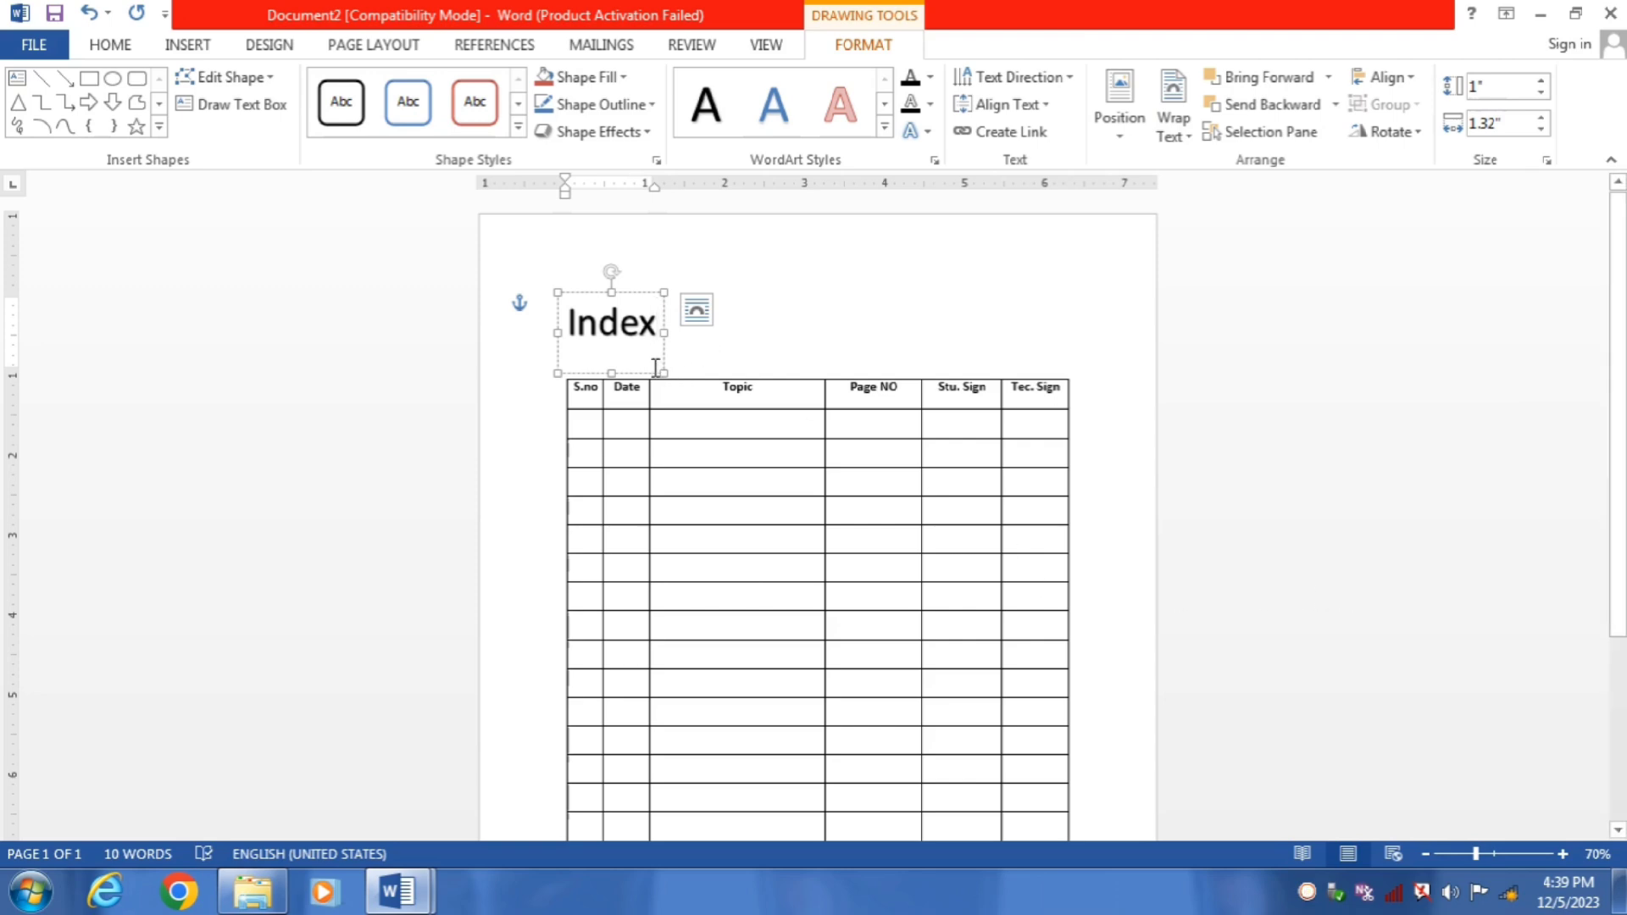
Stretch the Index title box to the table's width, about 6.27", and center its text
drag(663, 372, 985, 367)
drag(1023, 366, 1060, 367)
Increase the Index title's font size to 48, keeping the text centered
drag(911, 296, 705, 332)
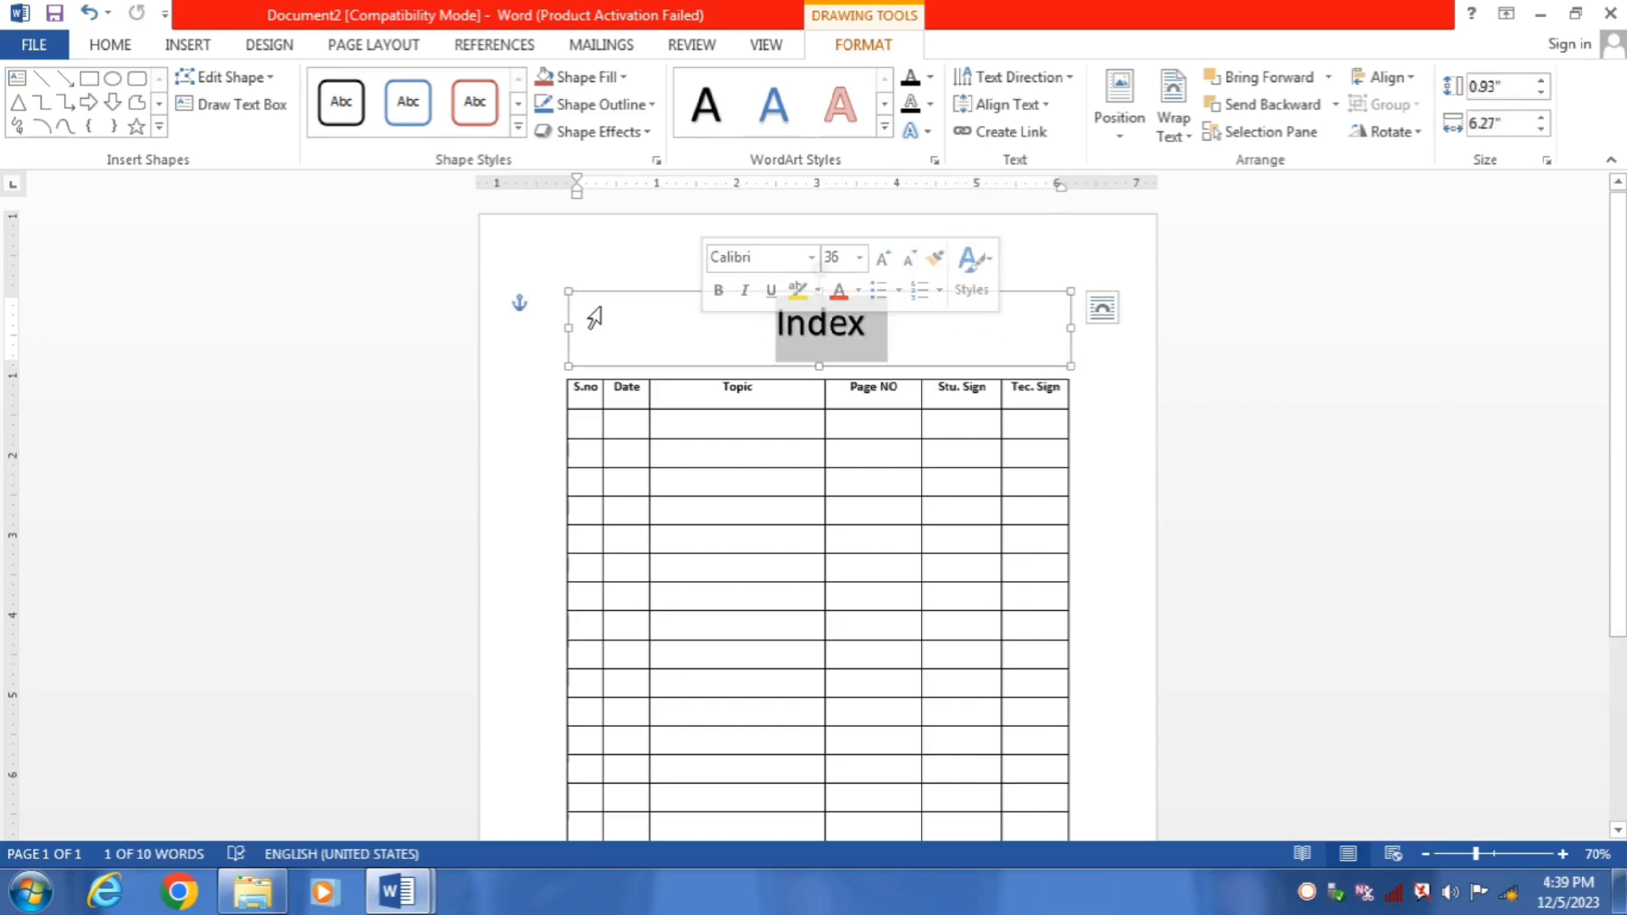
click(135, 46)
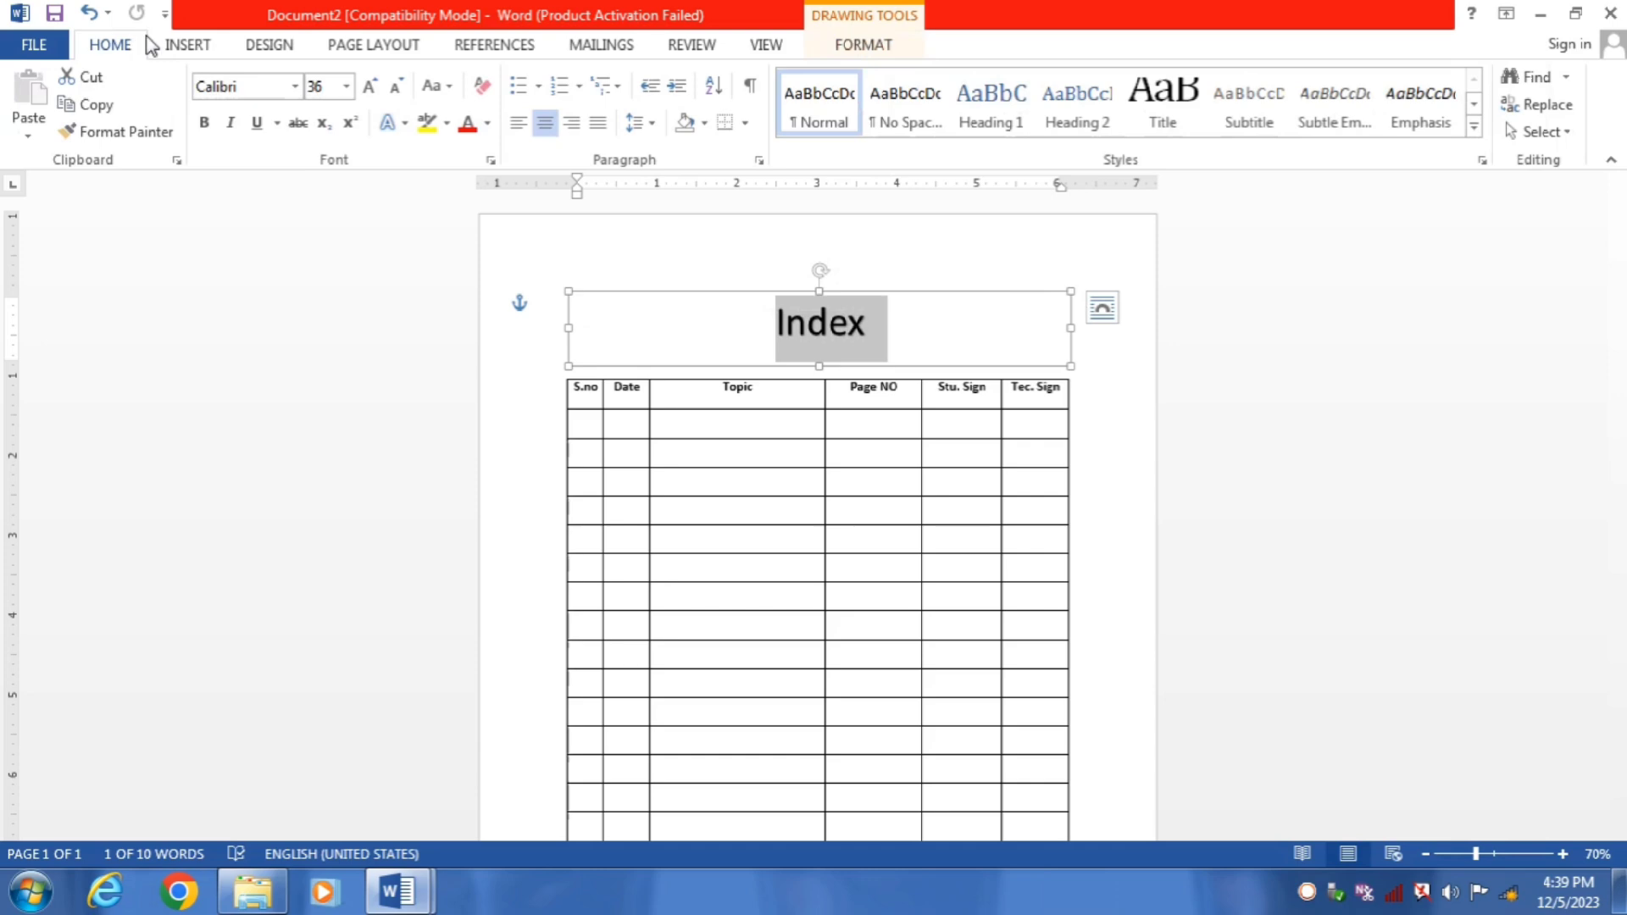
click(370, 86)
click(370, 86)
click(370, 86)
click(371, 86)
click(370, 86)
click(370, 86)
click(370, 85)
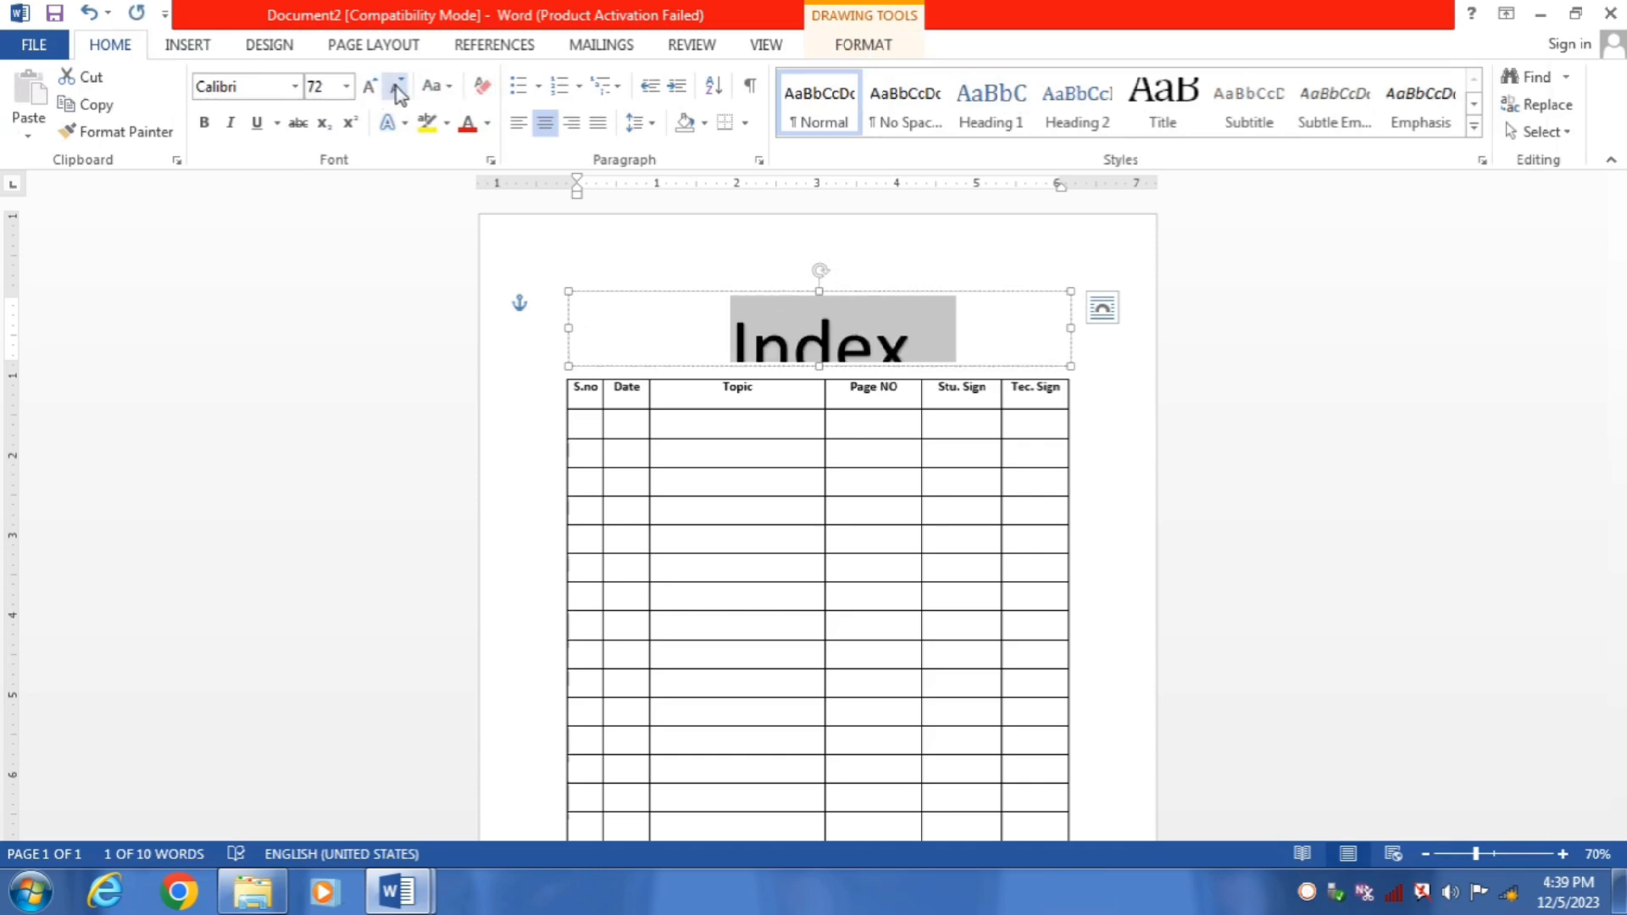
click(395, 86)
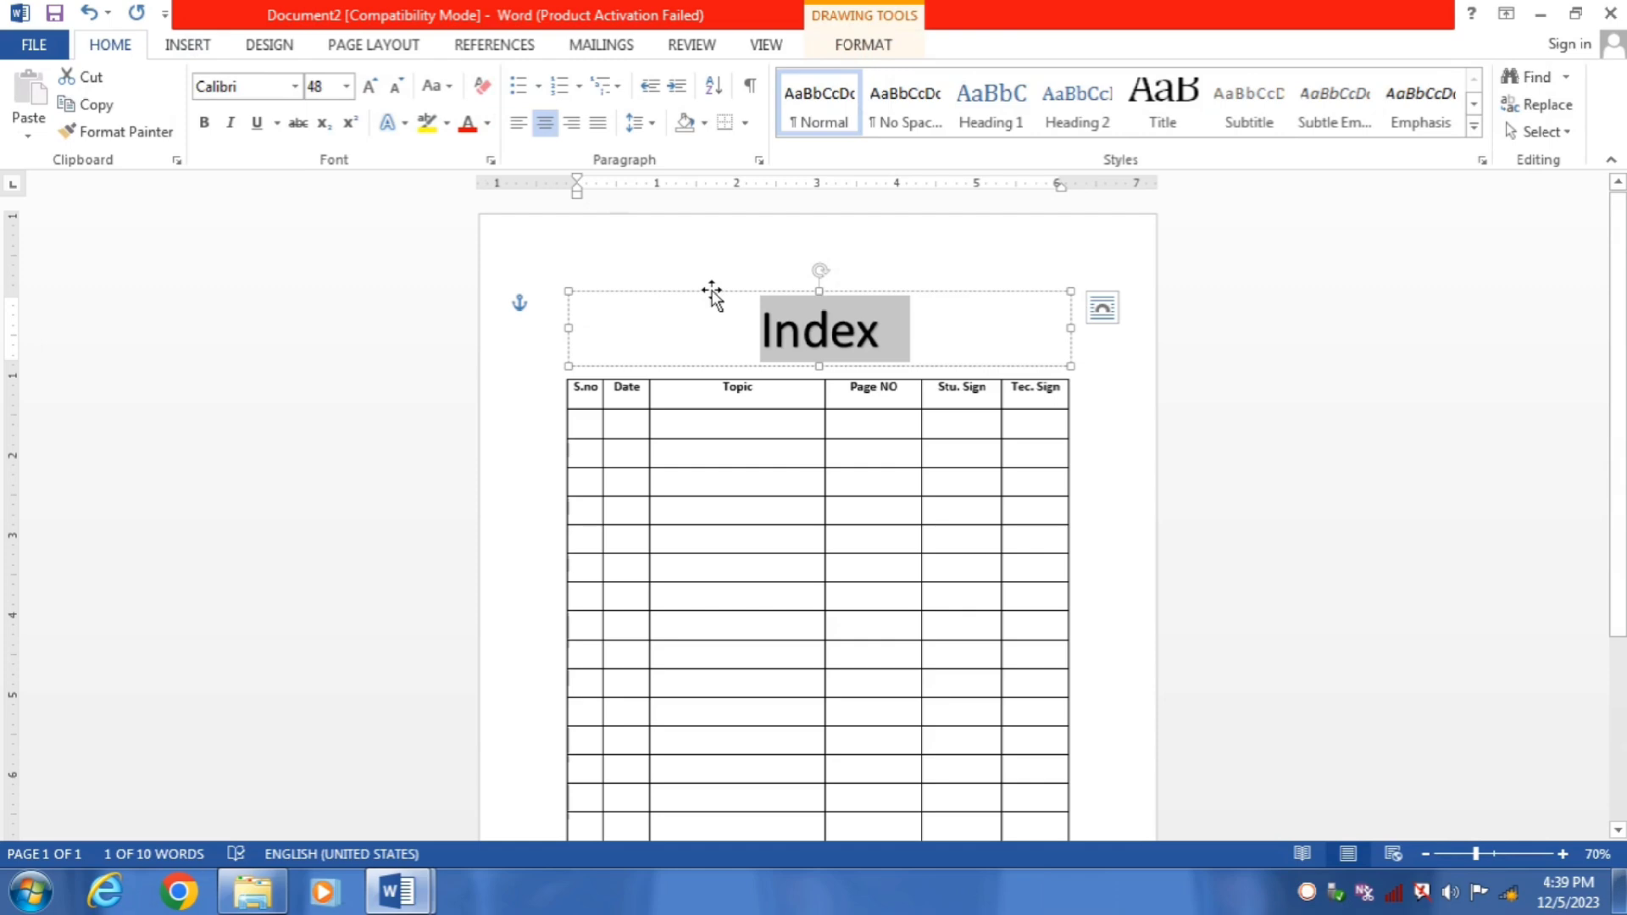
click(547, 127)
click(549, 128)
click(704, 229)
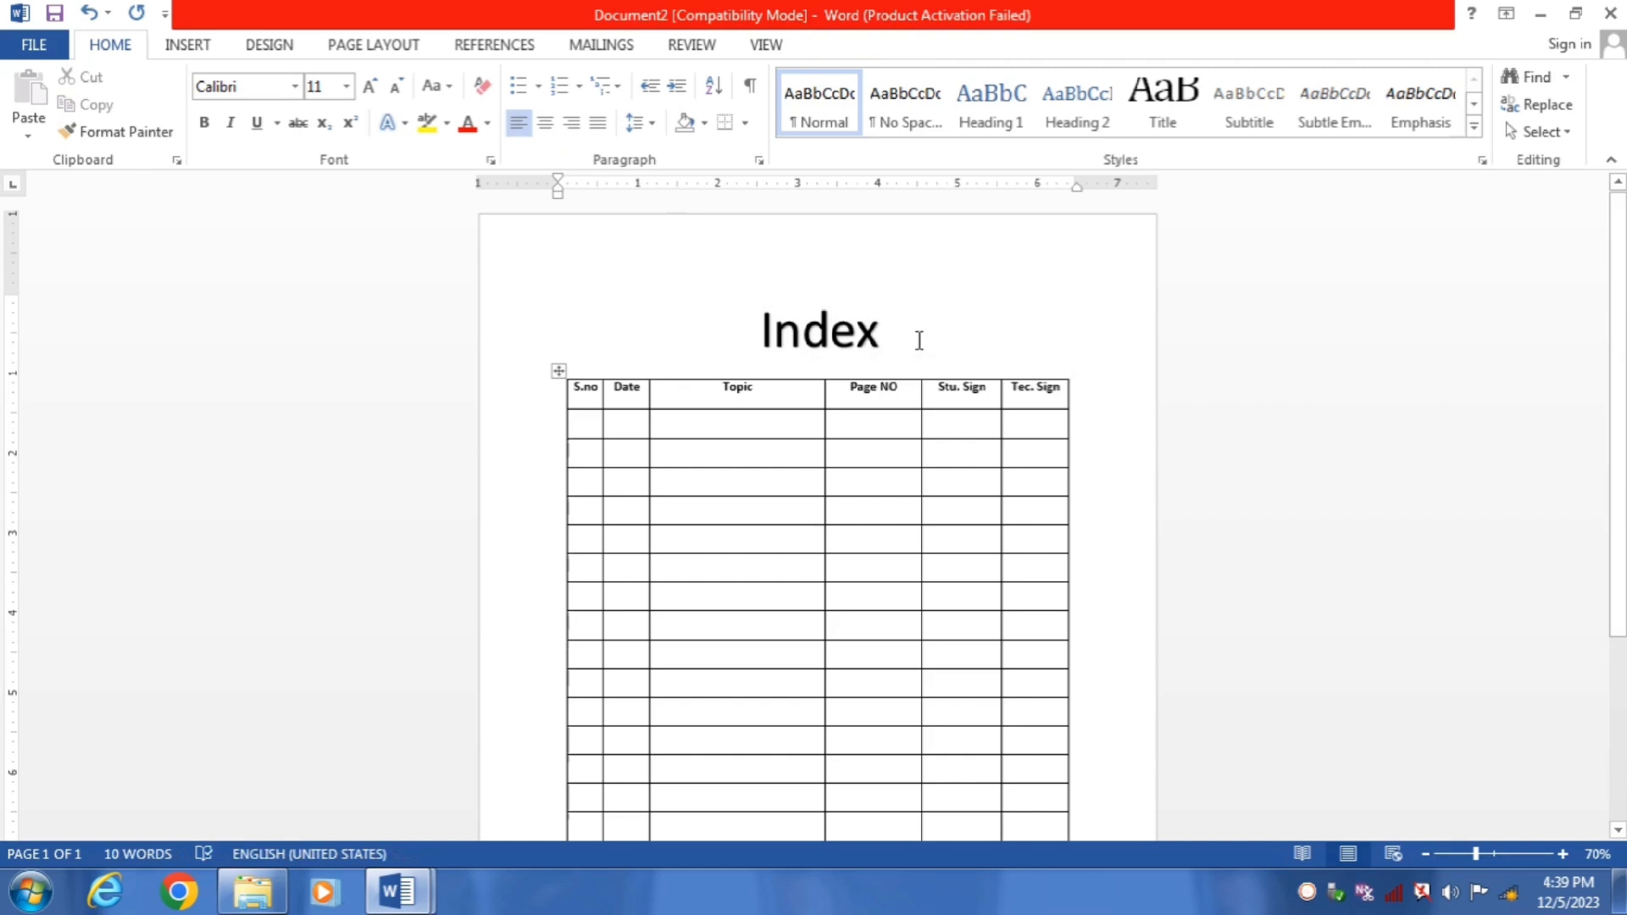
Restyle the Index title with the bold black outlined and shadowed WordArt style
click(882, 332)
drag(882, 331, 712, 338)
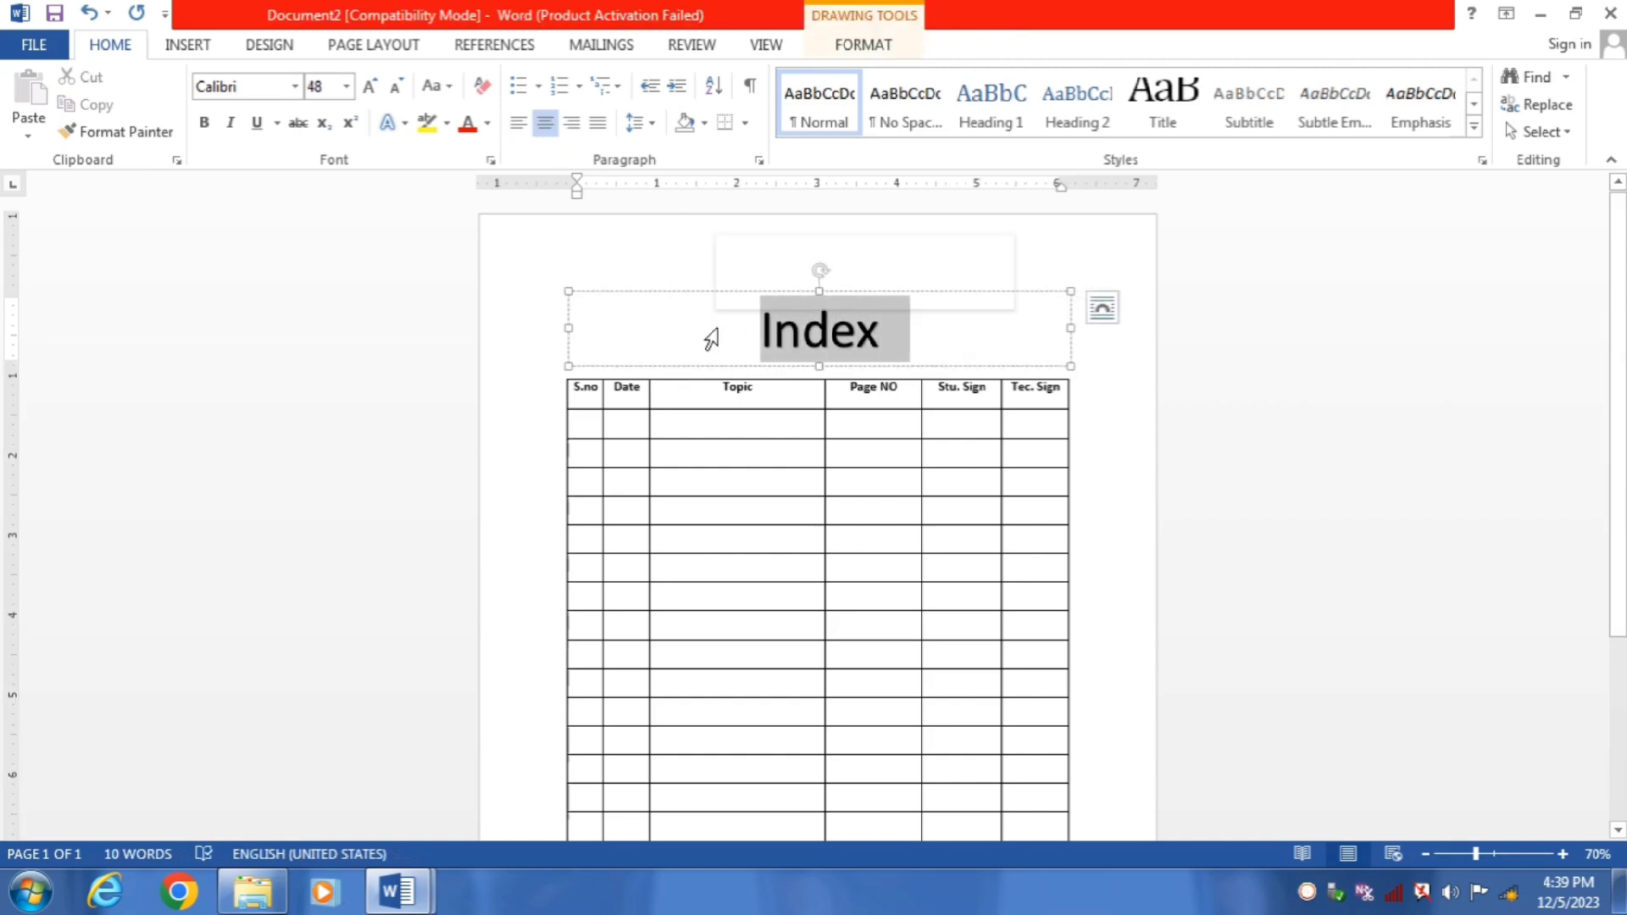
click(867, 43)
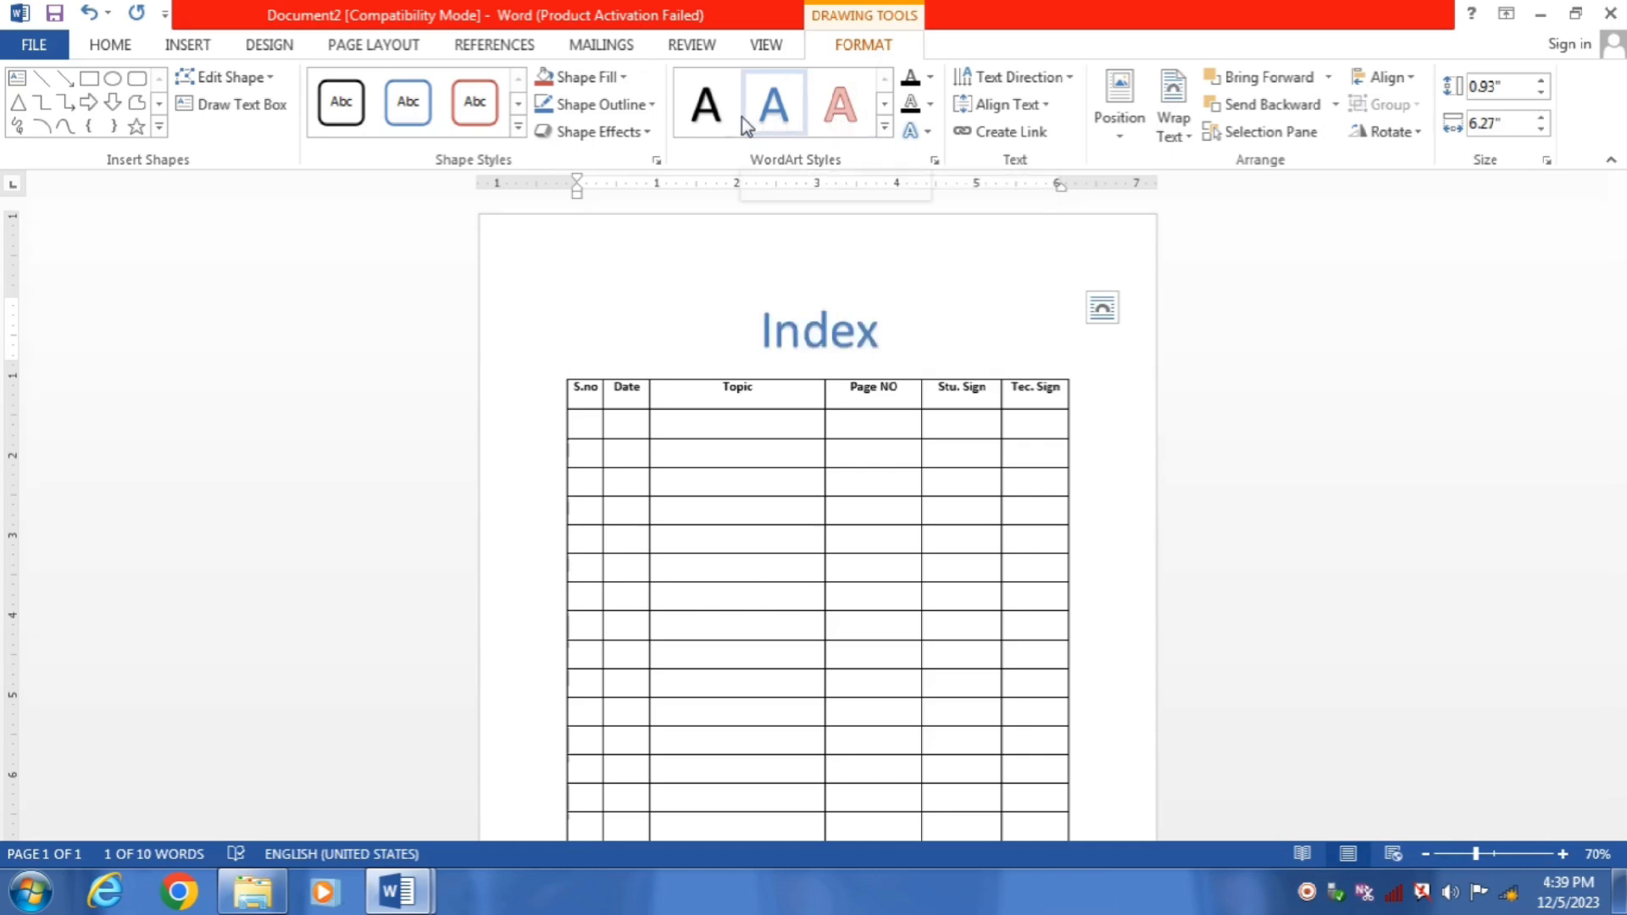
click(884, 127)
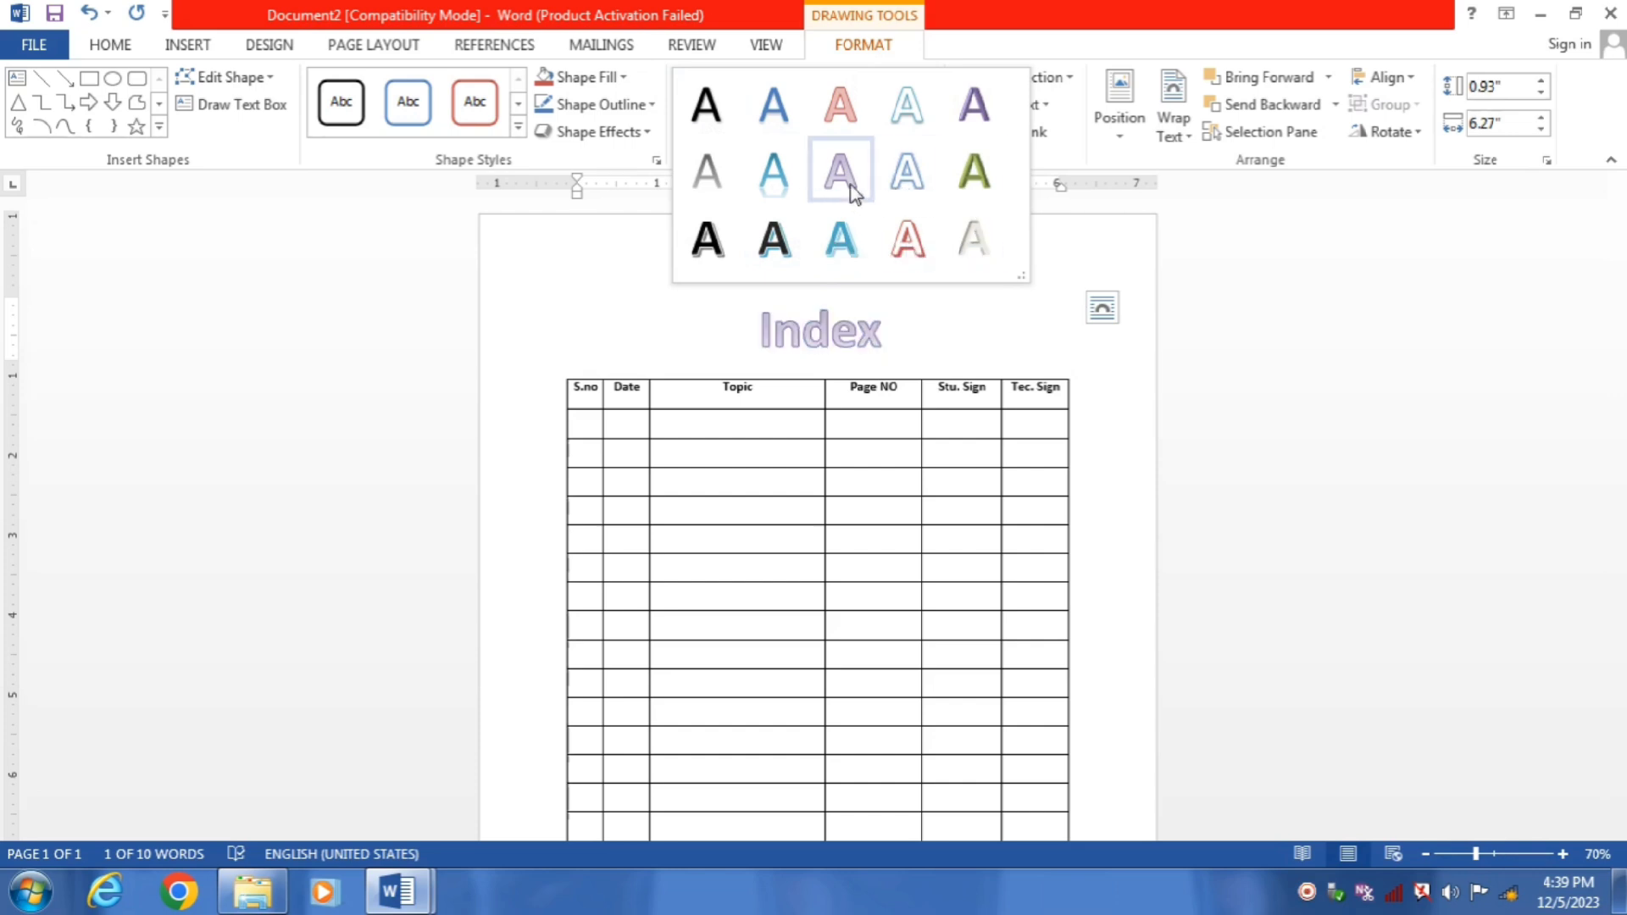
click(706, 254)
click(828, 564)
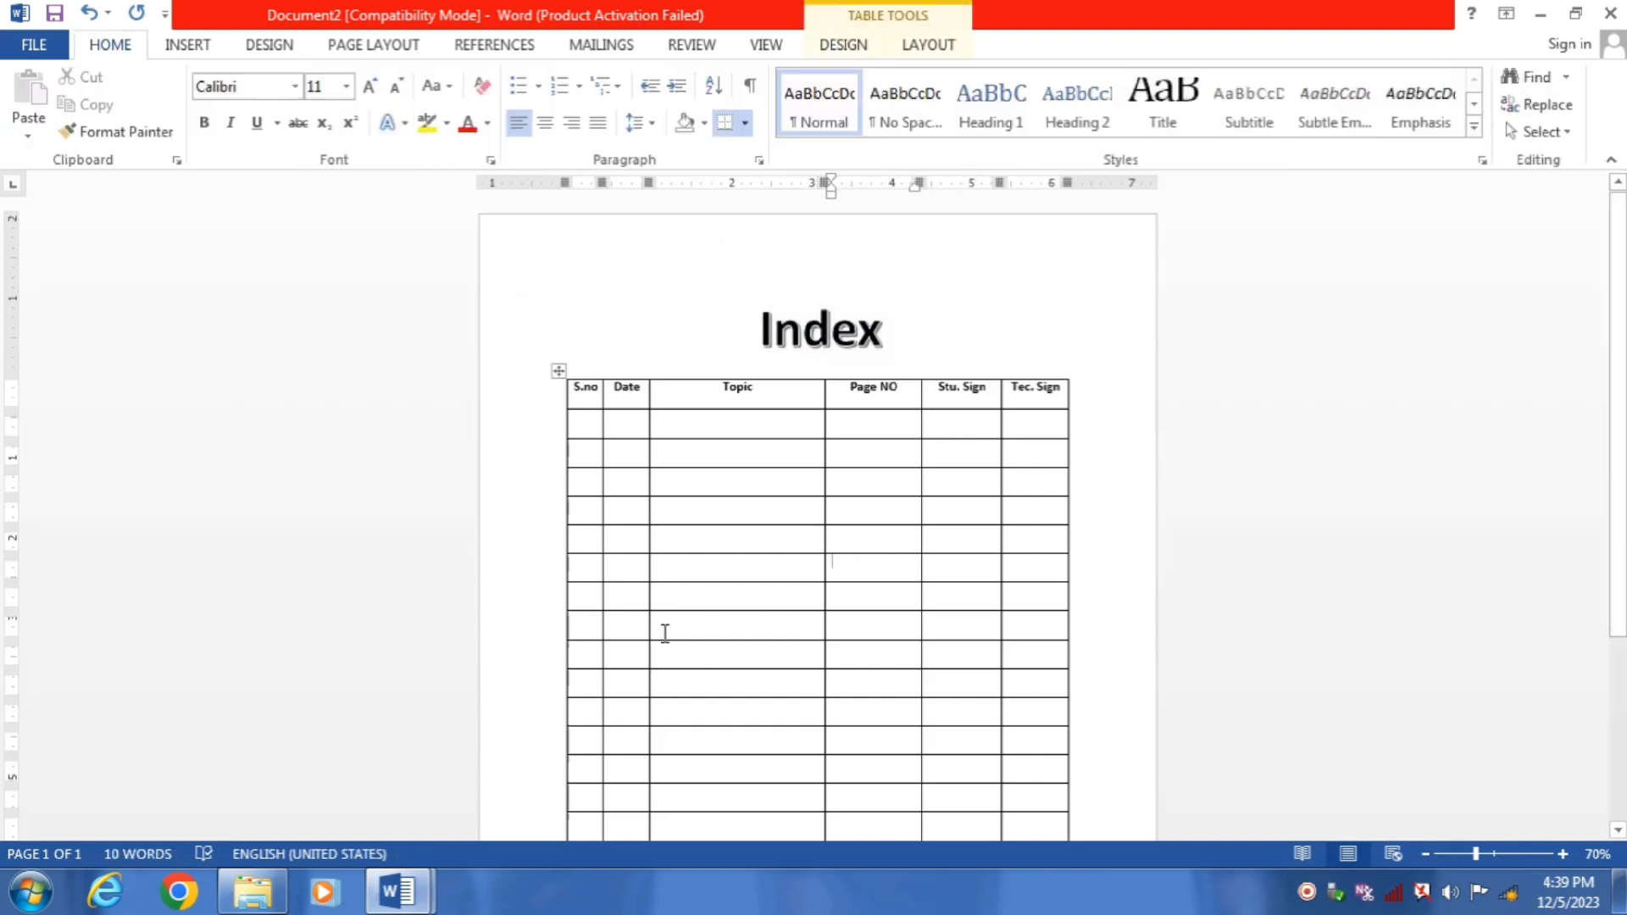
click(801, 328)
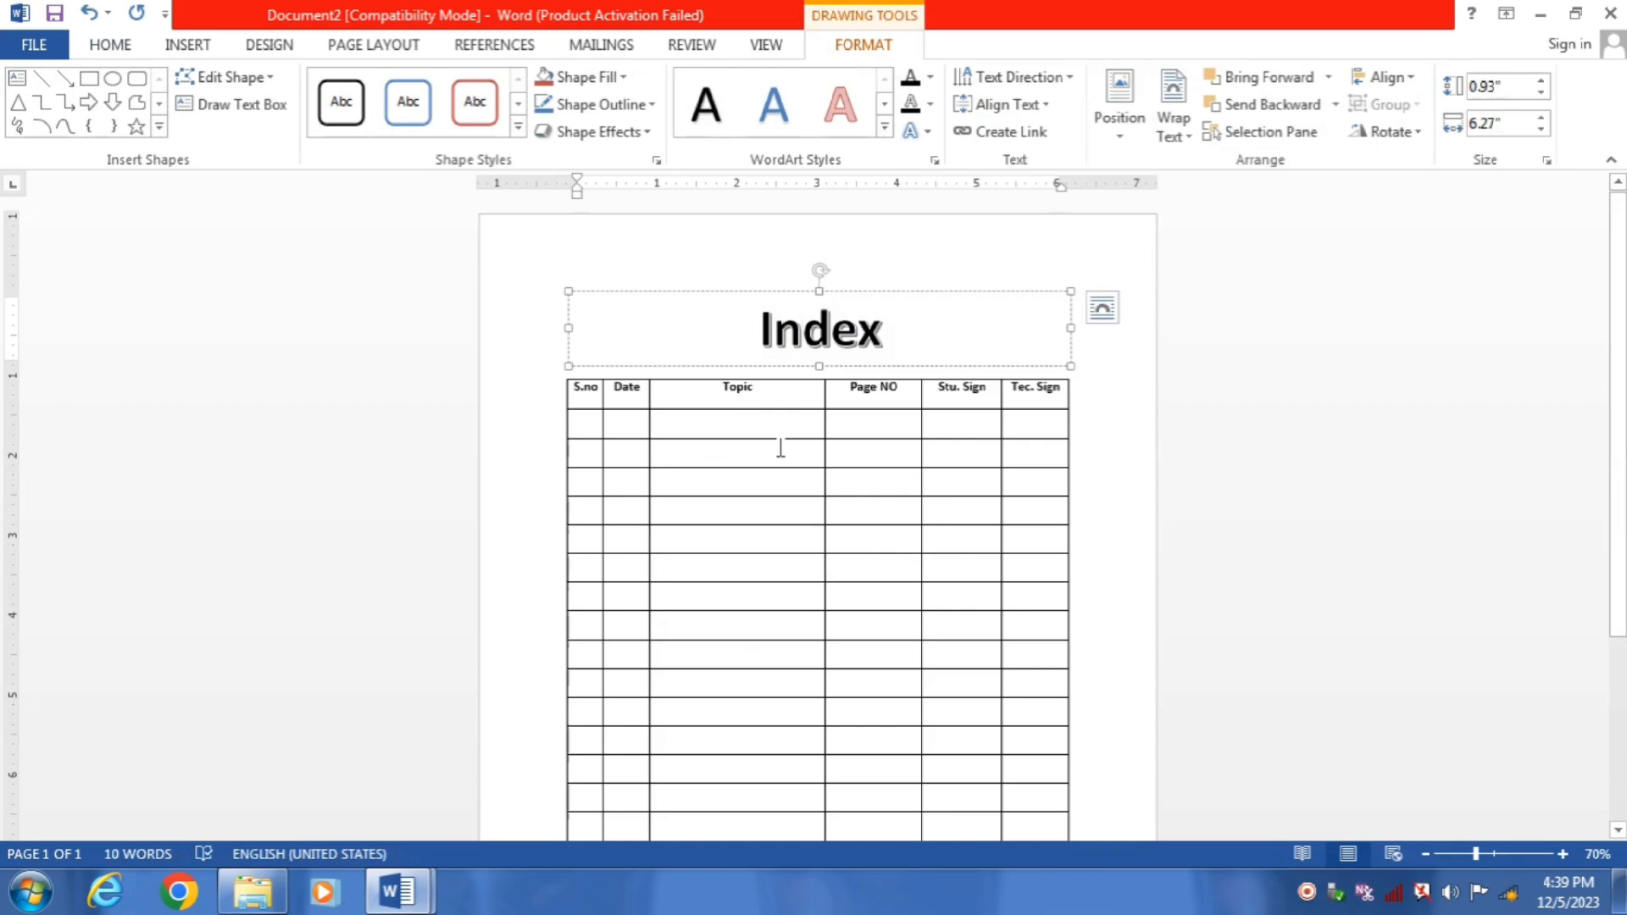
click(843, 457)
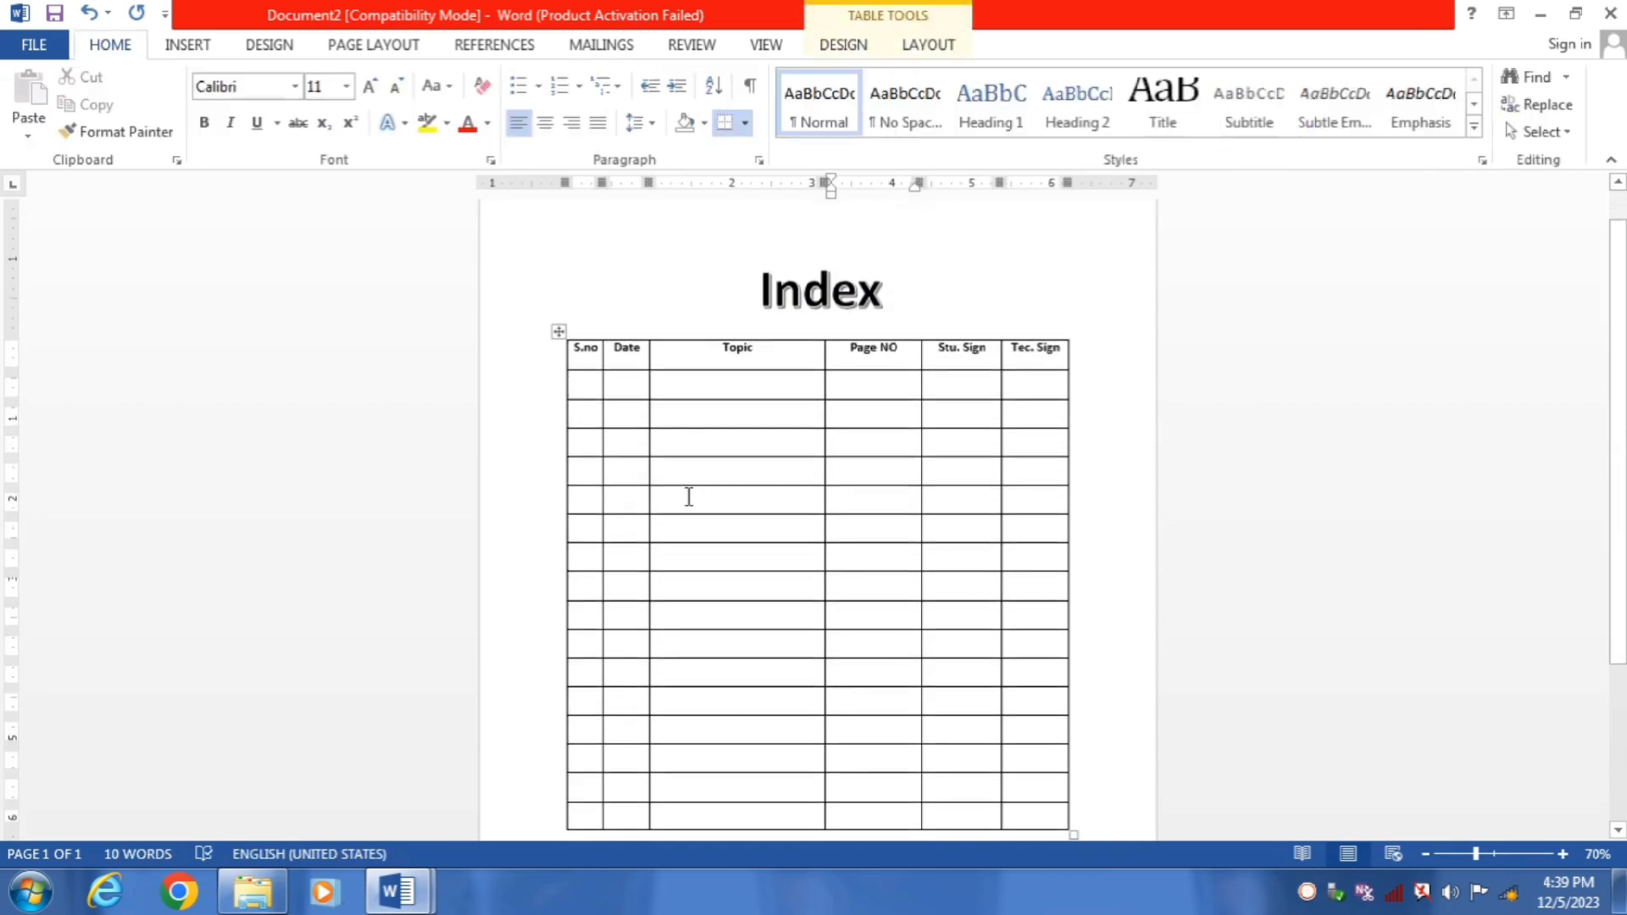
scroll(718, 498, down, 1)
scroll(723, 528, up, 2)
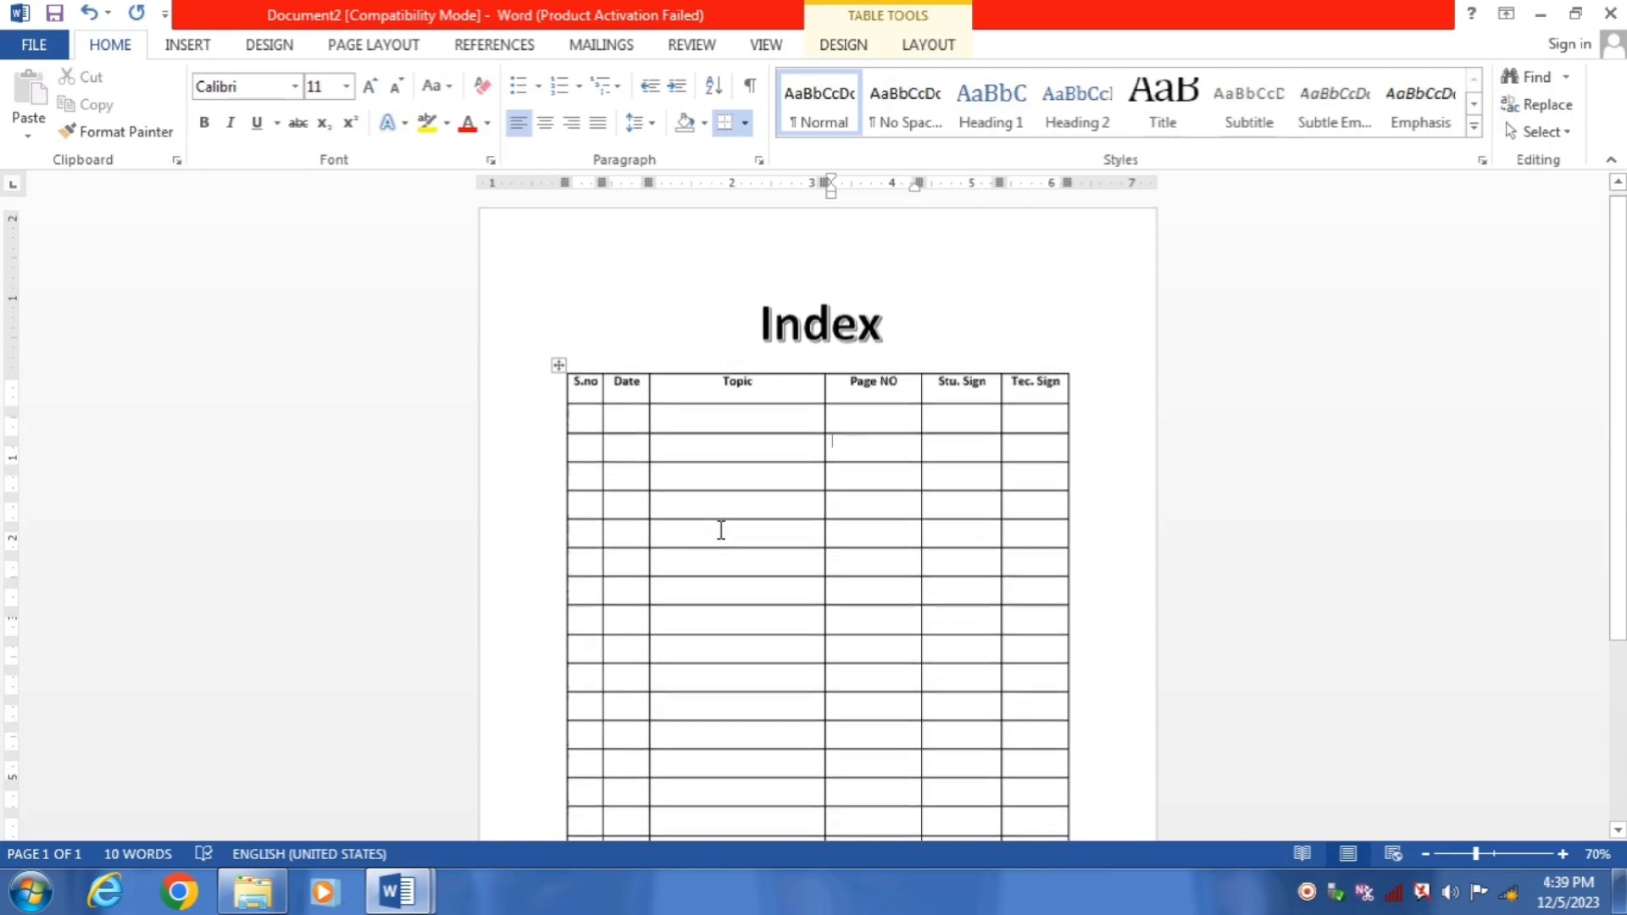
click(822, 553)
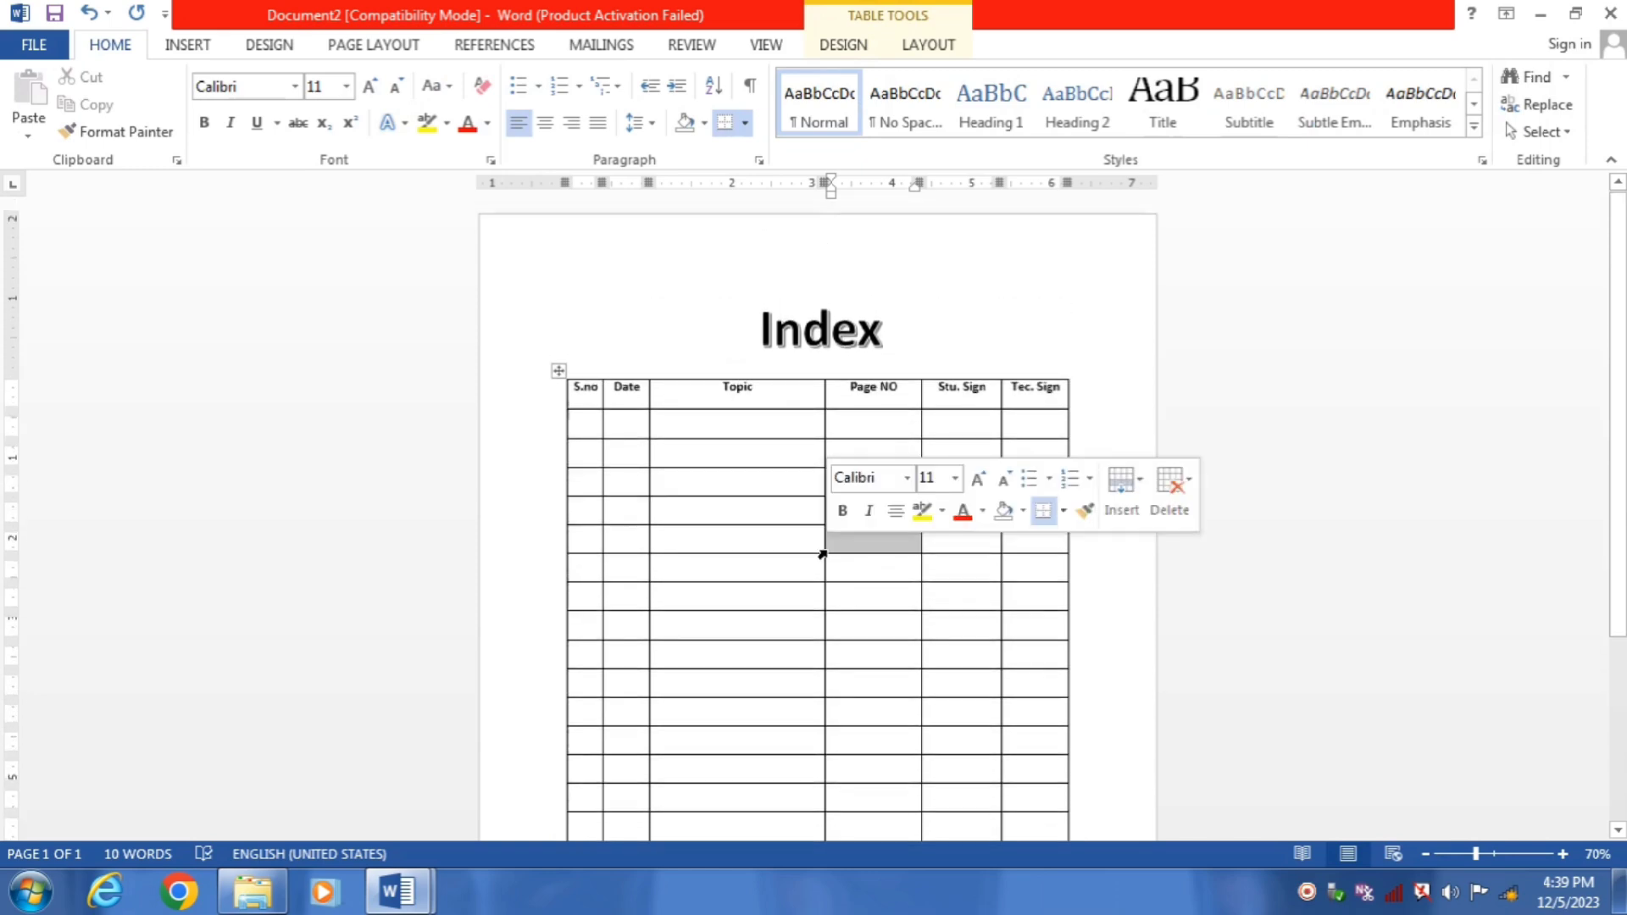
click(858, 553)
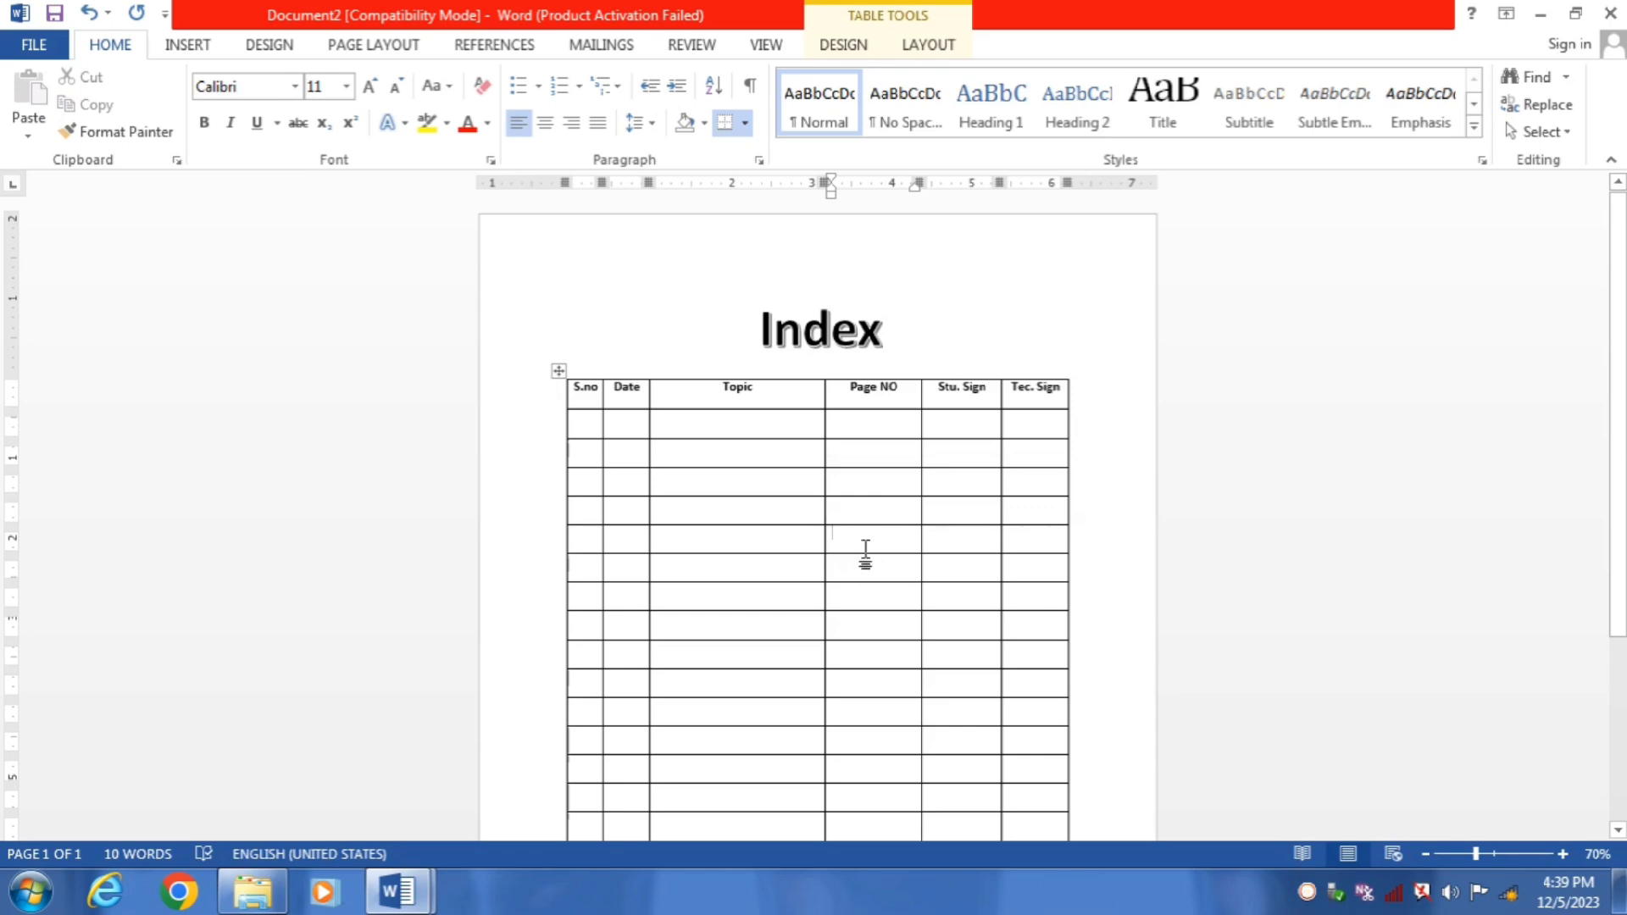
Create a new blank document and draw a single-cell table frame about 5.73" wide and 2.73" high
key(ctrl+n)
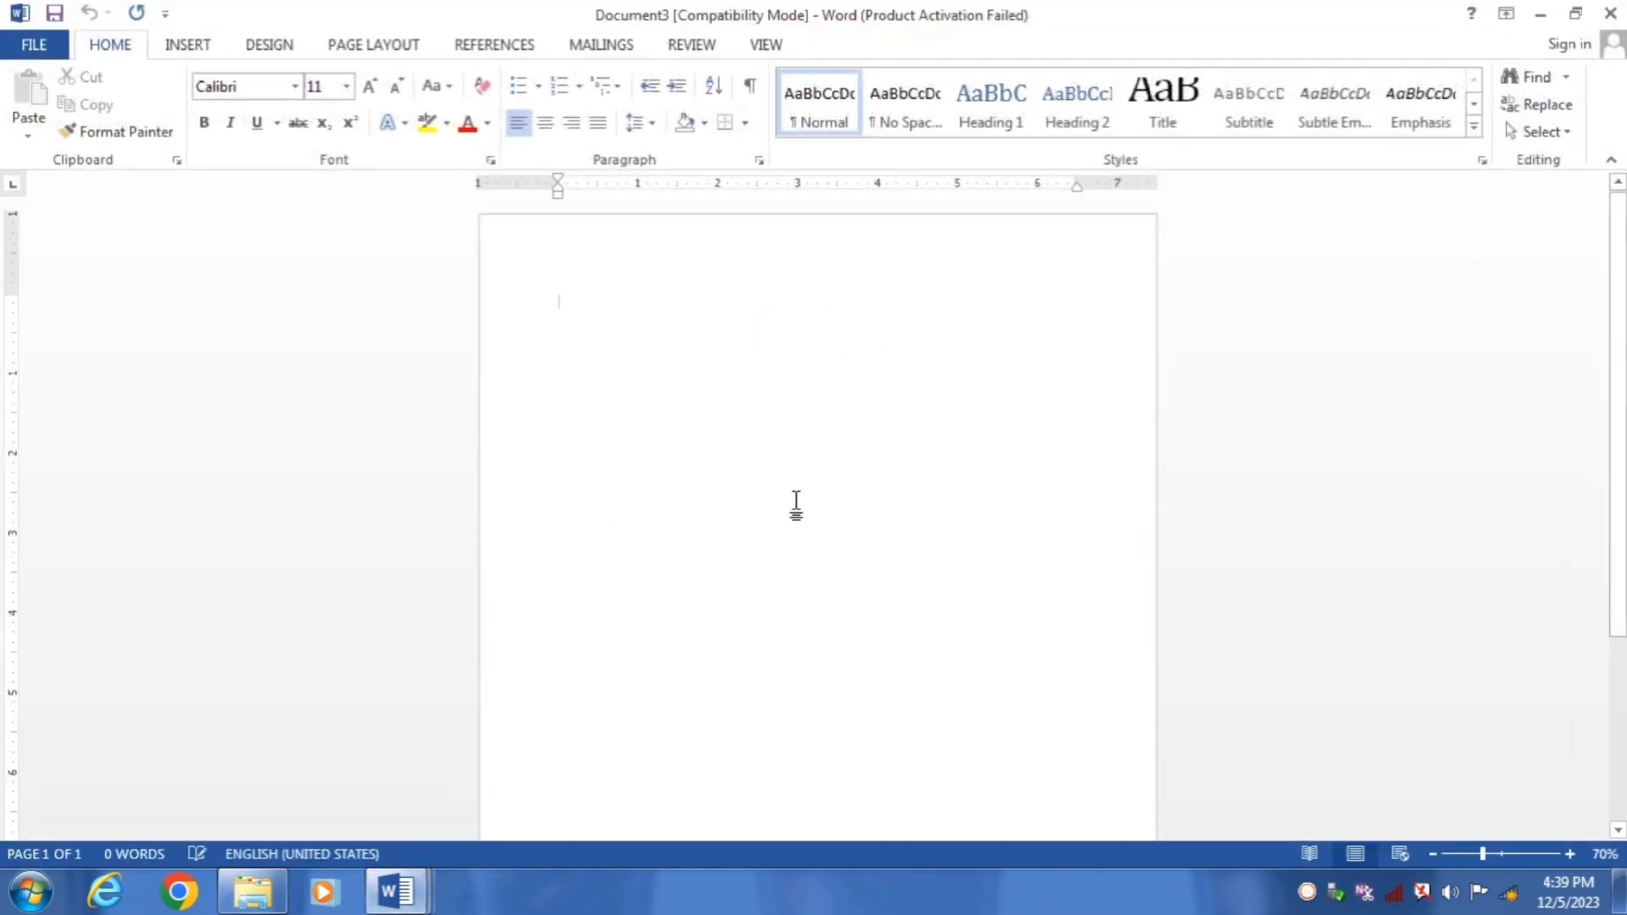
ctrl+scroll(796, 505, up, 4)
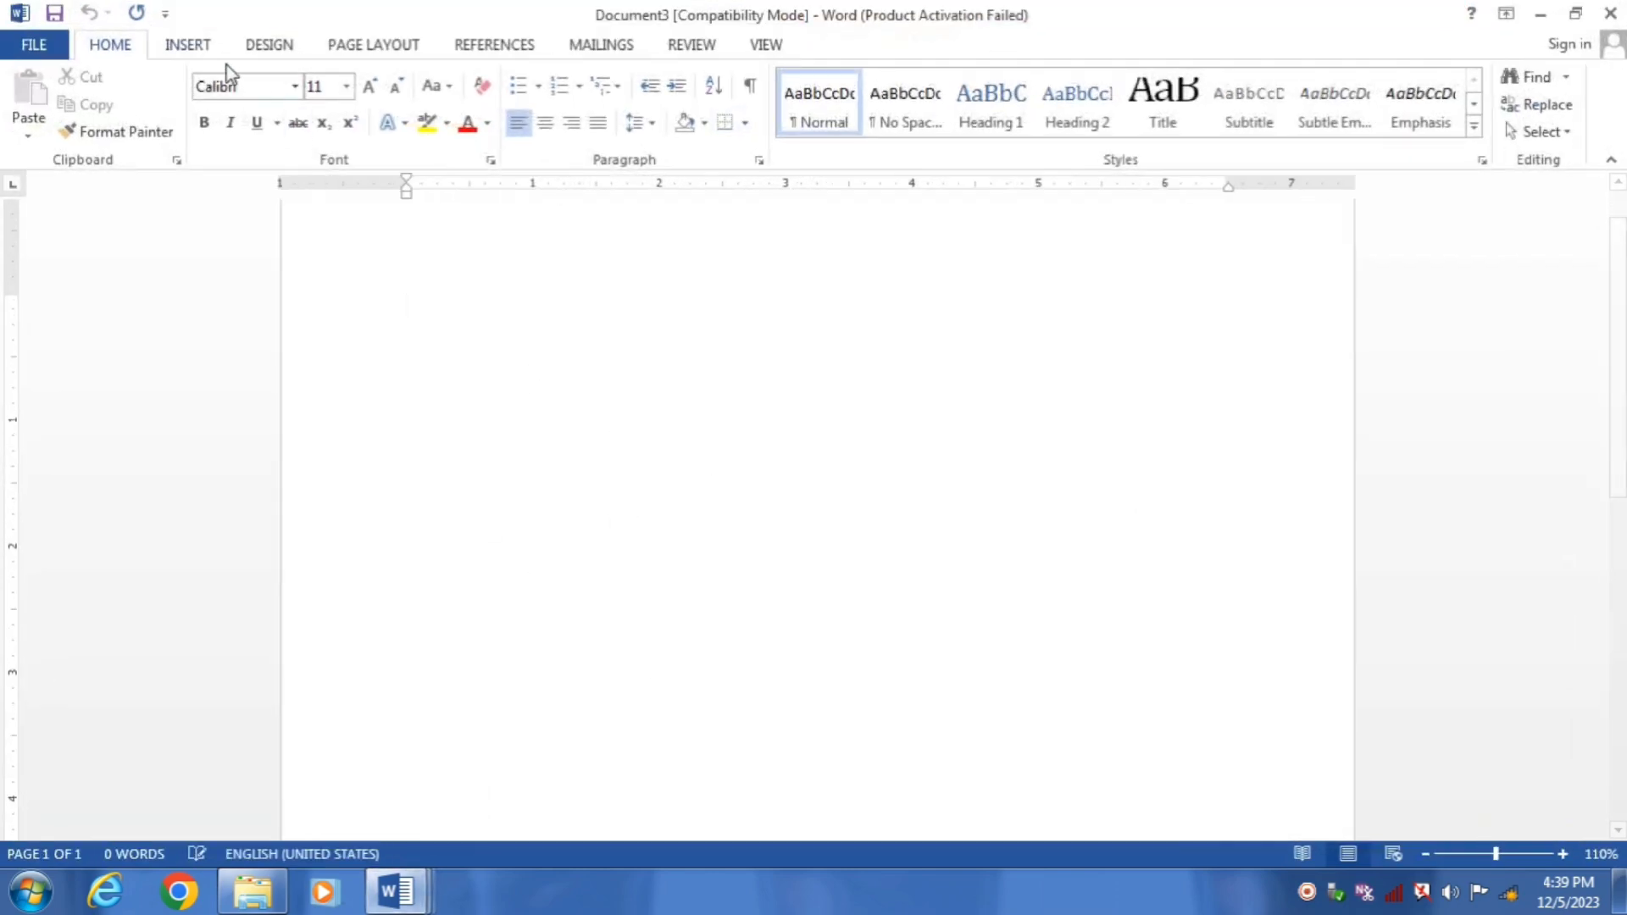
click(197, 44)
click(158, 136)
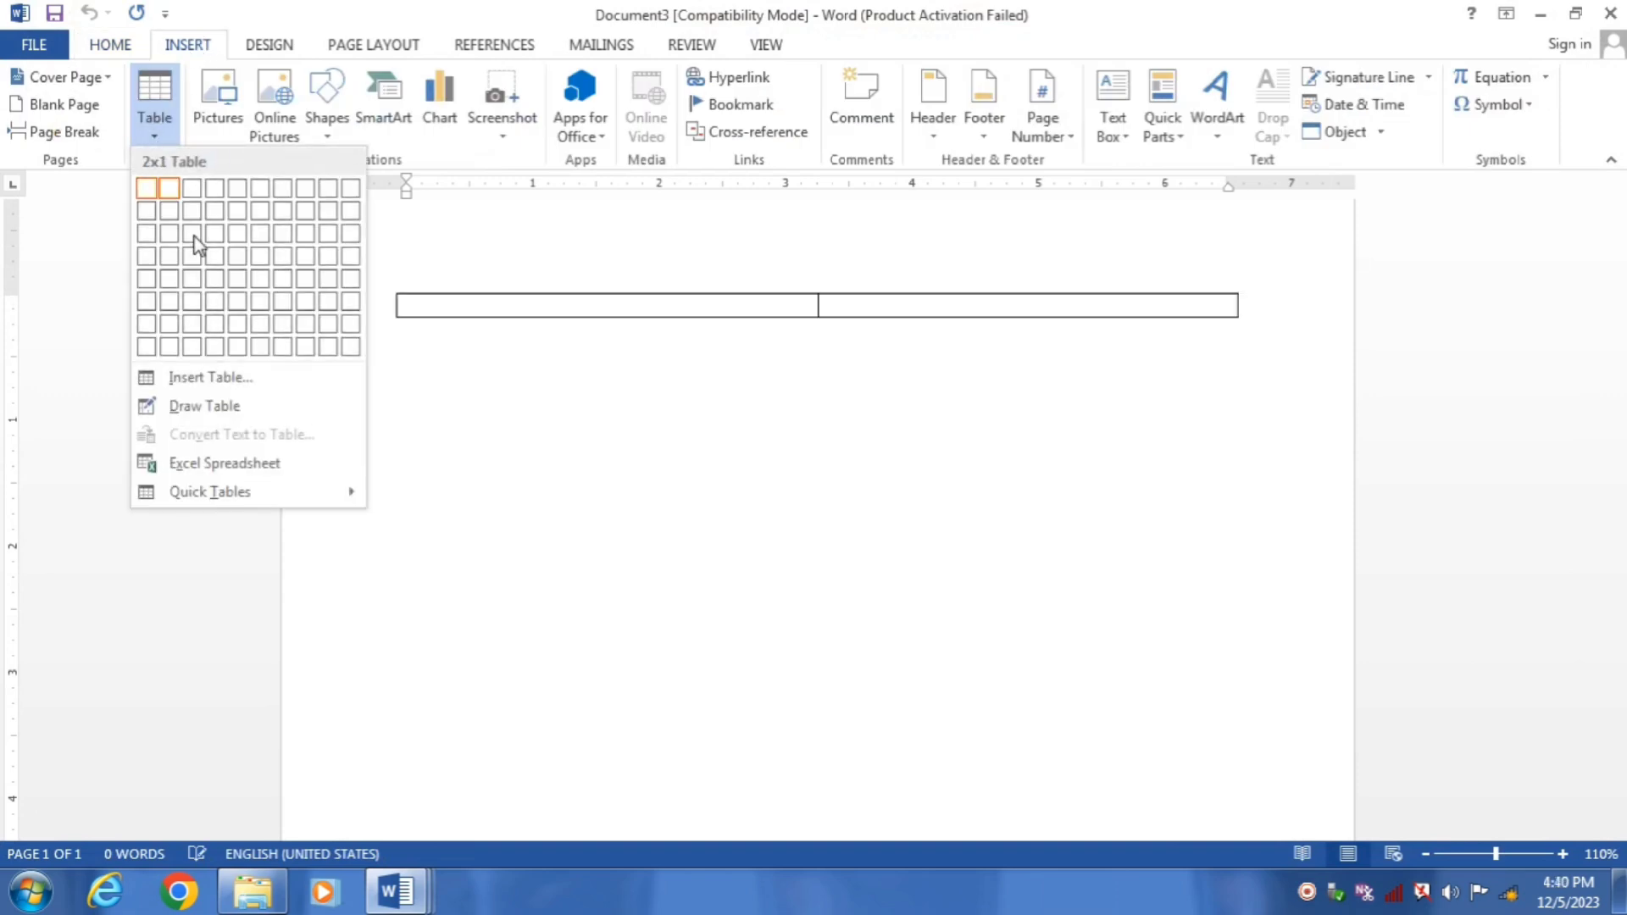
click(204, 407)
mouse_move(439, 314)
mouse_down()
mouse_move(797, 510)
mouse_move(1136, 652)
mouse_up()
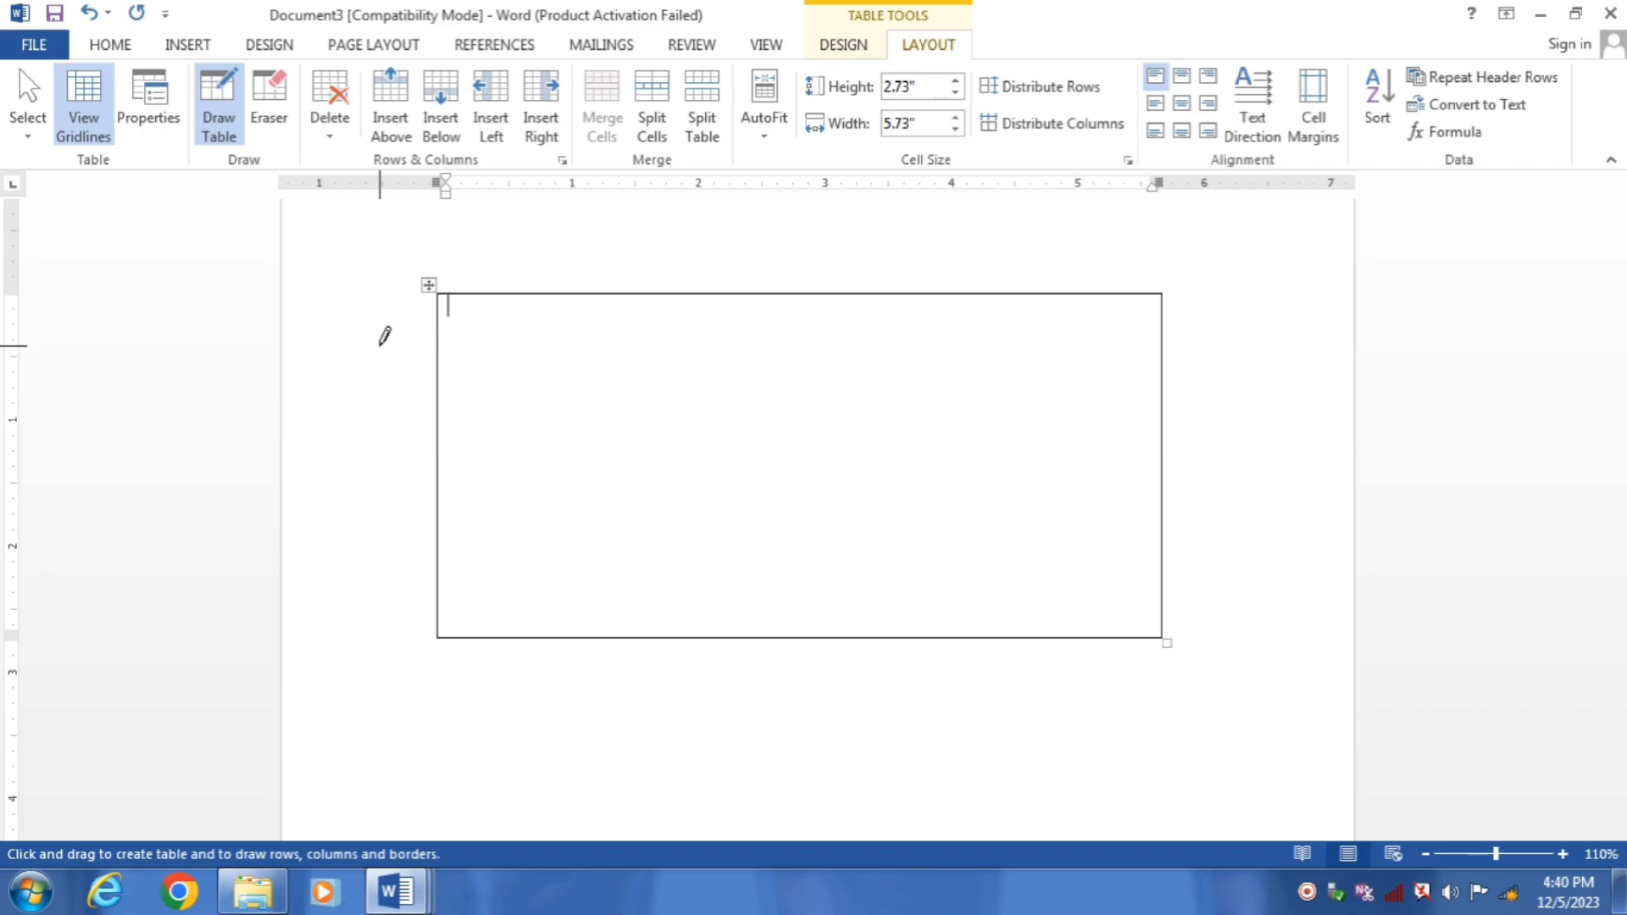
Divide the drawn frame into five columns of differing widths and draw two row lines across its upper part
drag(503, 294, 500, 610)
drag(659, 294, 660, 555)
drag(971, 294, 965, 570)
drag(1082, 288, 1081, 567)
drag(446, 332, 1138, 319)
drag(457, 383, 1133, 372)
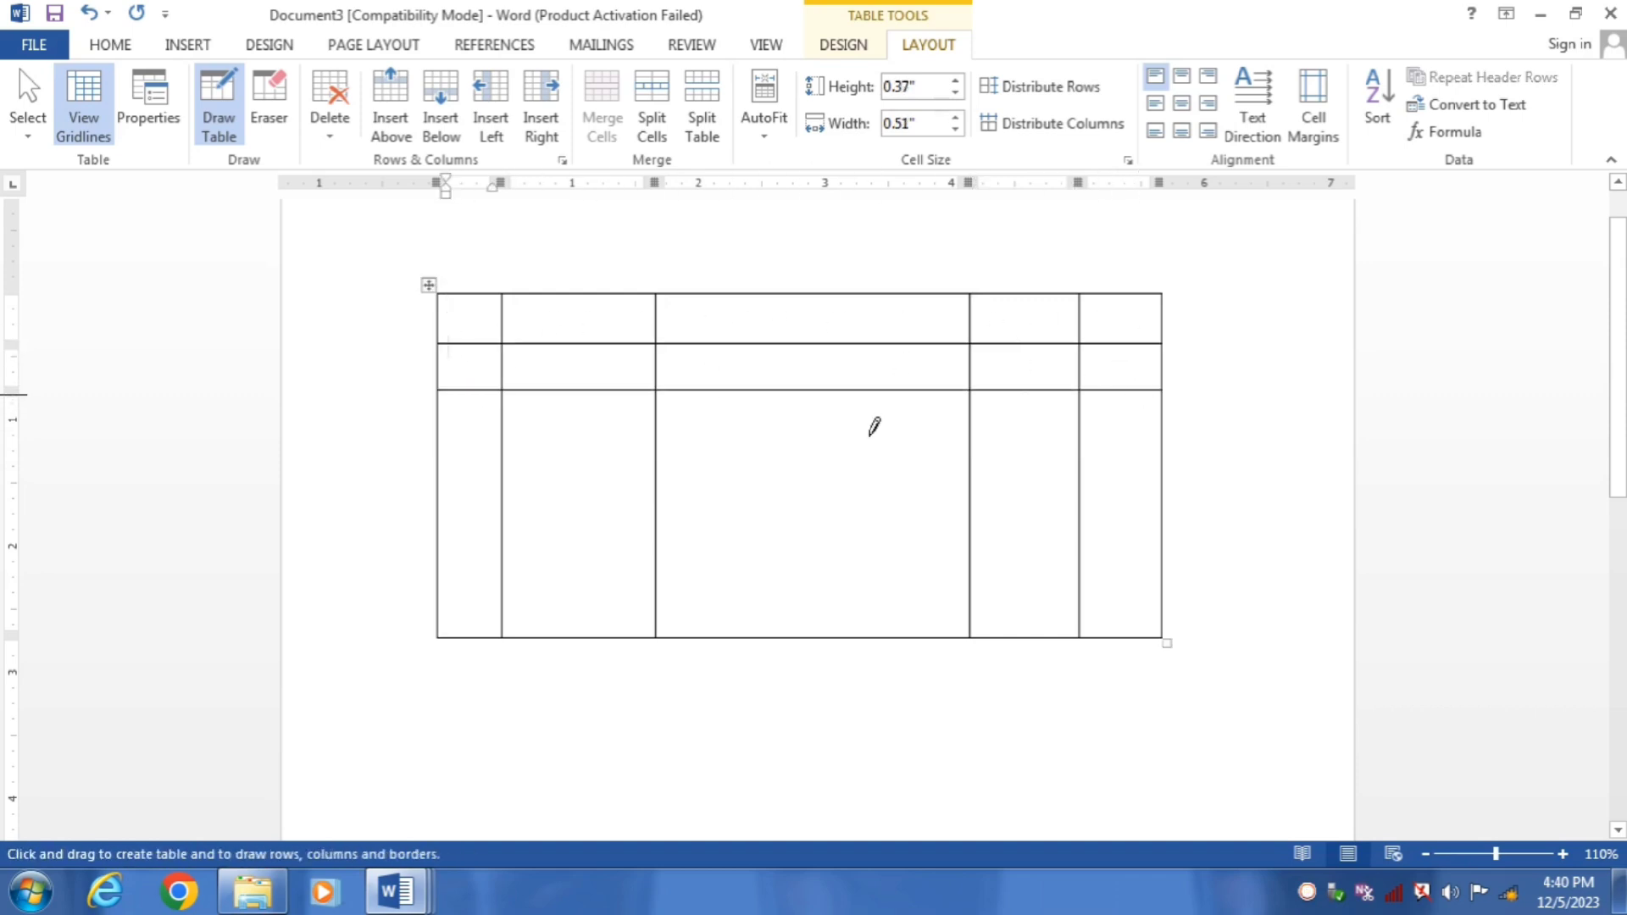
Draw three more row lines across the tall bottom row, undoing the stray table, and stop drawing
mouse_move(443, 481)
mouse_down()
mouse_move(940, 461)
mouse_move(1182, 483)
mouse_up()
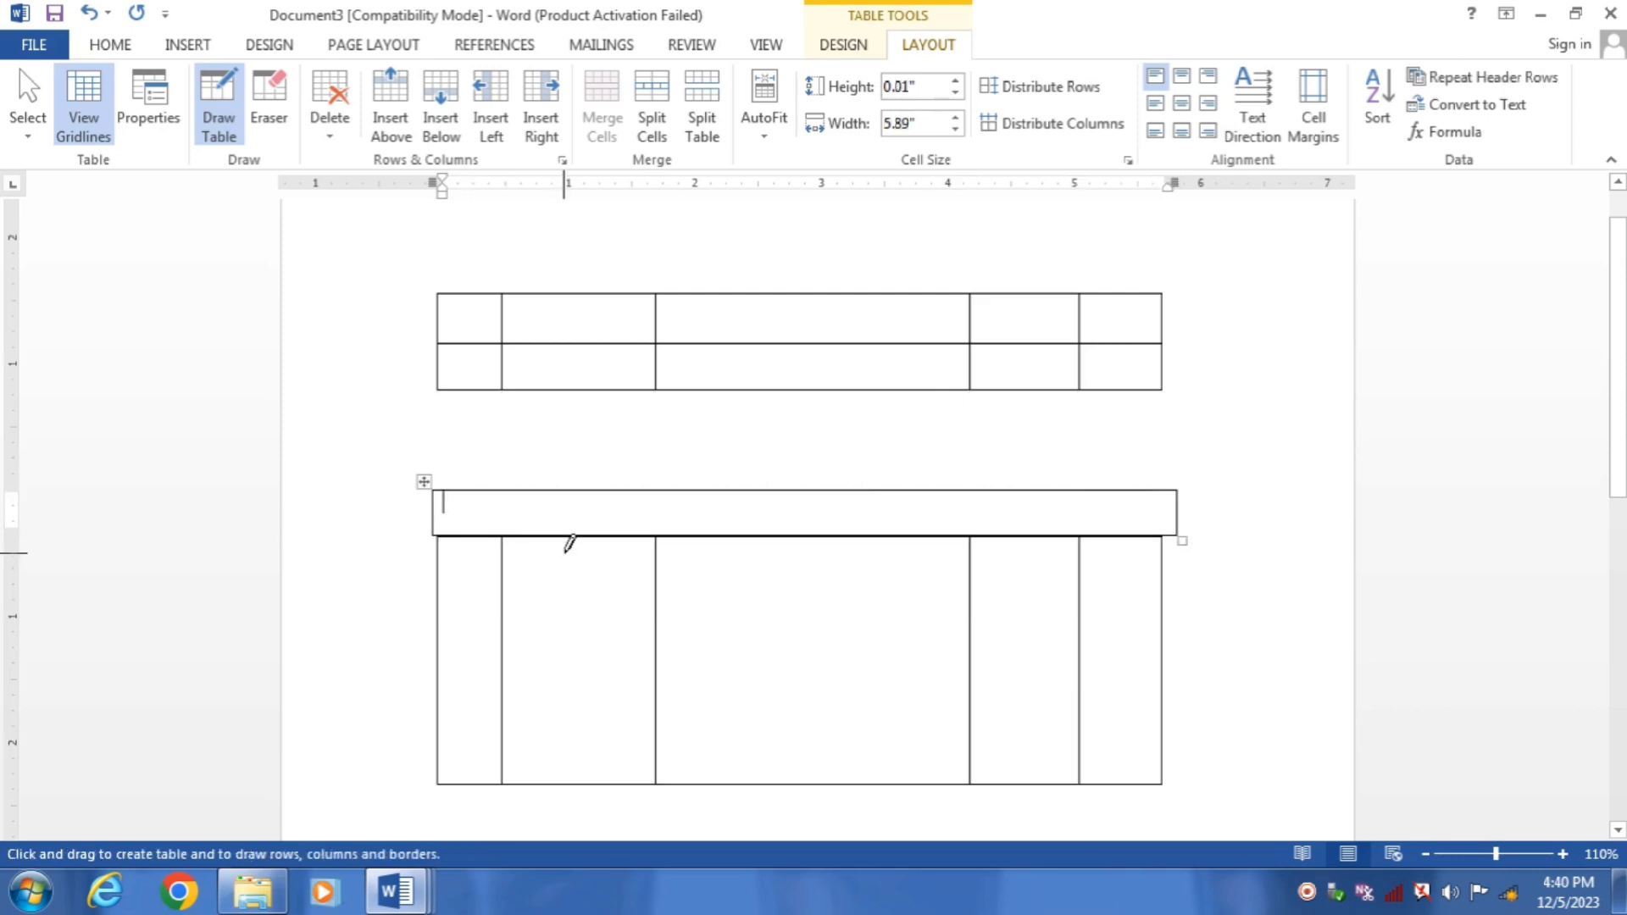
key(ctrl+z)
mouse_move(450, 464)
mouse_down()
mouse_move(1039, 424)
mouse_move(1167, 445)
mouse_up()
drag(449, 516, 1154, 500)
drag(450, 584, 1170, 584)
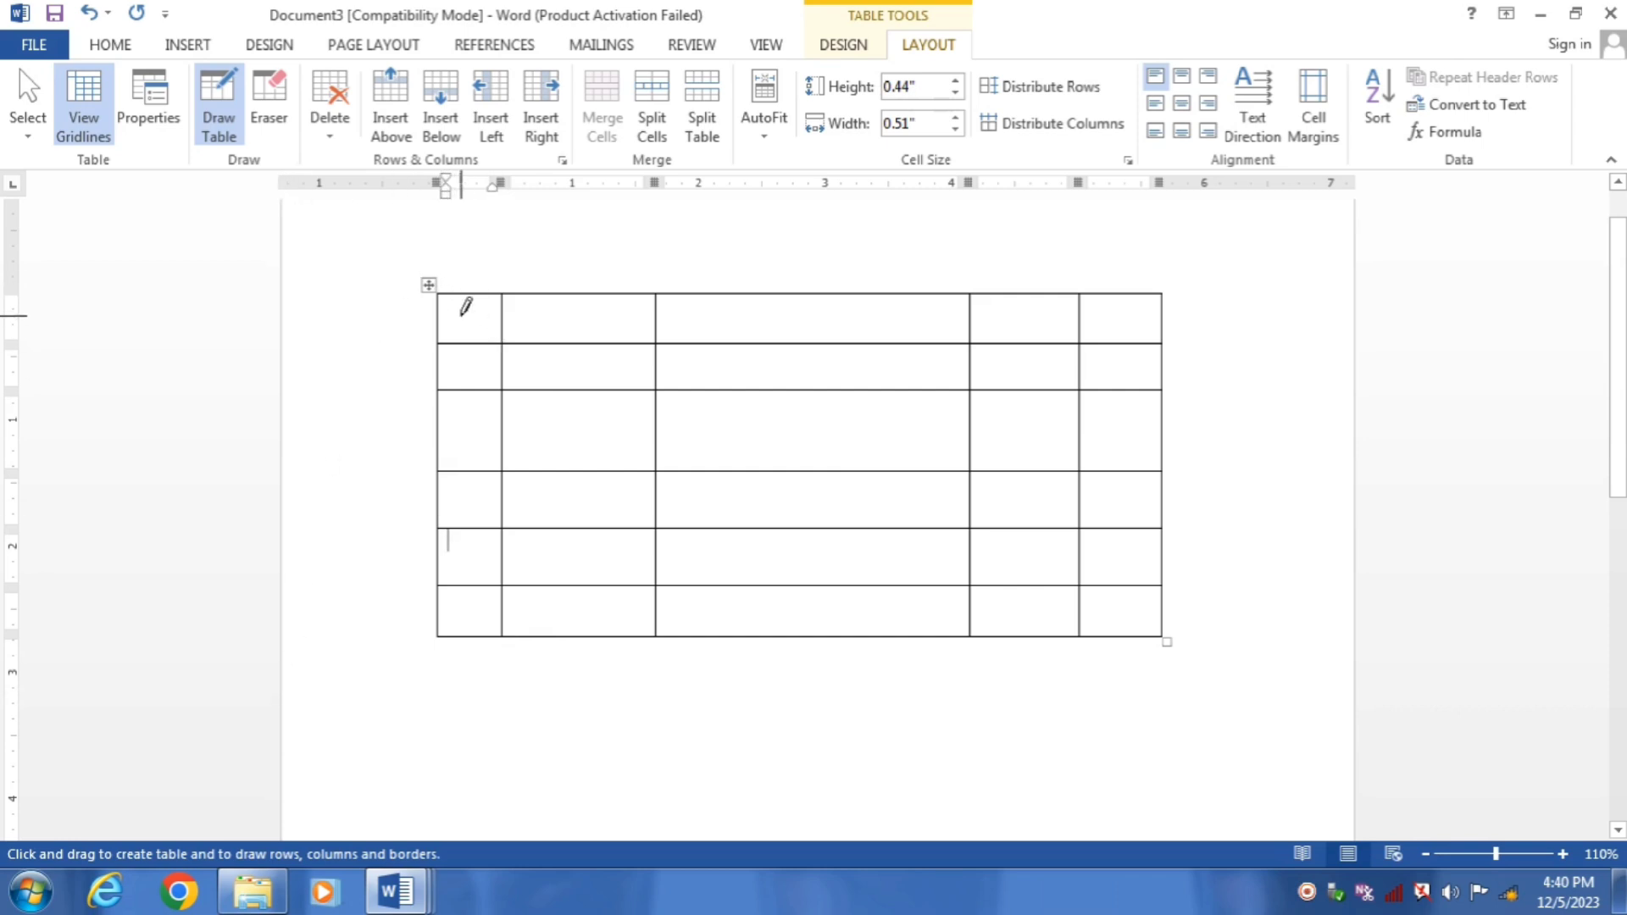
key(Escape)
Distribute all the table's rows to equal height
click(428, 284)
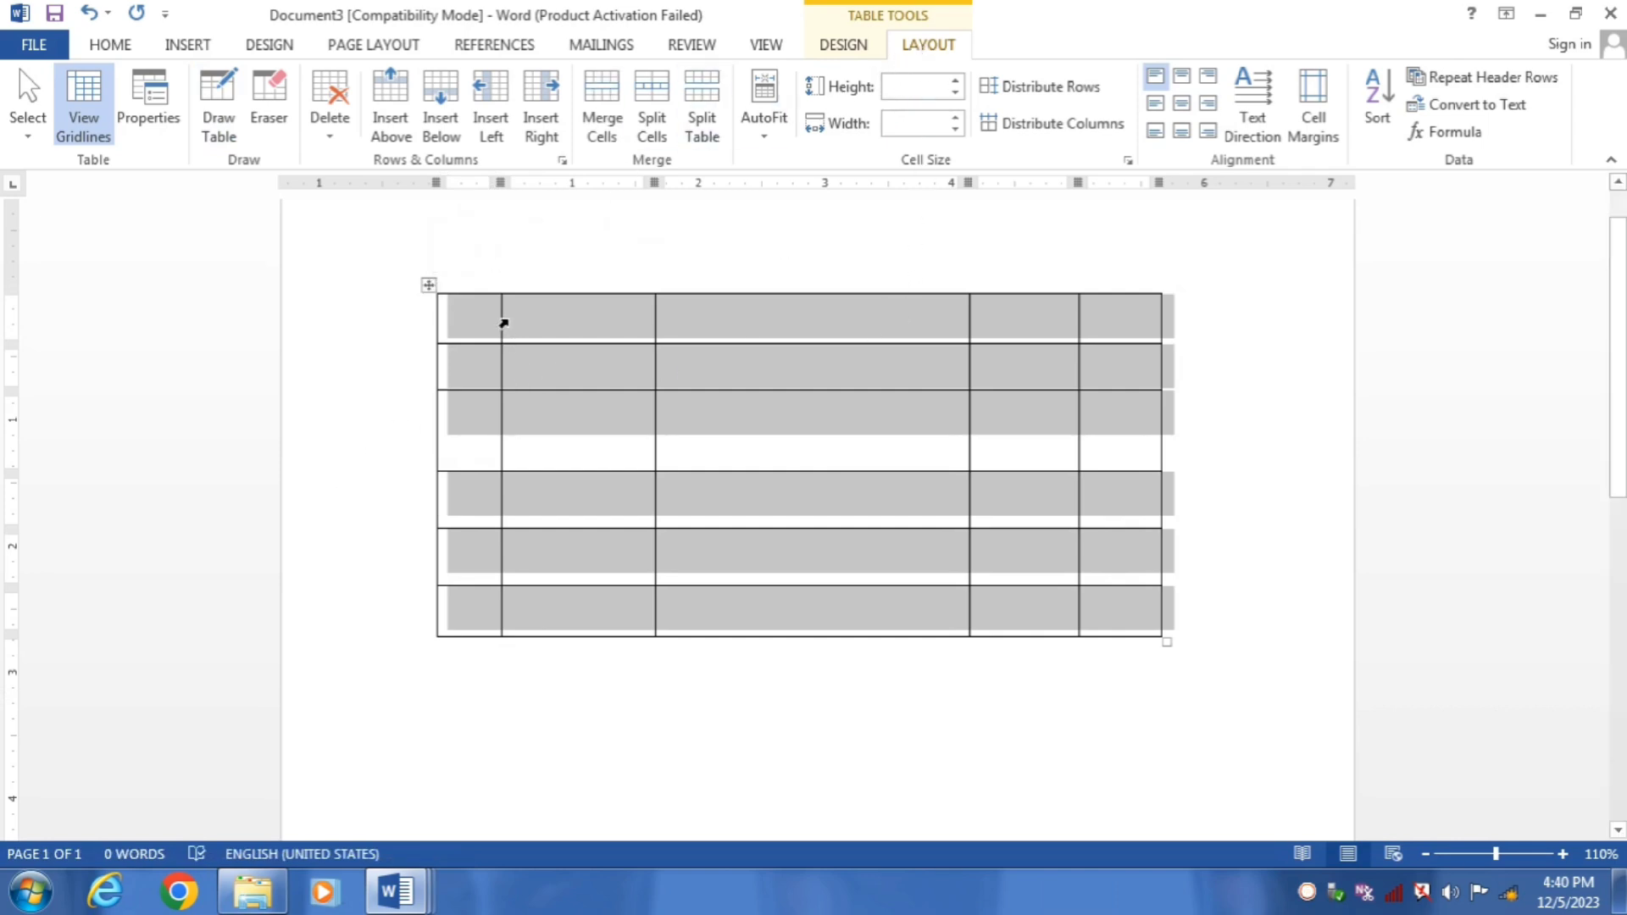
click(870, 456)
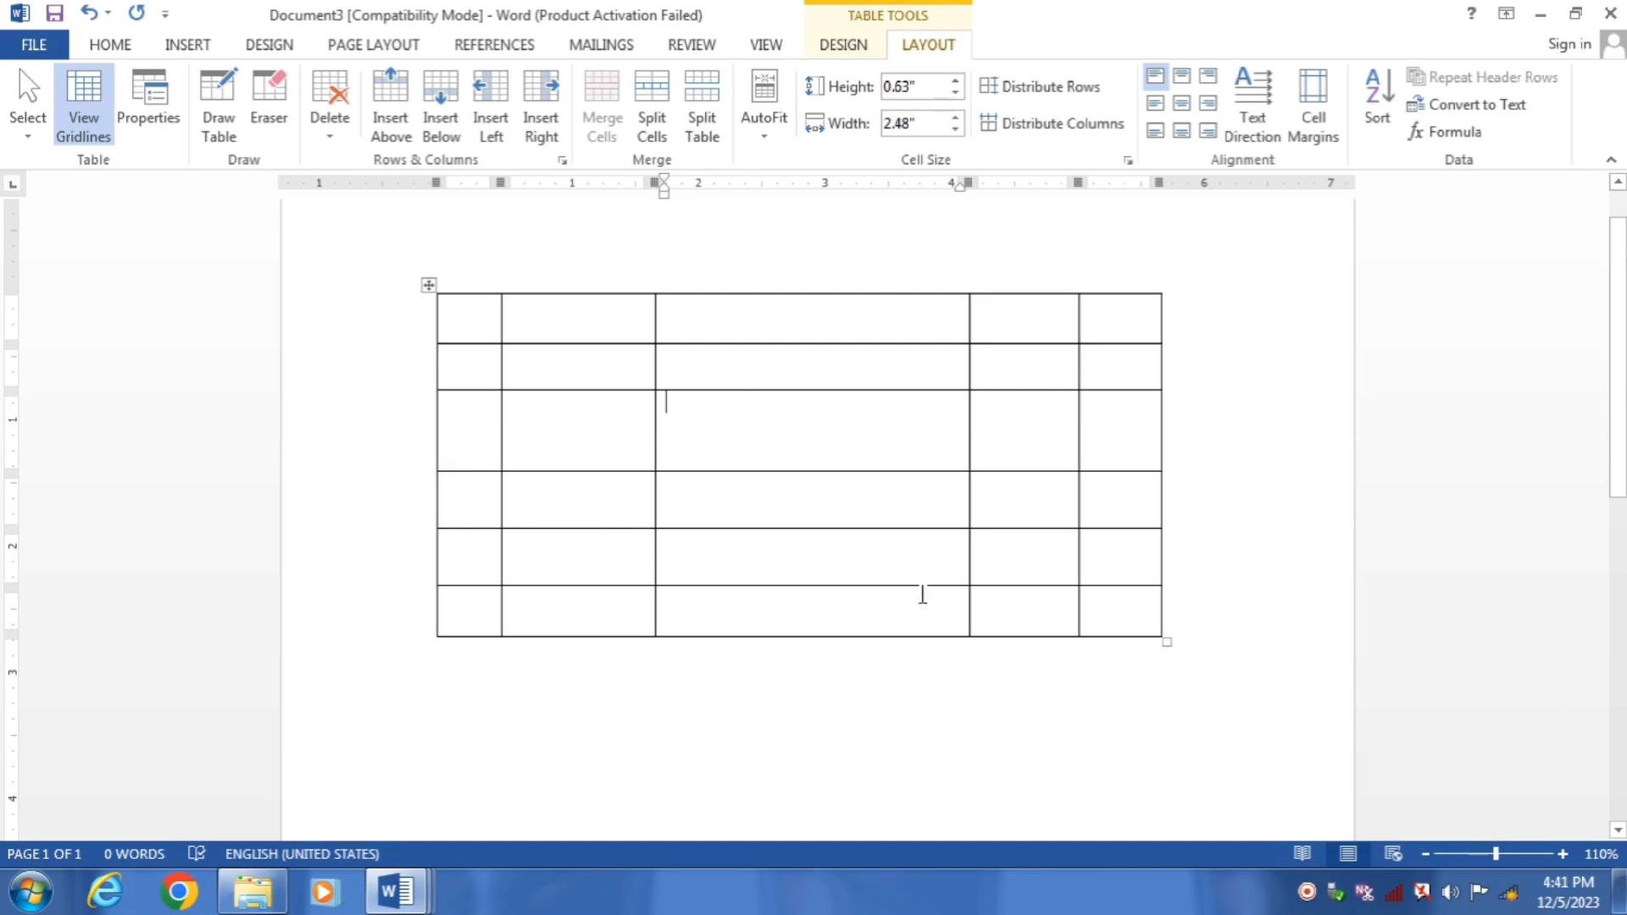
click(429, 285)
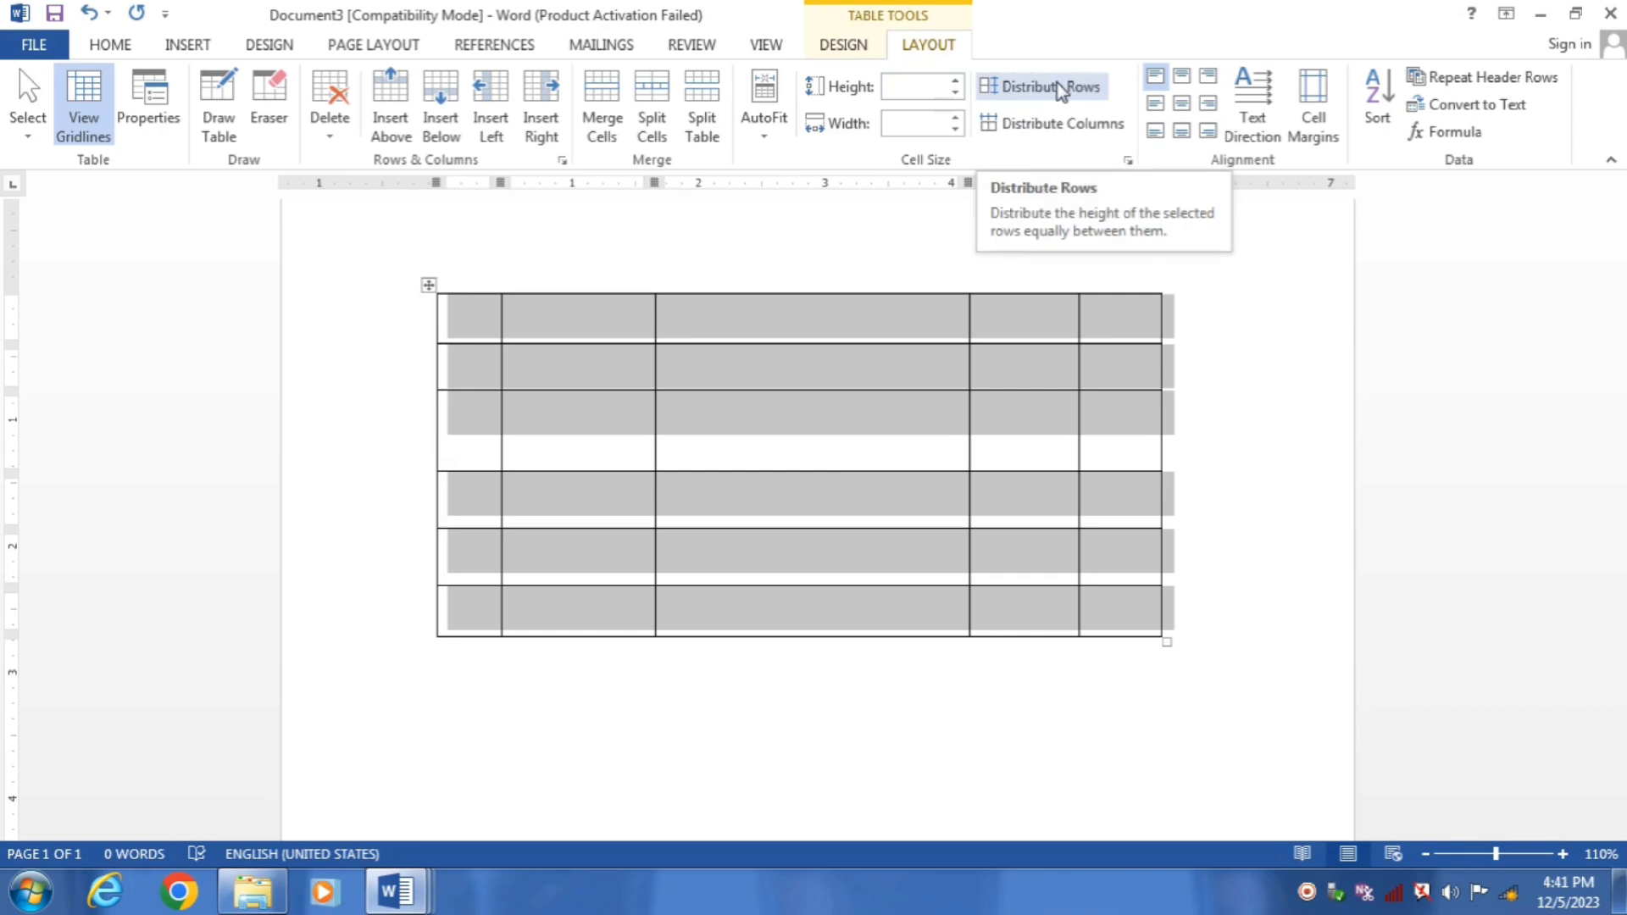
click(1035, 88)
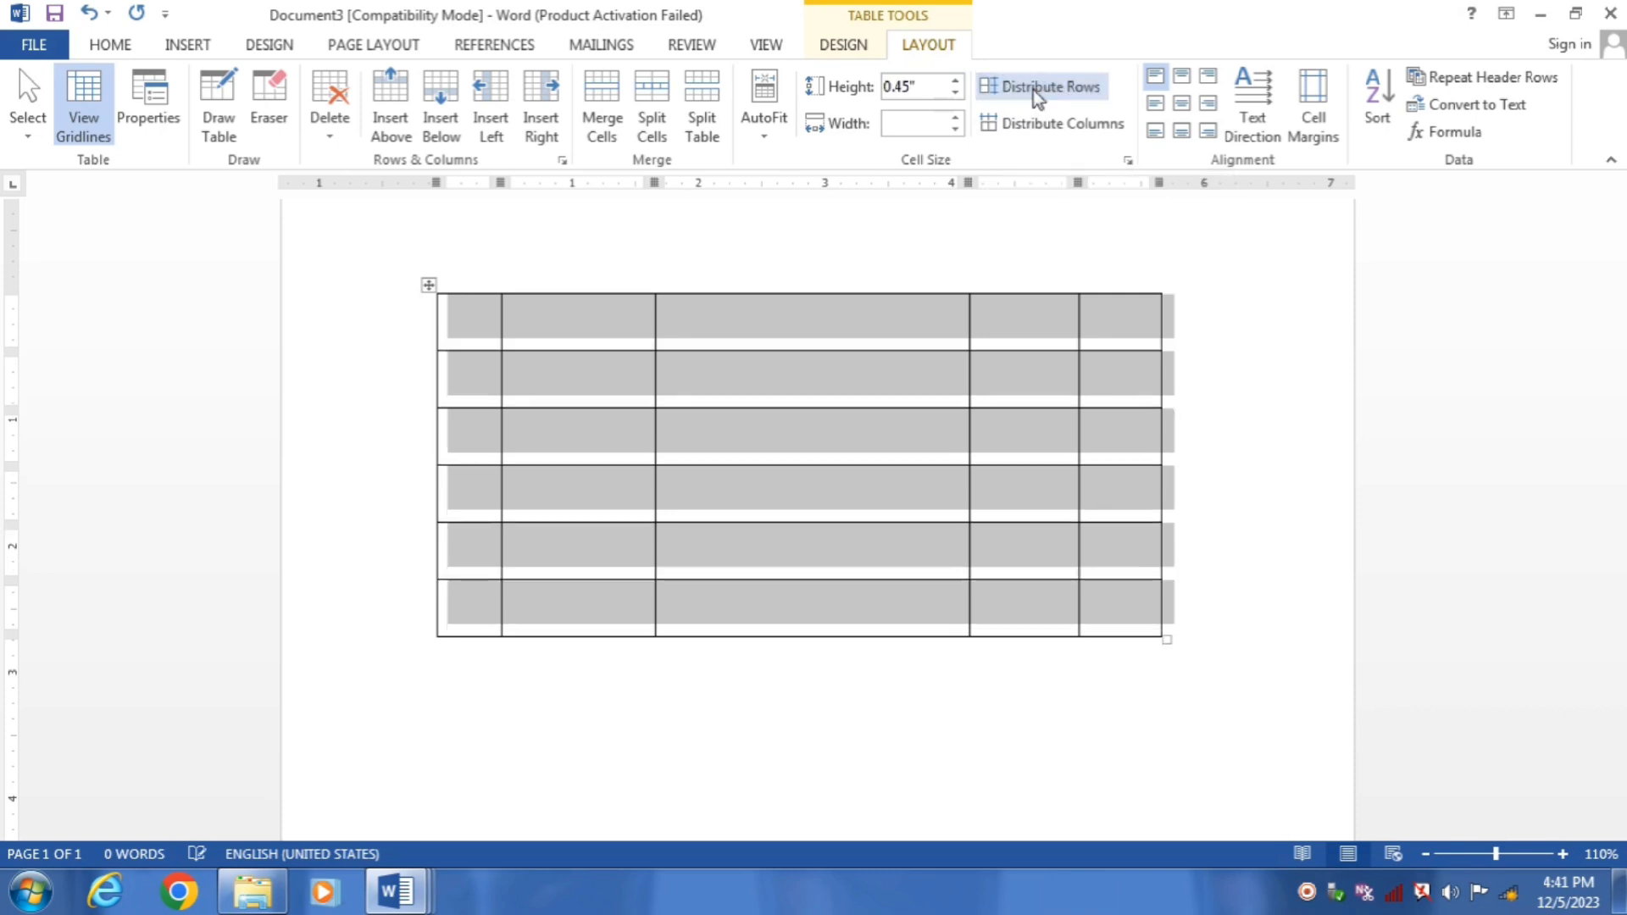
click(886, 346)
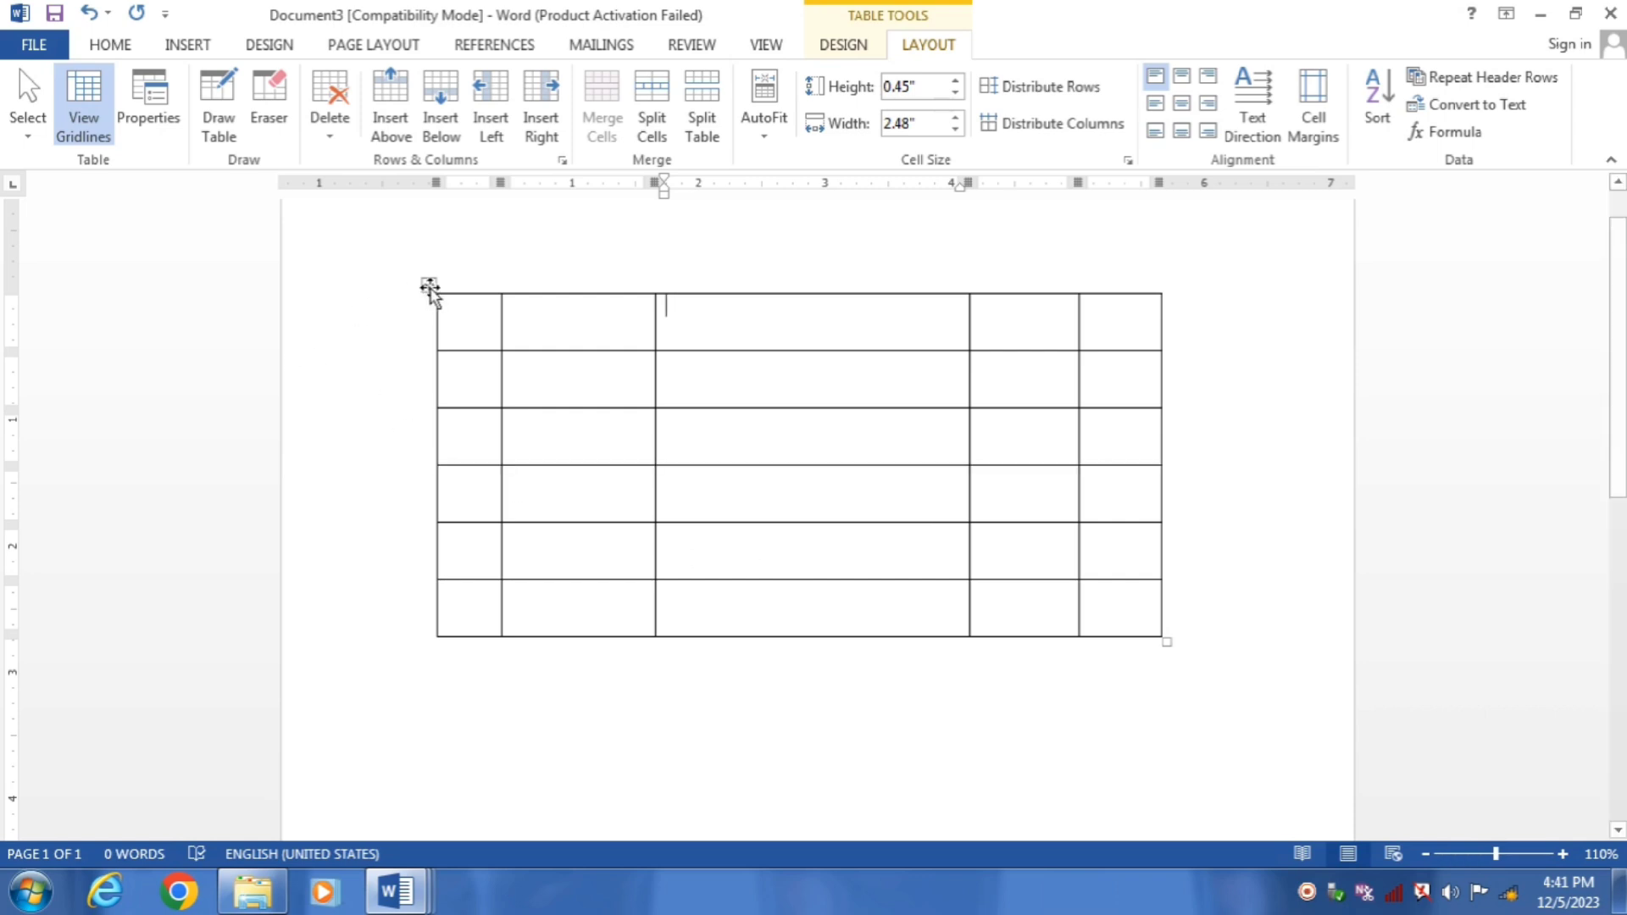
Distribute all the table's columns to equal width, and undo both the column and row distribution
click(430, 284)
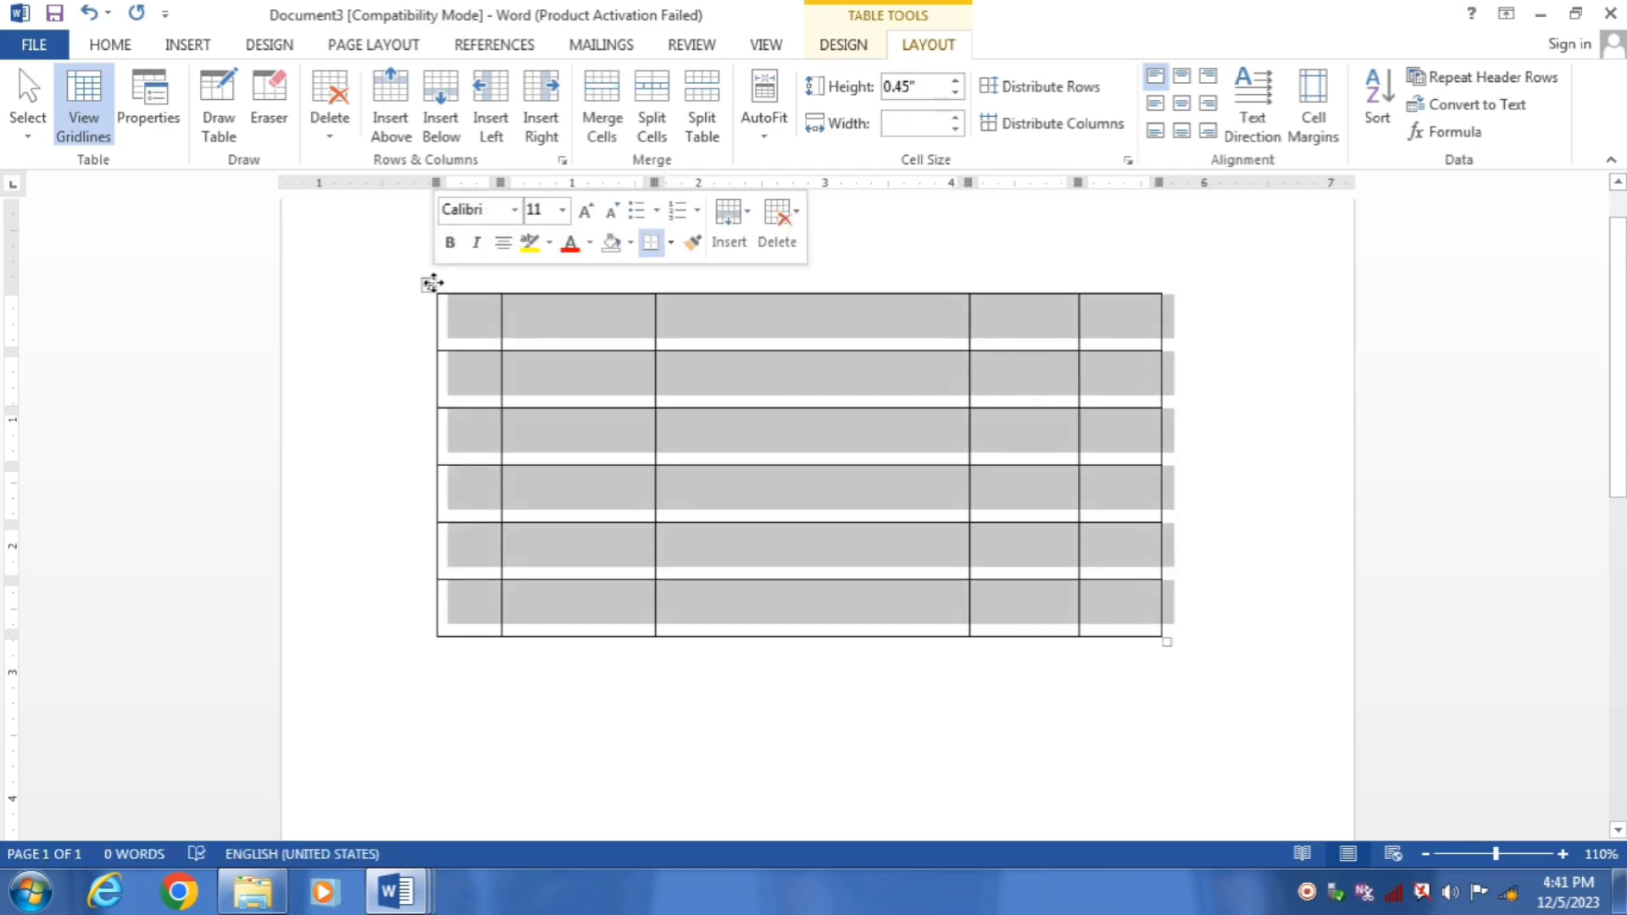
click(1049, 127)
click(835, 460)
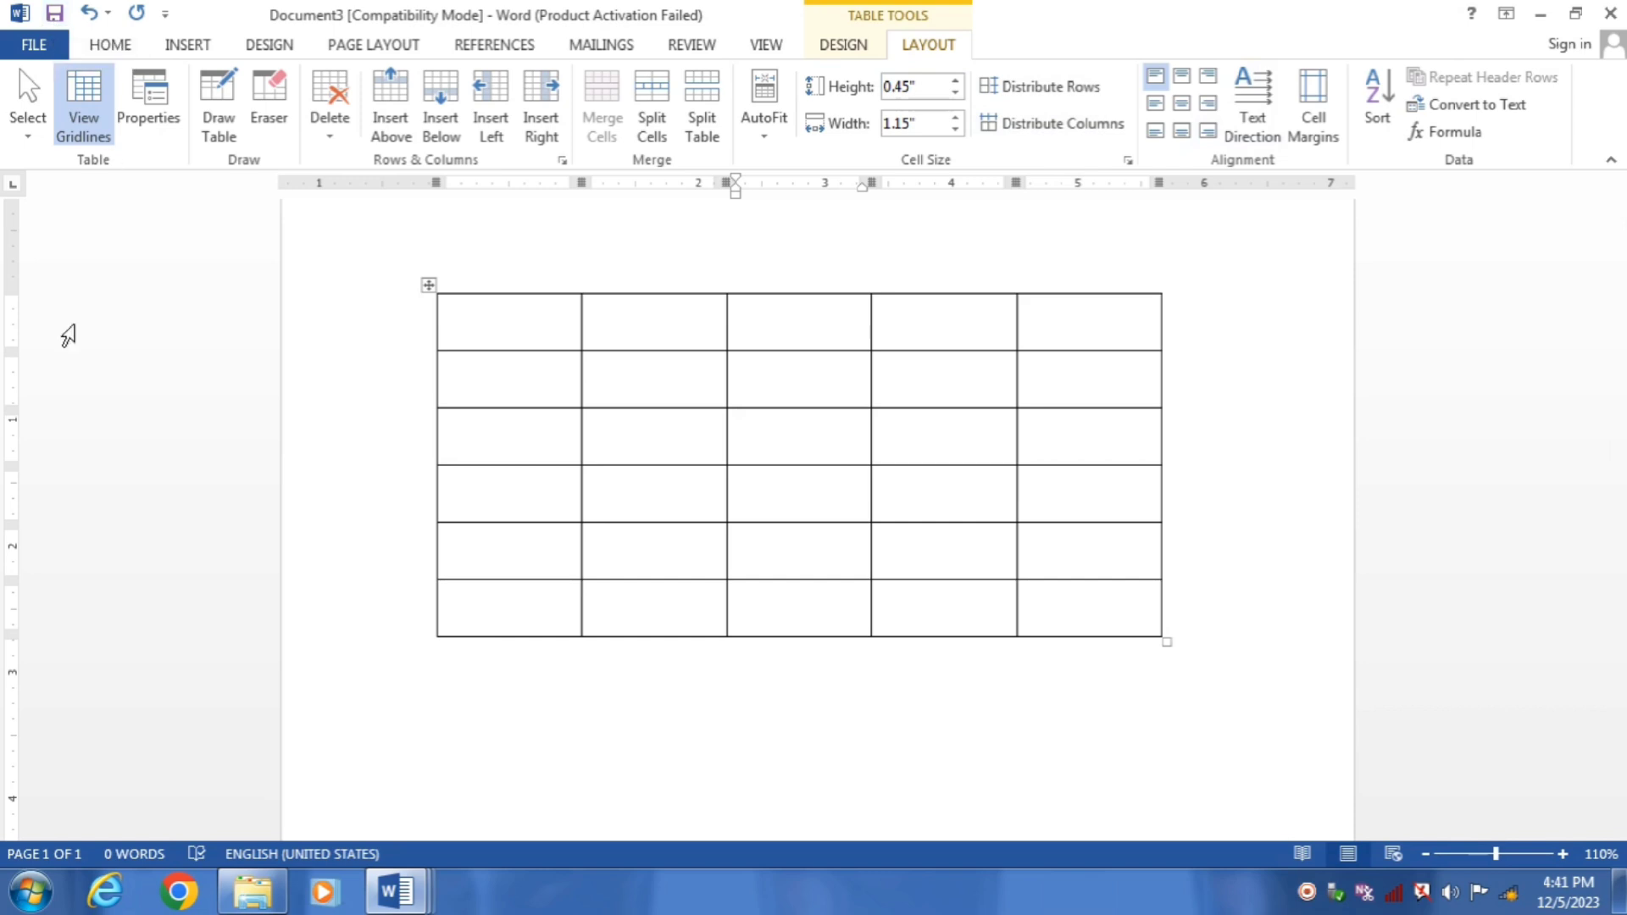
key(ctrl+z)
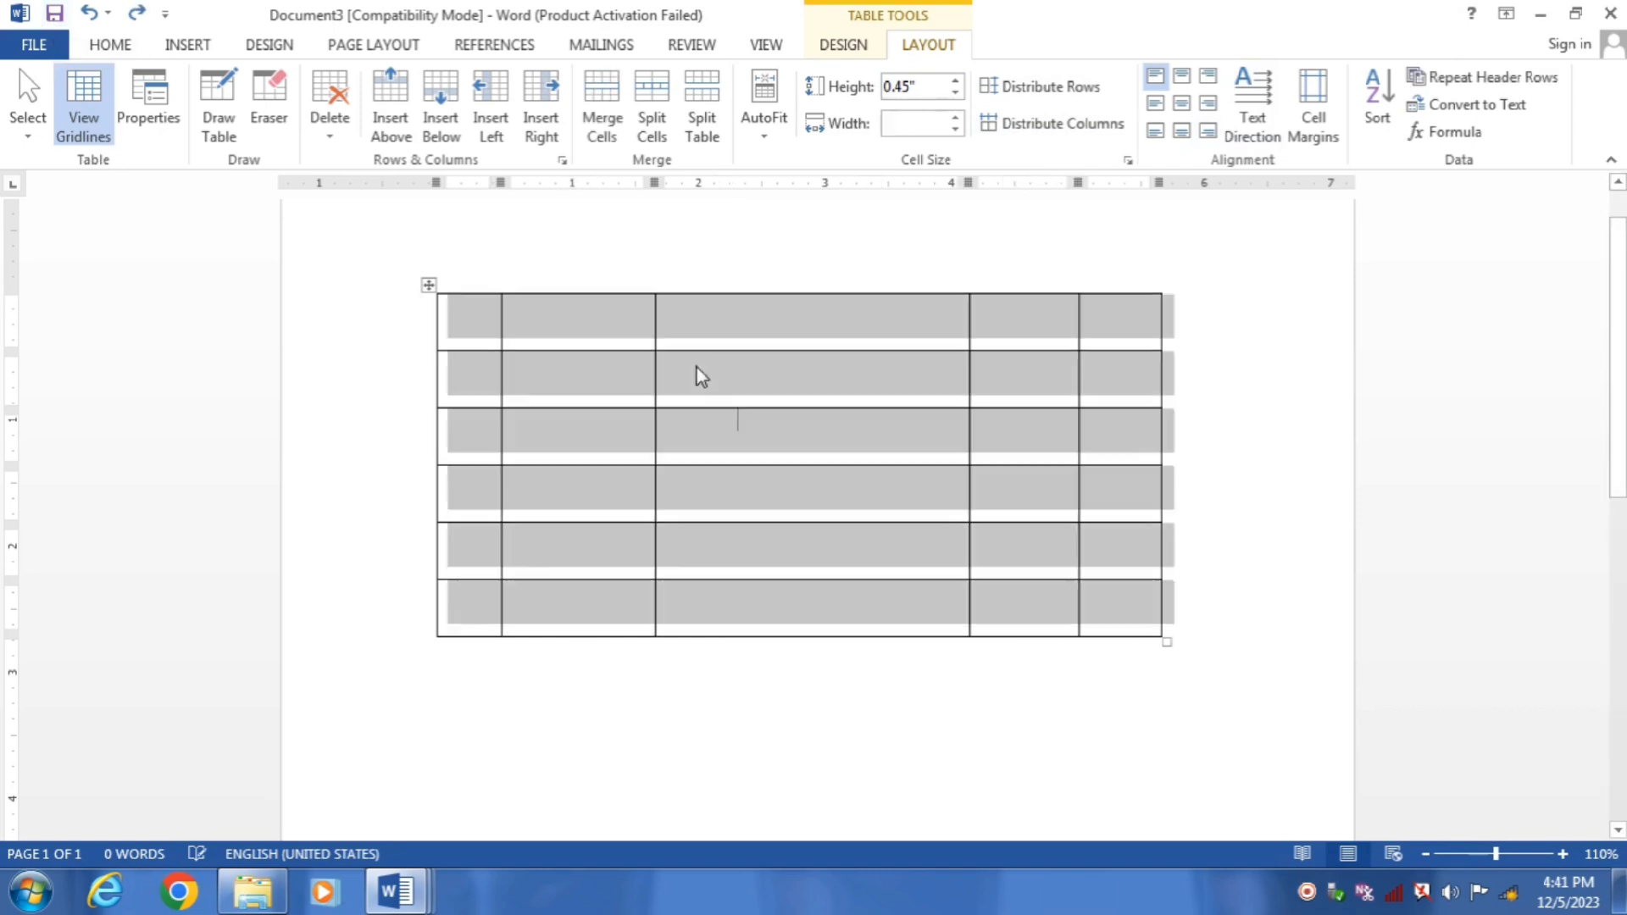
click(736, 441)
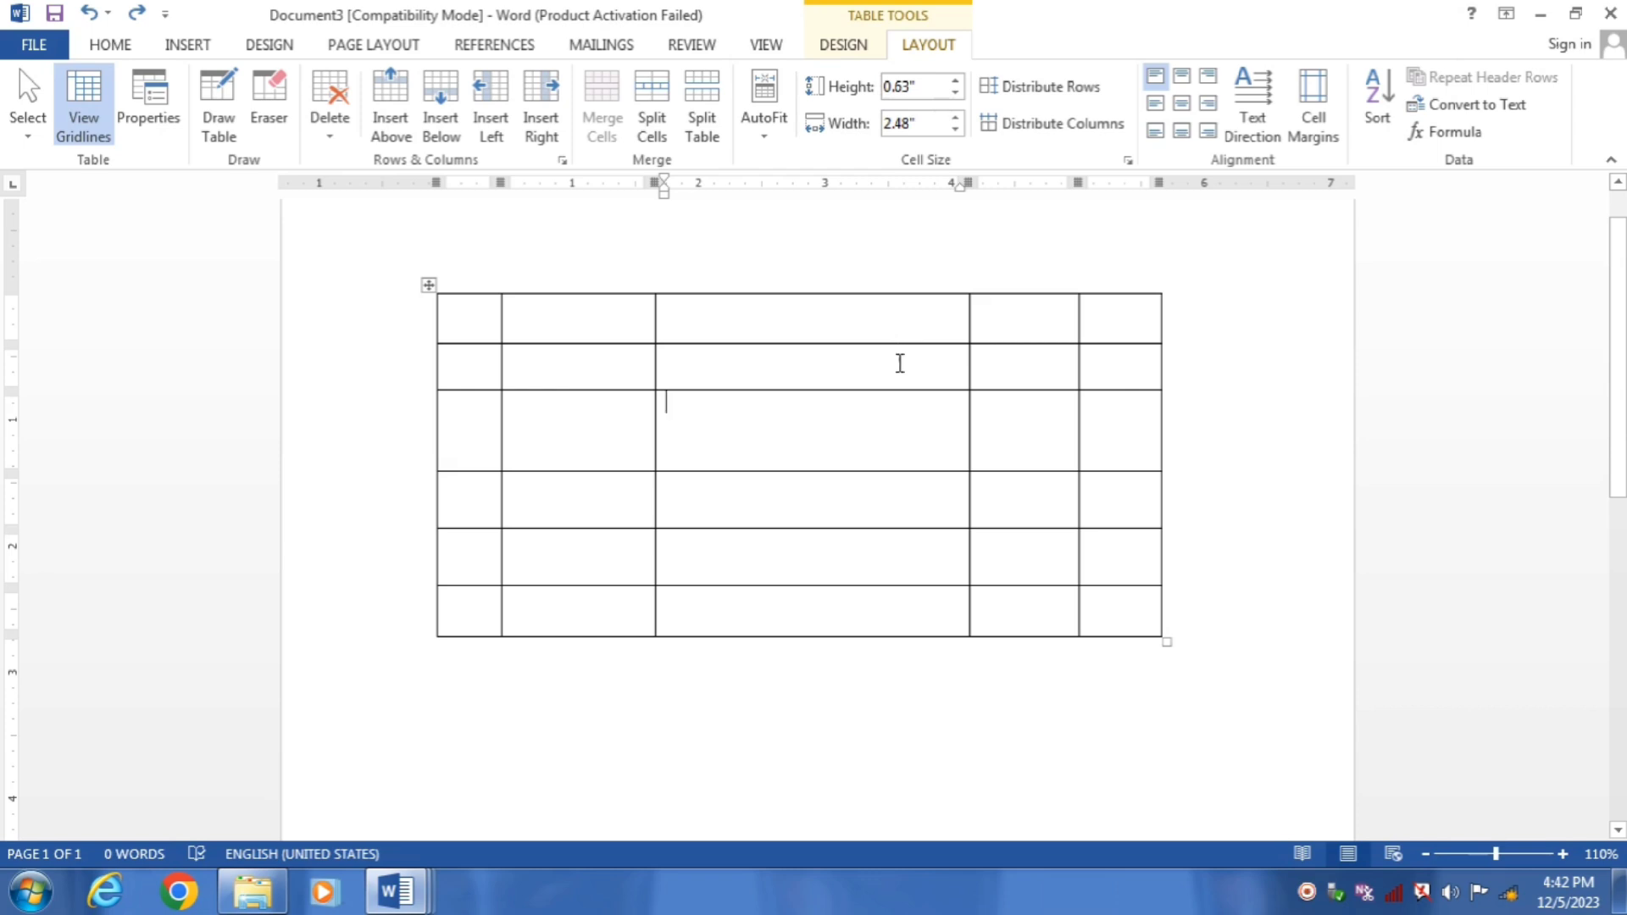
click(851, 49)
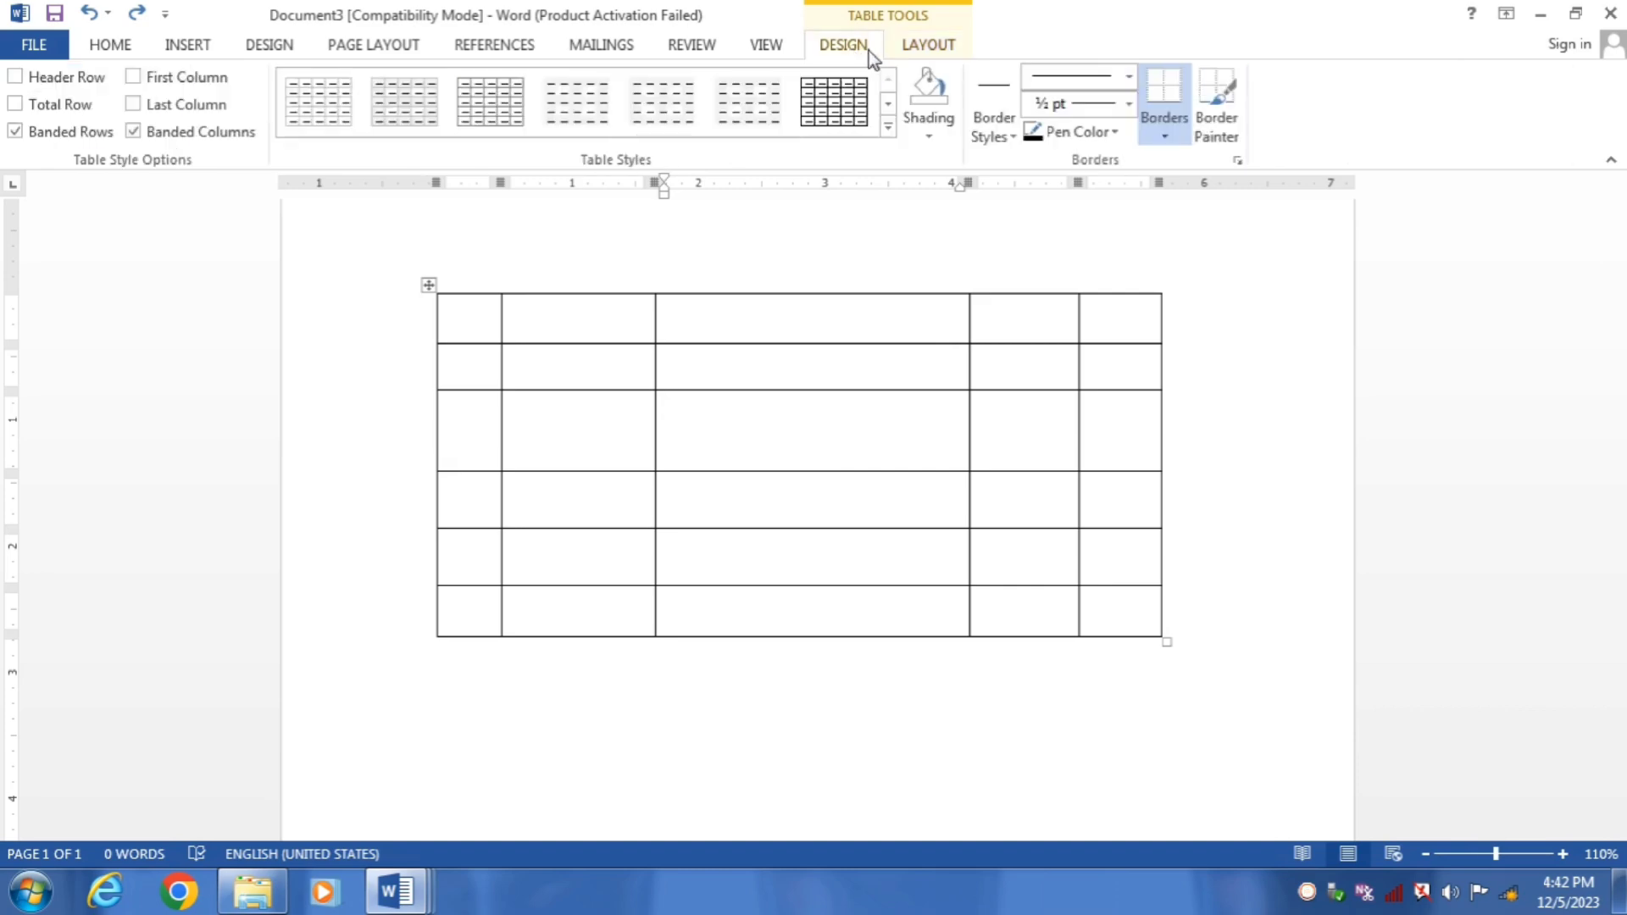
click(923, 47)
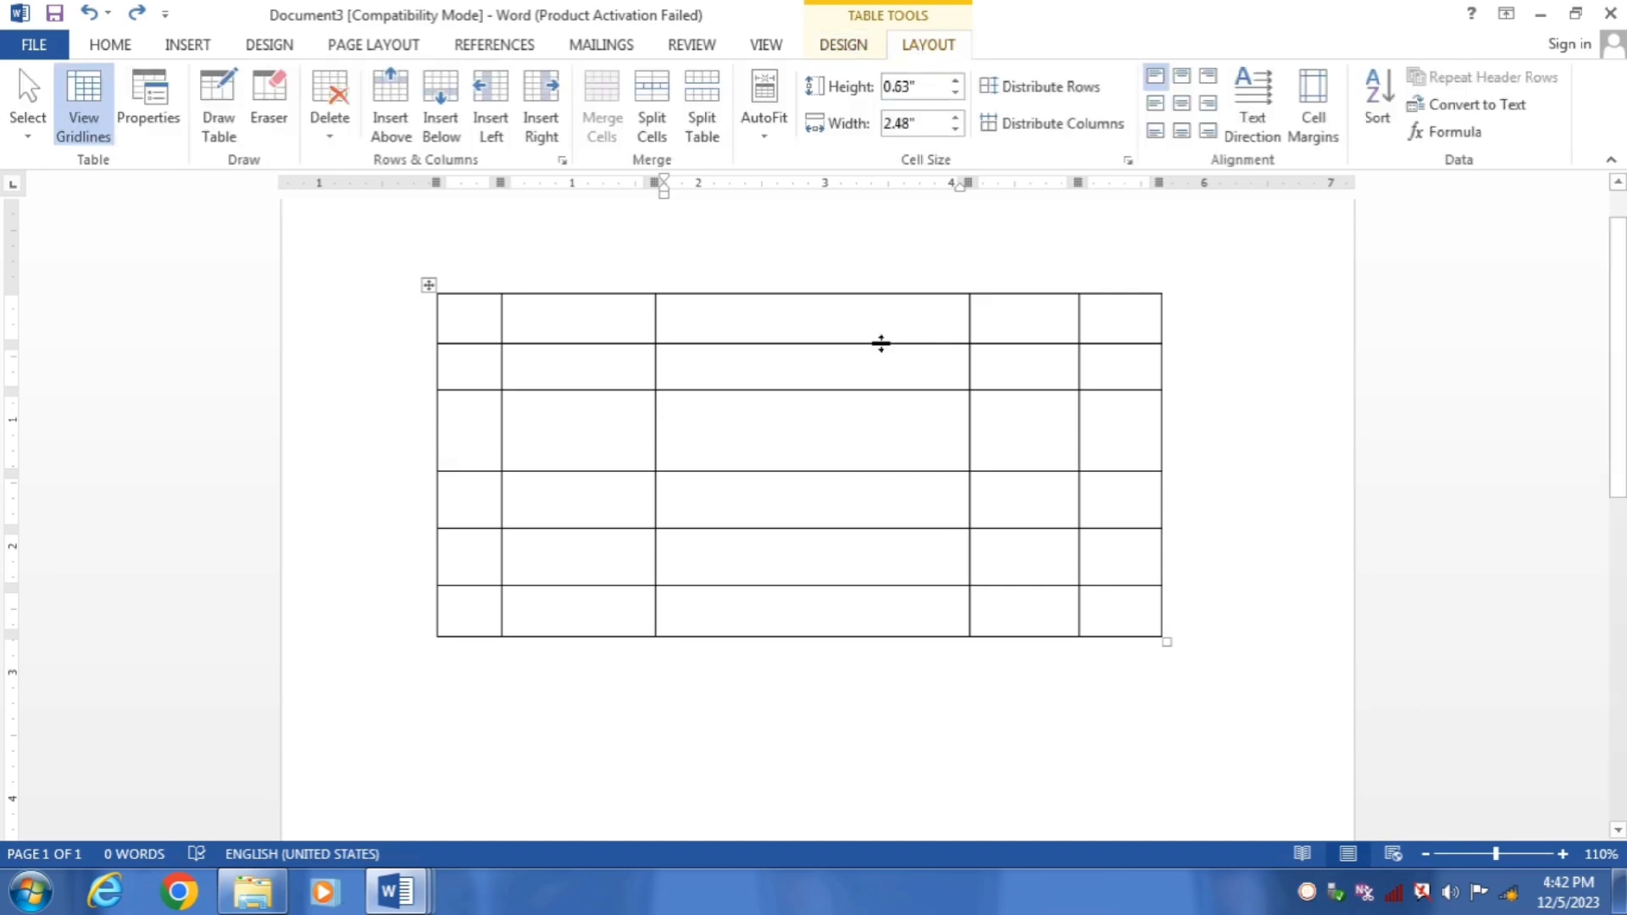
click(407, 650)
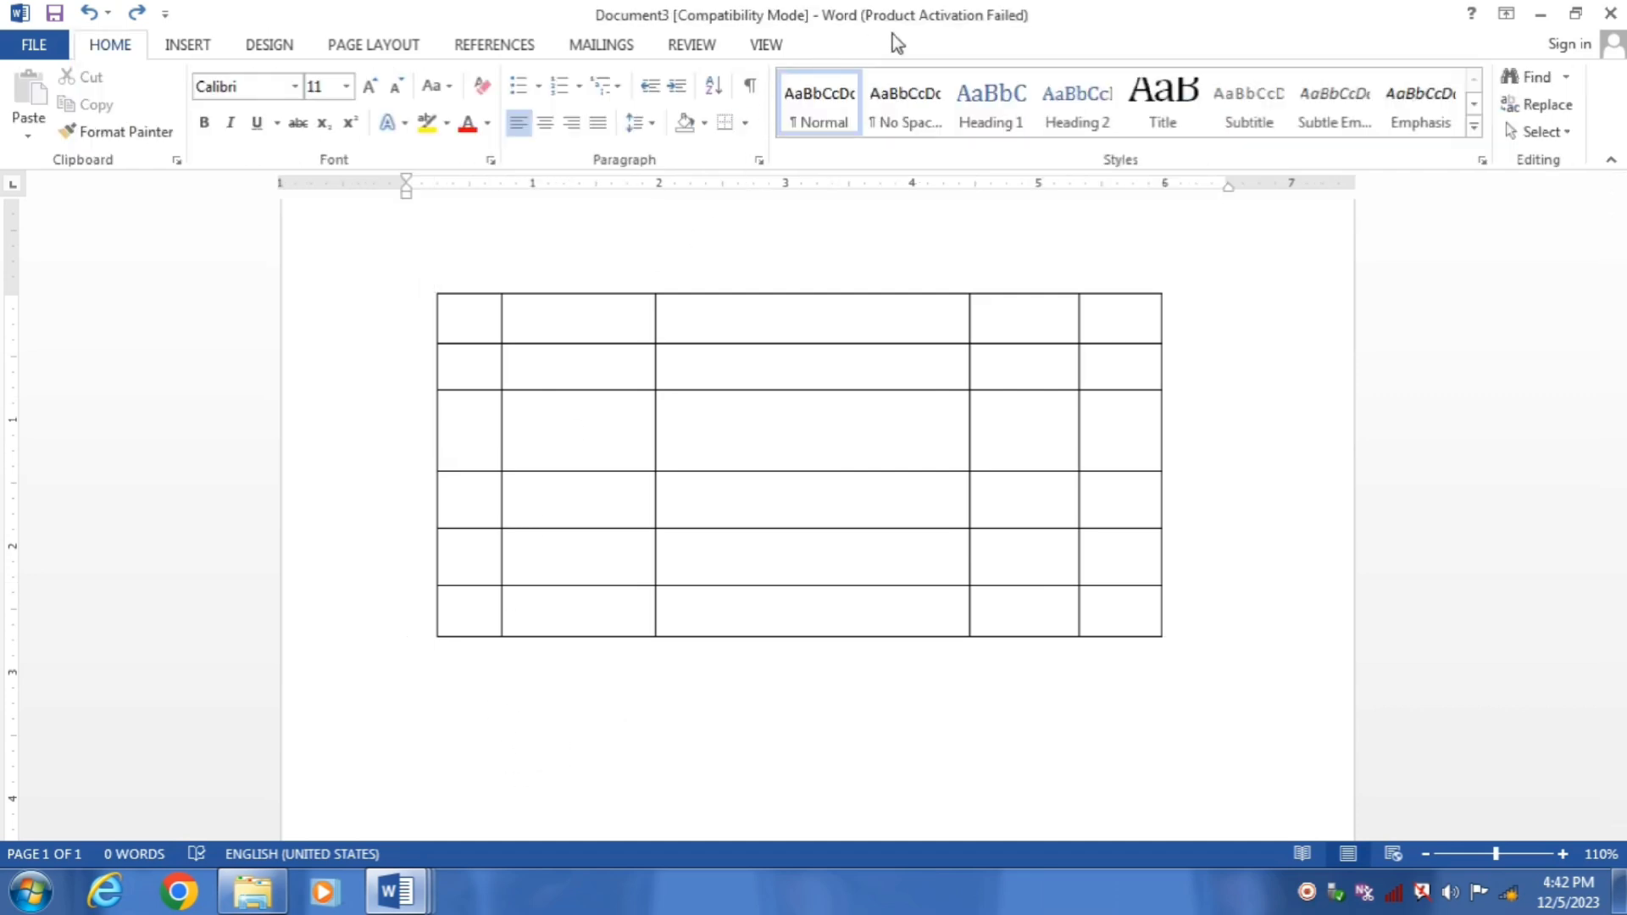
Set the border pen color to red and draw a full-height vertical line through the table's widest column
click(614, 326)
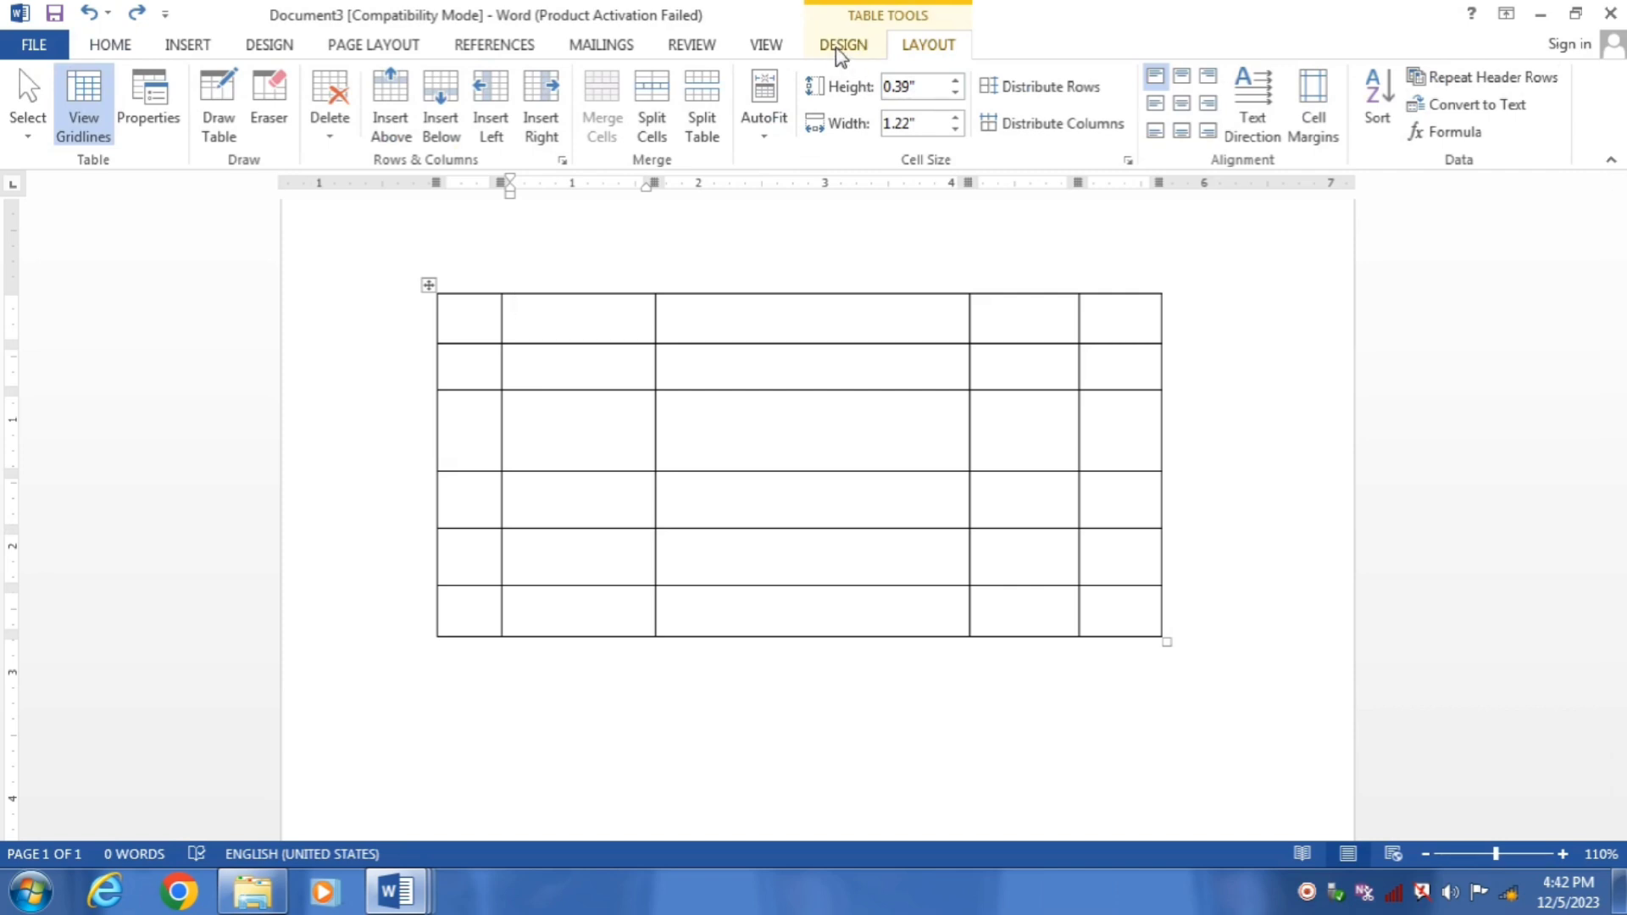
click(843, 45)
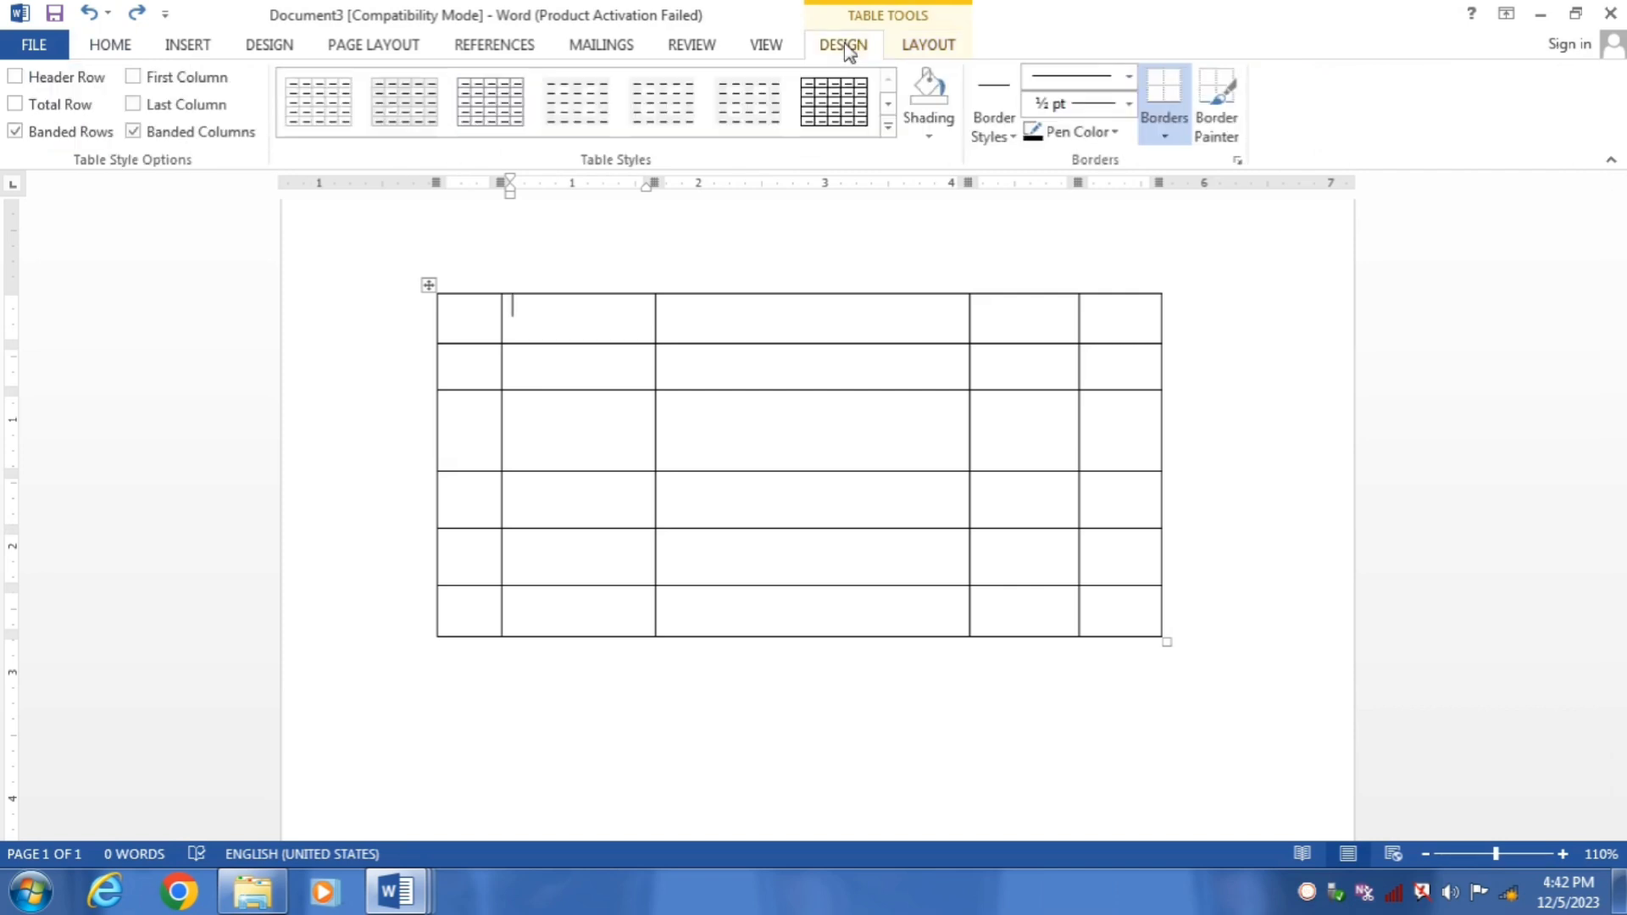
click(1115, 133)
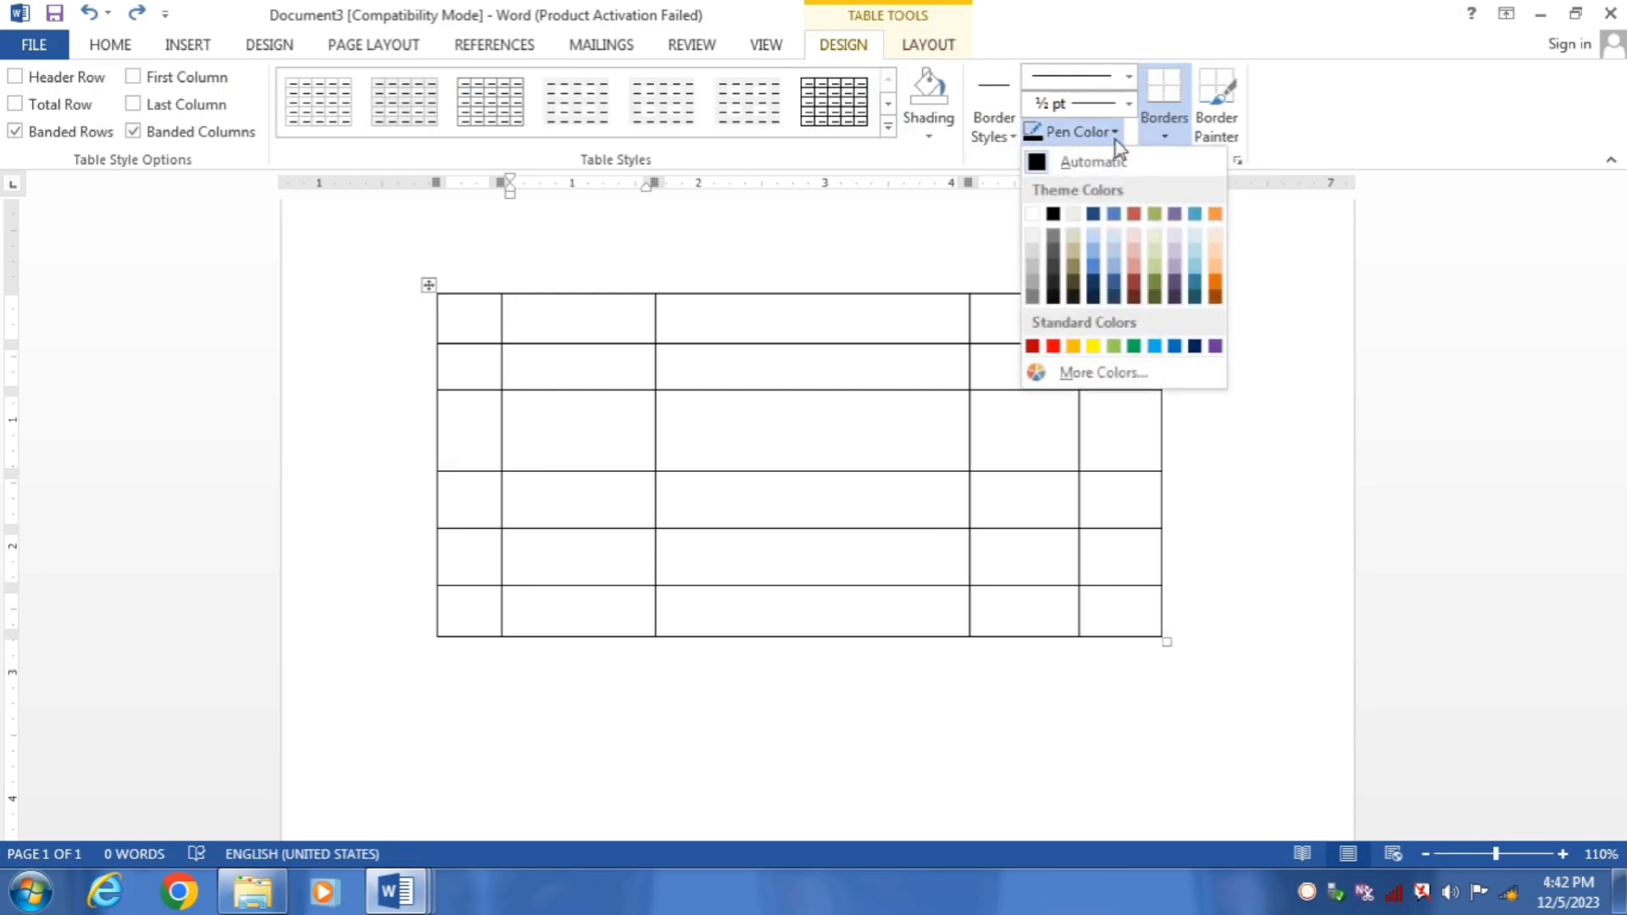
click(1053, 349)
mouse_move(843, 294)
mouse_down()
mouse_move(804, 592)
mouse_move(842, 616)
mouse_up()
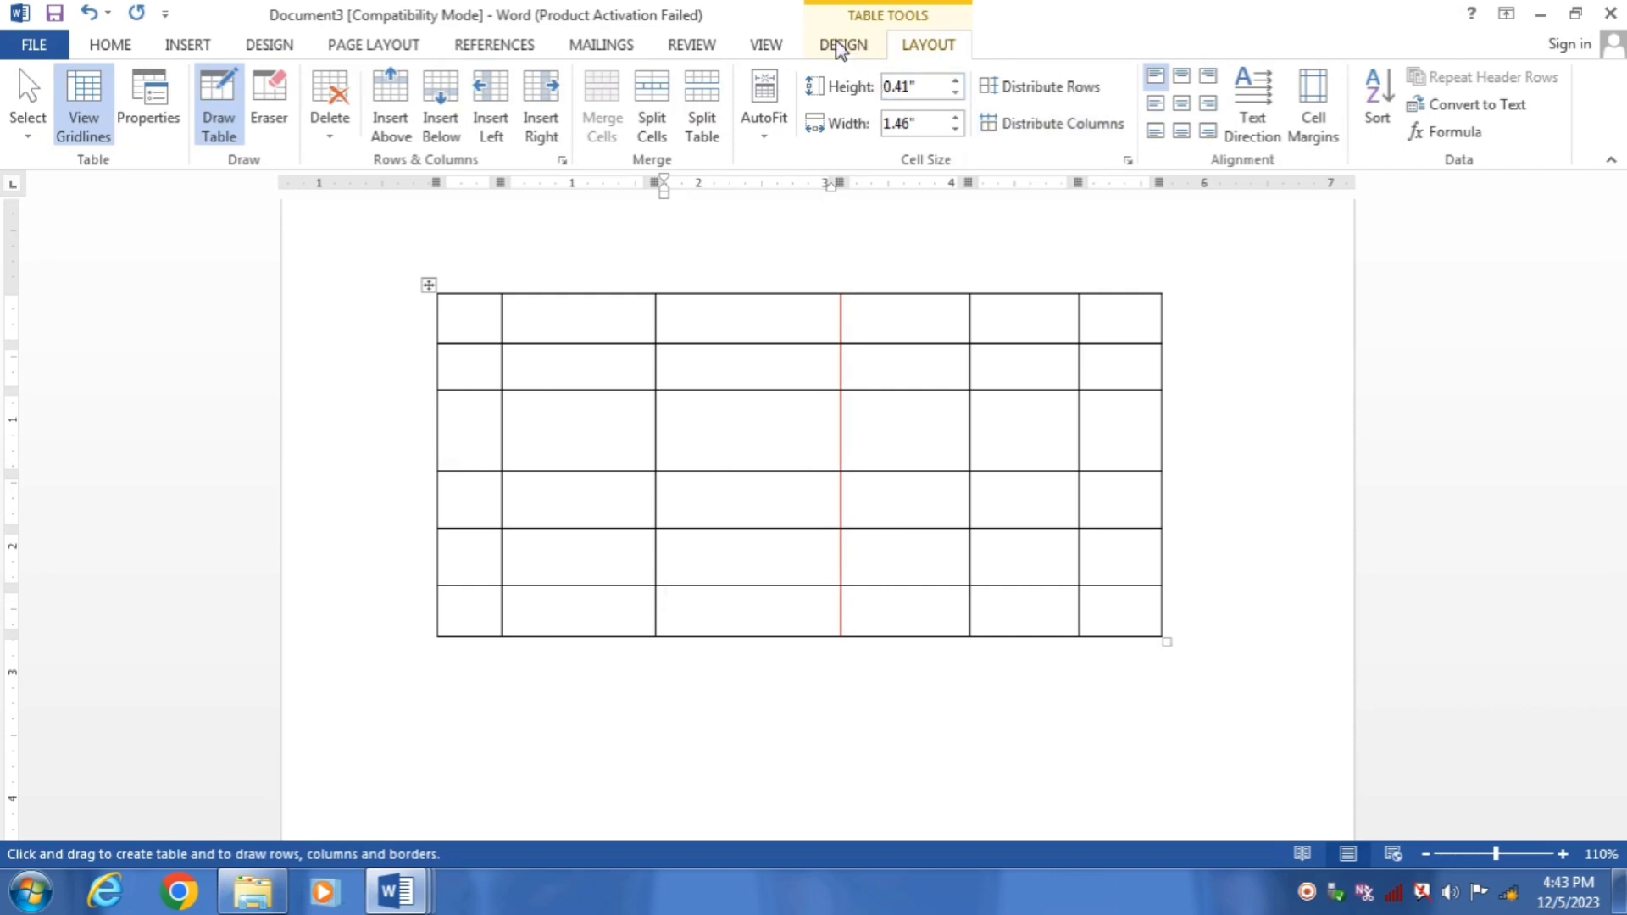
Change the border pen color to green and draw a full-height vertical line through the second column
click(841, 45)
click(1110, 134)
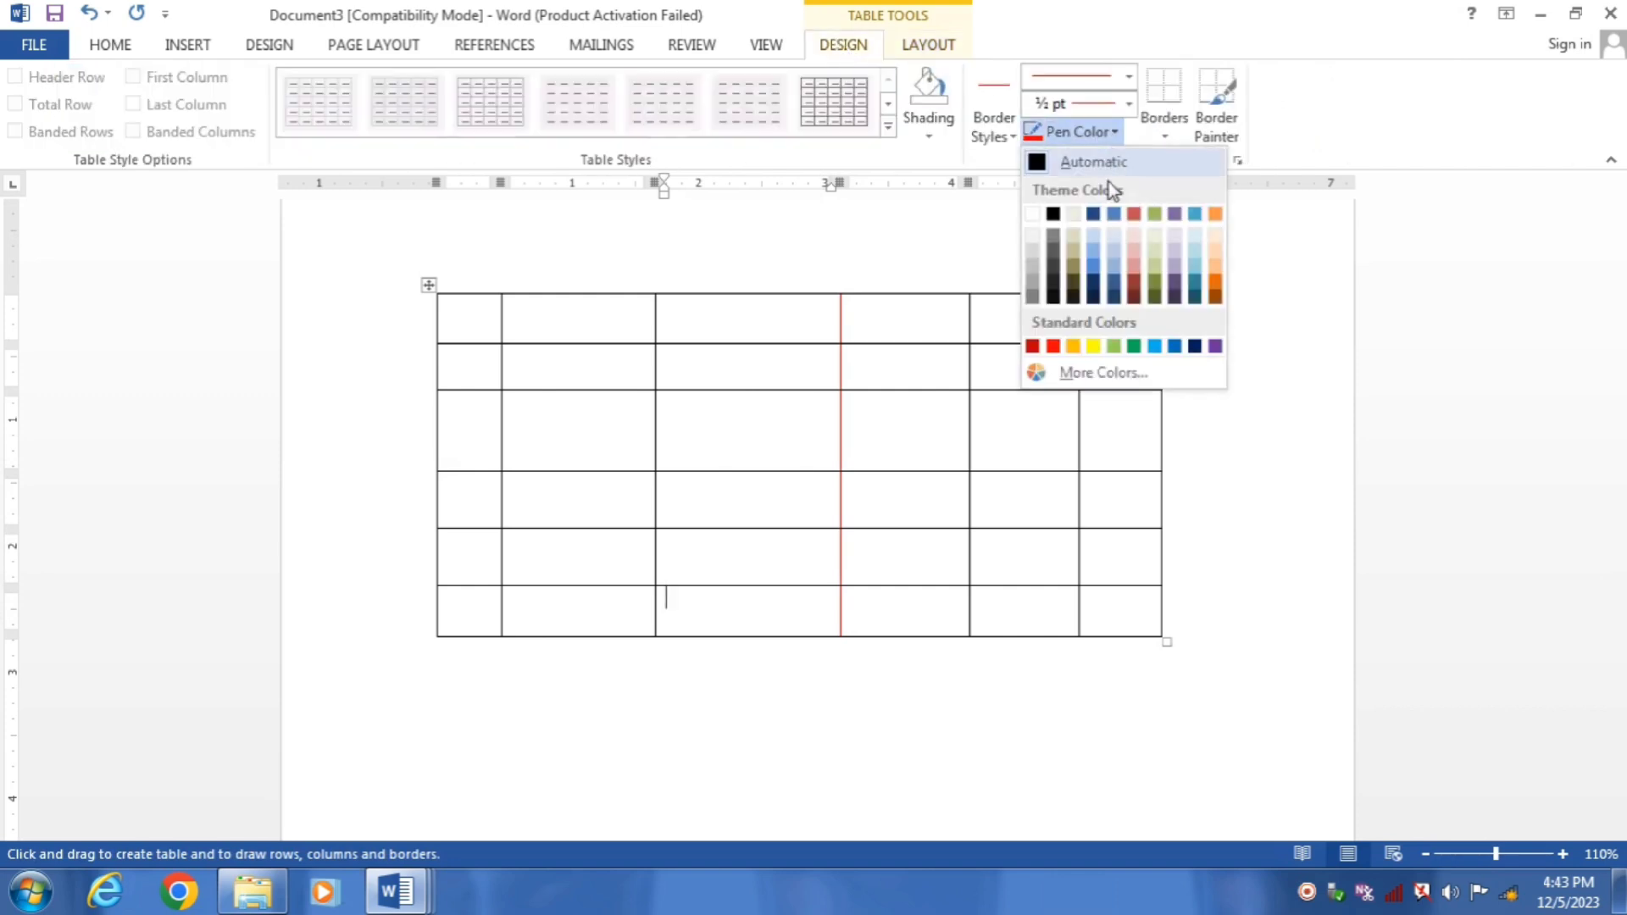
click(1115, 349)
drag(555, 295, 535, 627)
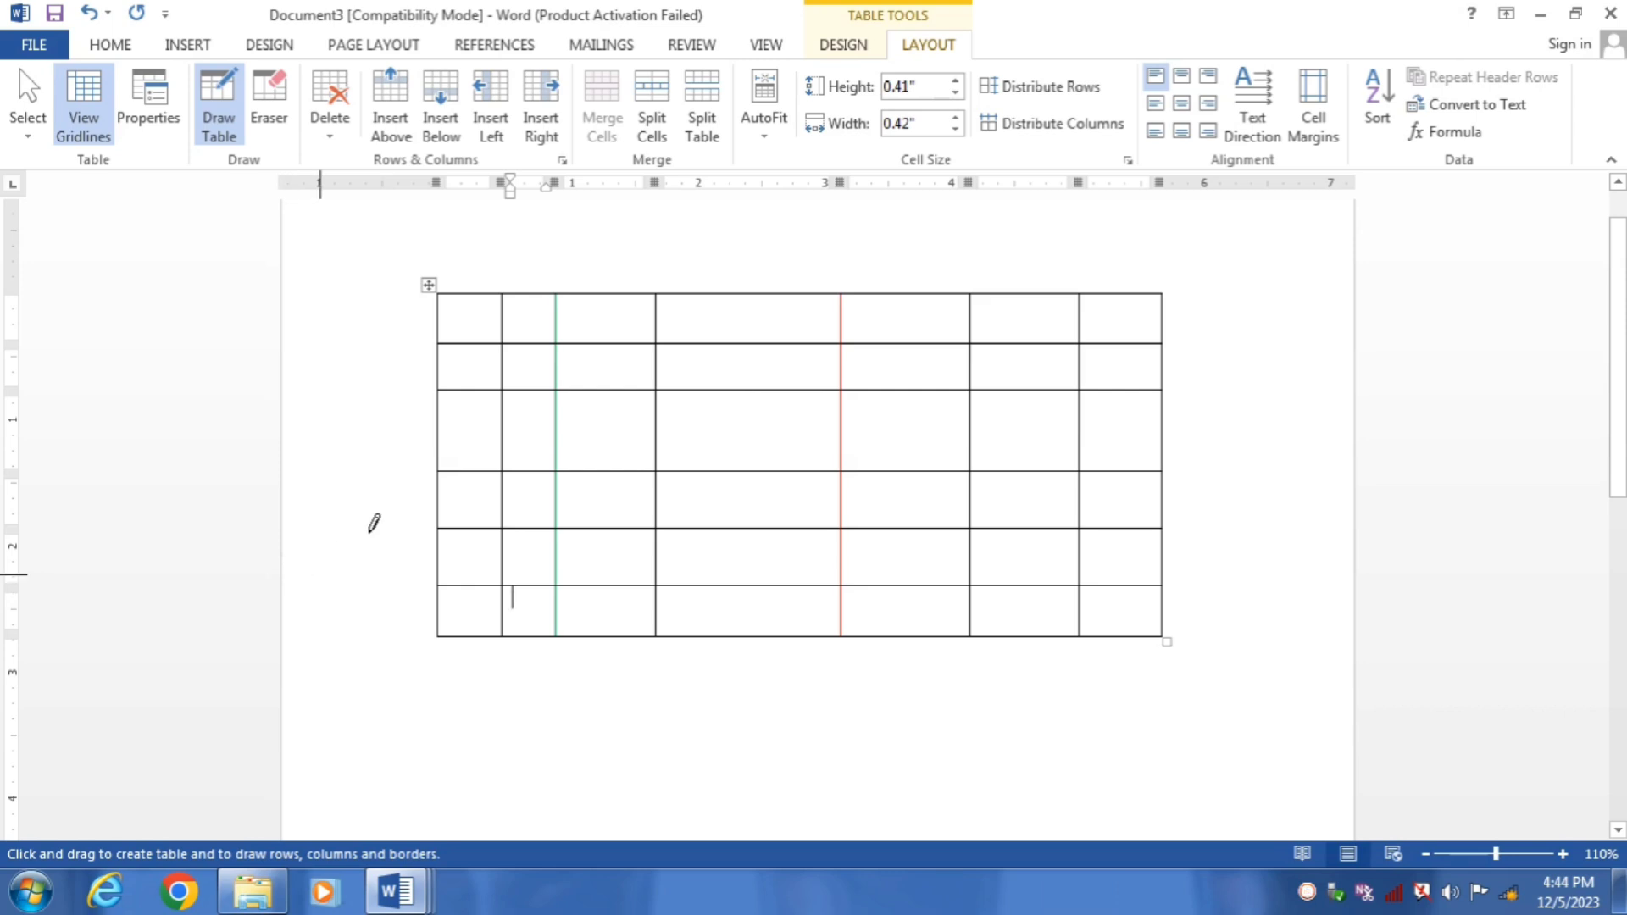
Set the border line weight to 2 ¼ pt and draw a thick green vertical line midway between the red line and the black line before it
click(842, 47)
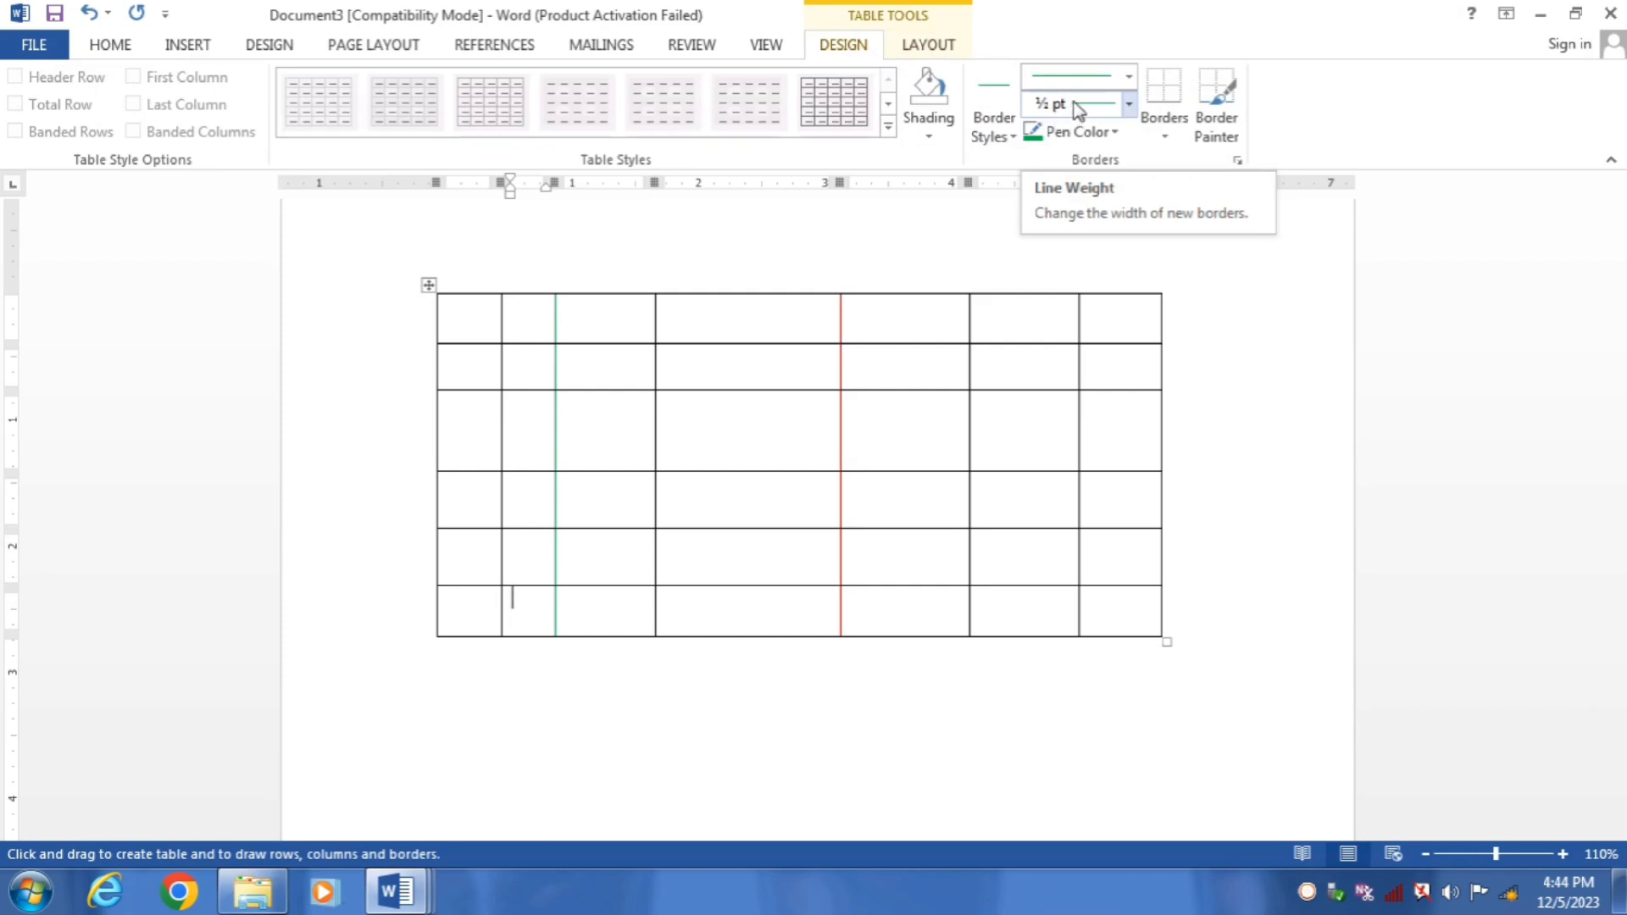
click(1128, 104)
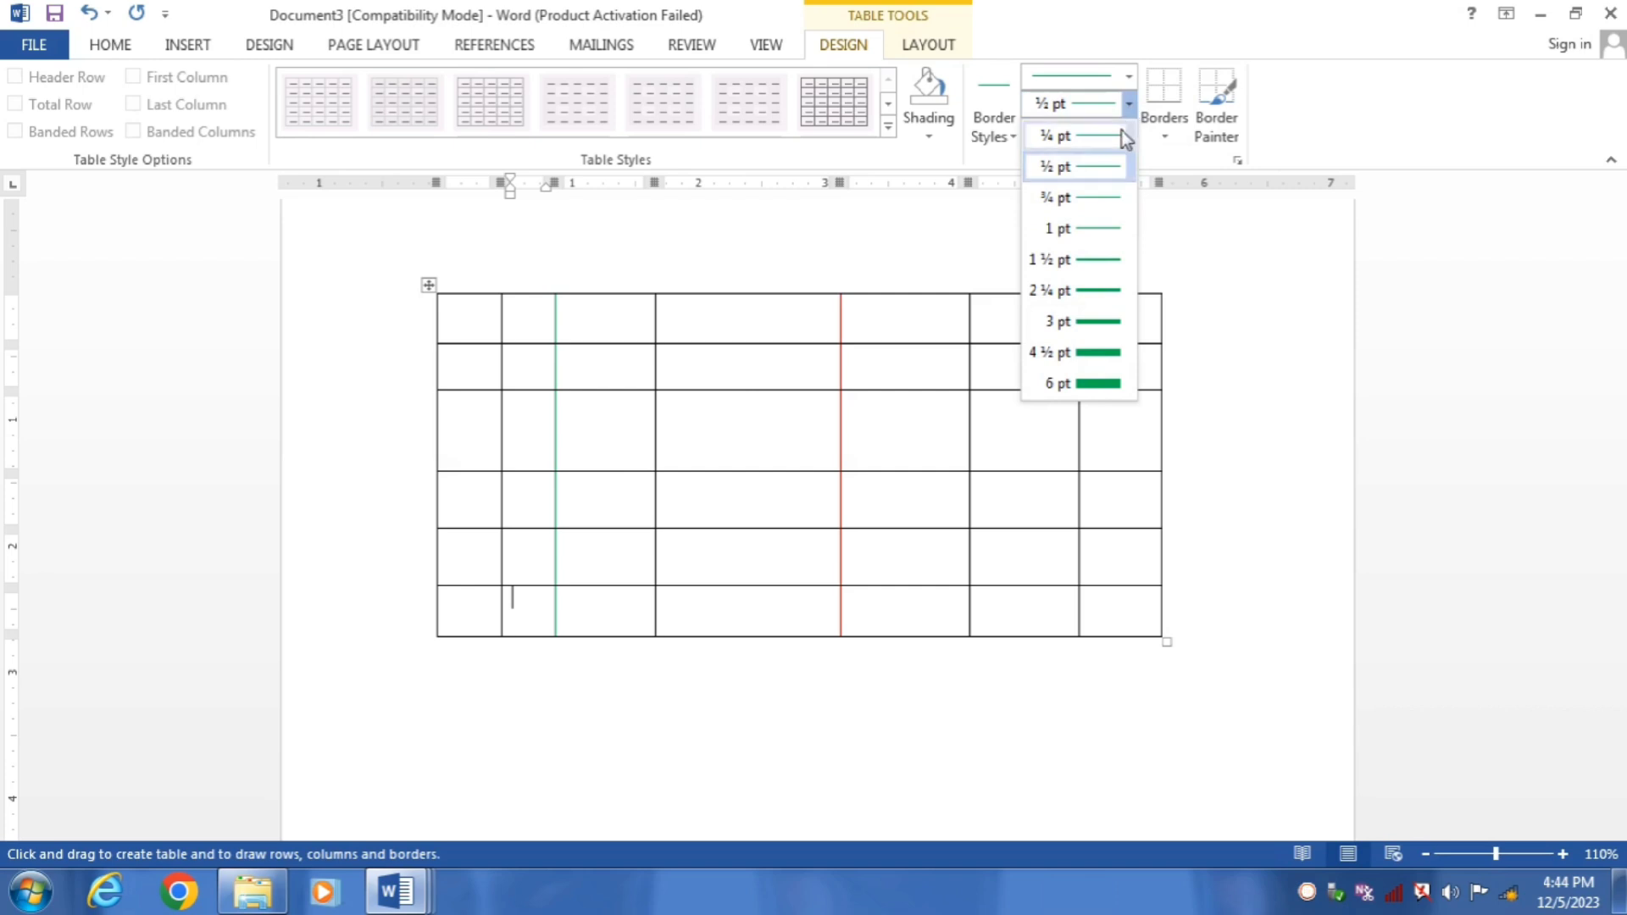
click(1095, 291)
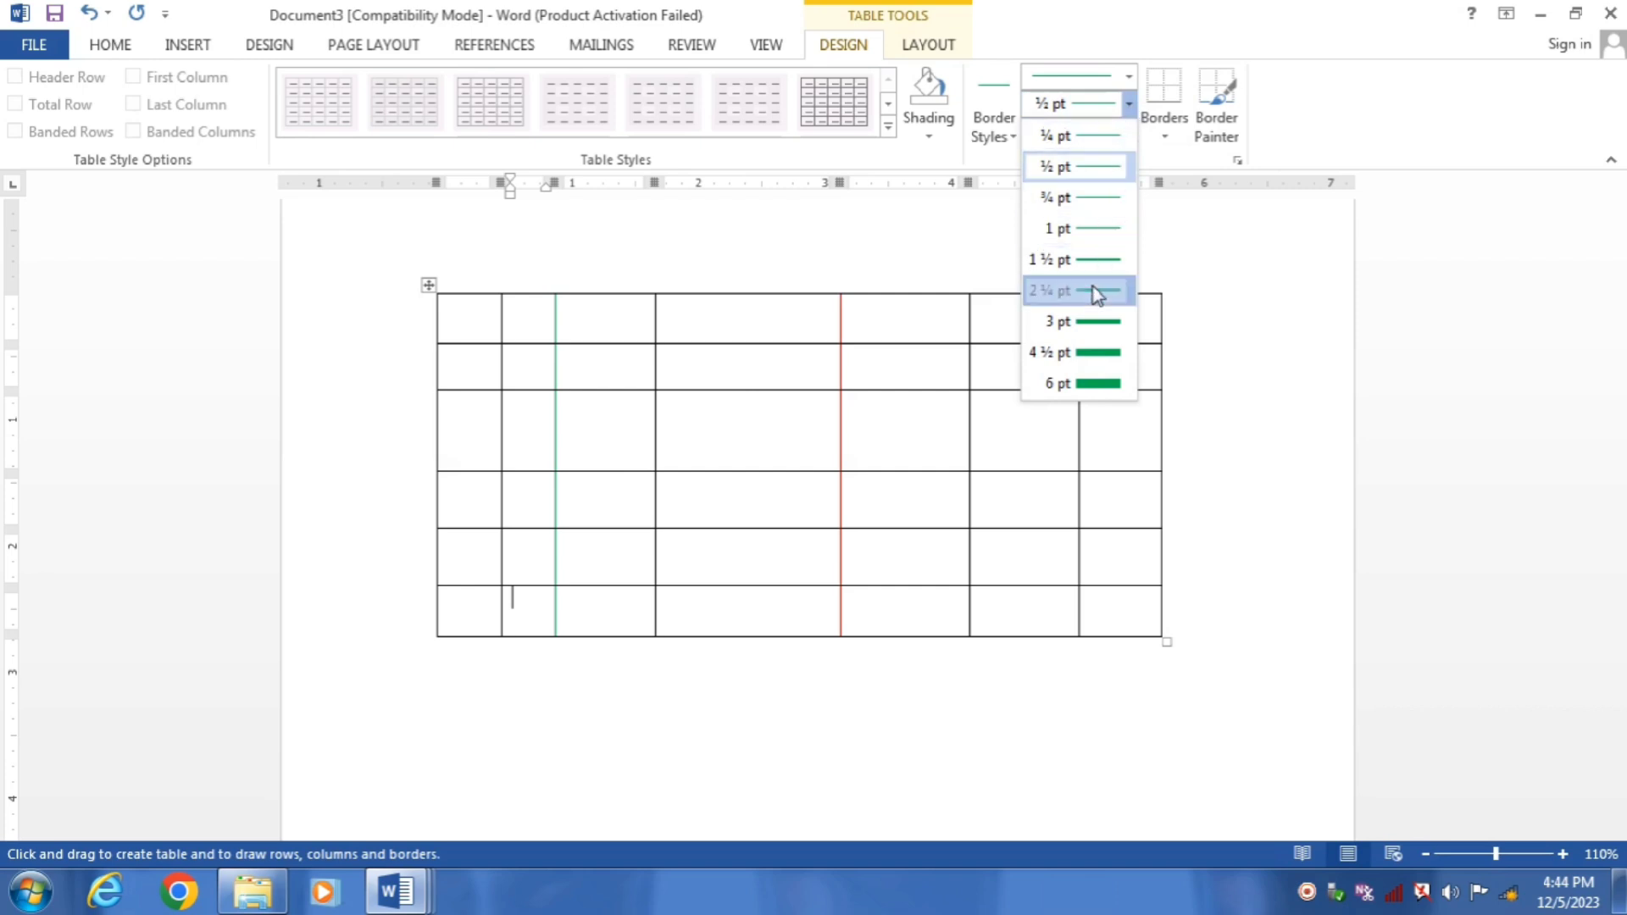
drag(751, 294, 754, 422)
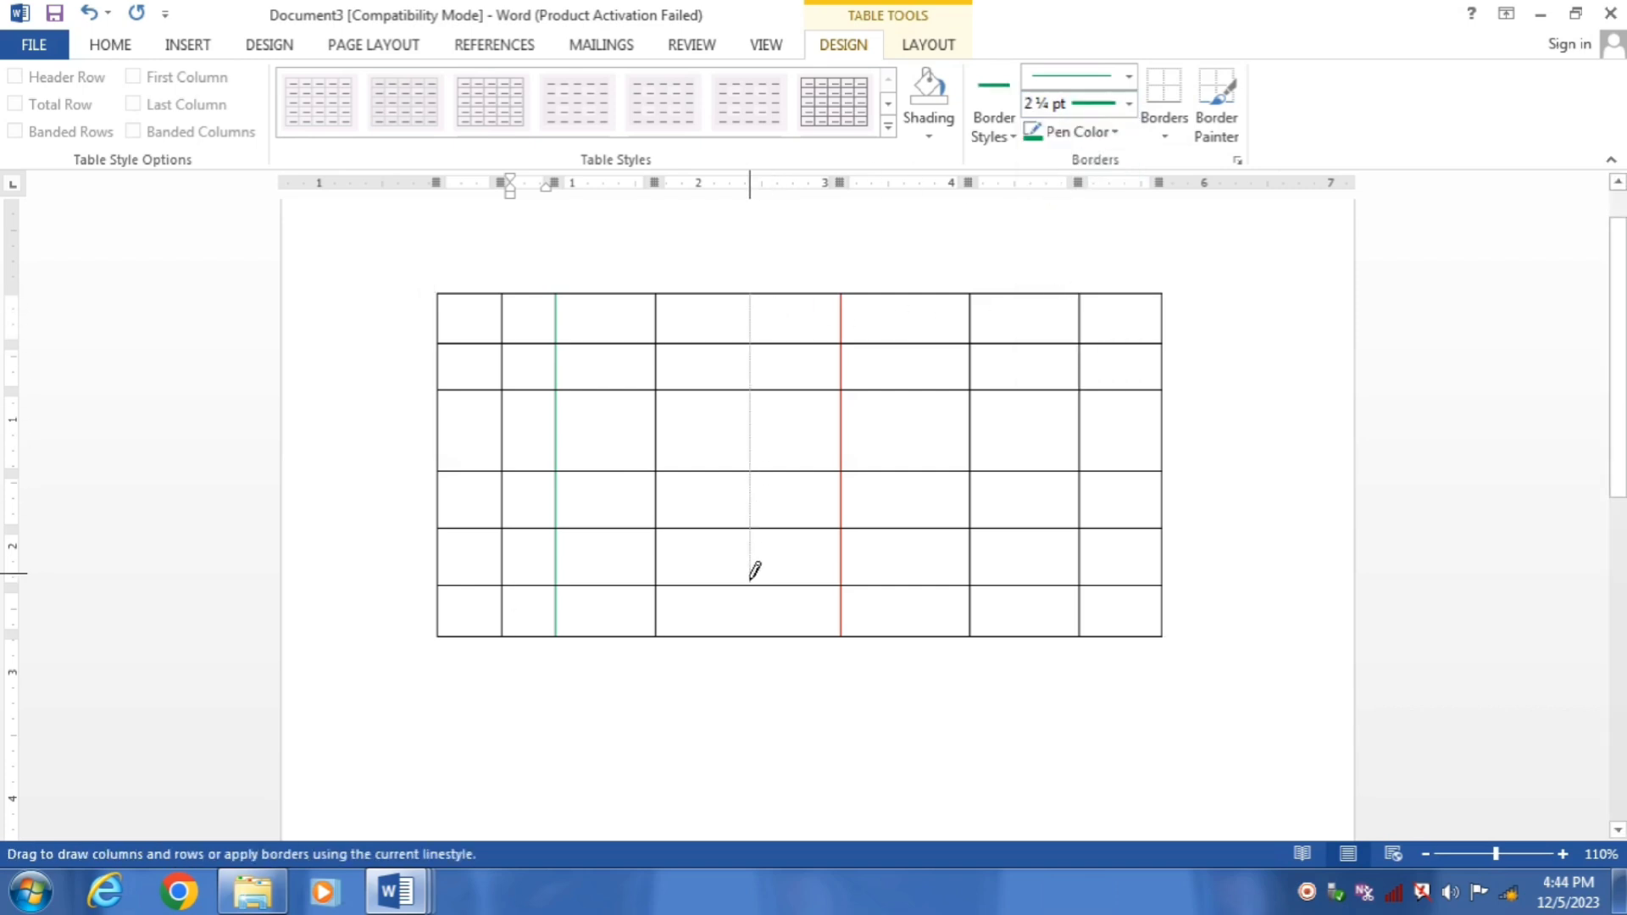
drag(755, 603, 754, 606)
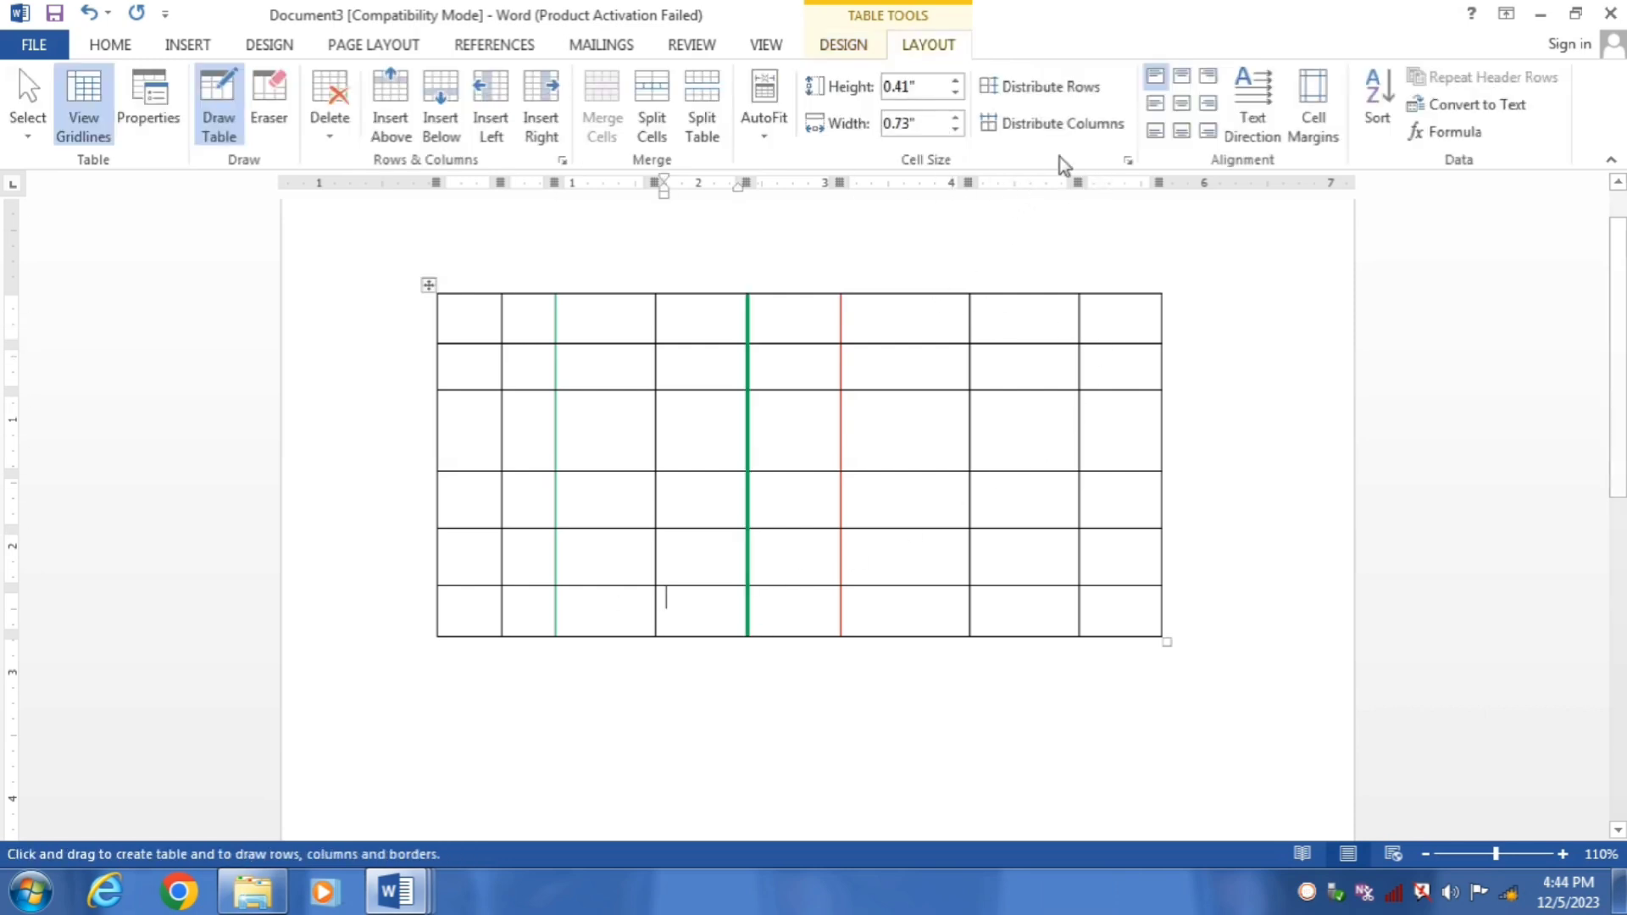
Set the border line style to dashed and draw a full-height vertical line midway between the red line and the black line after it
click(845, 46)
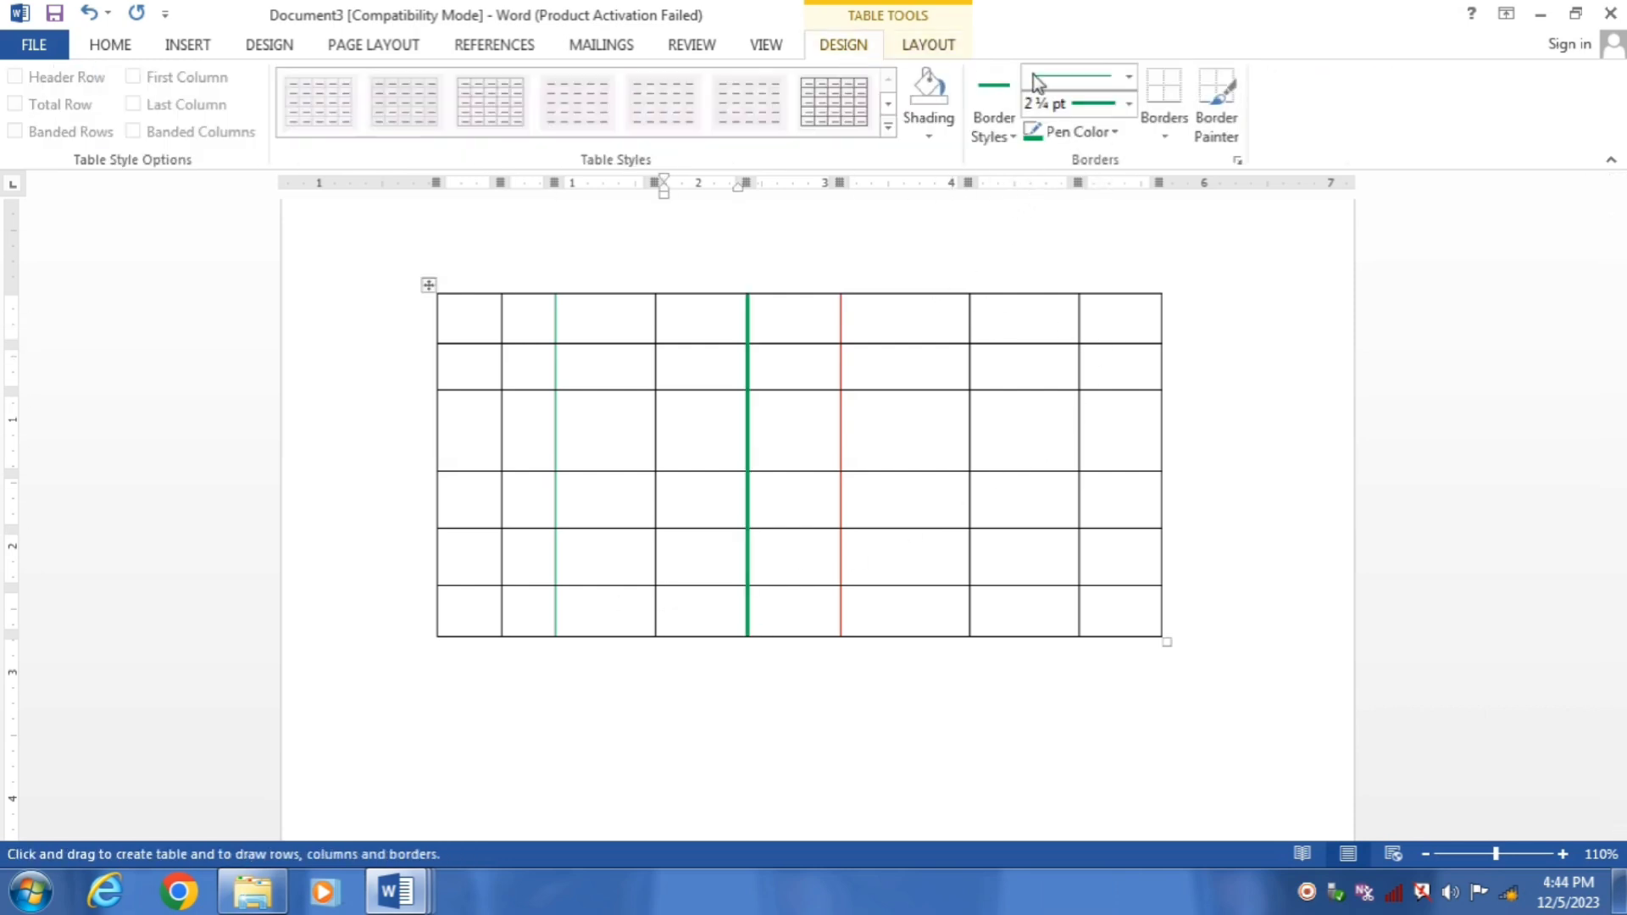
click(1126, 105)
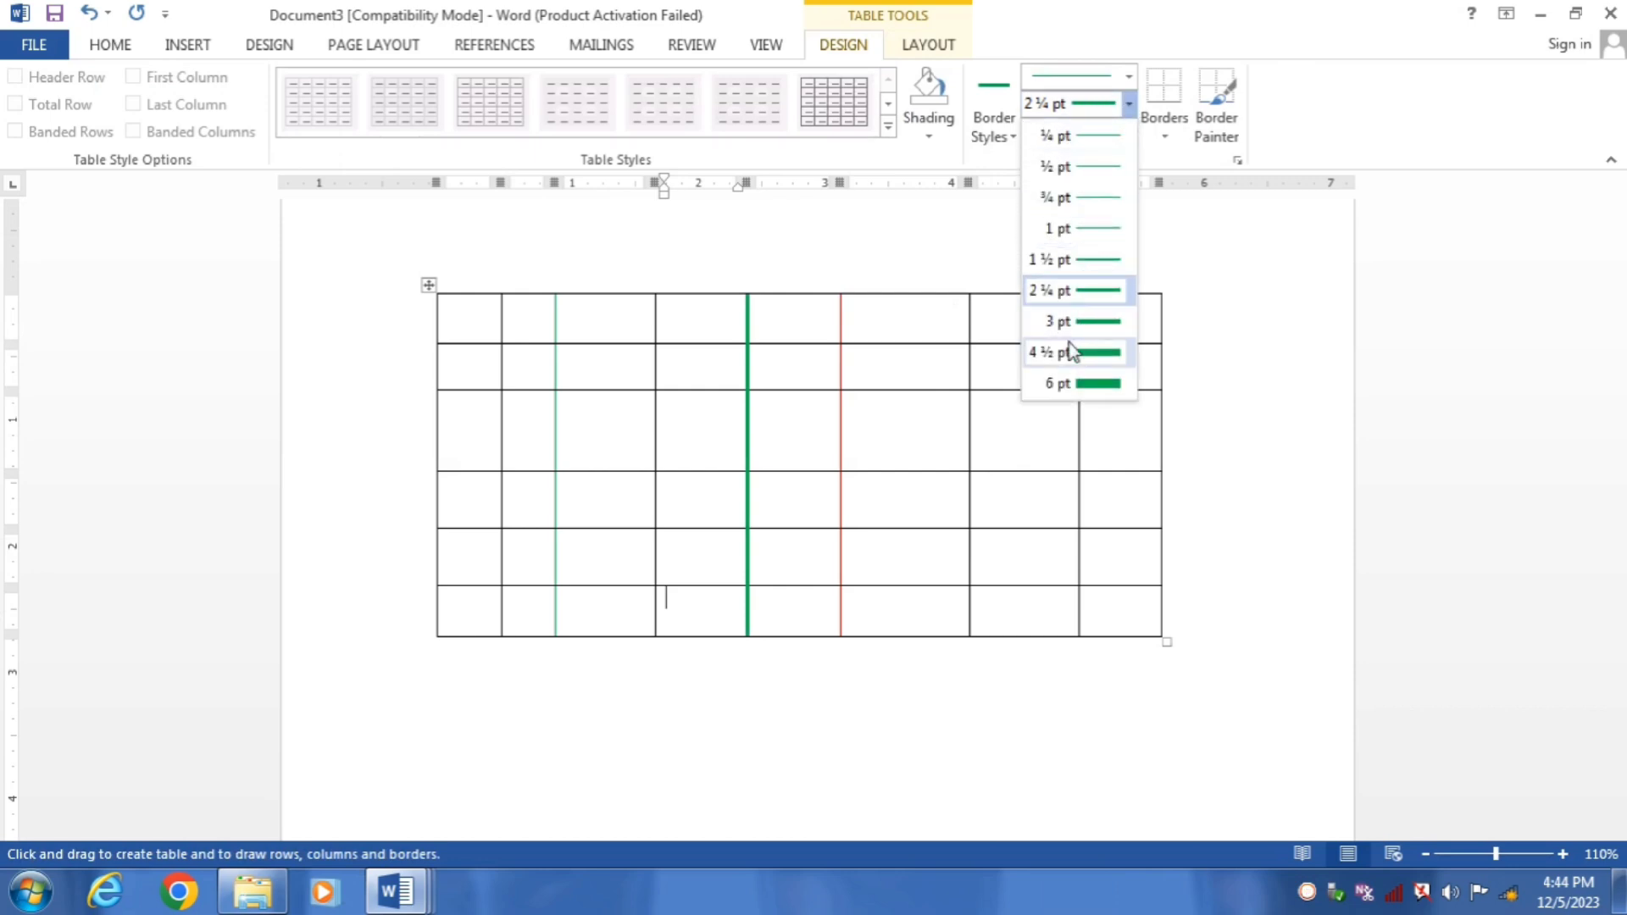
click(1129, 78)
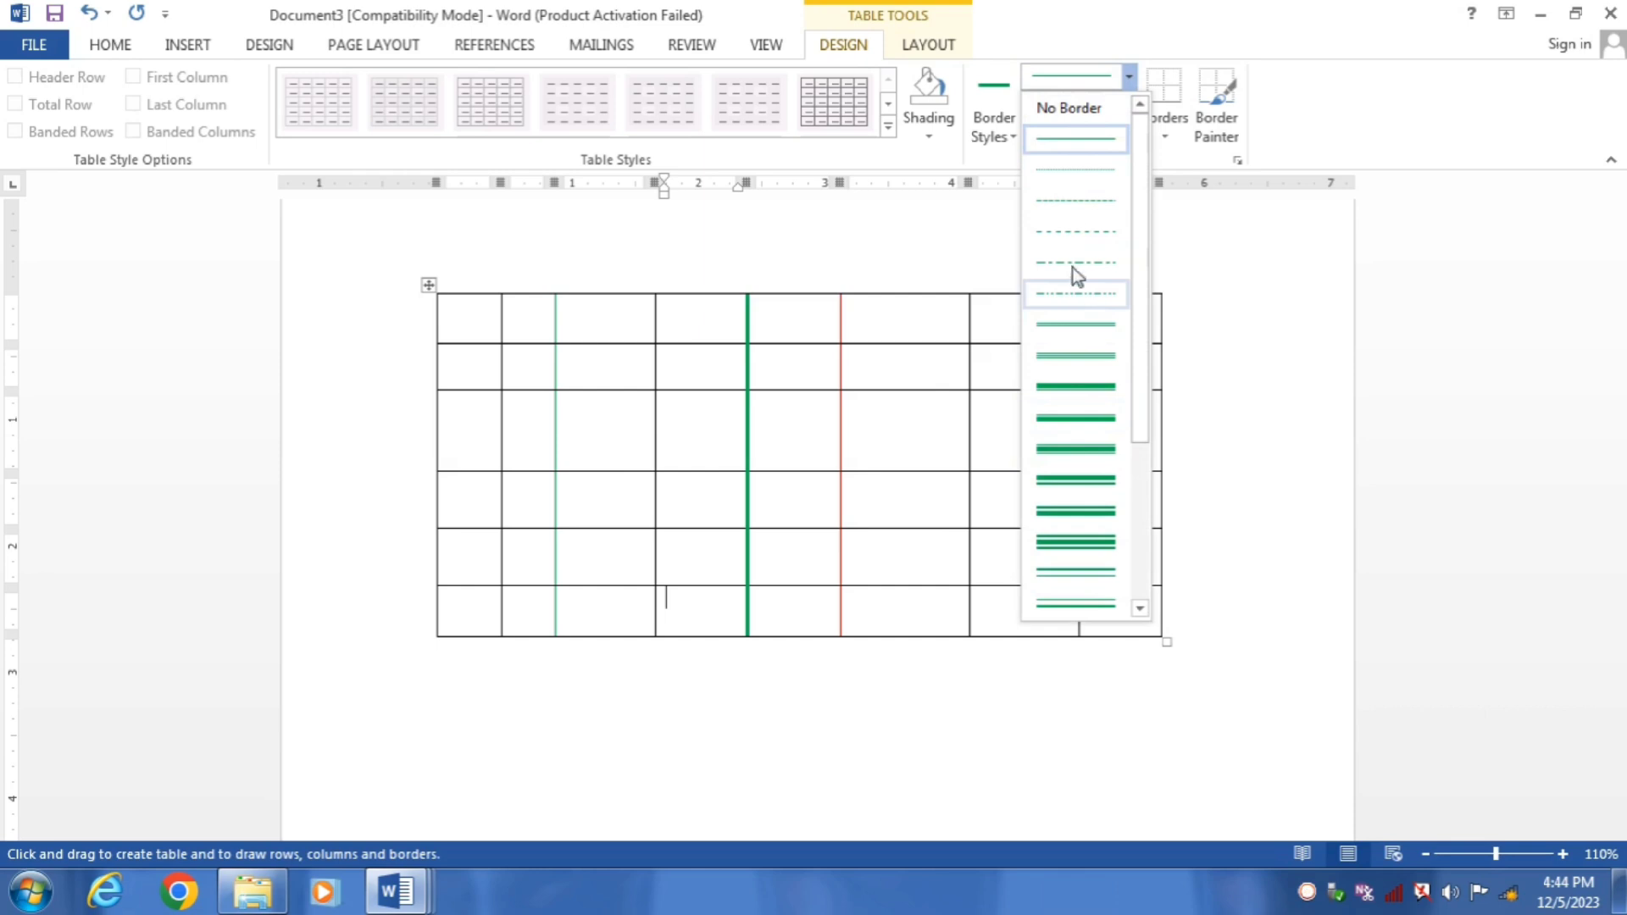
click(1075, 238)
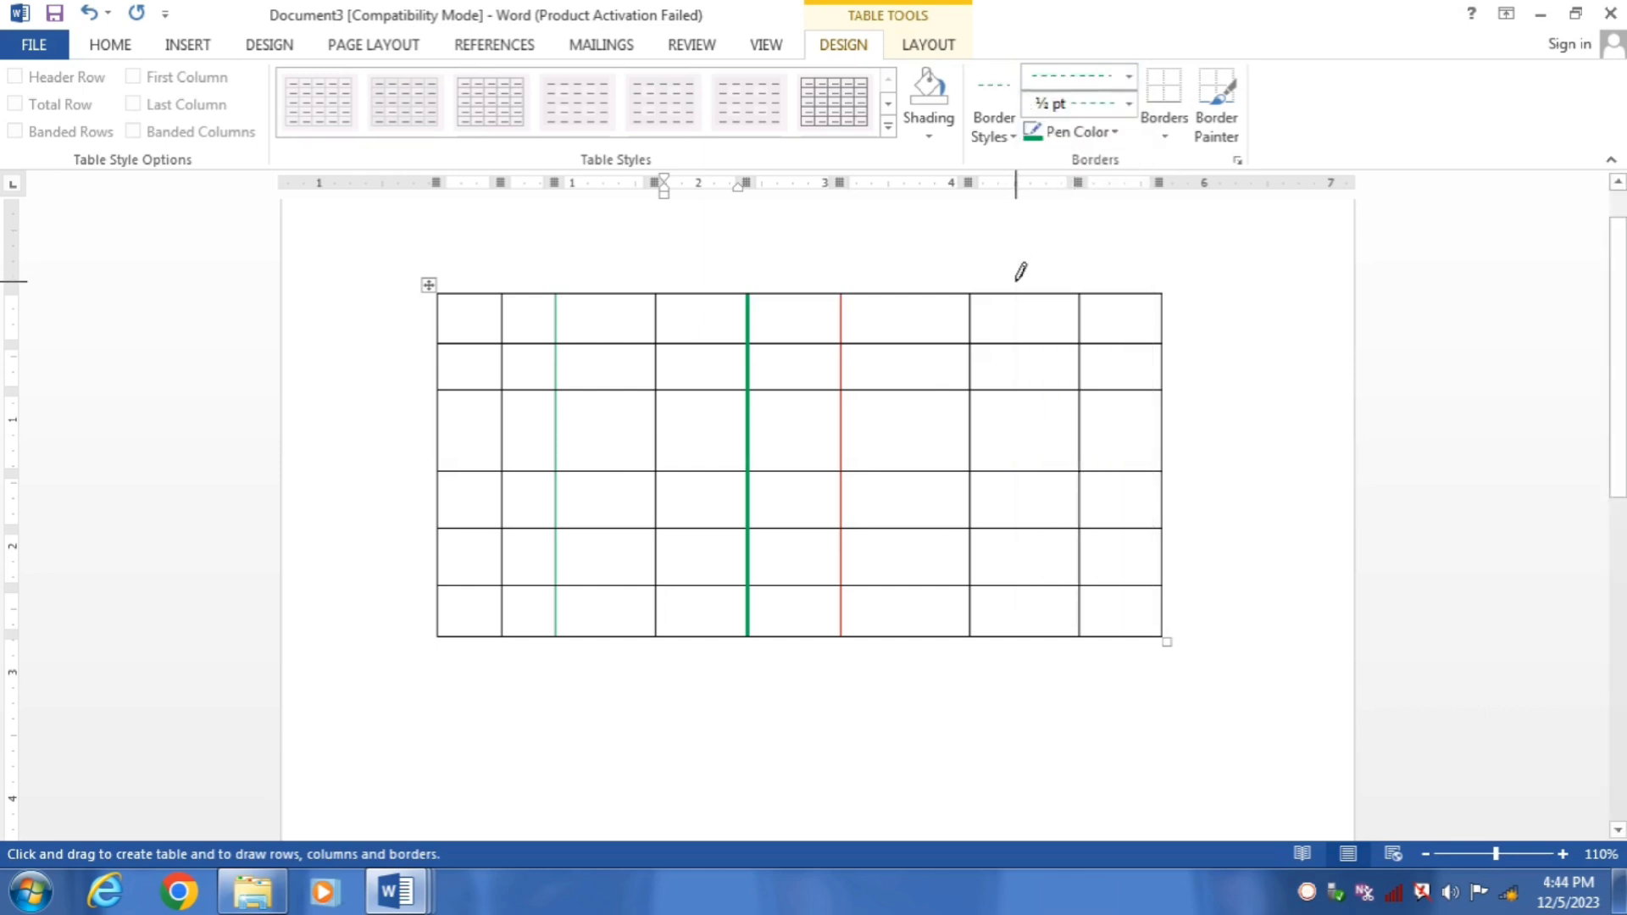
drag(911, 297, 912, 633)
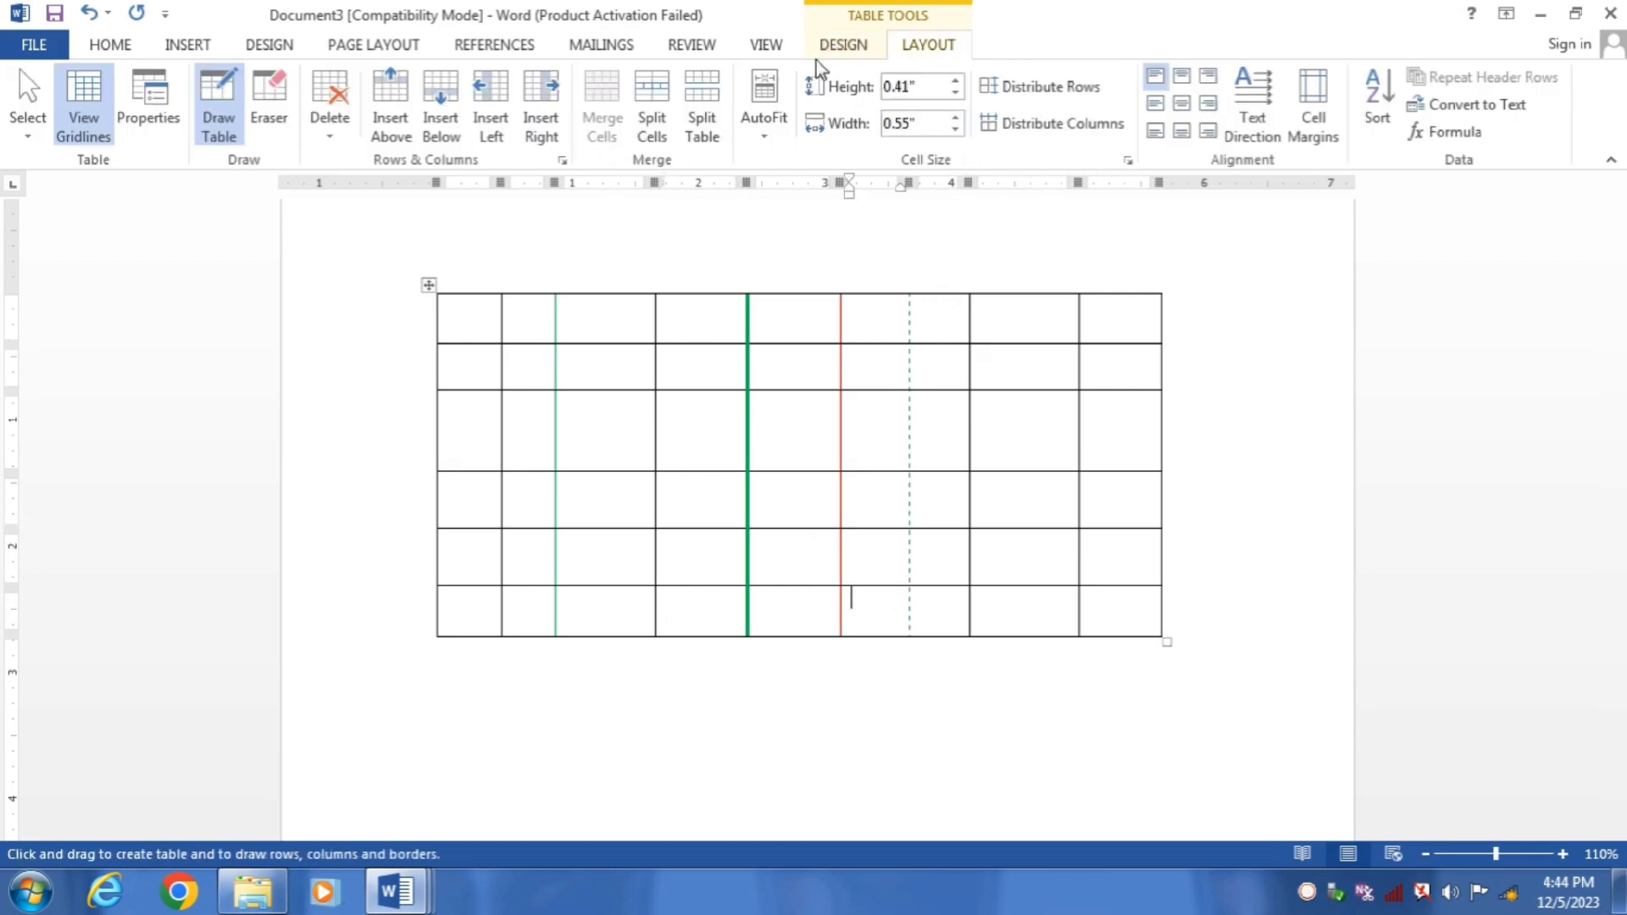
Change the border line style to a double line and draw a full-height vertical line just after the thin green line
click(872, 44)
click(1128, 75)
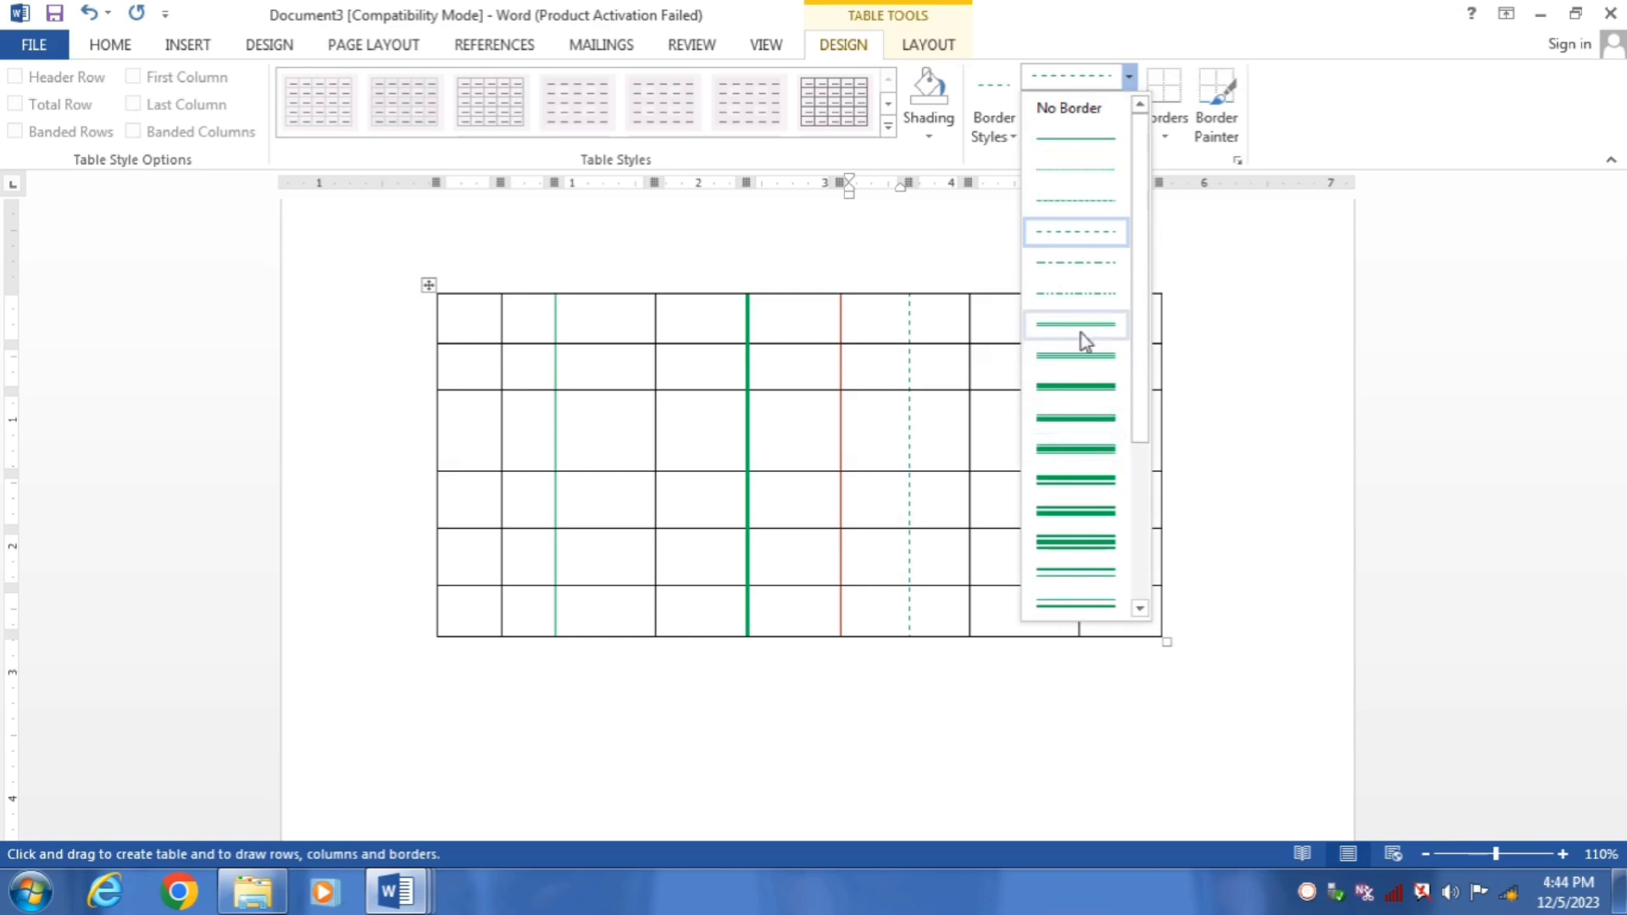
click(1088, 333)
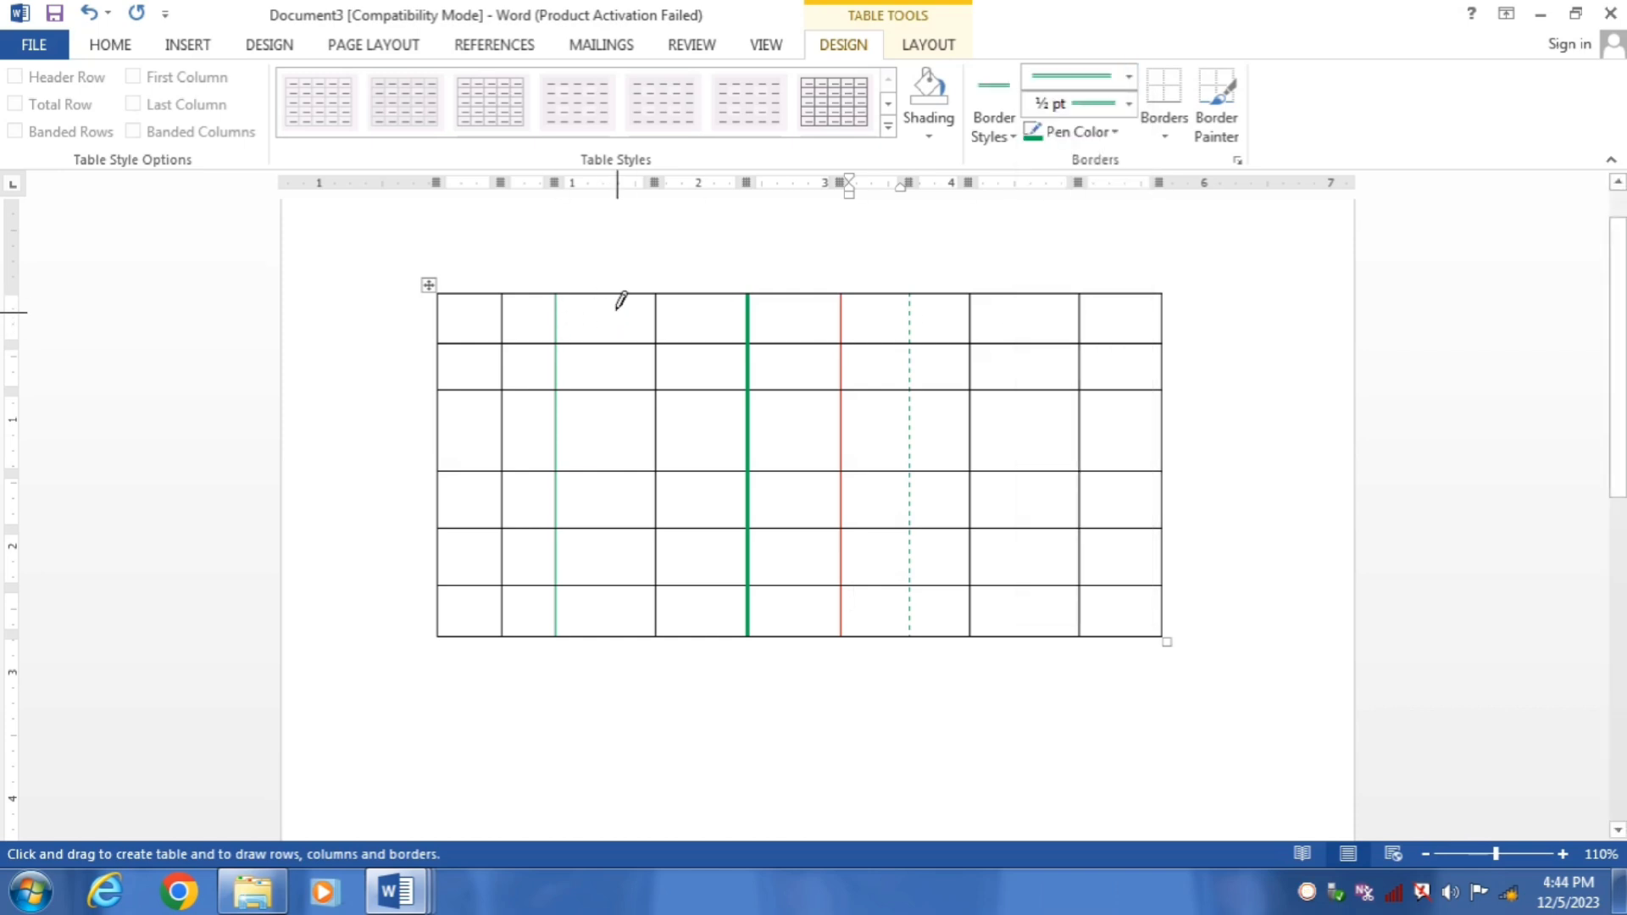
drag(602, 294, 602, 605)
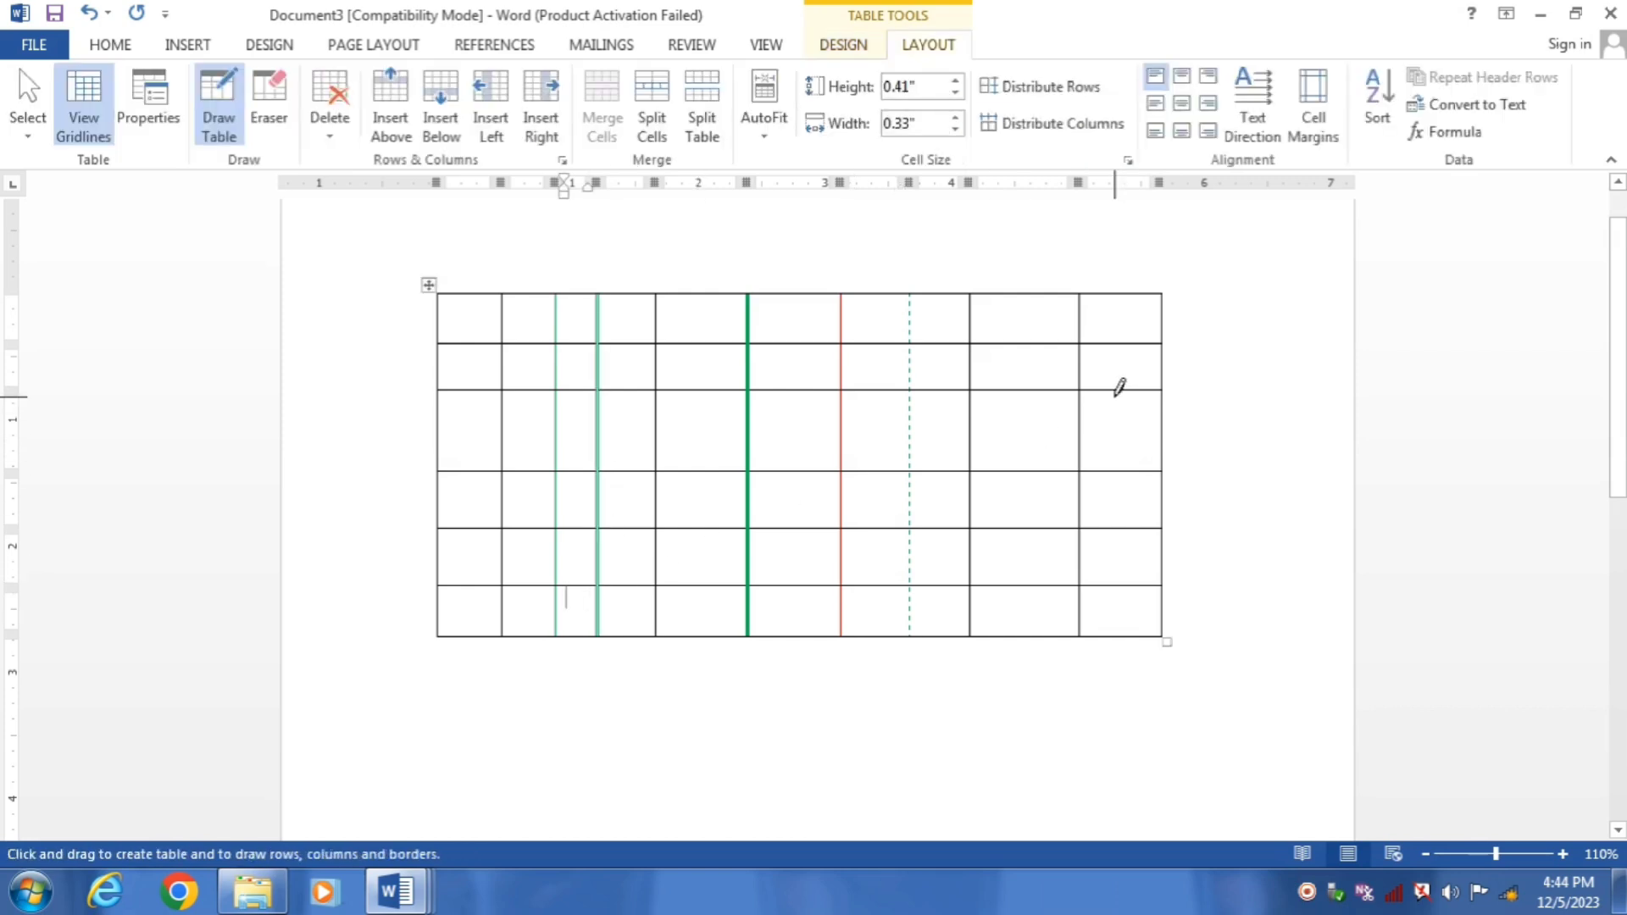
click(843, 41)
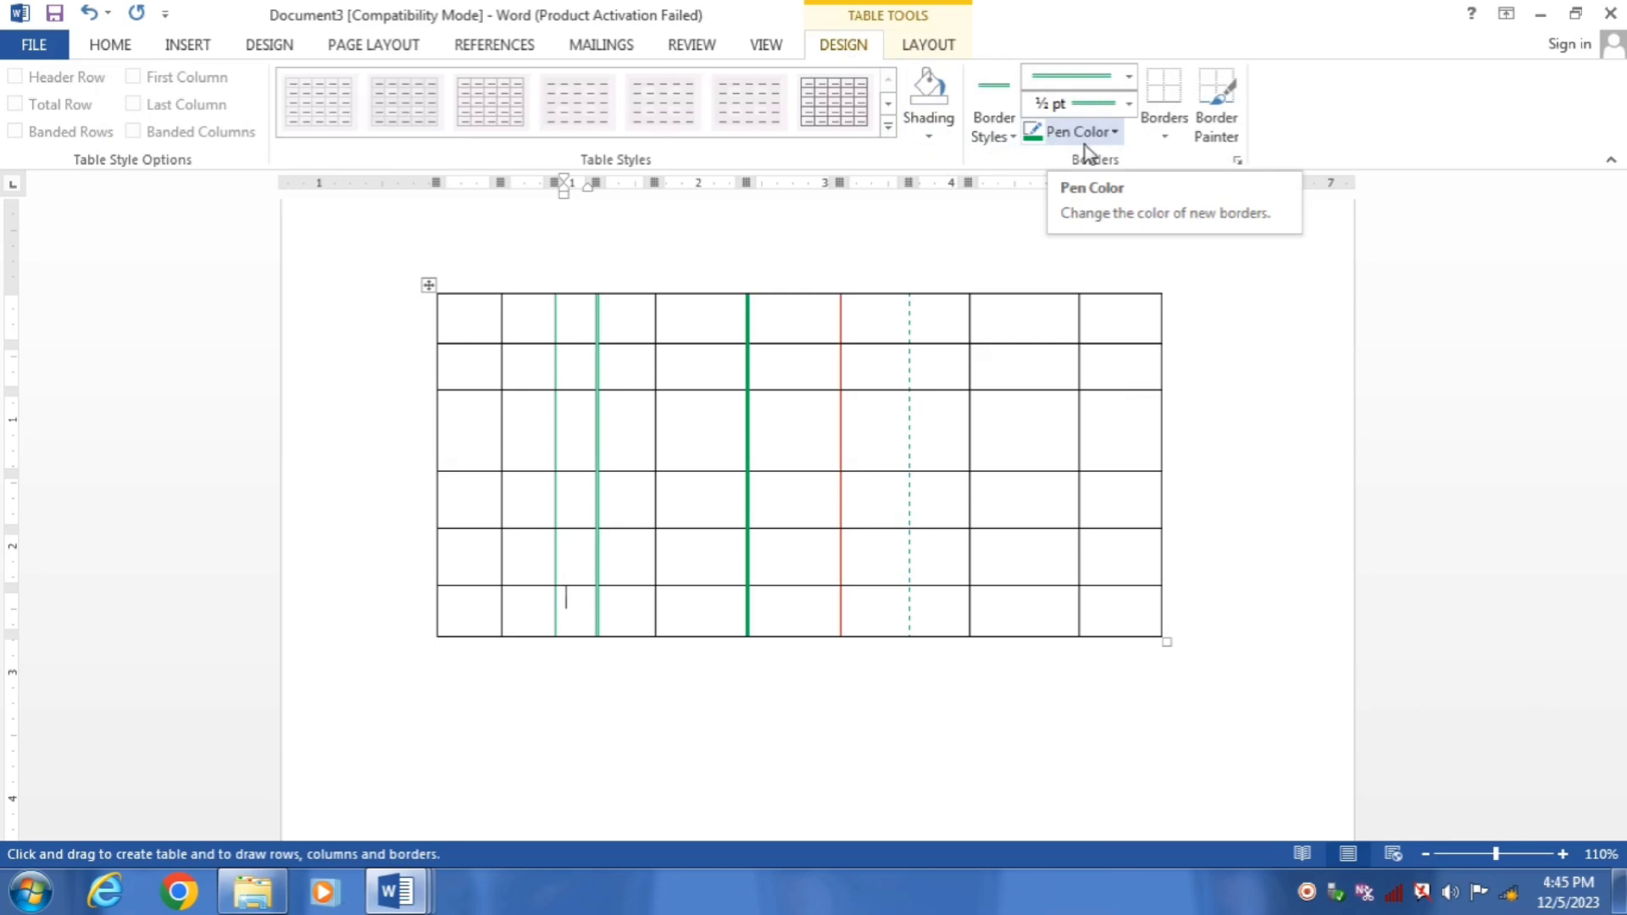
click(1128, 103)
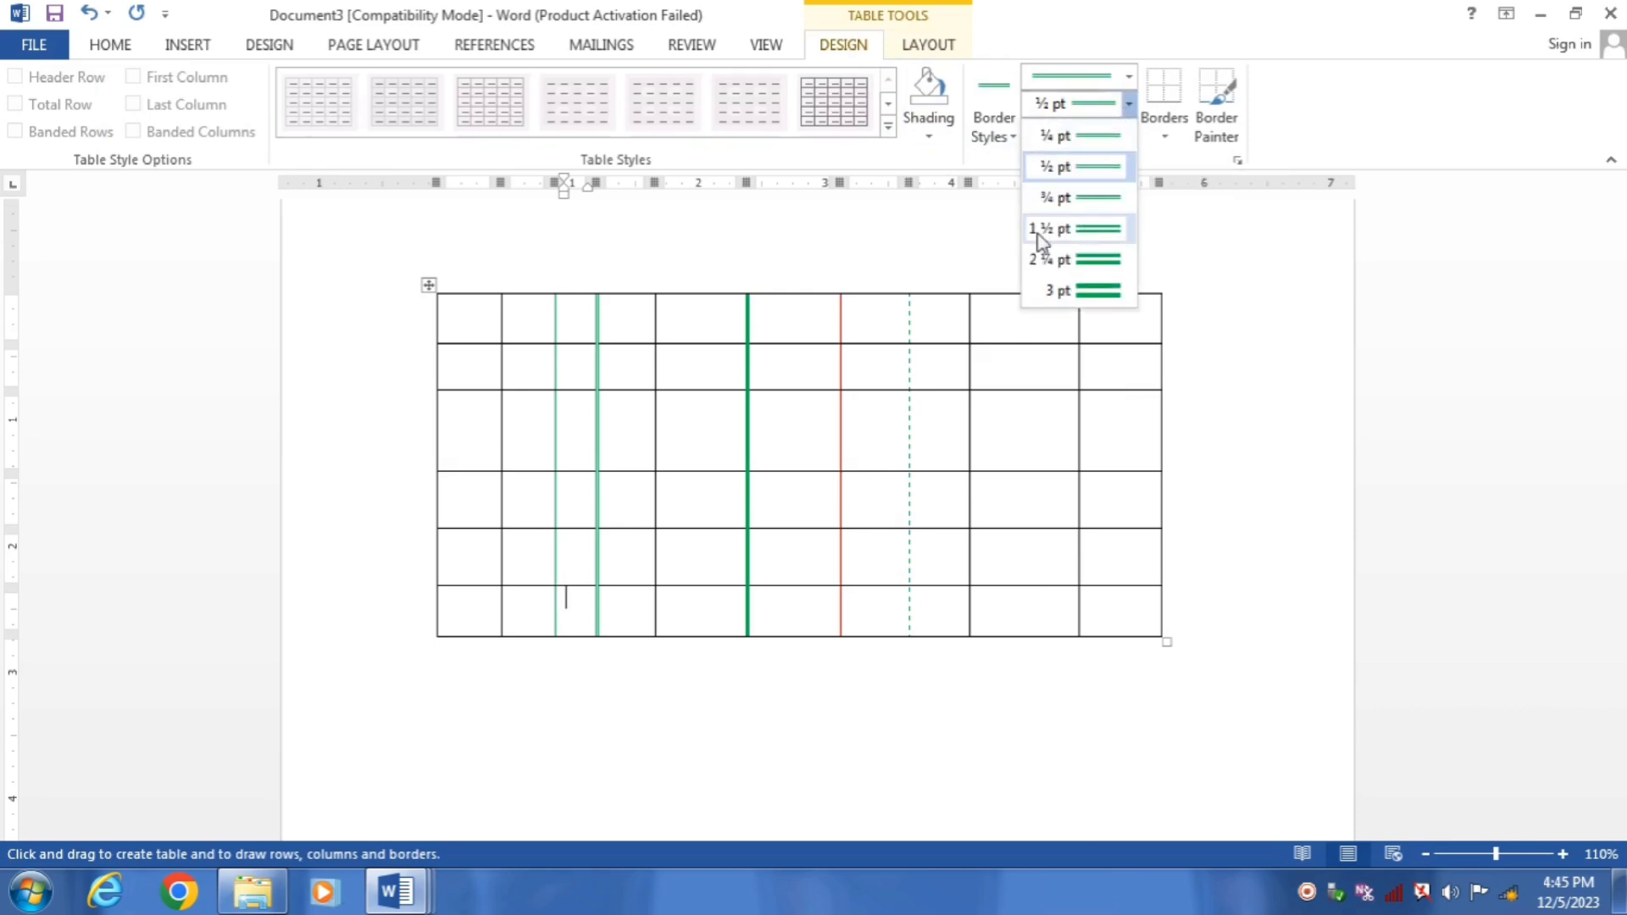
click(878, 341)
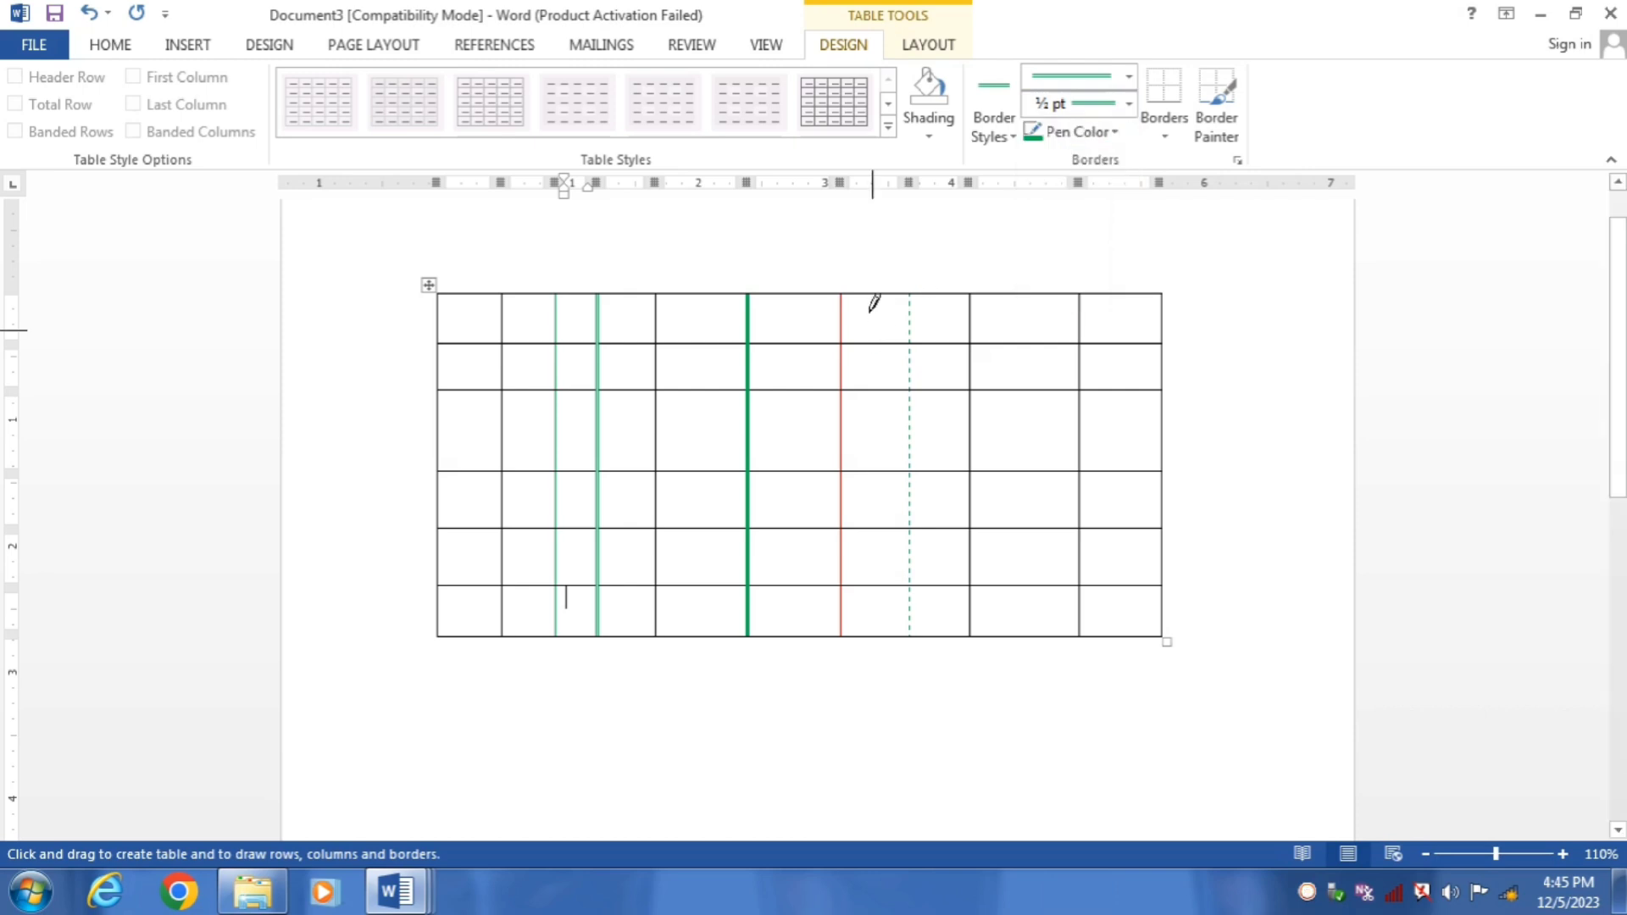
click(1133, 79)
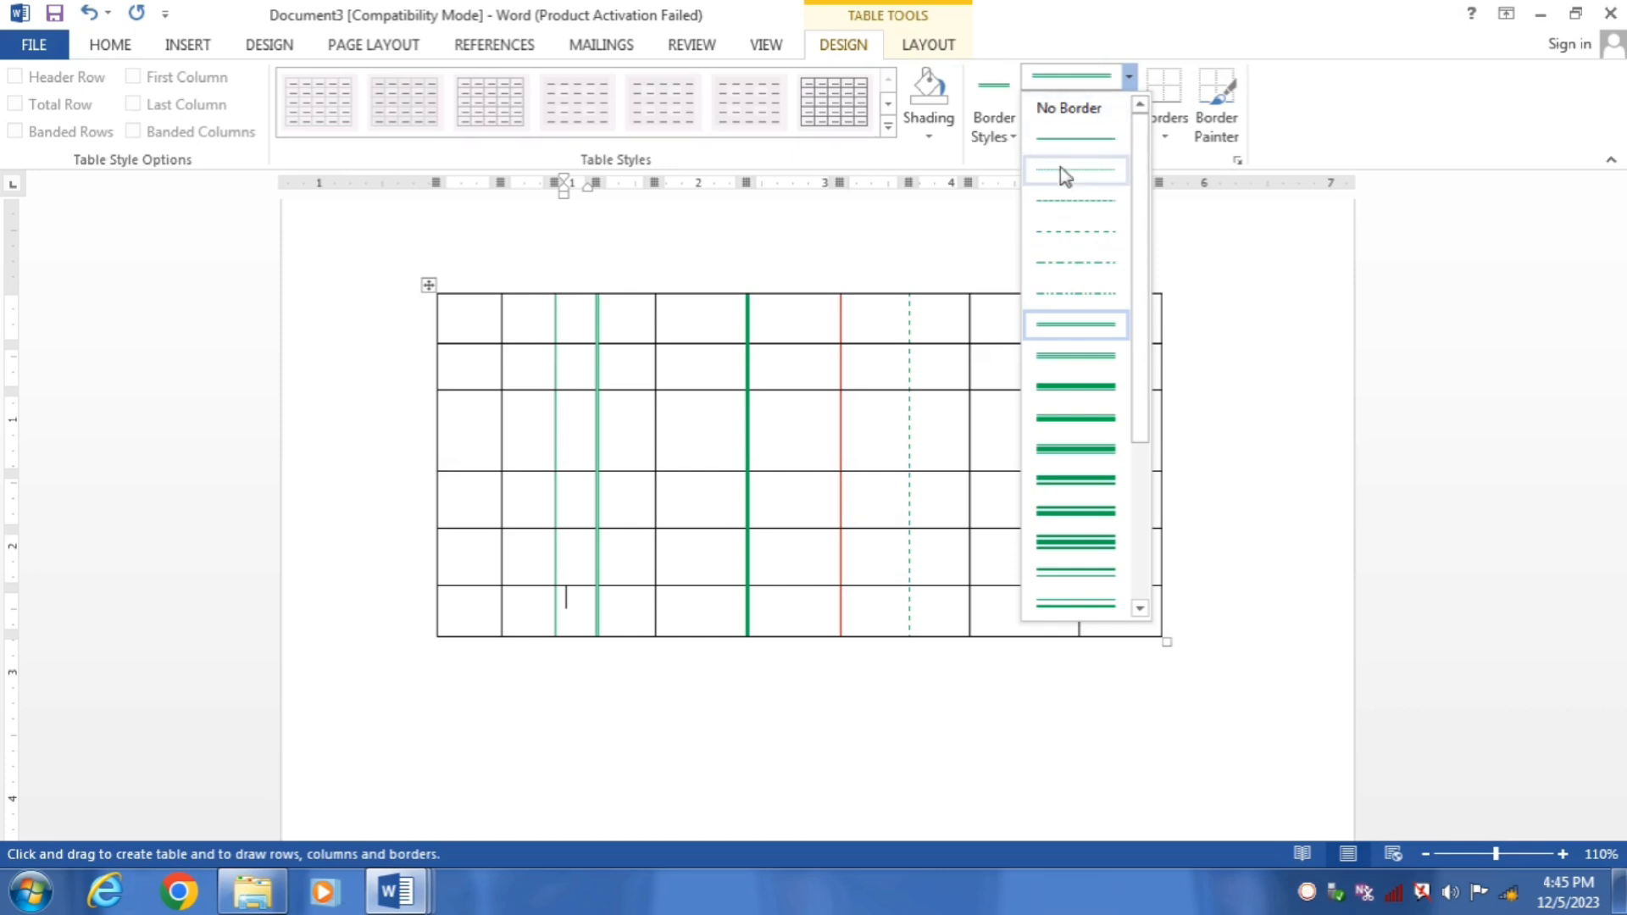
click(863, 347)
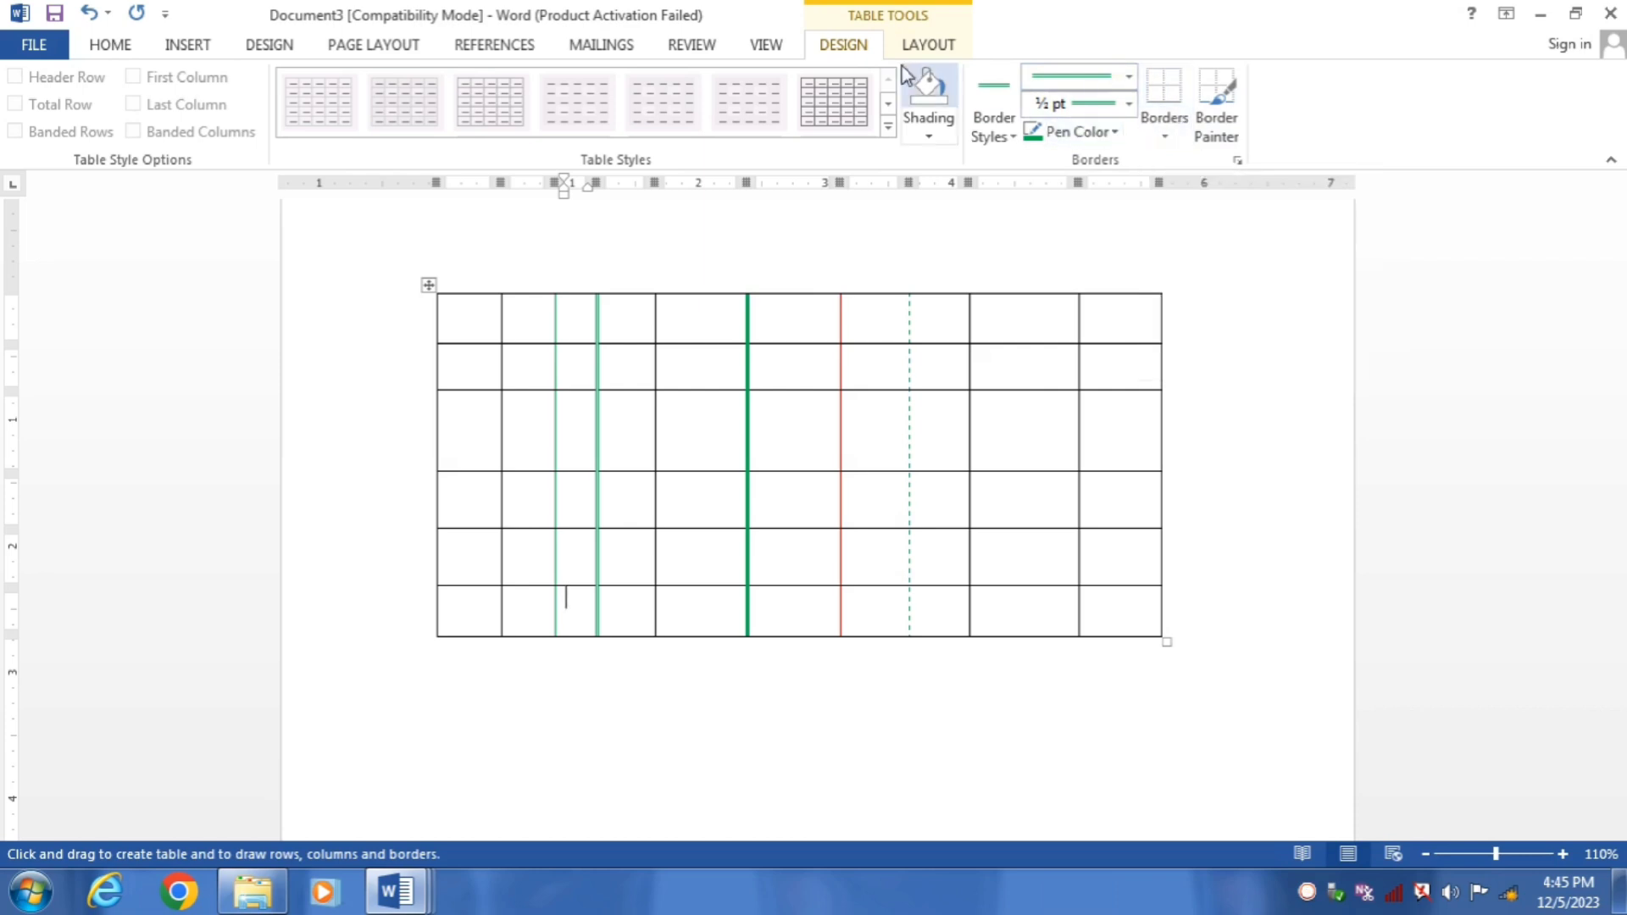
Erase the thick green vertical line from the table, from the first row to the last
click(930, 45)
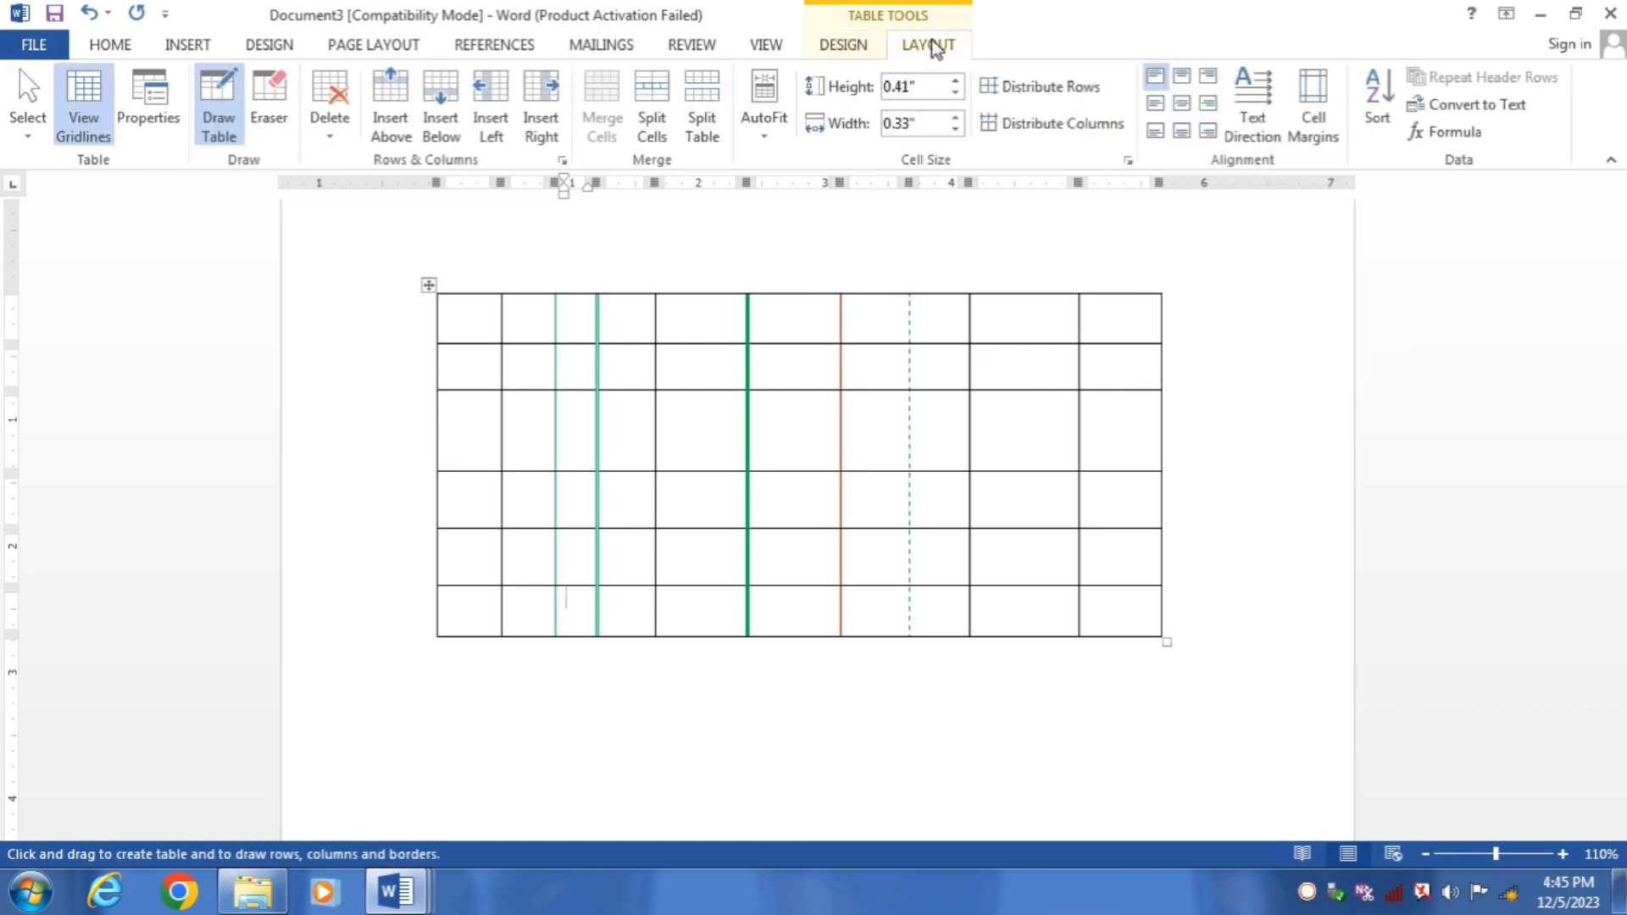
click(270, 106)
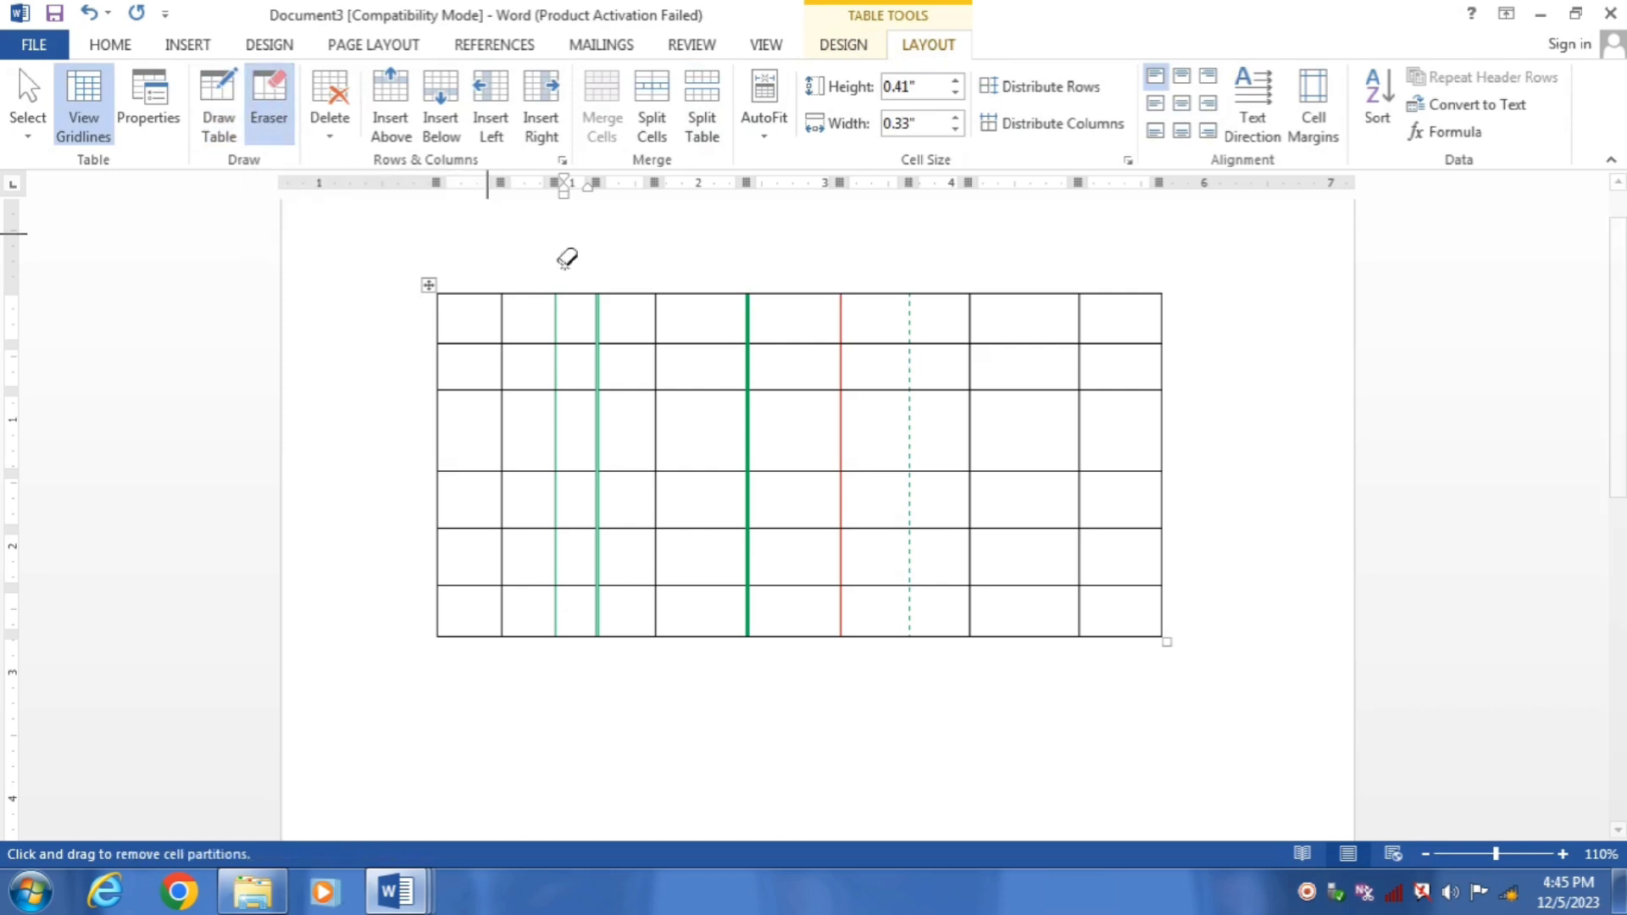
click(747, 309)
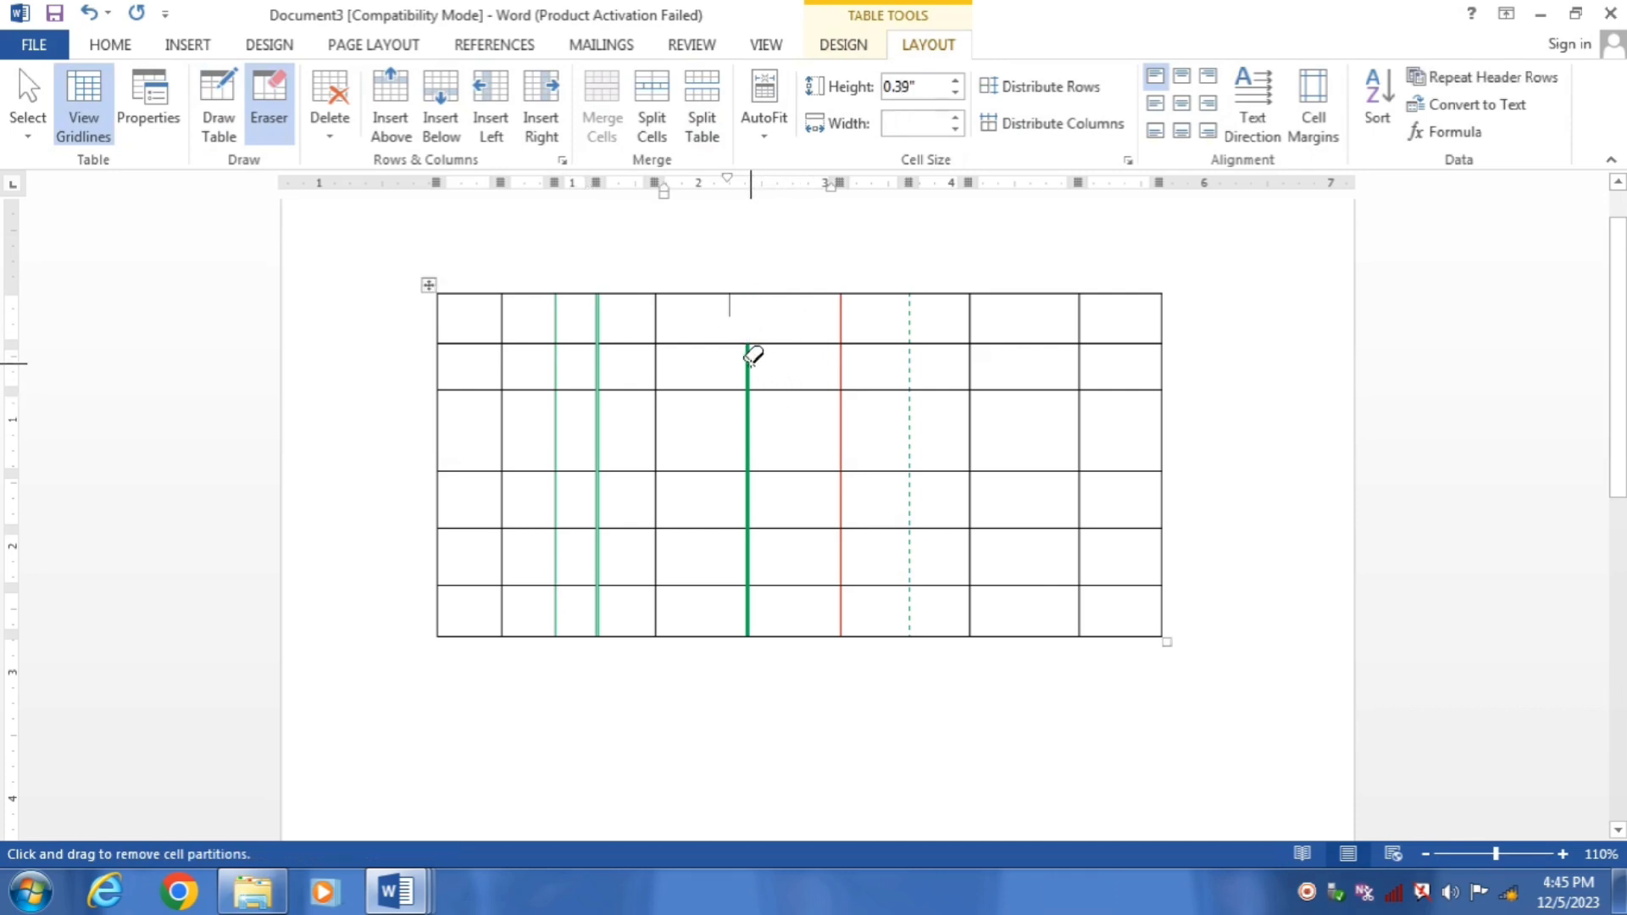
drag(748, 356, 748, 356)
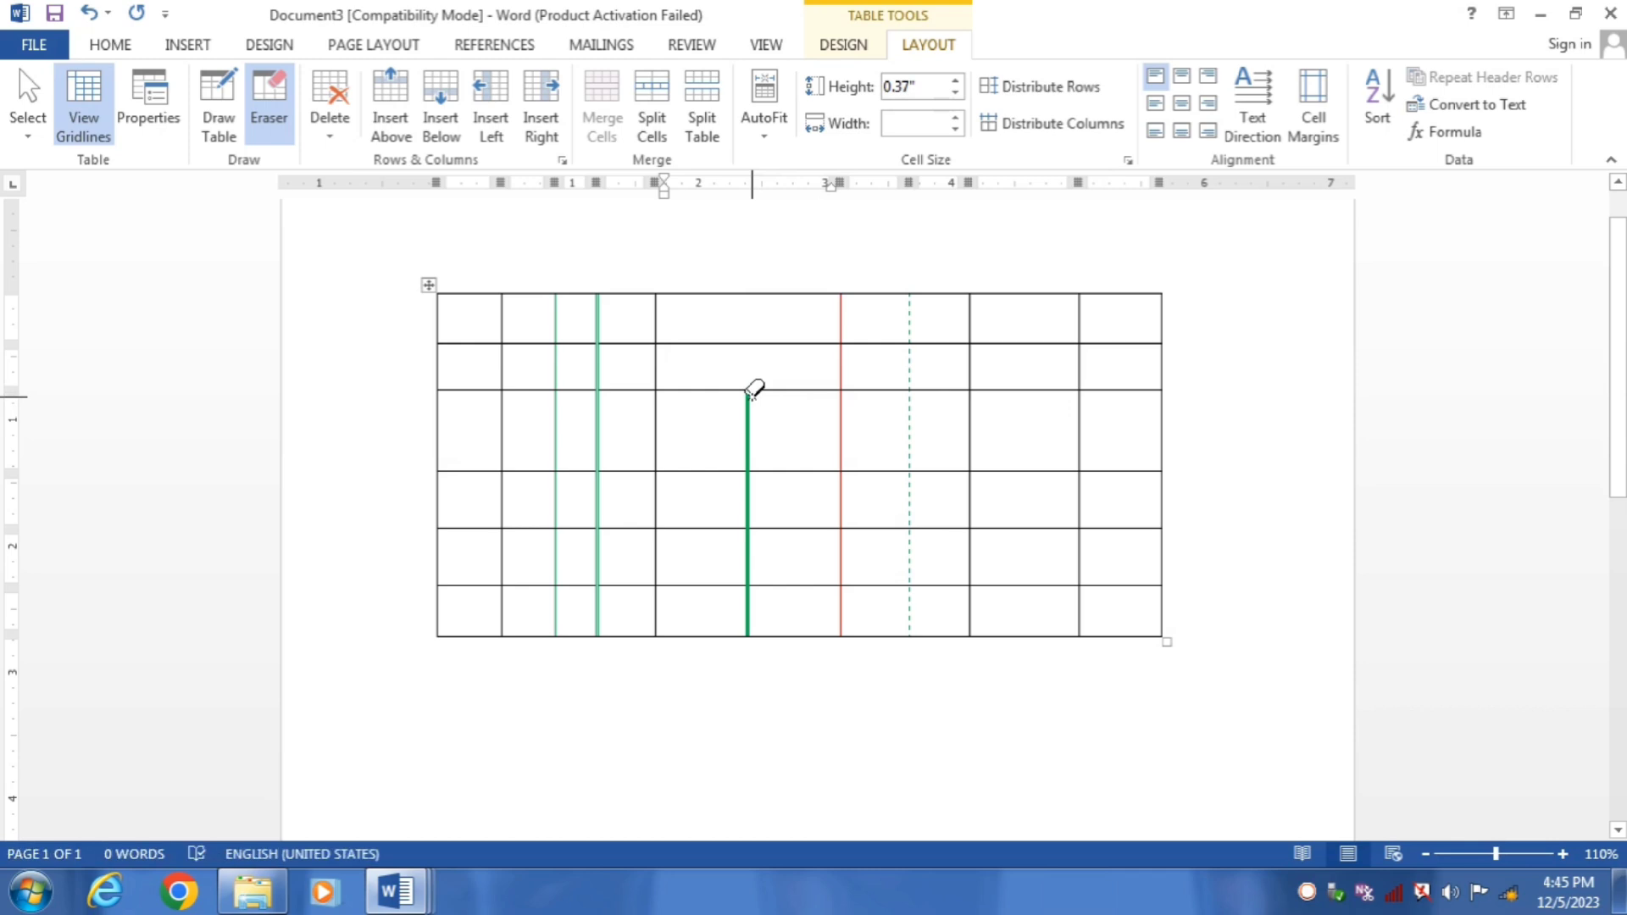
drag(753, 400, 742, 614)
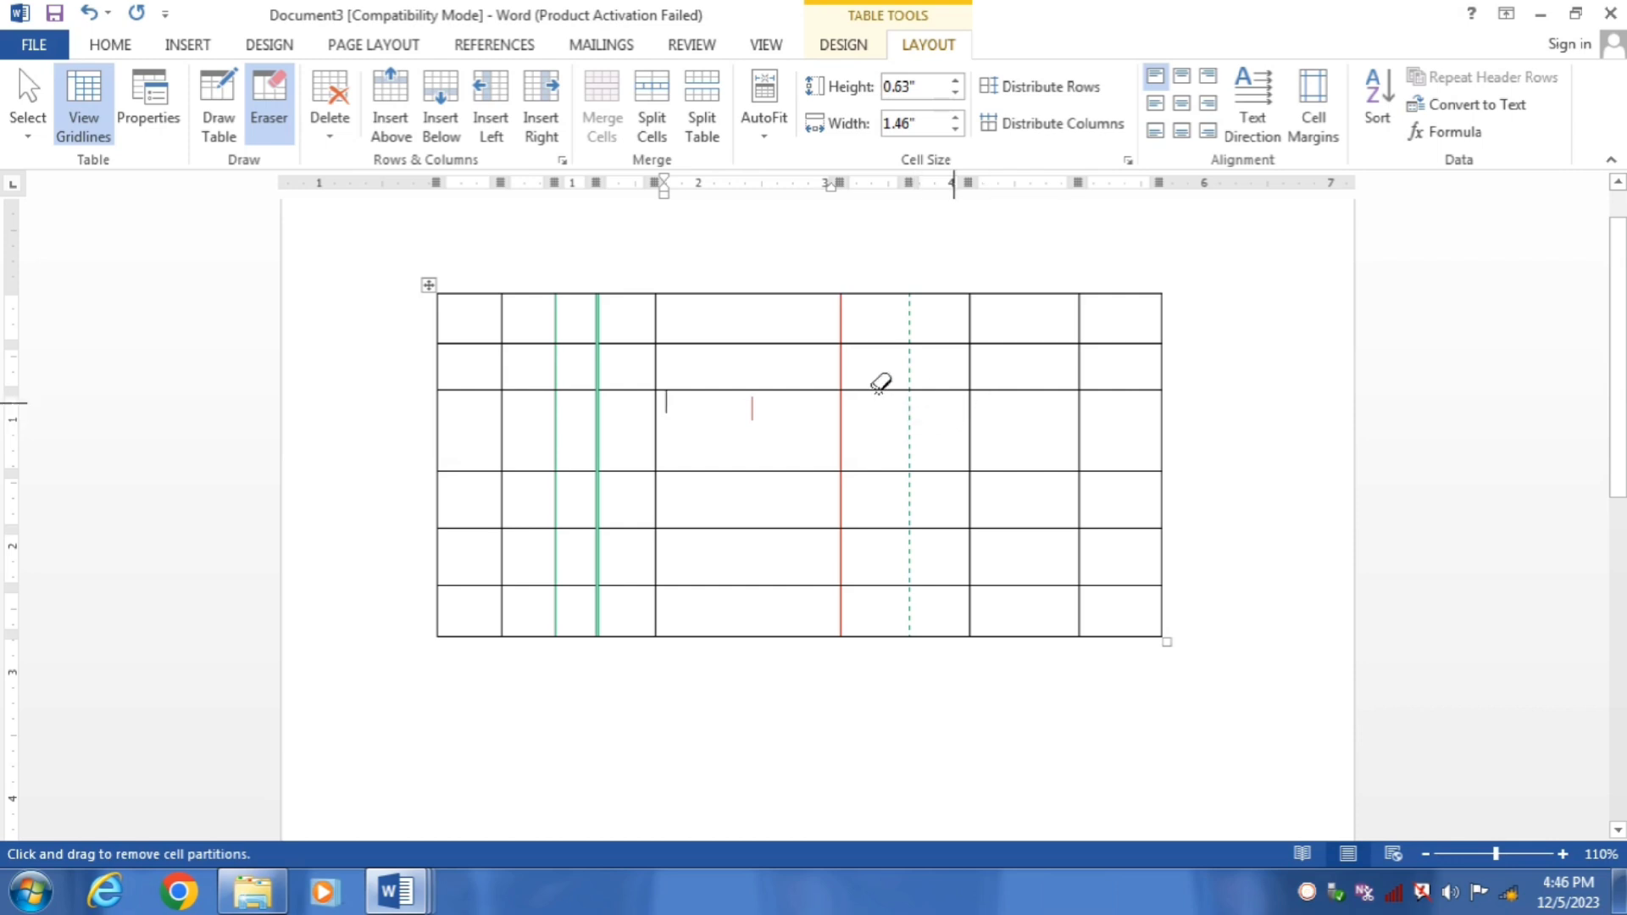
Erase the inner borders of the table's middle area and the row lines in the second-to-last column
drag(762, 326, 940, 442)
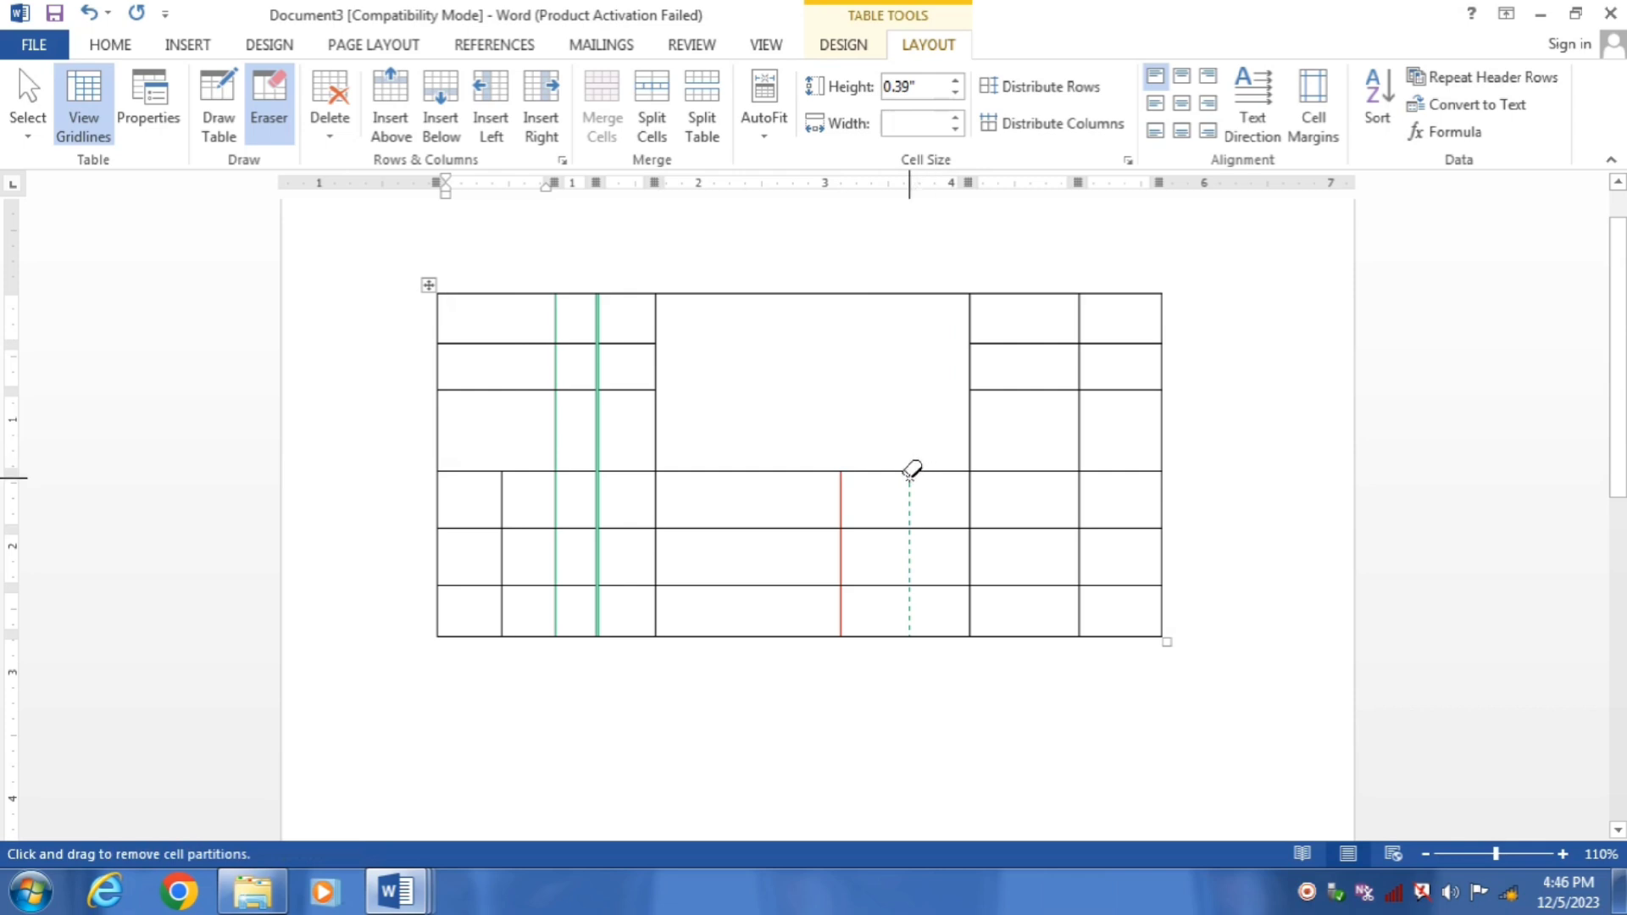
mouse_move(777, 421)
mouse_down()
mouse_move(923, 497)
mouse_move(937, 561)
mouse_up()
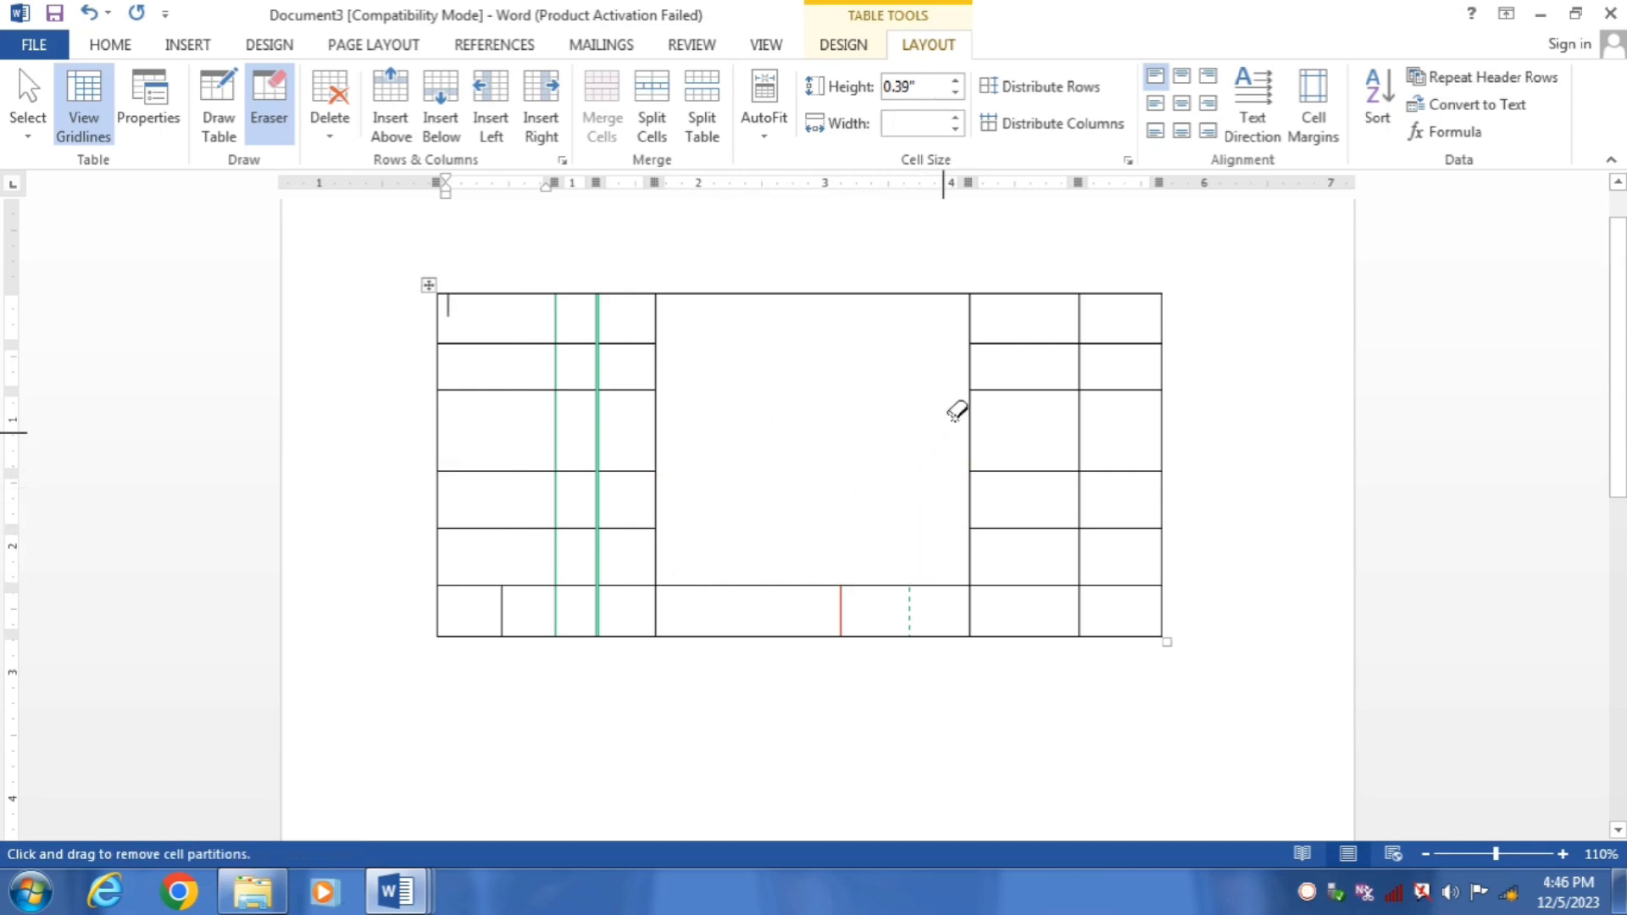
click(970, 312)
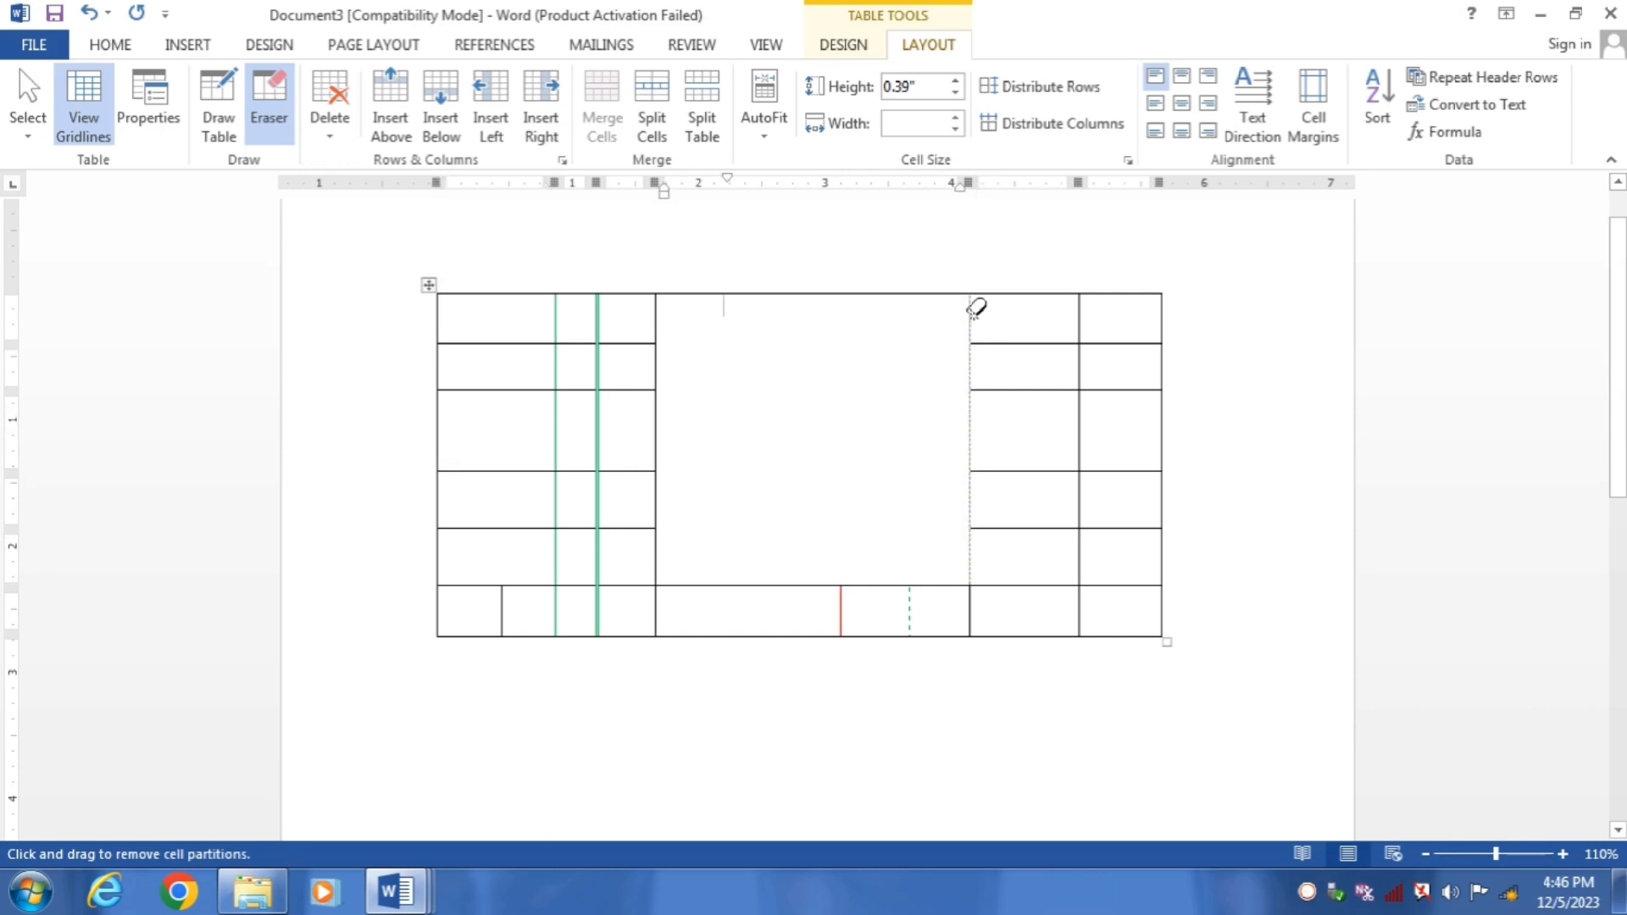
click(974, 307)
click(1034, 388)
click(1040, 343)
click(1034, 469)
click(1032, 527)
click(1013, 585)
click(958, 583)
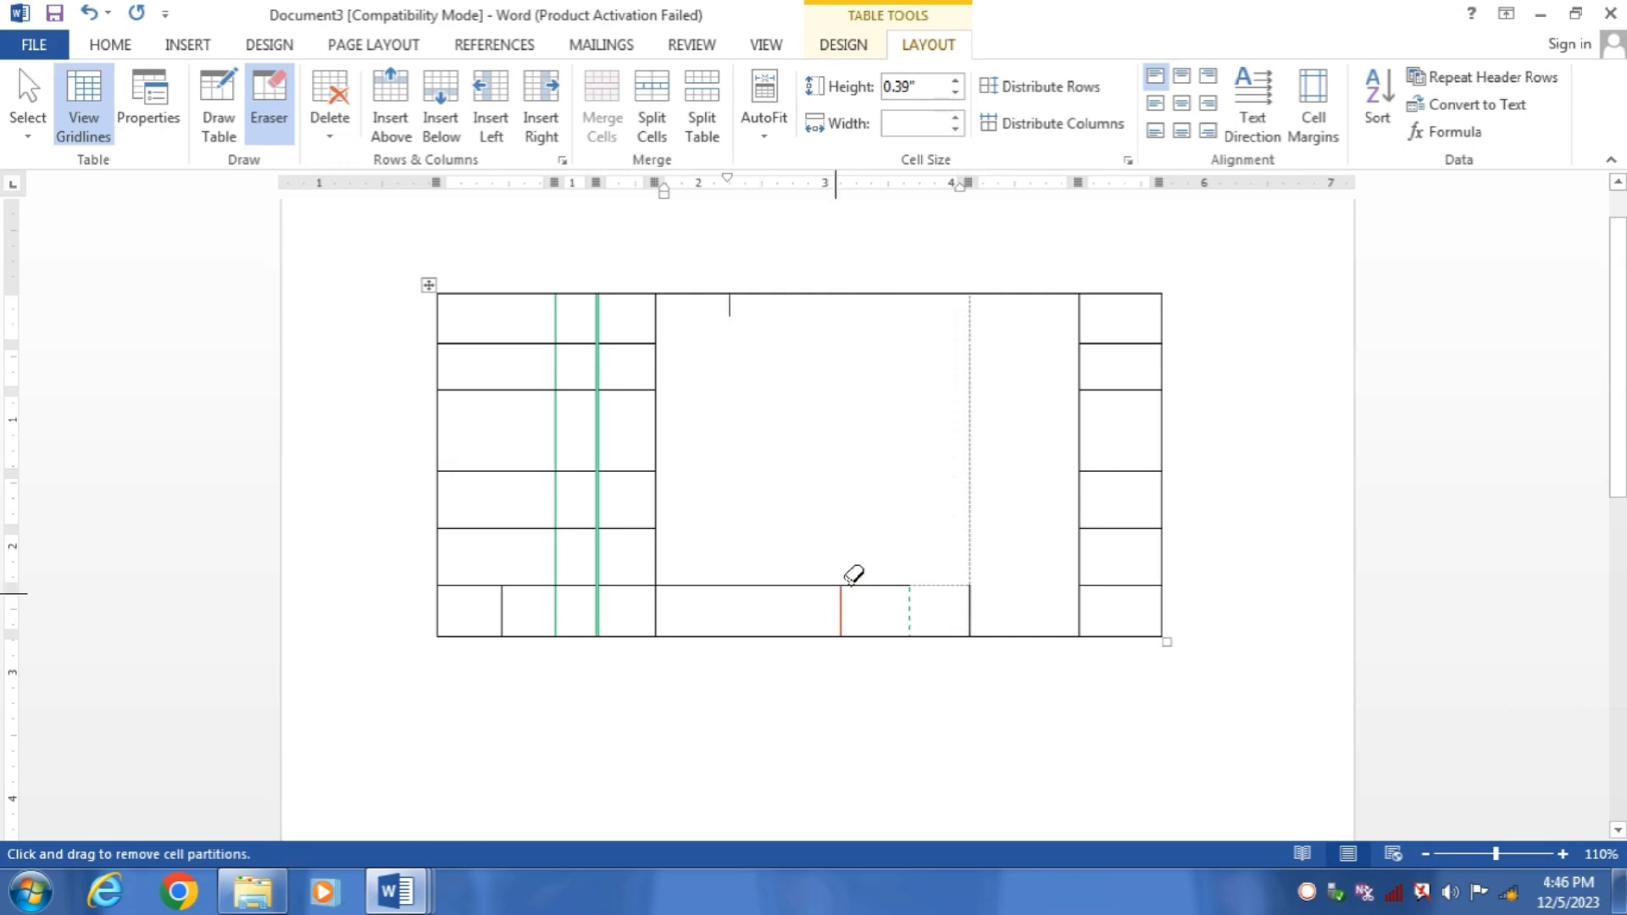
click(877, 585)
Erase all remaining row lines, column lines and outer borders so that the whole table is removed
mouse_move(633, 325)
mouse_down()
mouse_move(1024, 508)
mouse_move(1029, 527)
mouse_up()
drag(497, 333, 898, 512)
mouse_move(565, 455)
mouse_down()
mouse_move(674, 561)
mouse_move(897, 585)
mouse_up()
mouse_move(960, 370)
mouse_down()
mouse_move(1111, 443)
mouse_move(1092, 464)
mouse_up()
drag(487, 437, 653, 637)
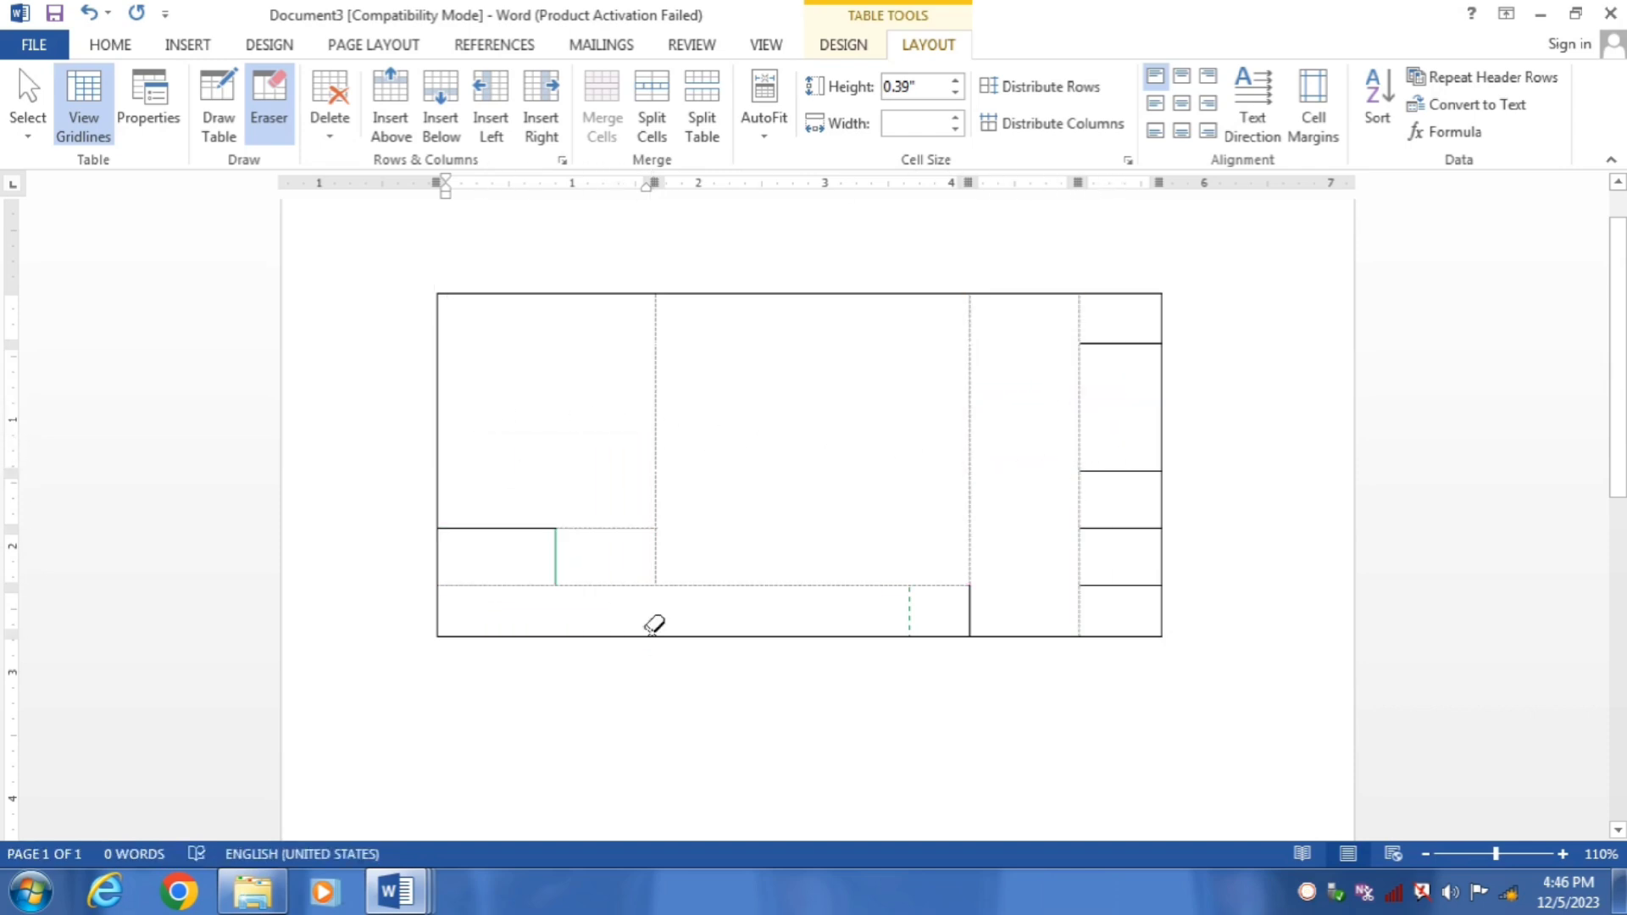
mouse_move(809, 497)
mouse_down()
mouse_move(893, 588)
mouse_move(988, 603)
mouse_move(1017, 589)
mouse_up()
mouse_move(1042, 429)
mouse_down()
mouse_move(1126, 504)
mouse_move(1149, 585)
mouse_up()
drag(1073, 325, 1156, 391)
mouse_move(373, 259)
mouse_down()
mouse_move(813, 509)
mouse_move(1201, 683)
mouse_up()
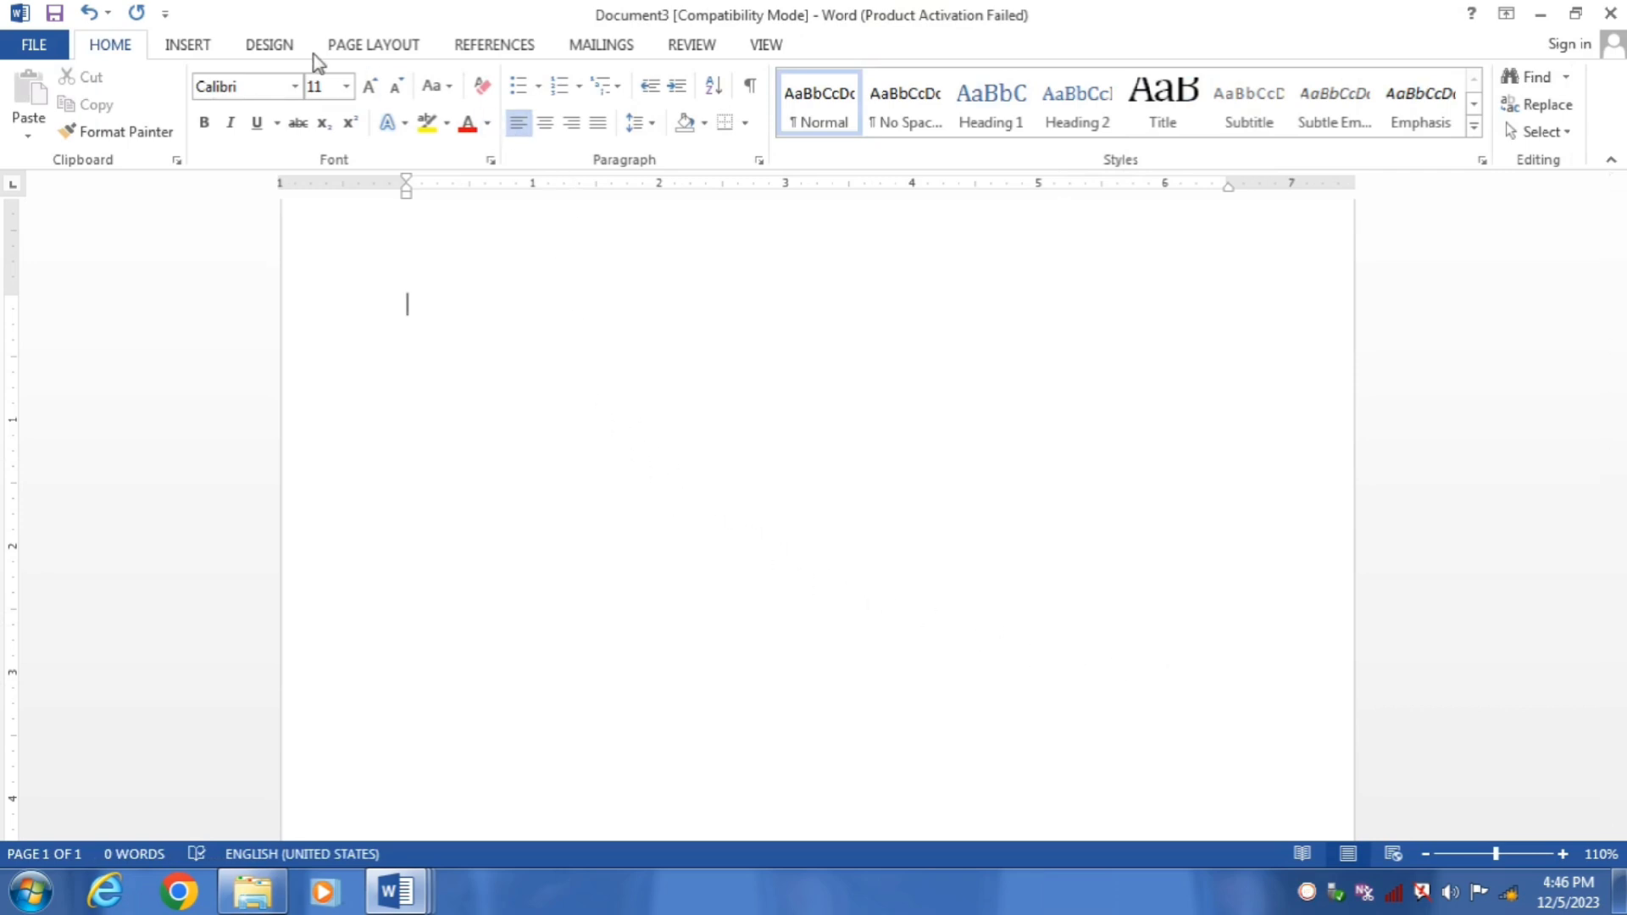
Draw a new table frame about 5.74" wide and 2.89" high and split it with two full-height vertical lines
click(184, 47)
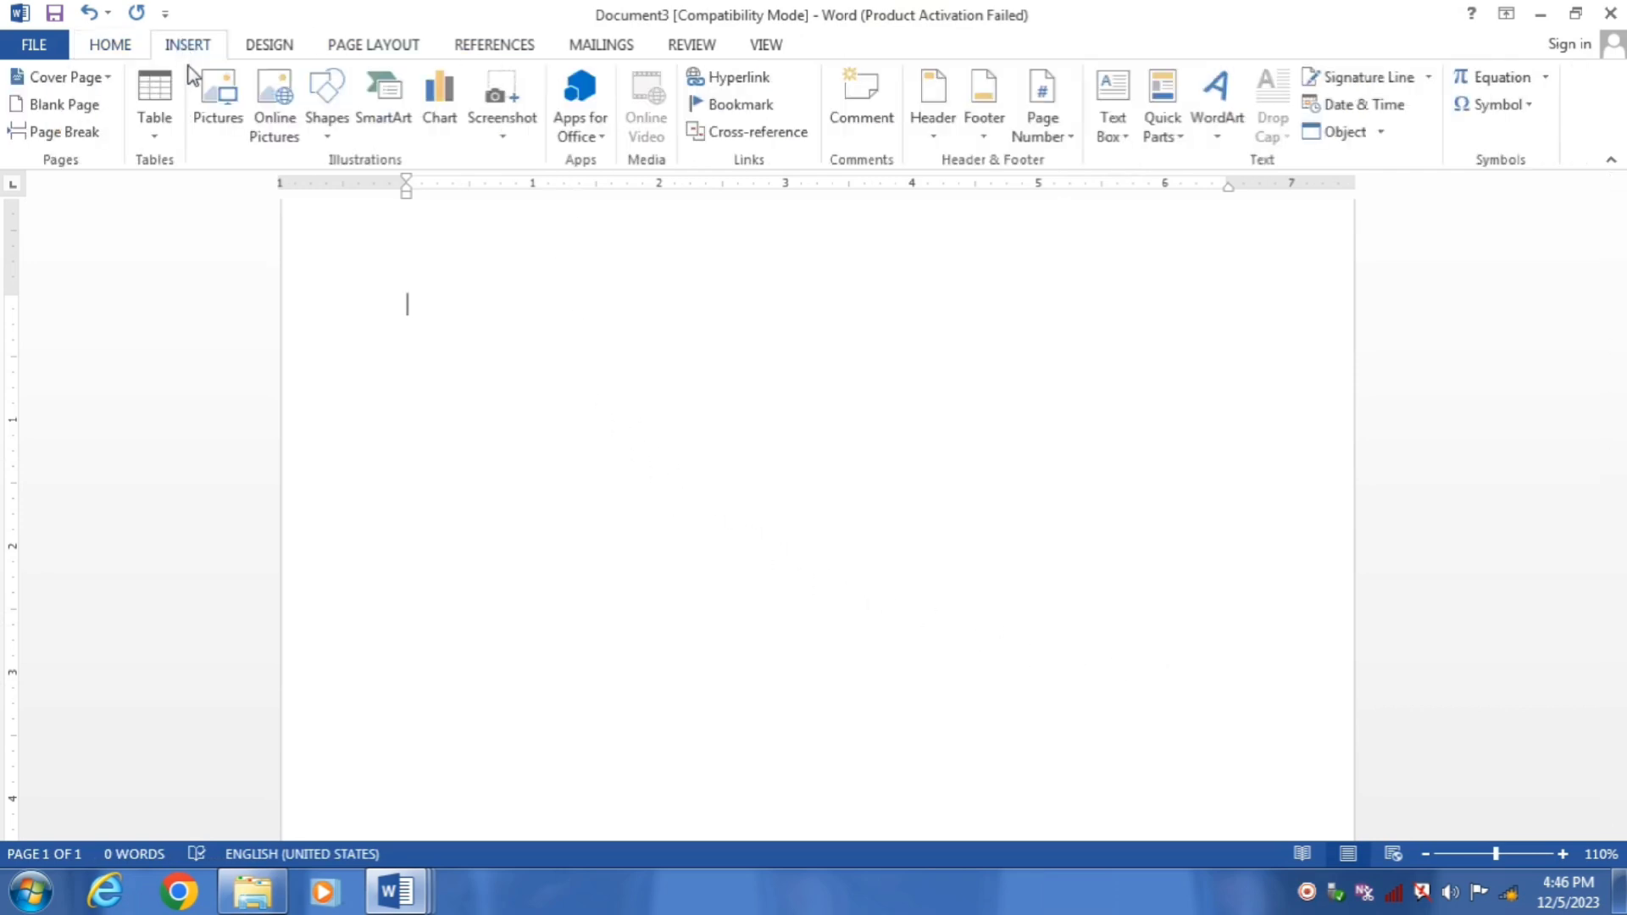
click(158, 137)
click(268, 407)
mouse_move(470, 354)
mouse_down()
mouse_move(950, 644)
mouse_move(1196, 720)
mouse_up()
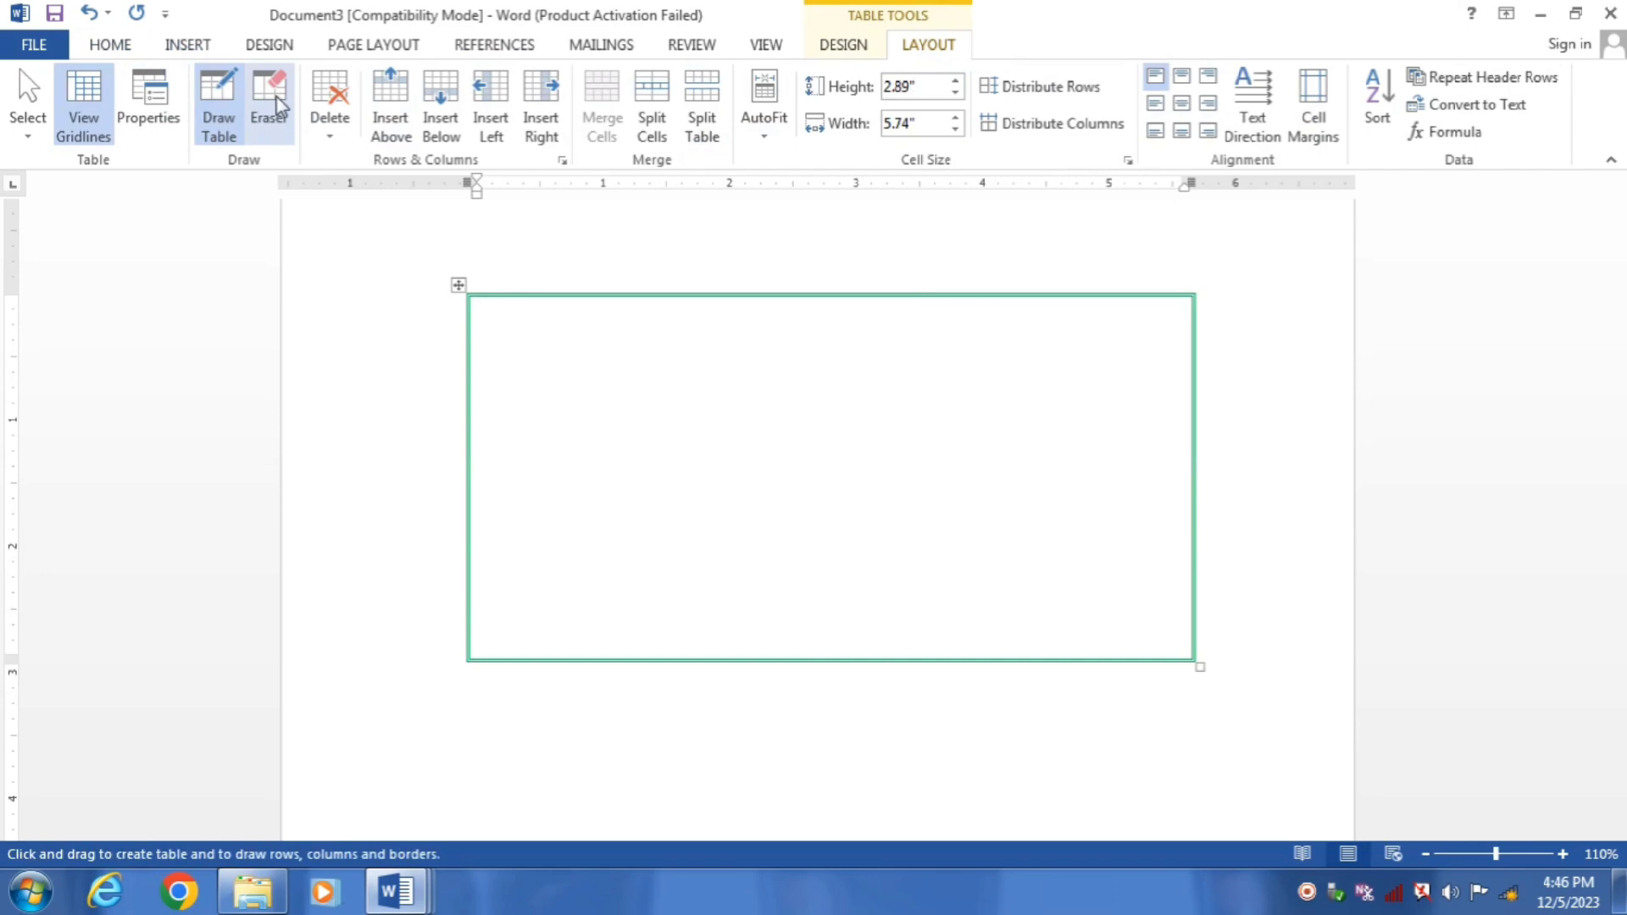
mouse_move(628, 297)
mouse_down()
mouse_move(657, 614)
mouse_move(628, 657)
mouse_up()
drag(839, 298, 821, 597)
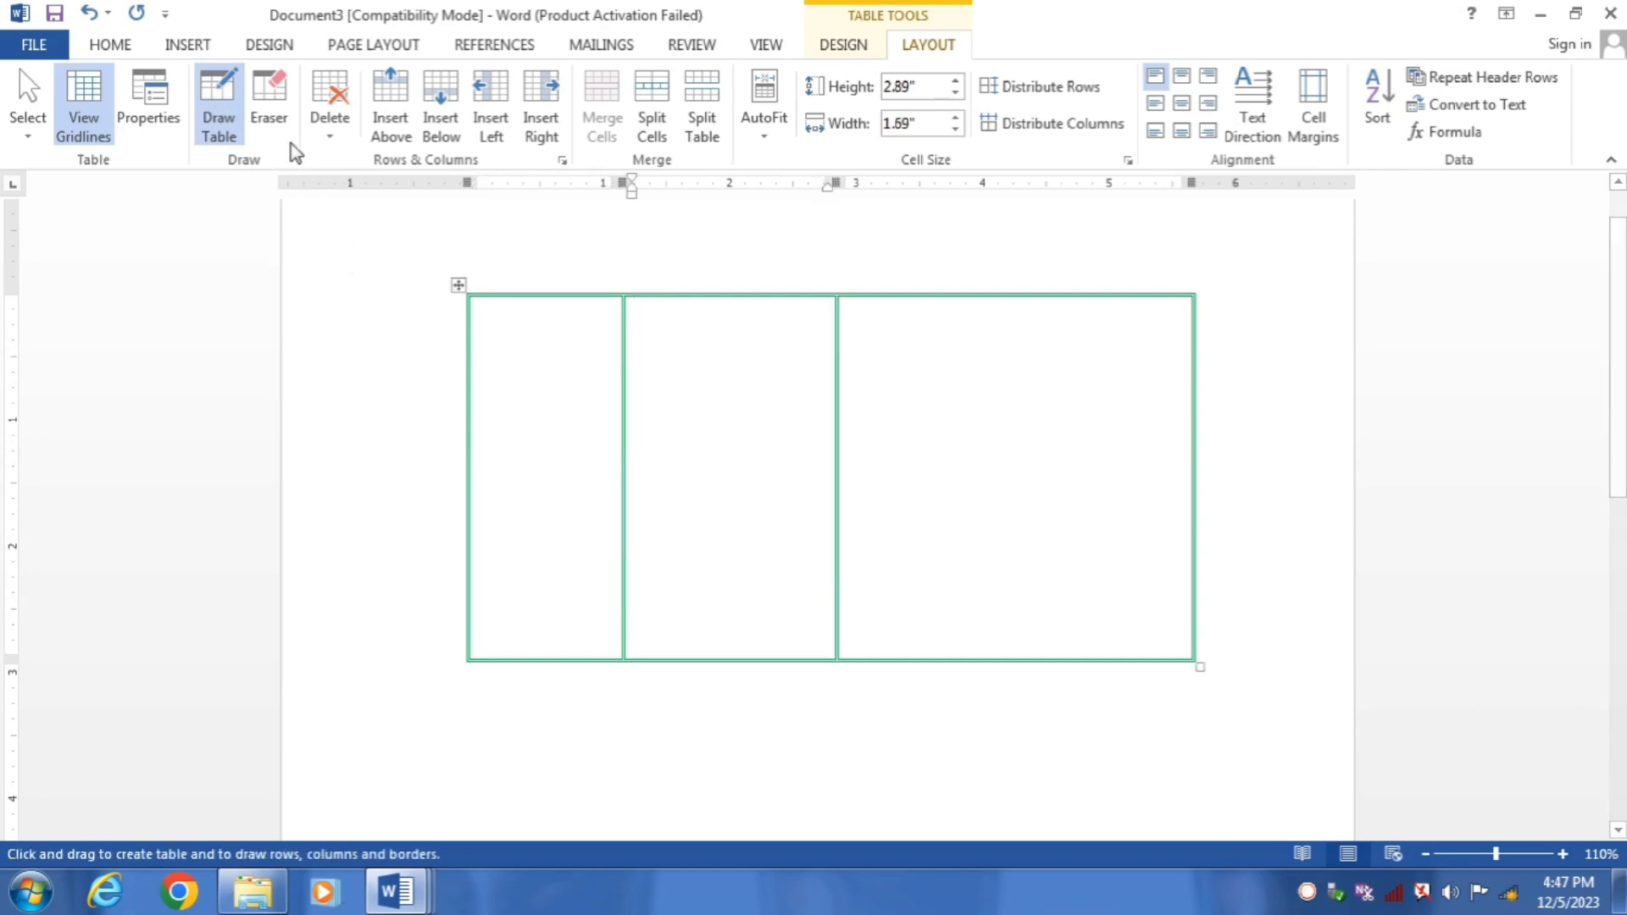
Erase both vertical lines inside the new table and delete the remaining frame from the document
click(268, 106)
click(627, 330)
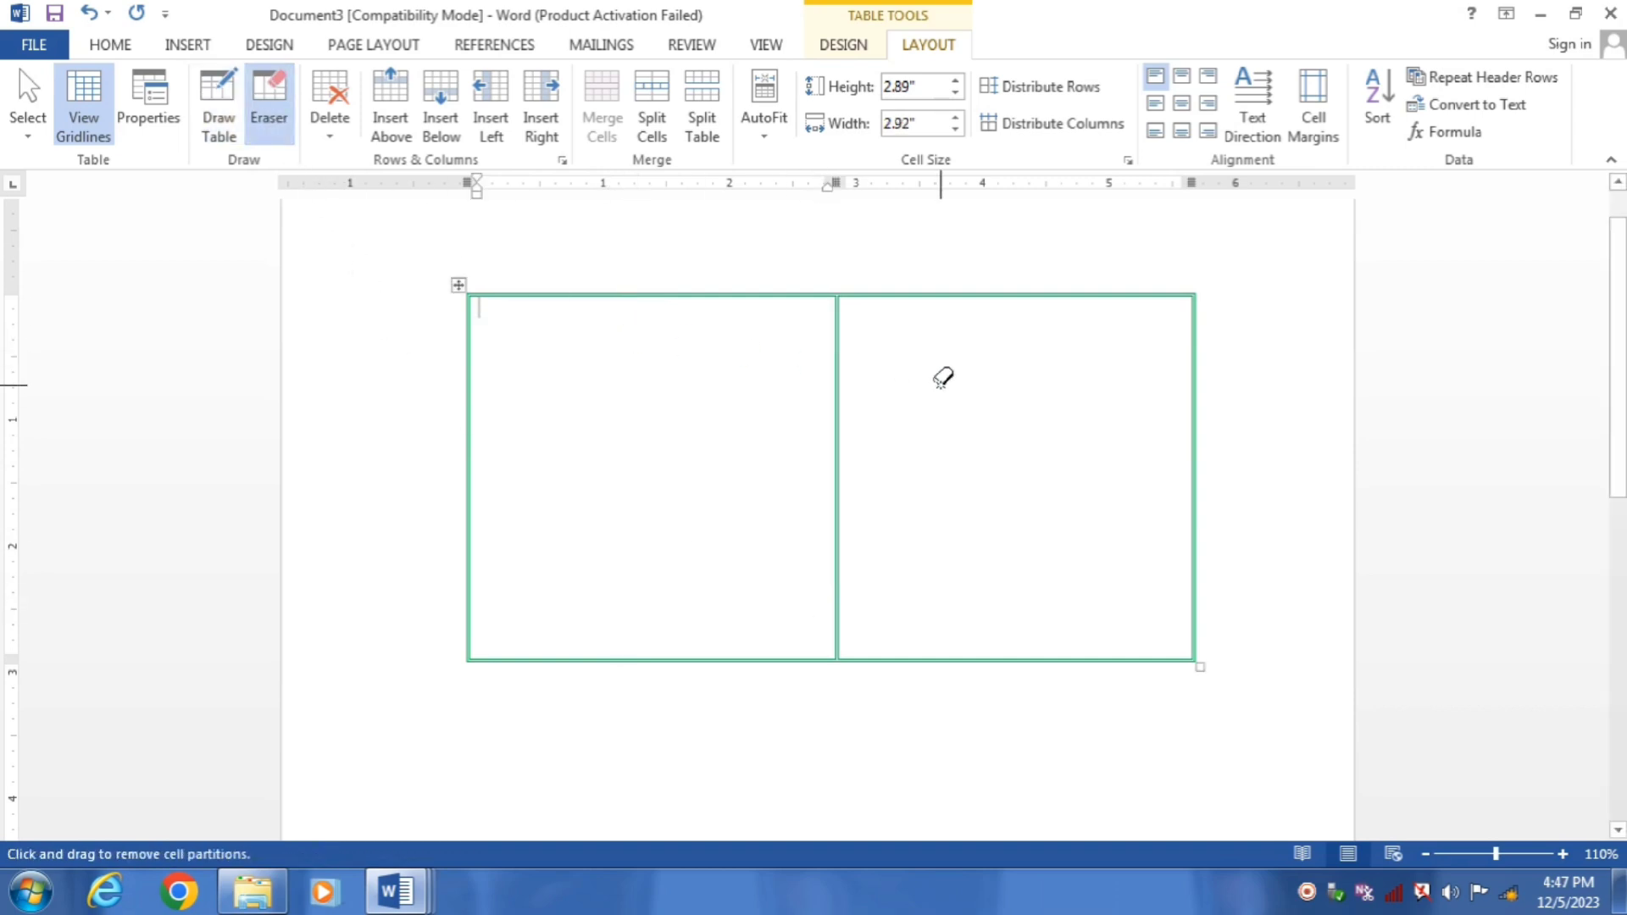
drag(583, 364, 1051, 490)
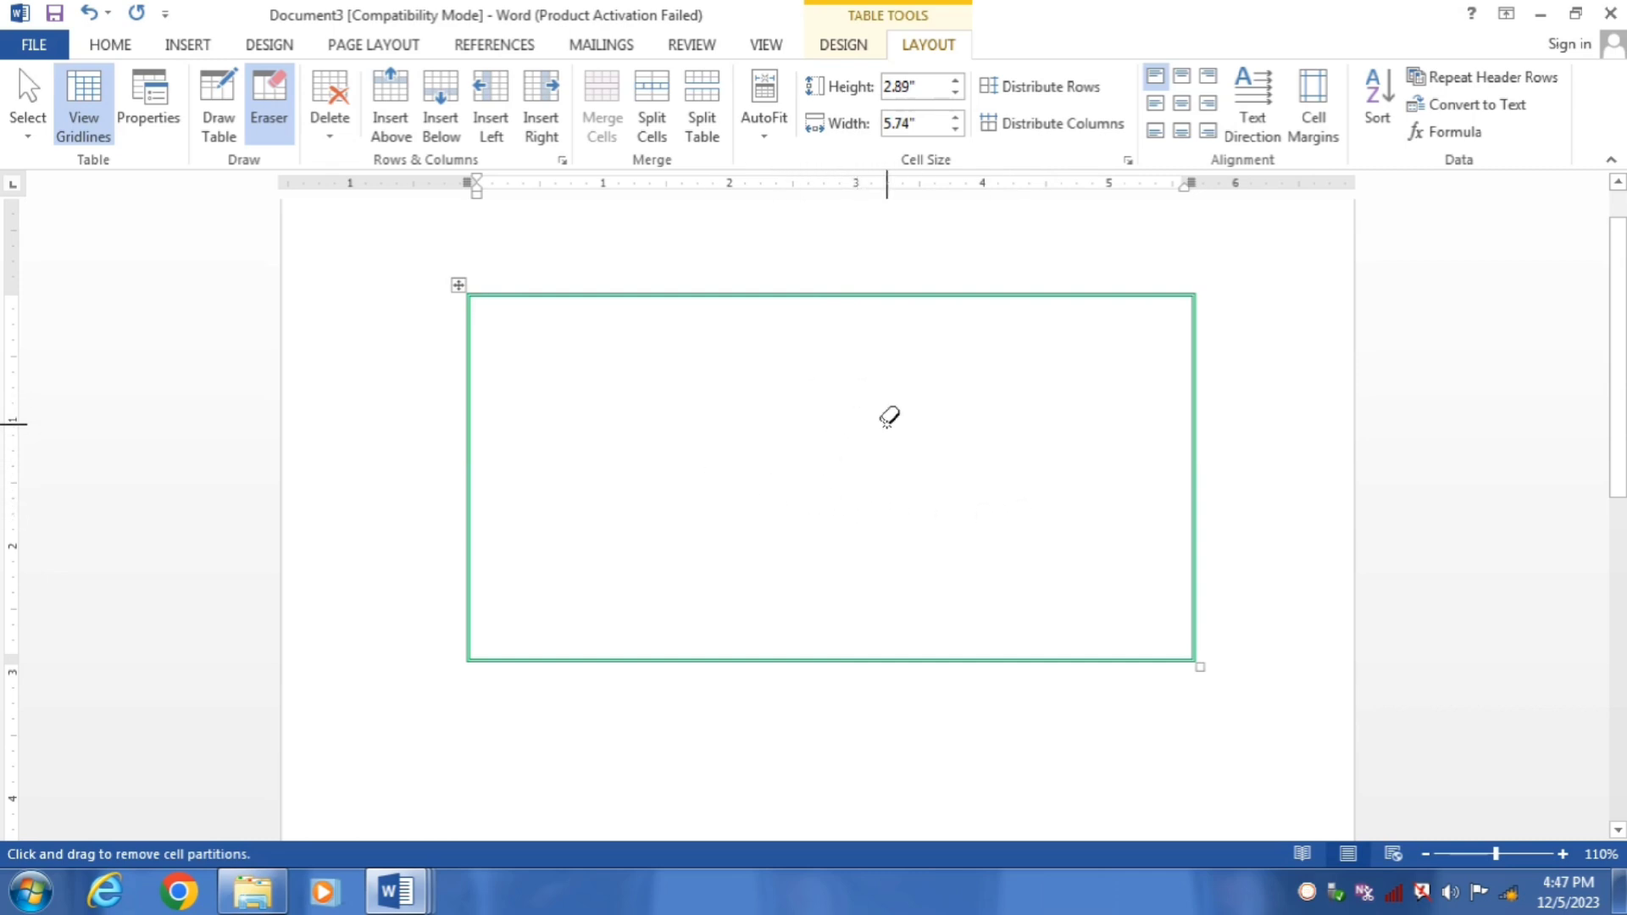
key(Escape)
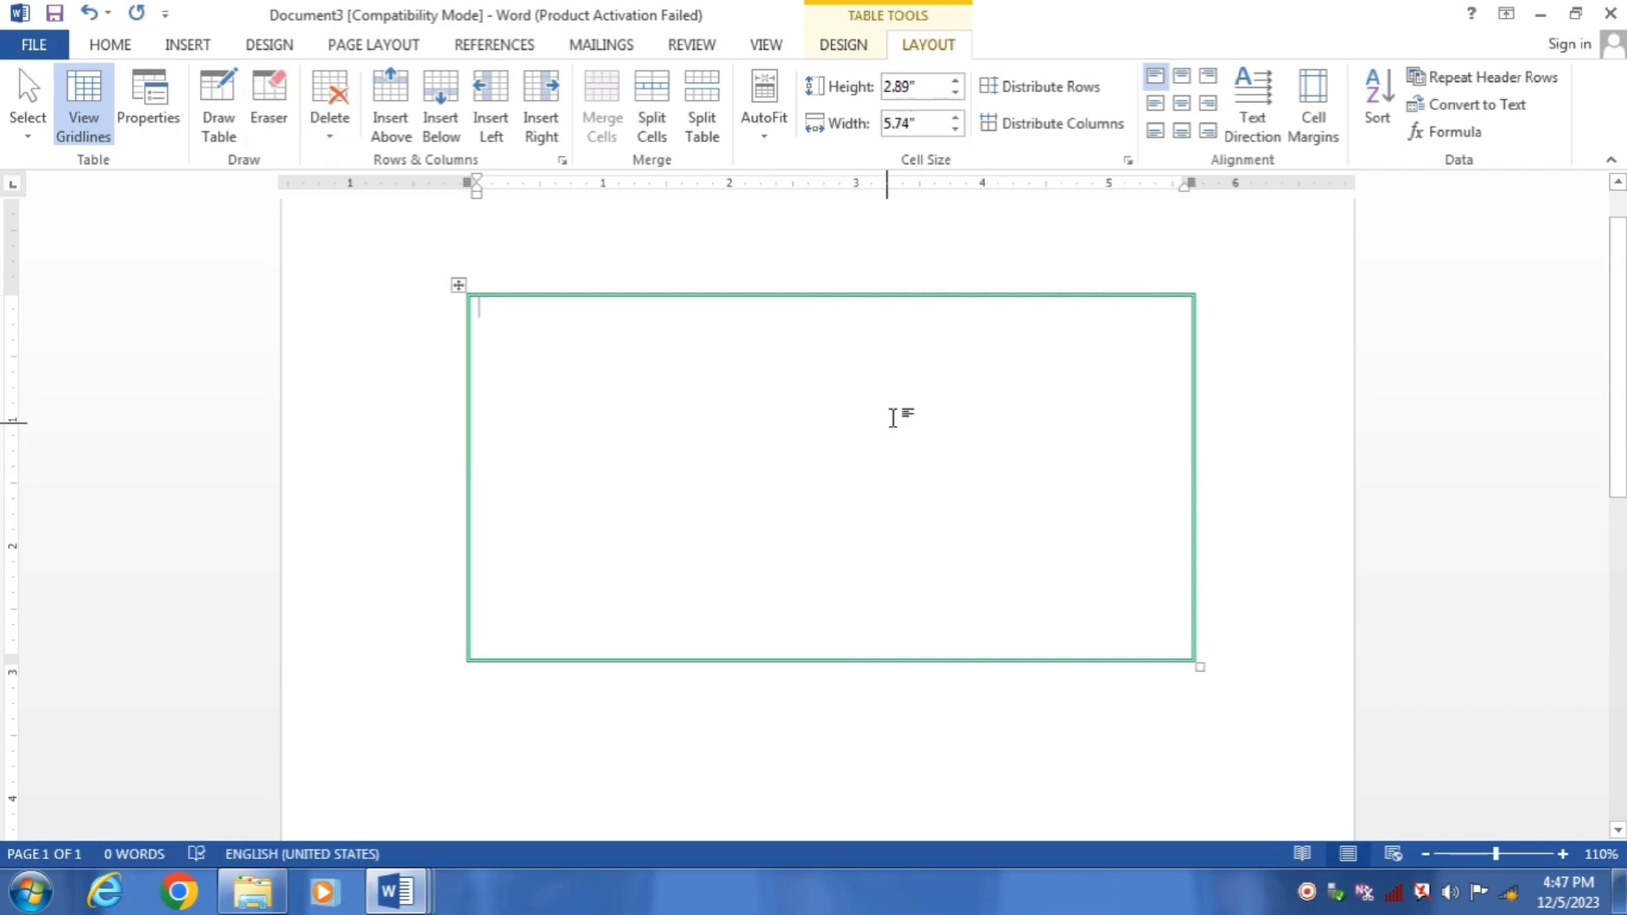
key(ctrl+a)
key(Delete)
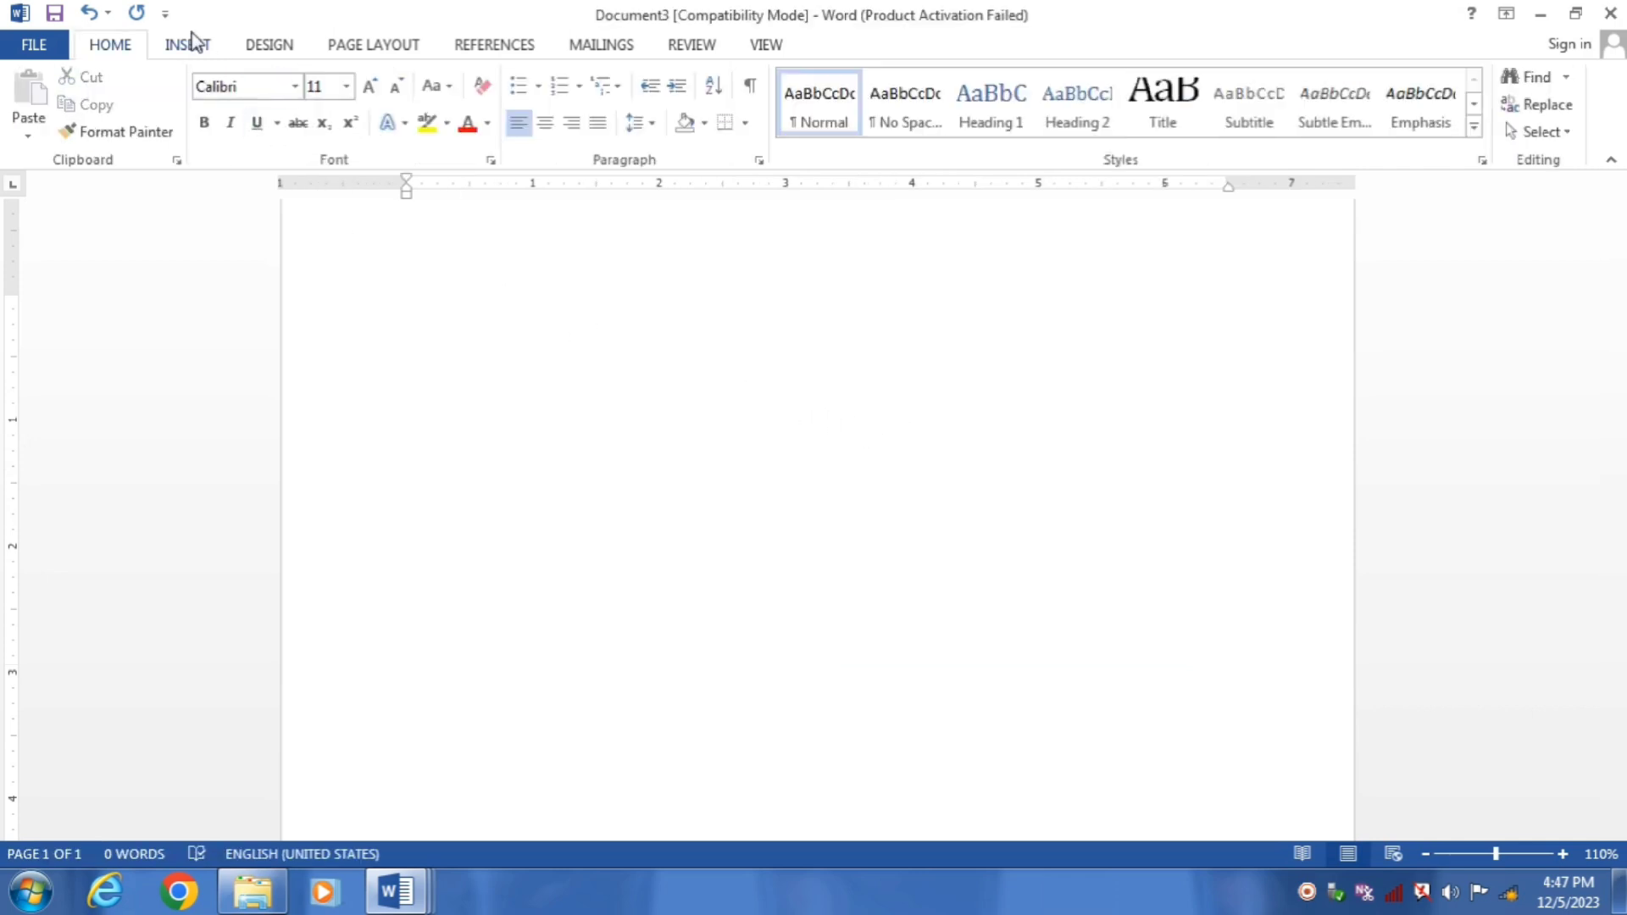
Fill the blank page with sample paragraphs using the =rand() function
click(188, 45)
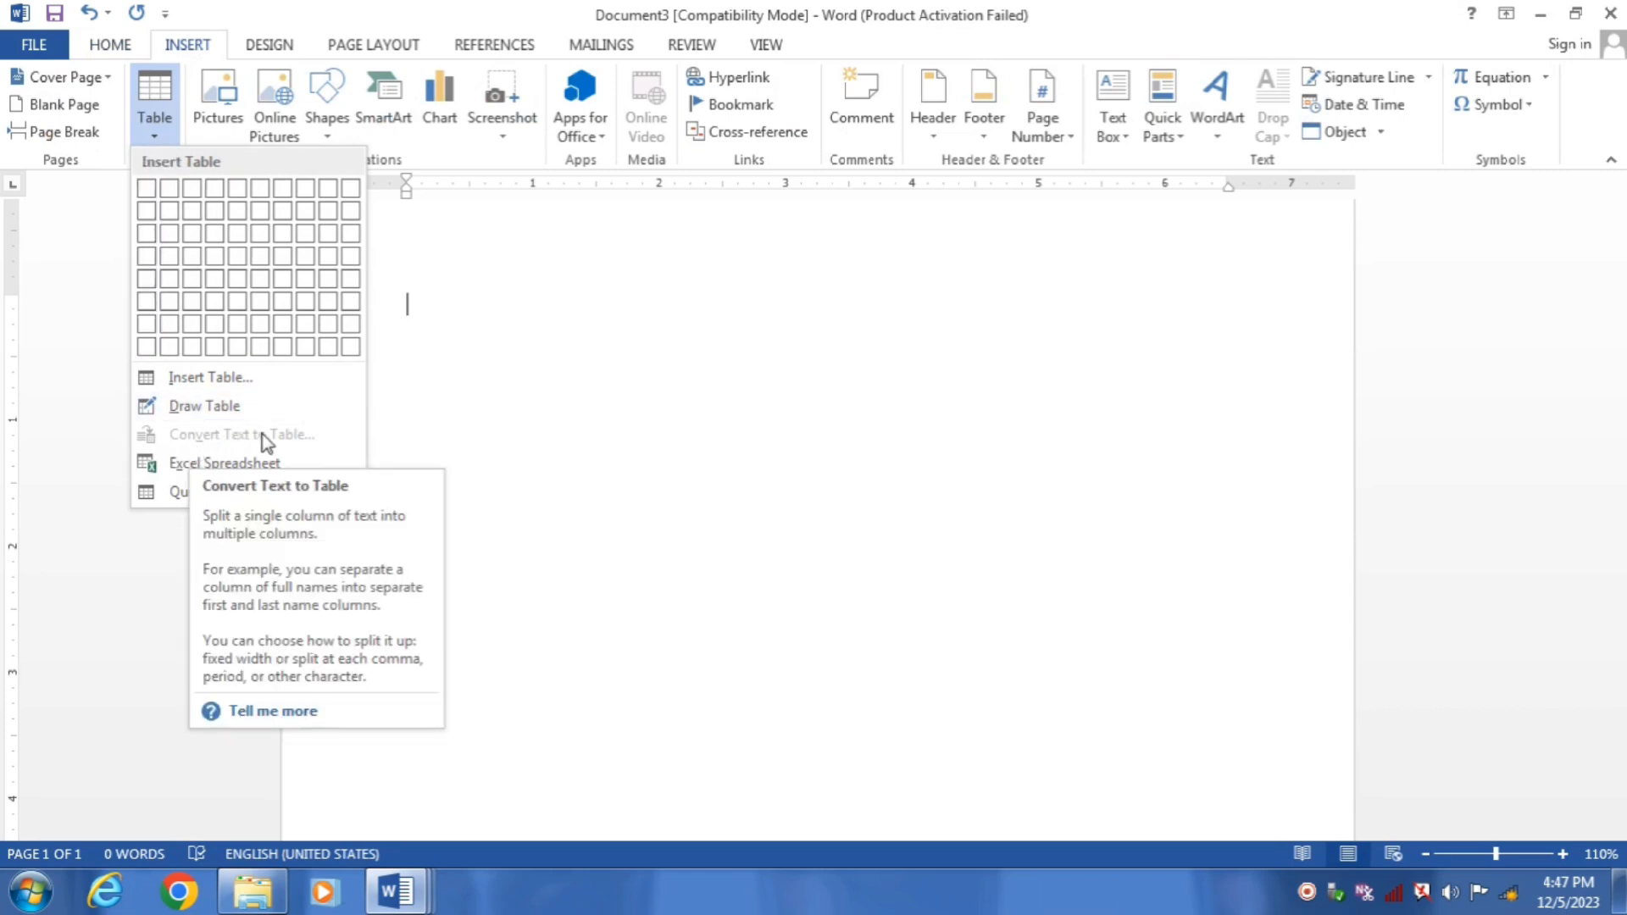
click(561, 412)
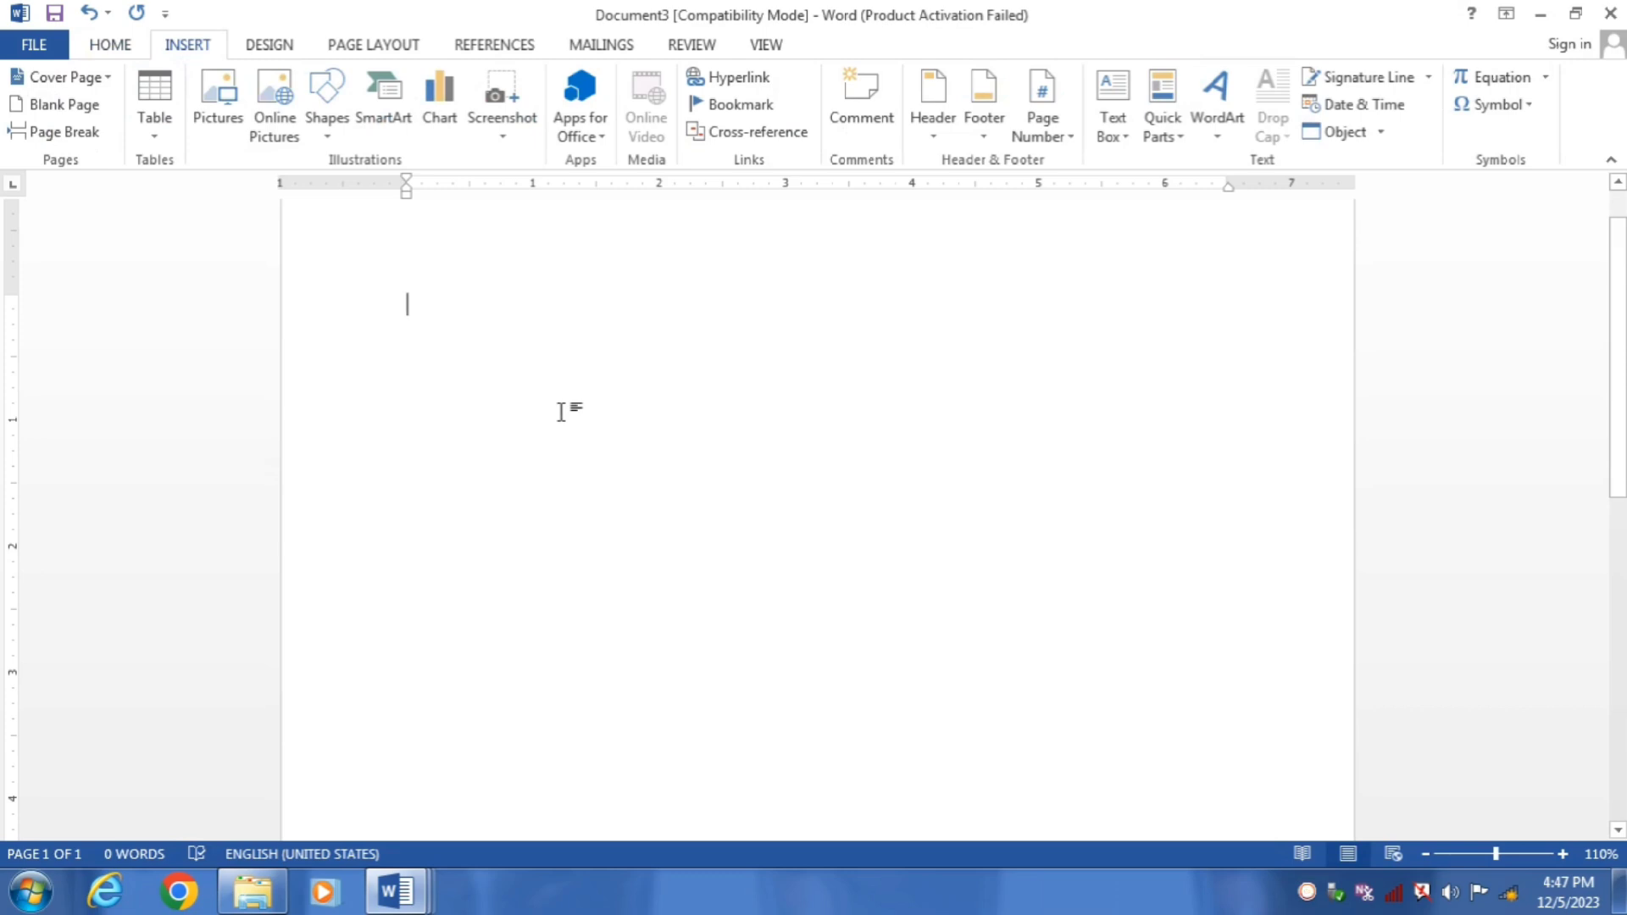
text(=rand)
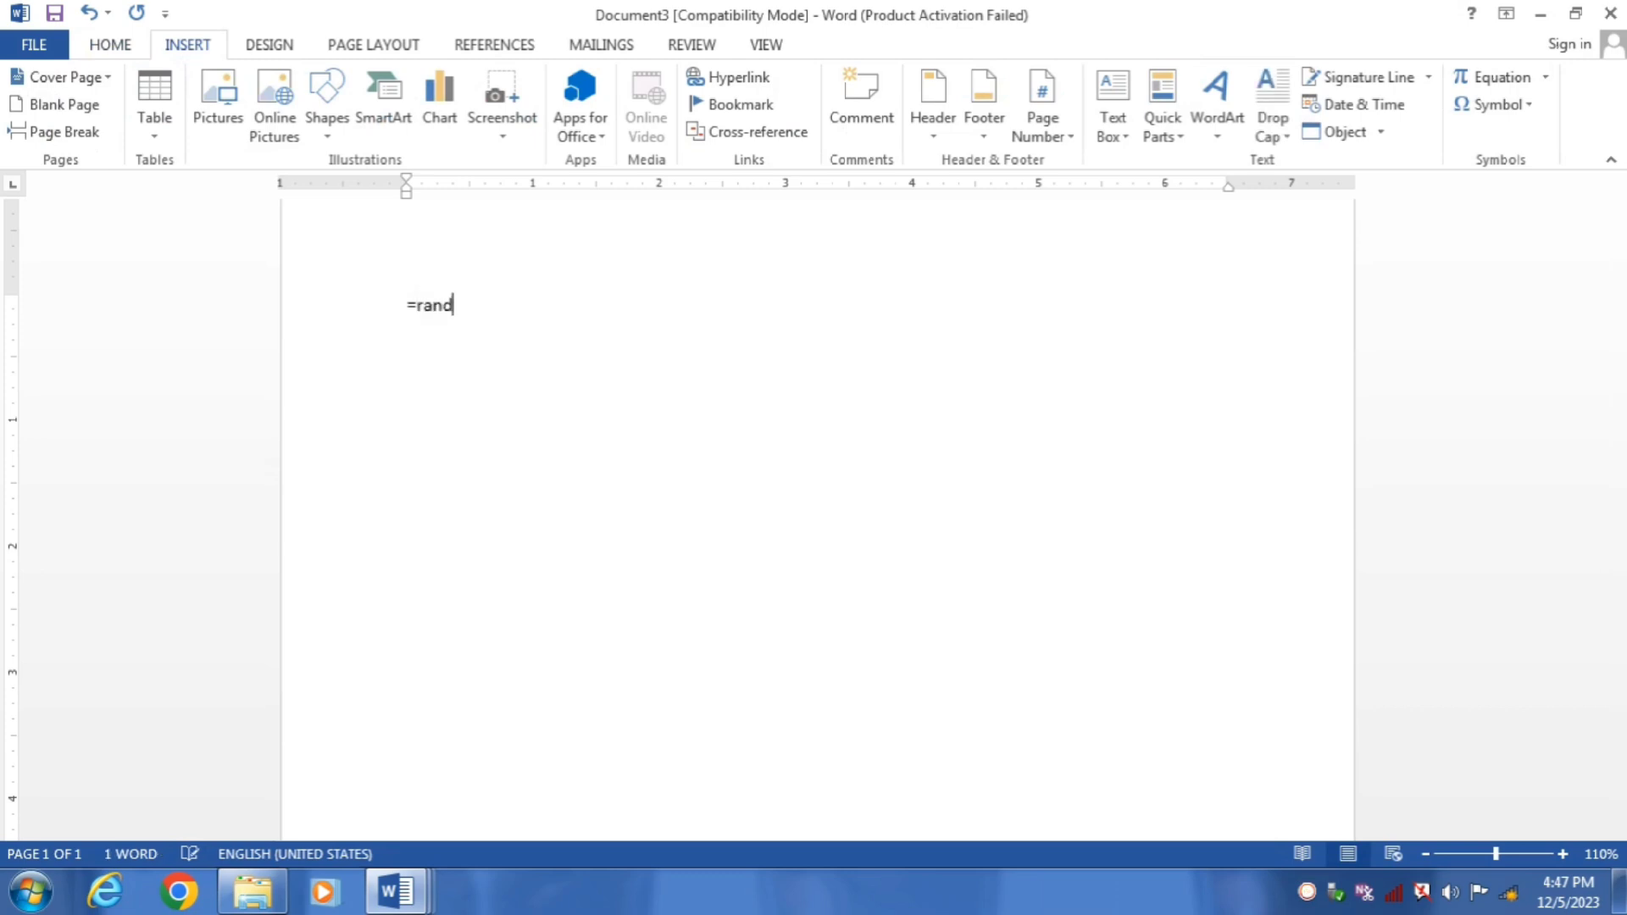
text(())
key(Return)
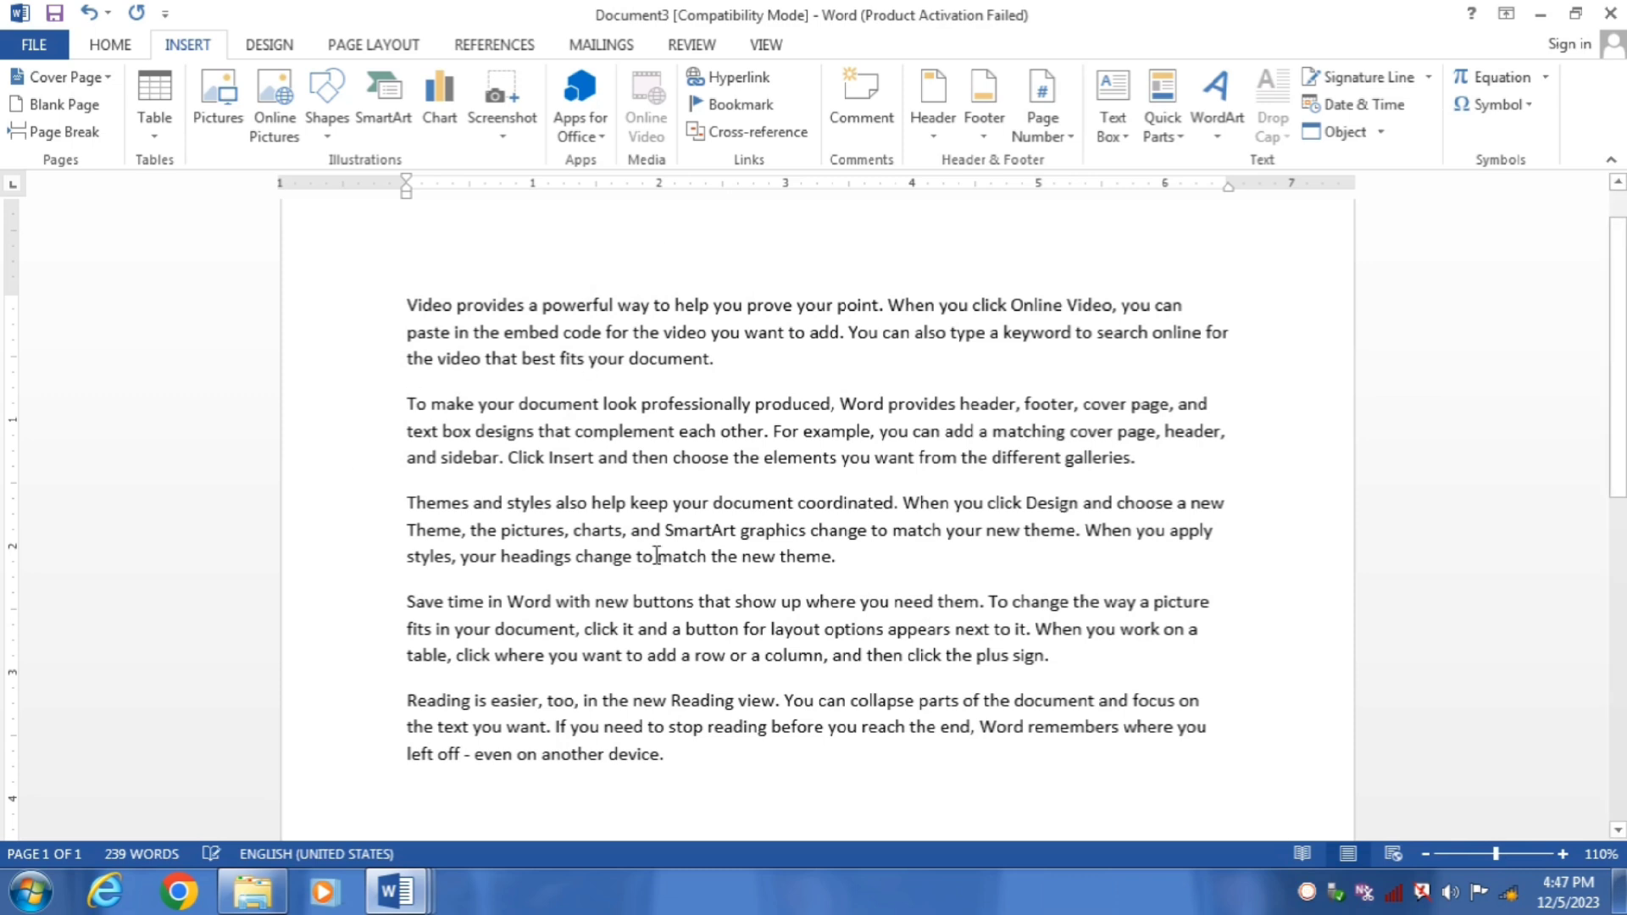
Convert all the sample paragraphs into a table with the text separated at commas, and look through the resulting rows
drag(407, 794, 267, 200)
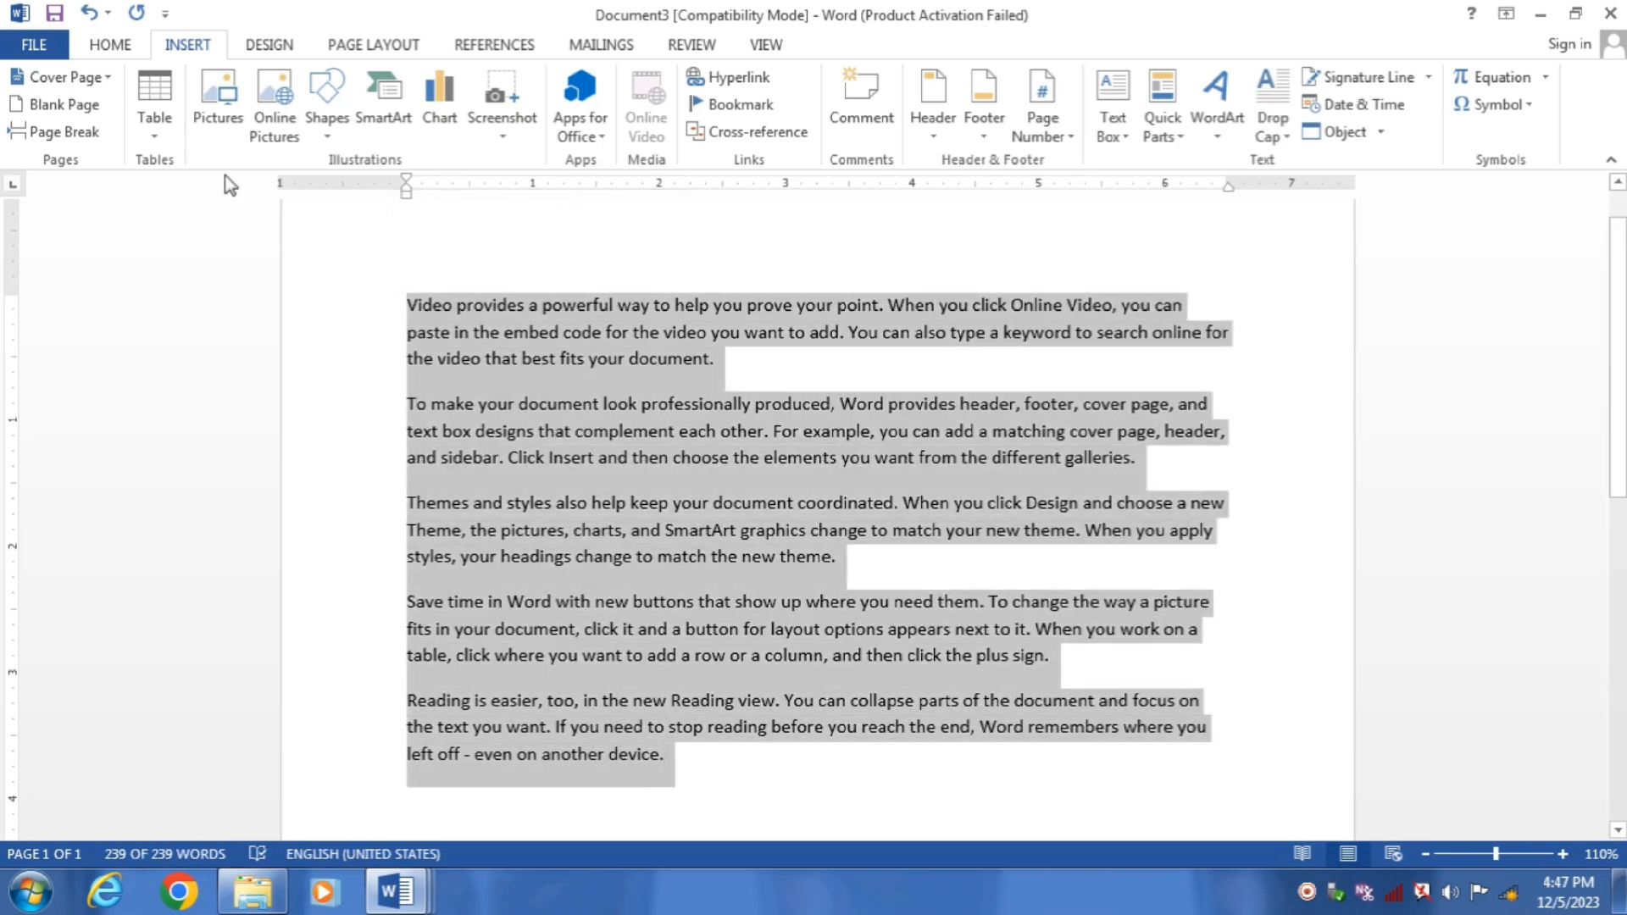
click(154, 119)
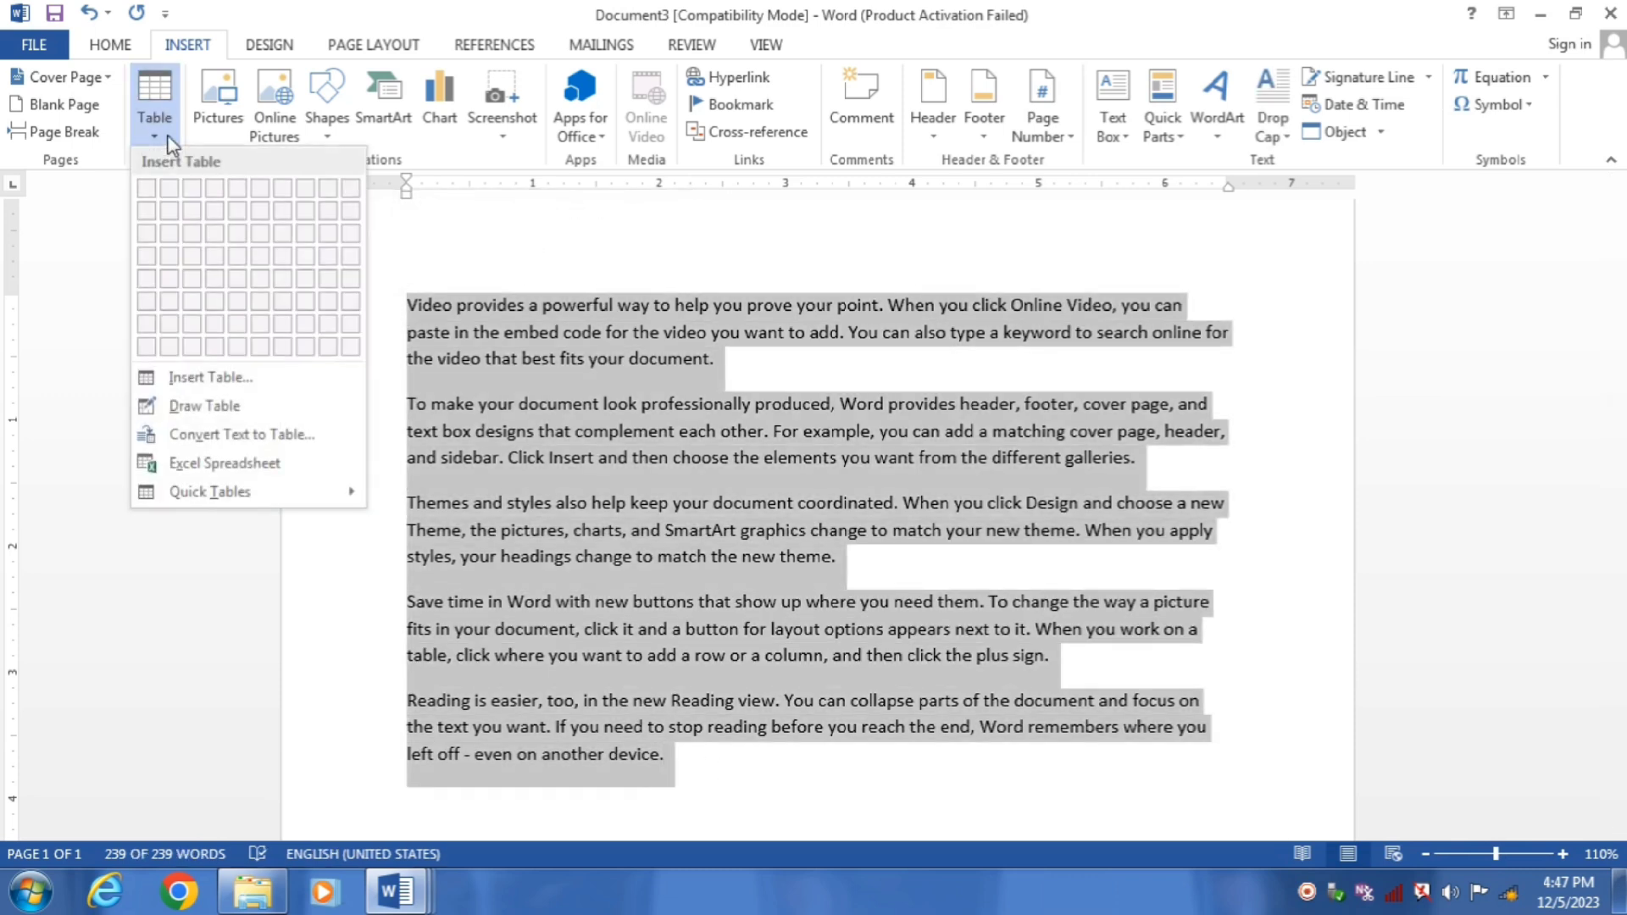
click(248, 437)
click(619, 536)
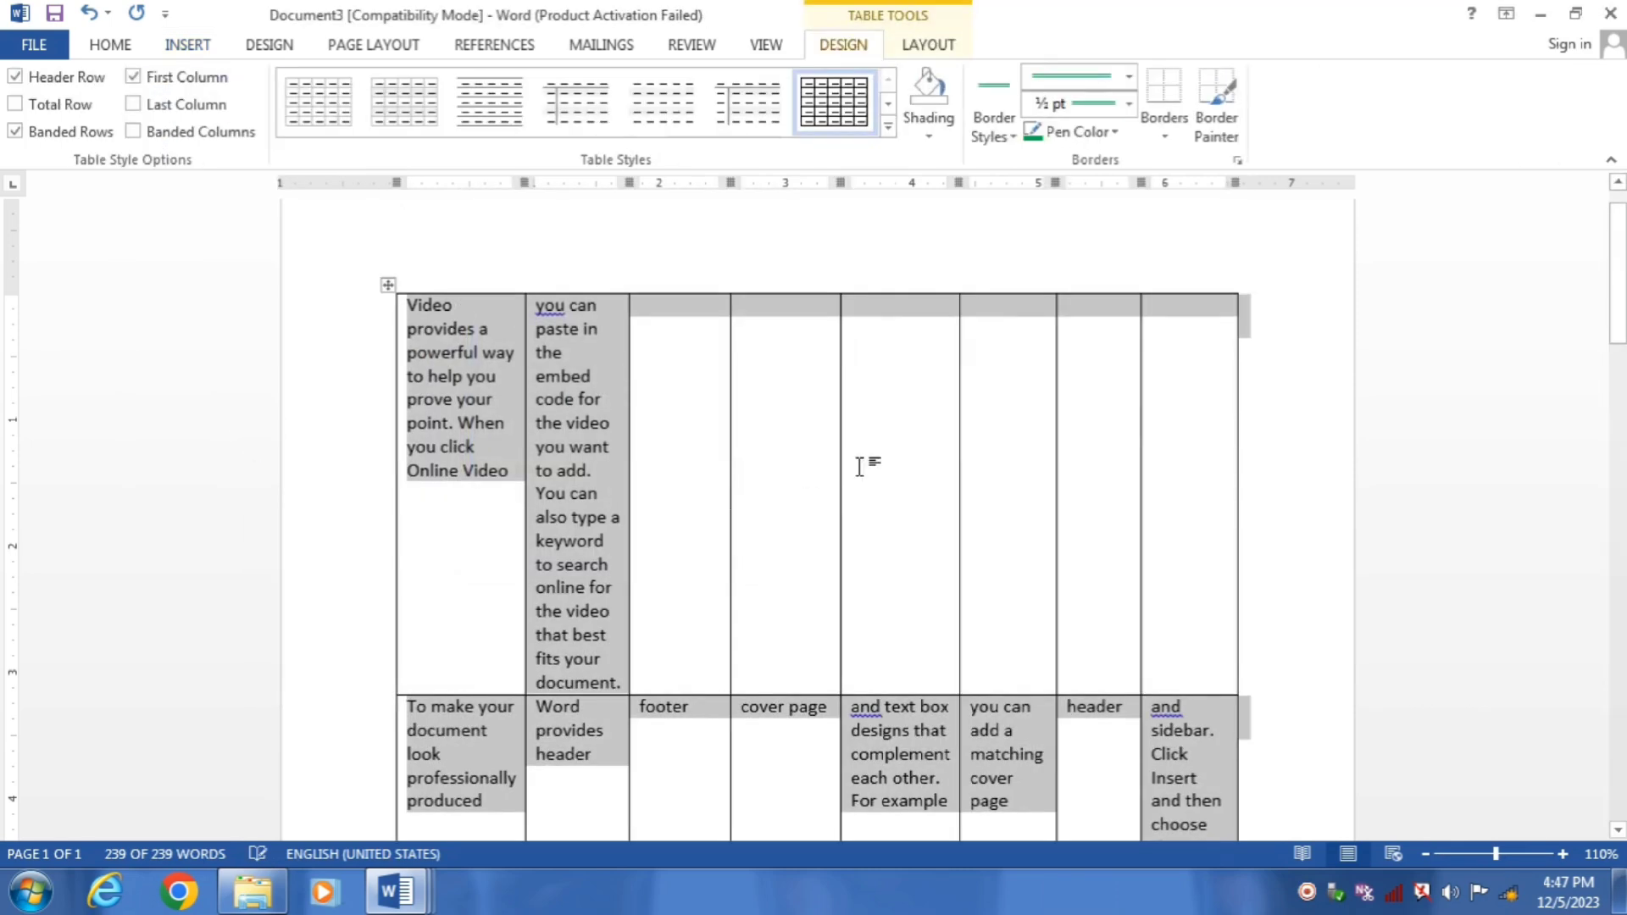
click(859, 466)
scroll(582, 443, down, 6)
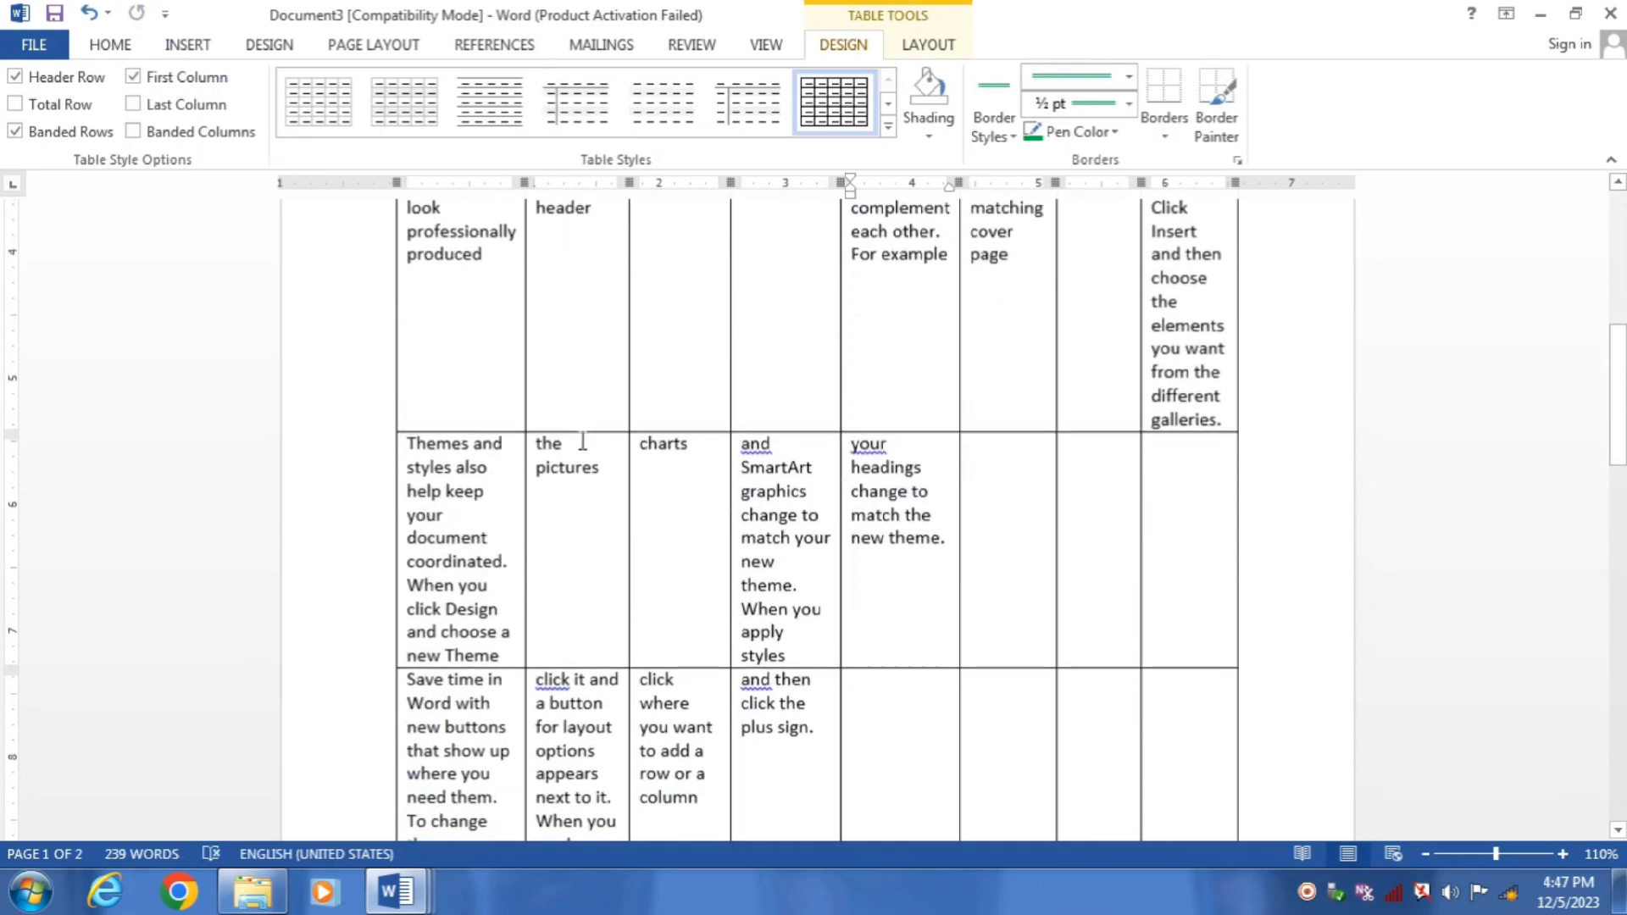
scroll(582, 443, down, 3)
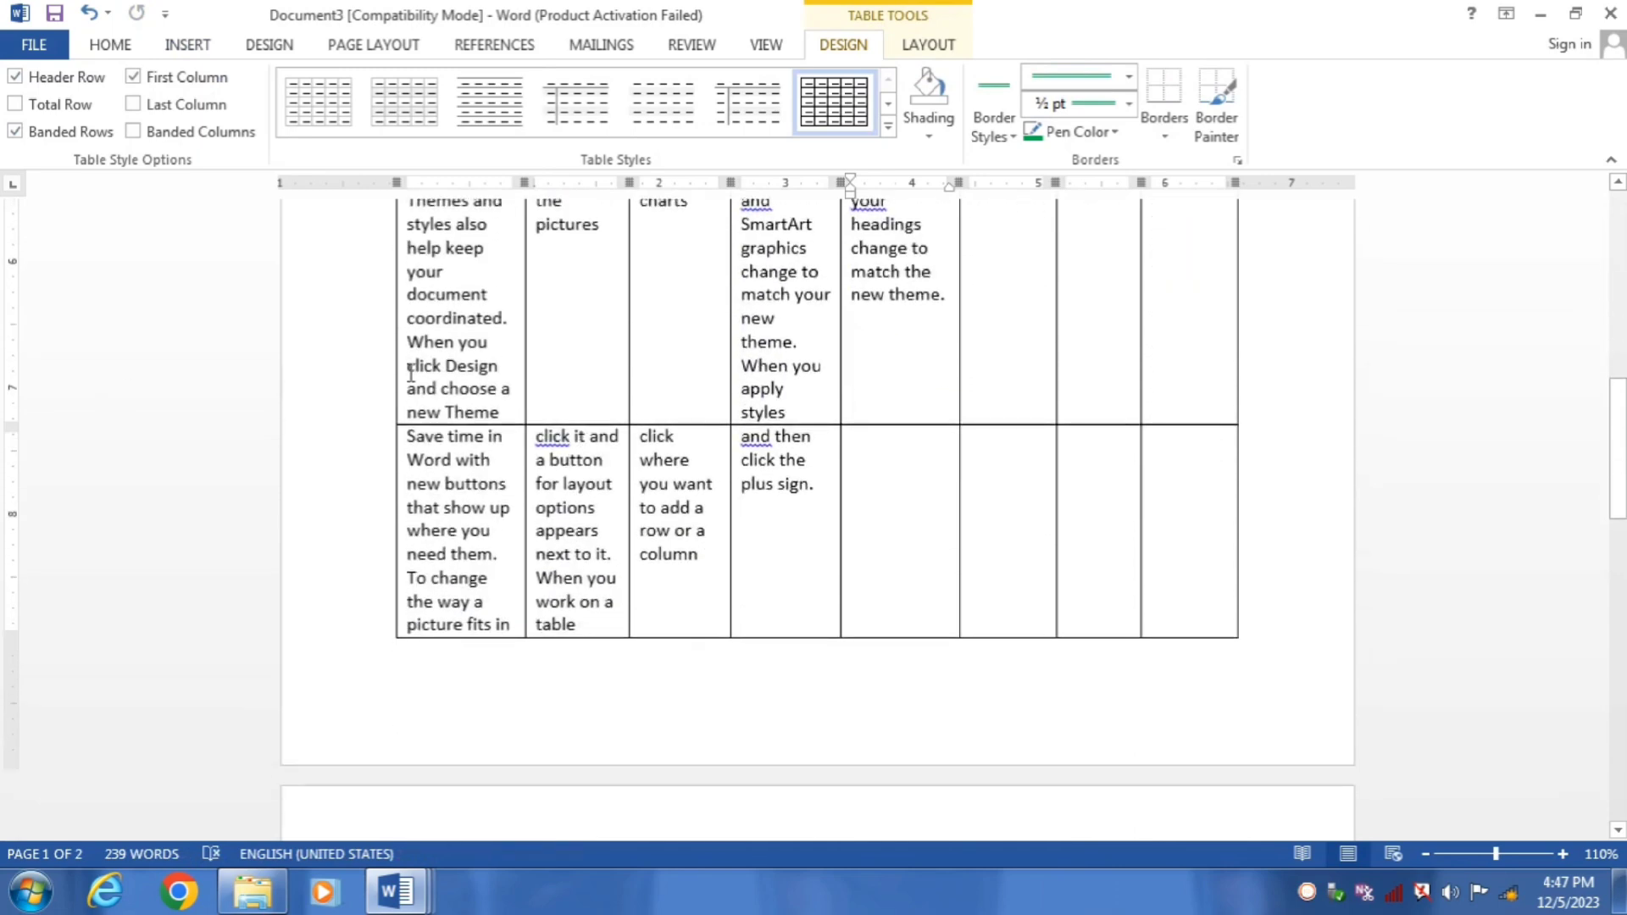
scroll(494, 391, up, 2)
Delete the whole table and write three lines stating a name, a place of residence and "I have done 5th class from hbse board"
key(ctrl+a)
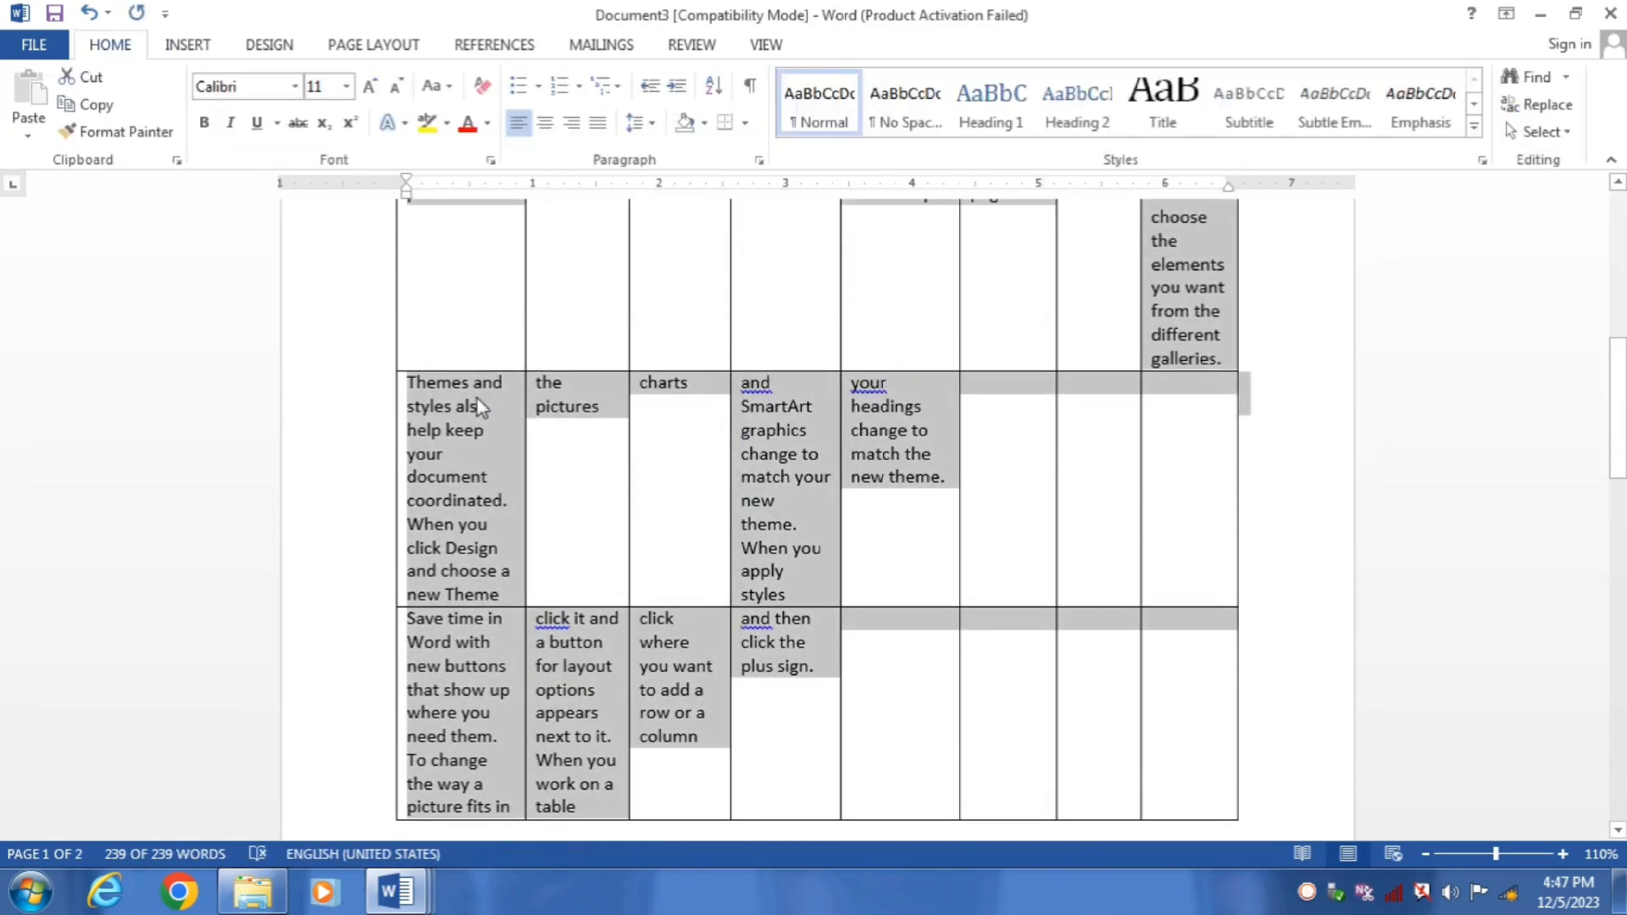
key(Delete)
text(My name is romi)
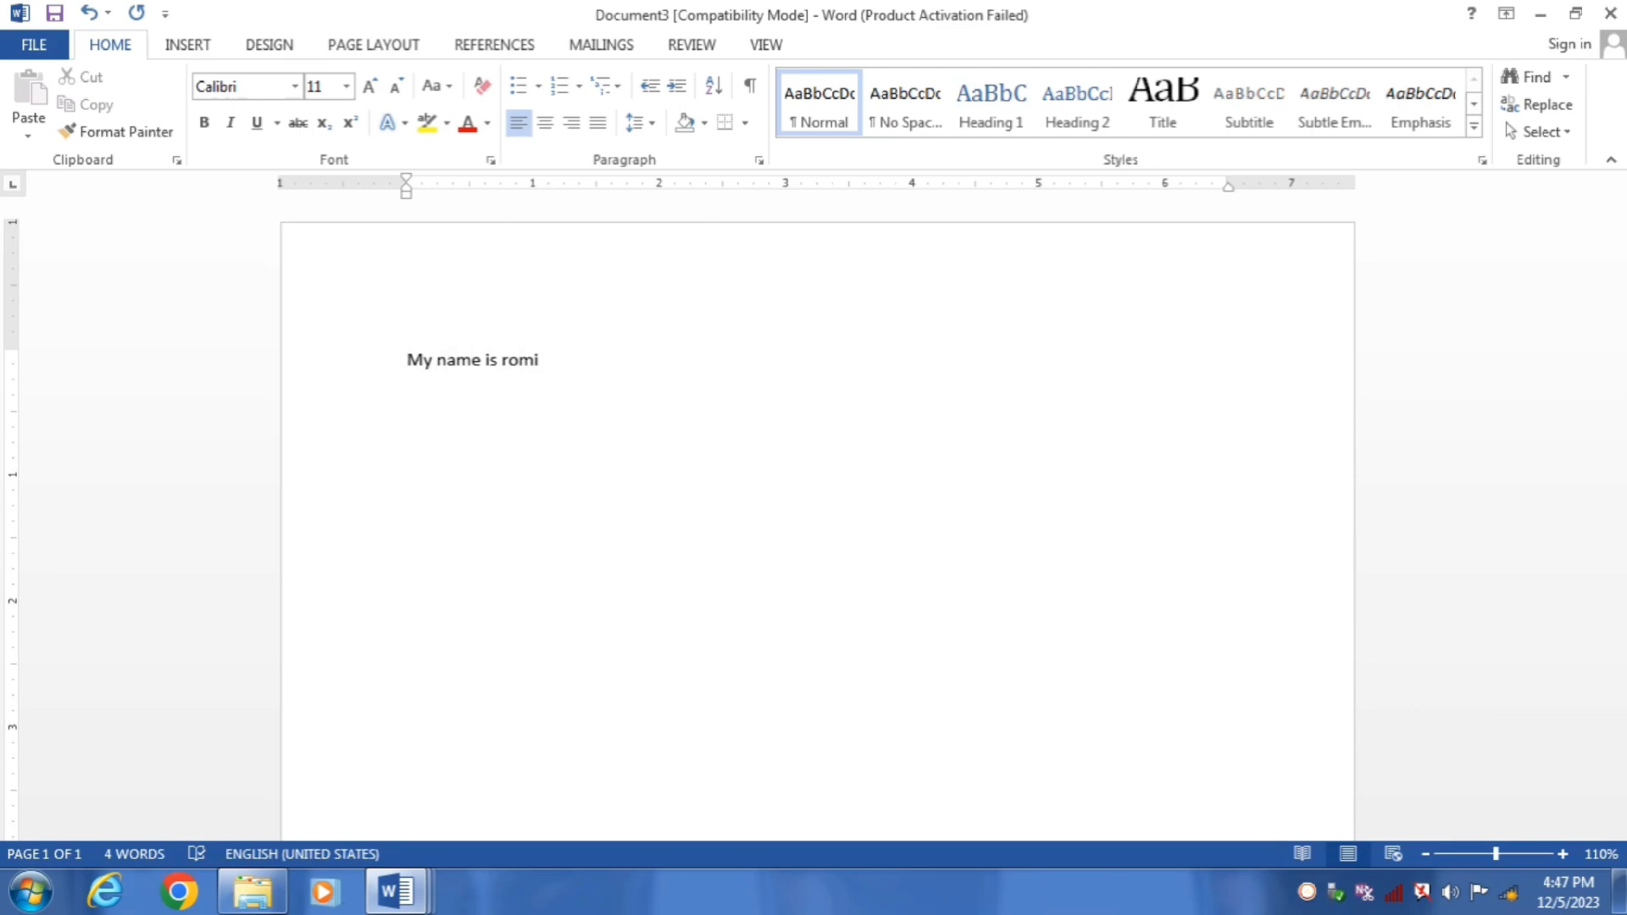
key(Return)
text(I live in kundli)
key(Return)
text(I have done )
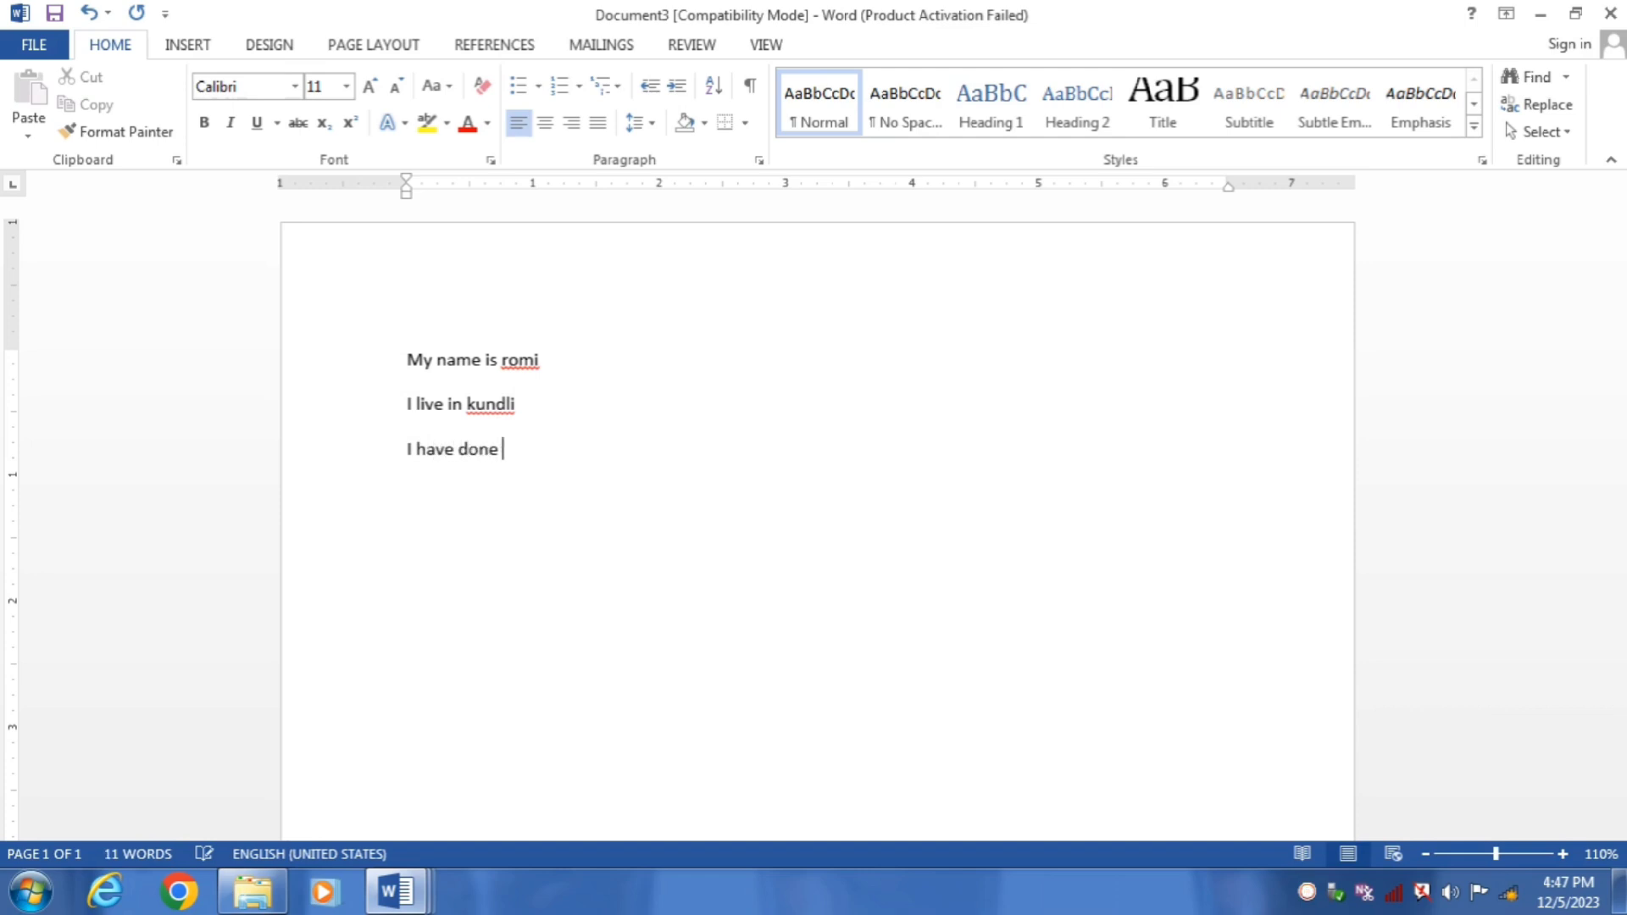
text(5th class from hbse b)
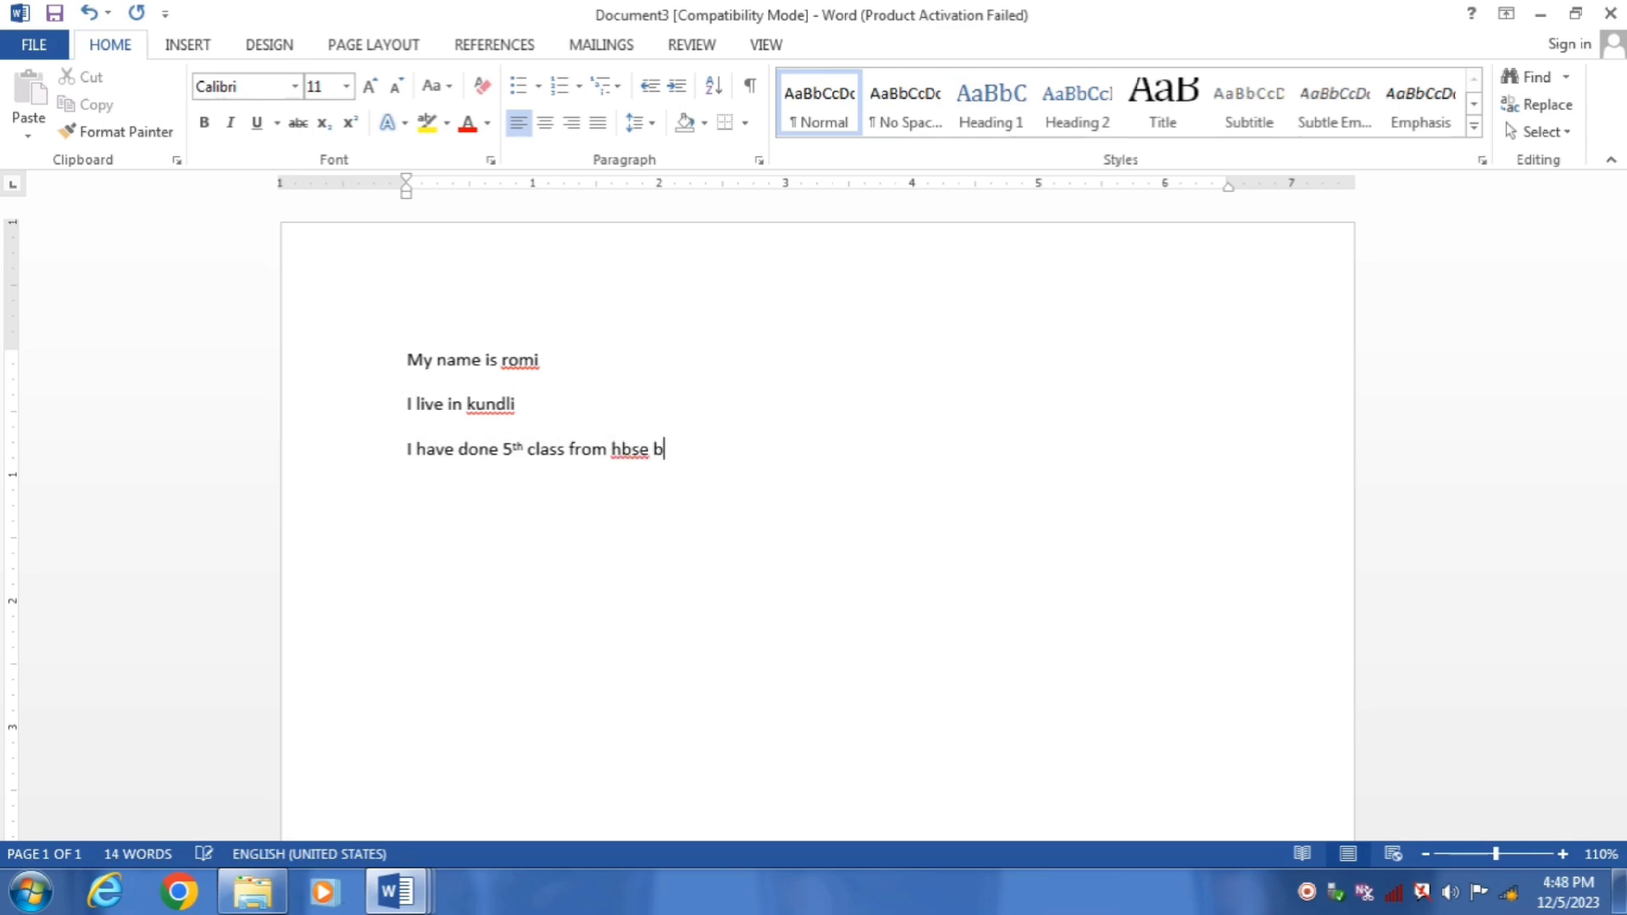
text(oard)
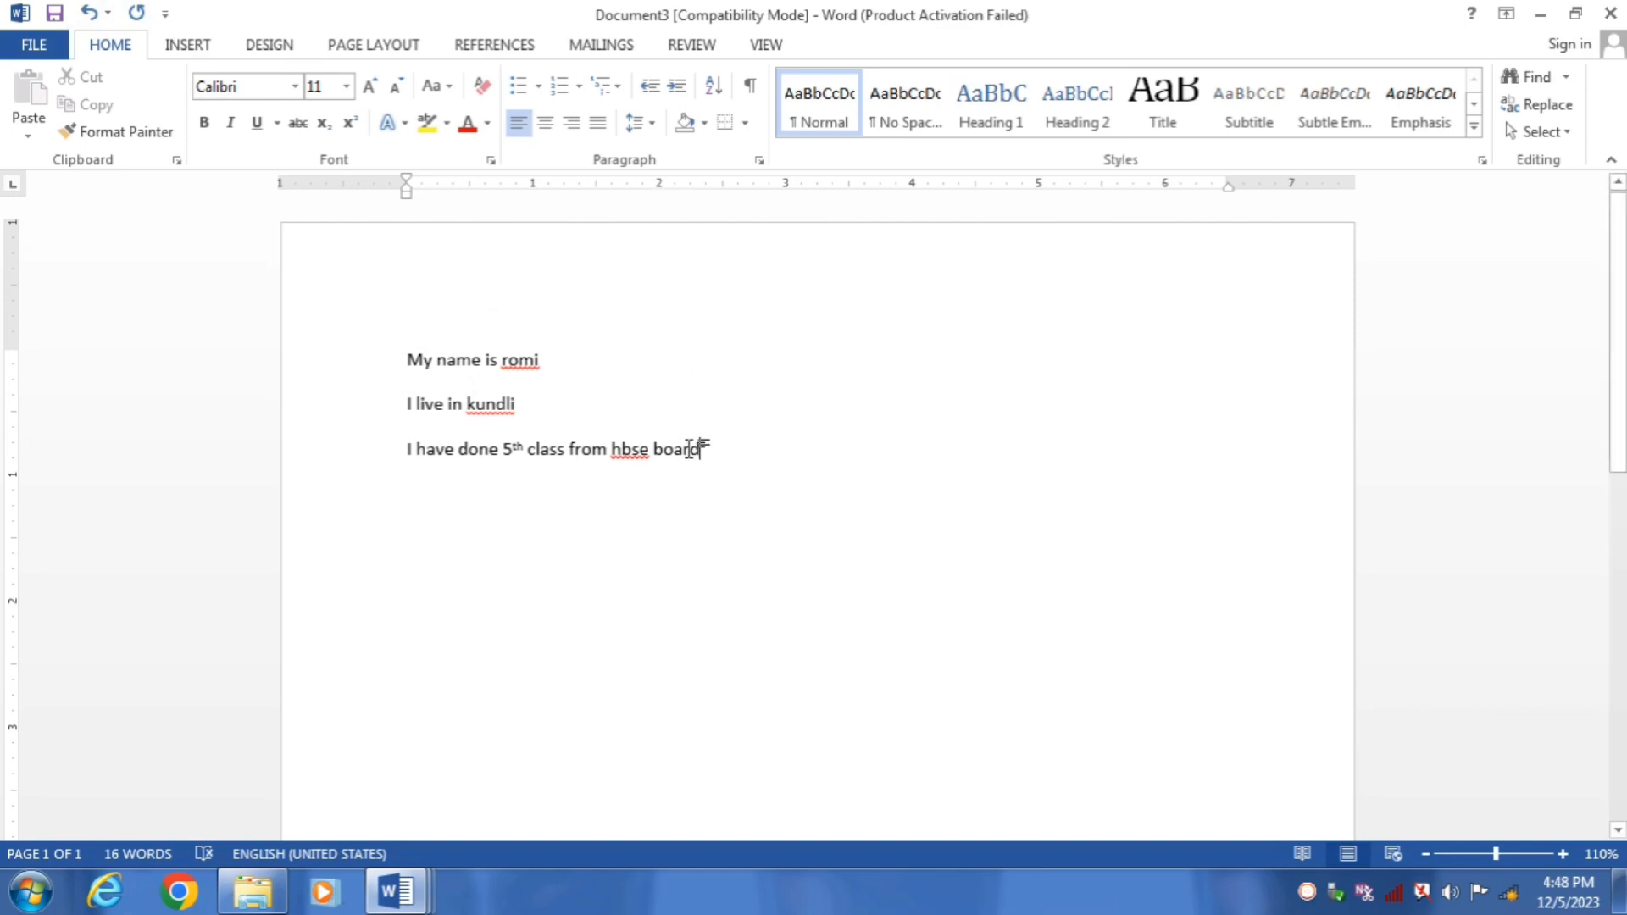
Convert the three lines into a one-column table, separating the text at paragraphs with automatic fixed column width
drag(741, 447, 224, 324)
click(187, 45)
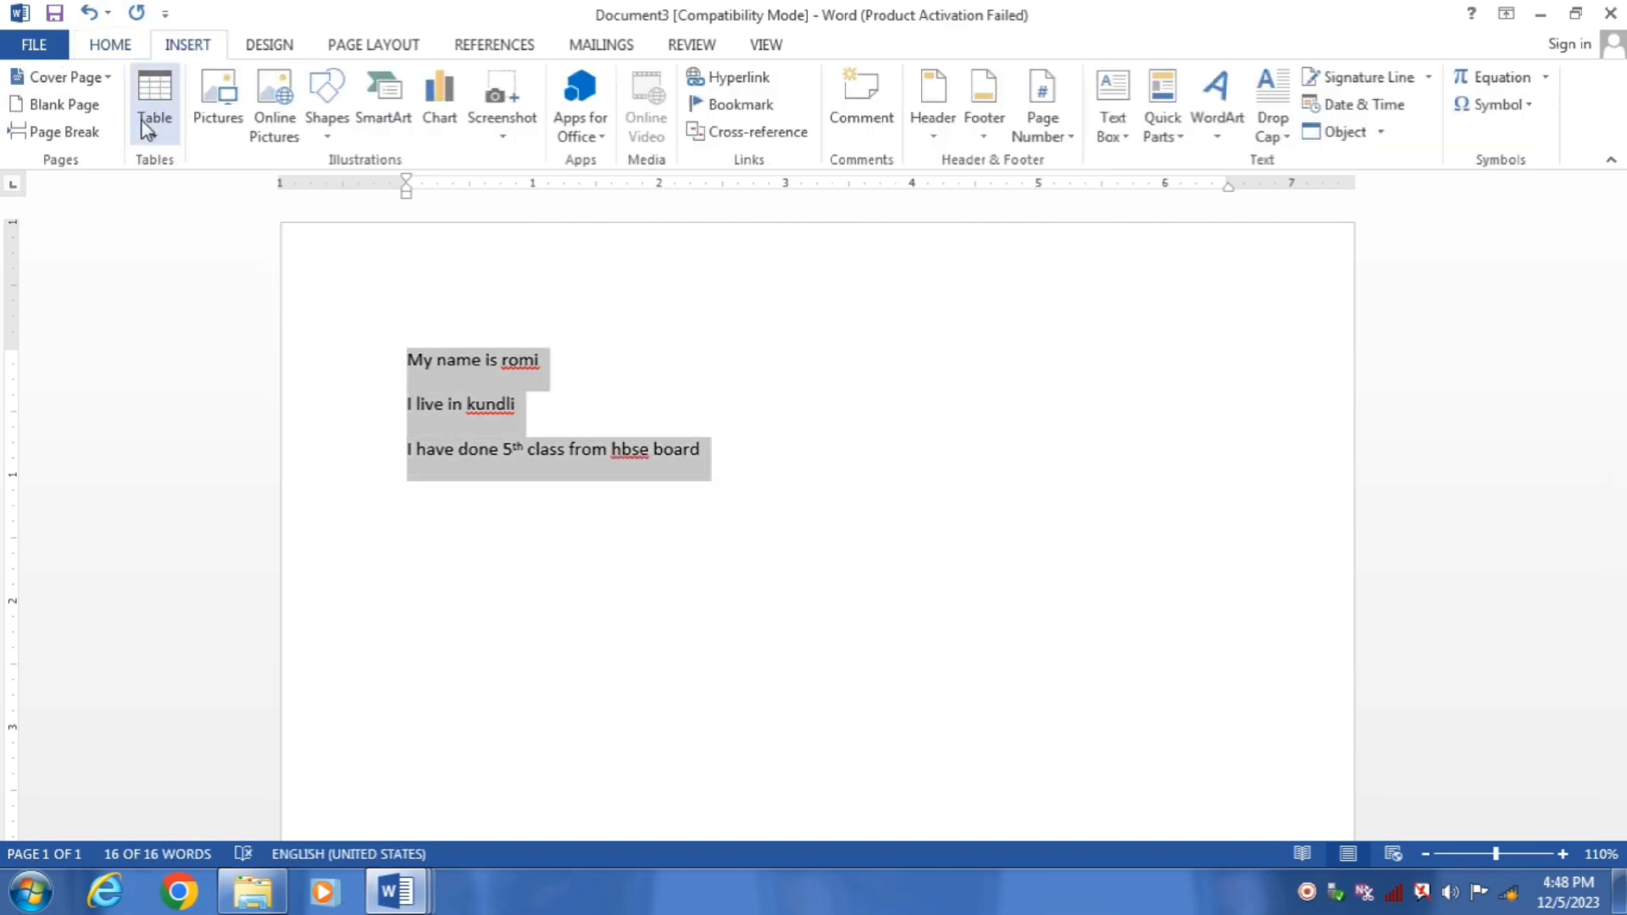
click(155, 140)
click(229, 434)
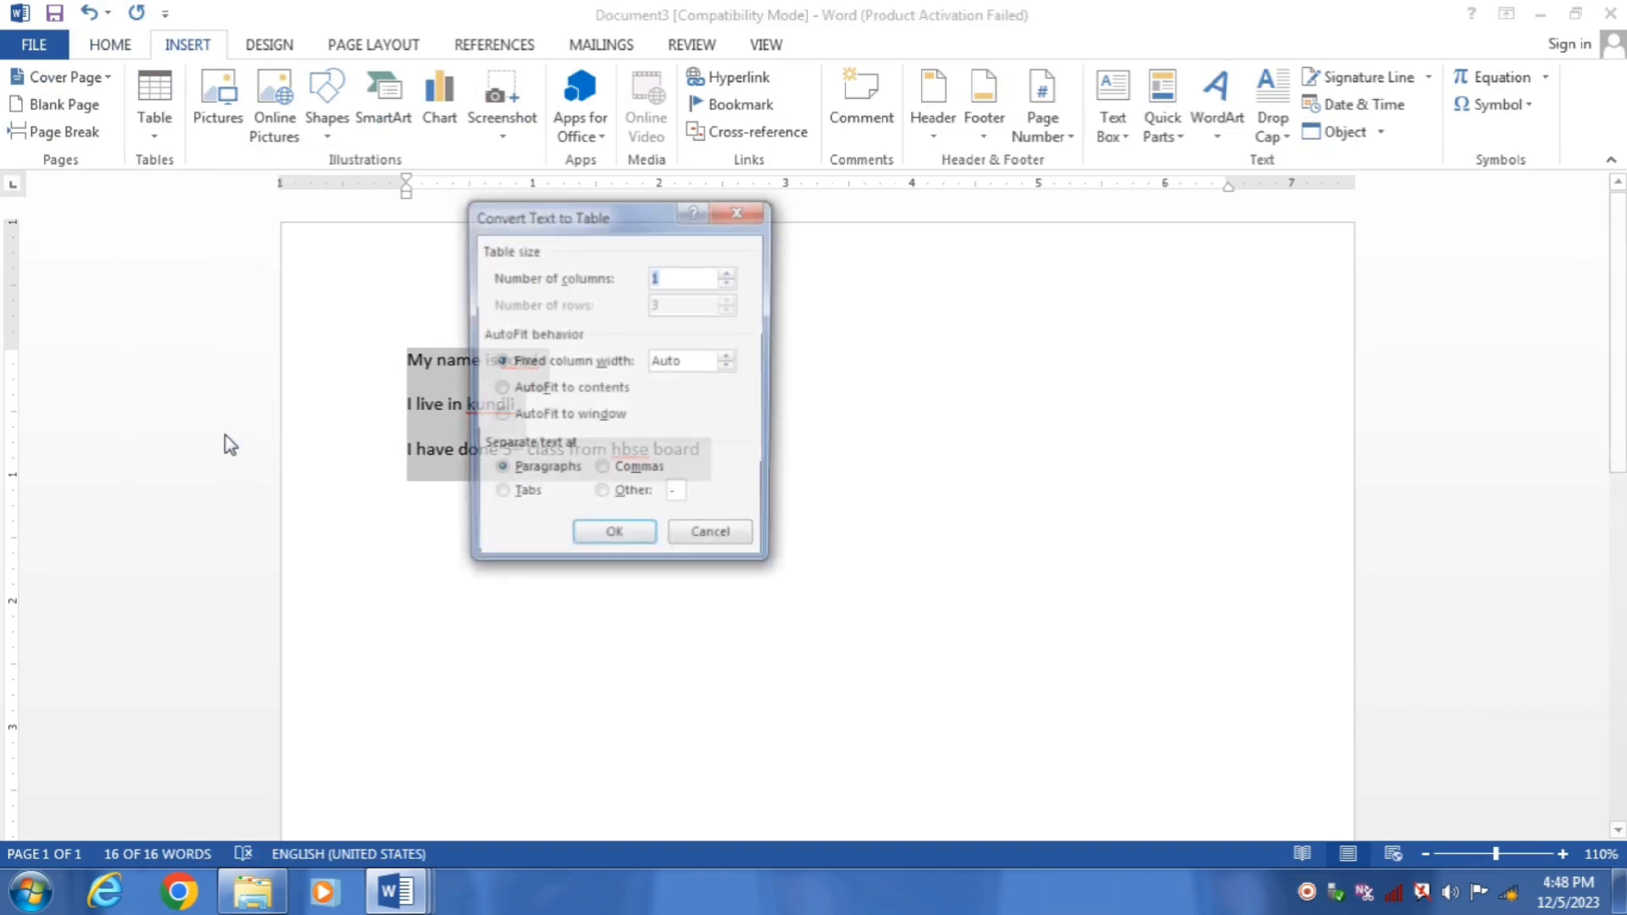
click(617, 540)
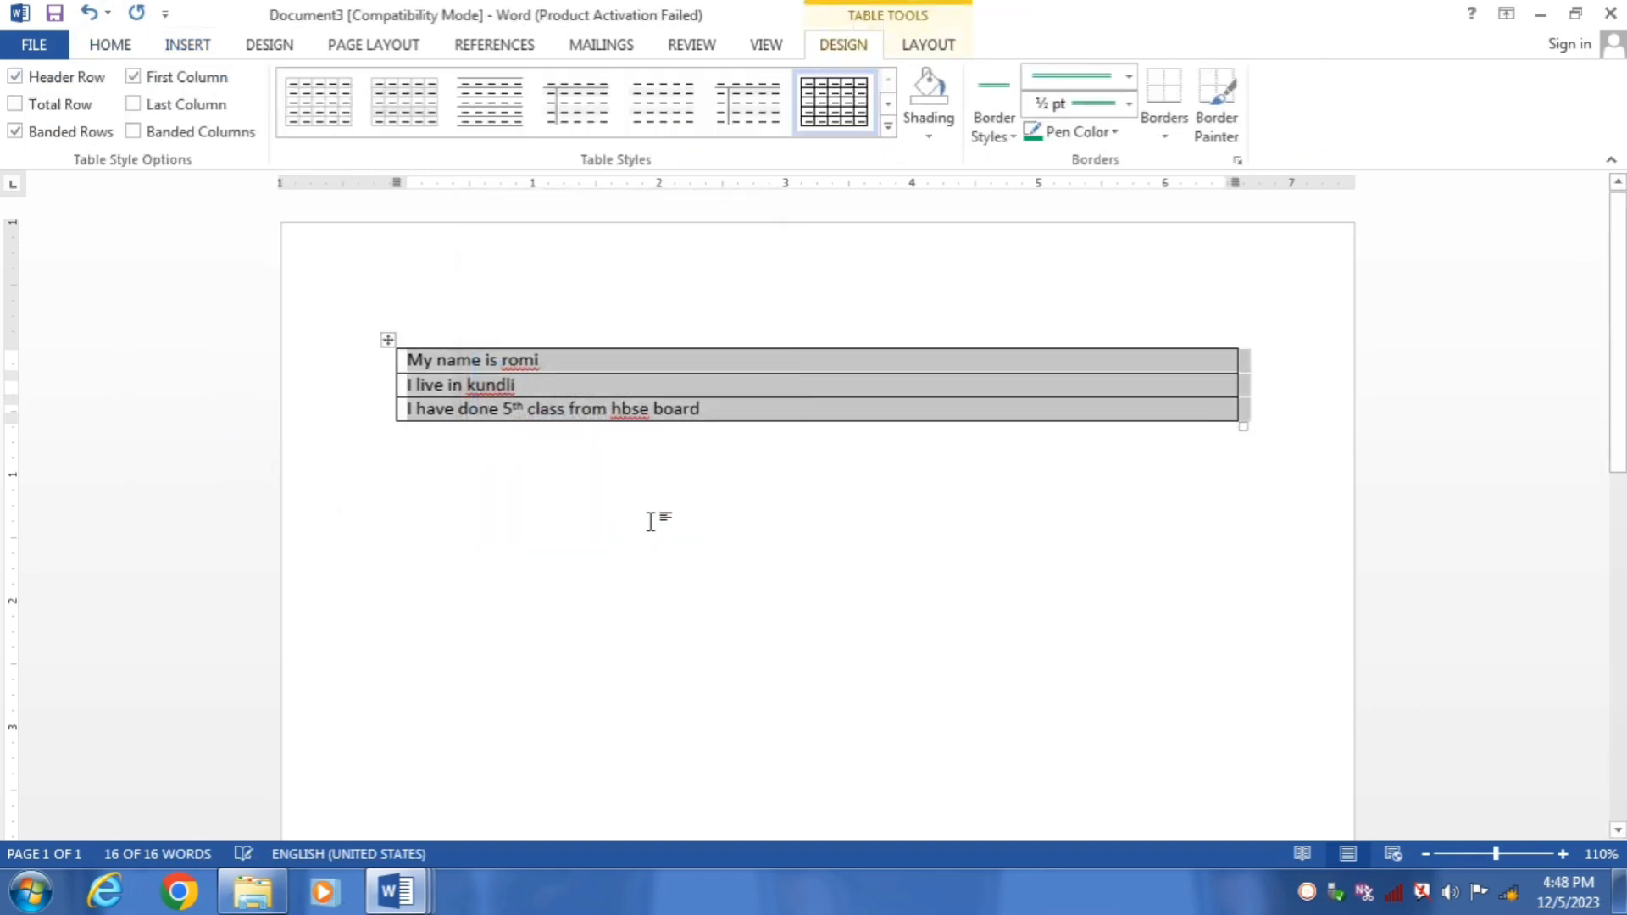
click(653, 523)
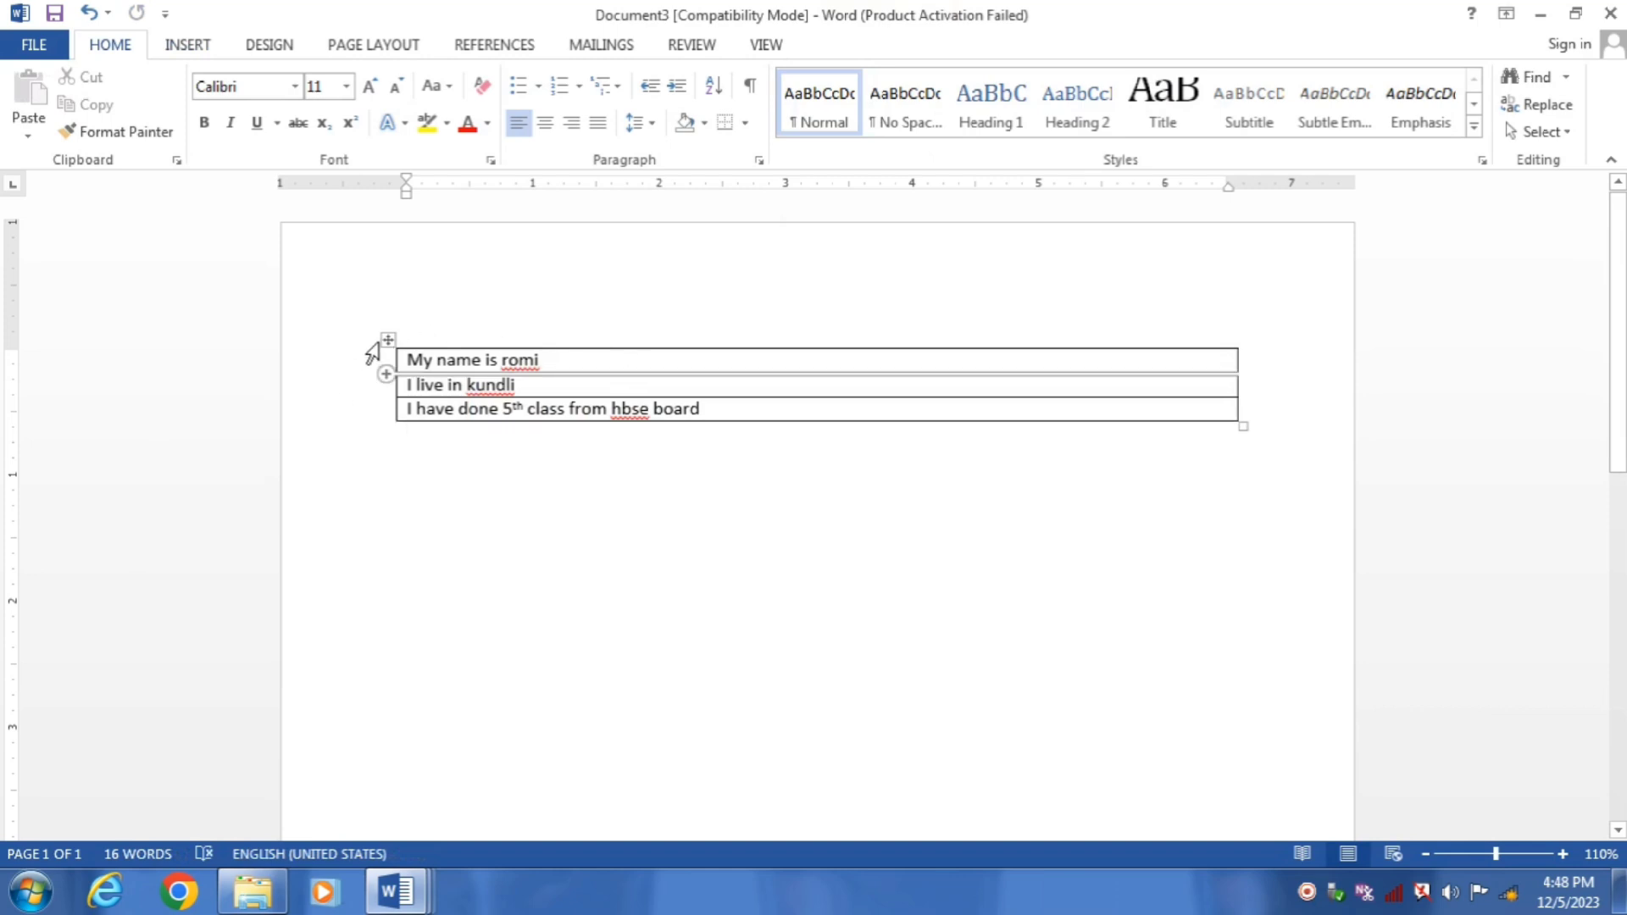
Clear the contents of the one-column table and remove the empty table from the page
click(388, 340)
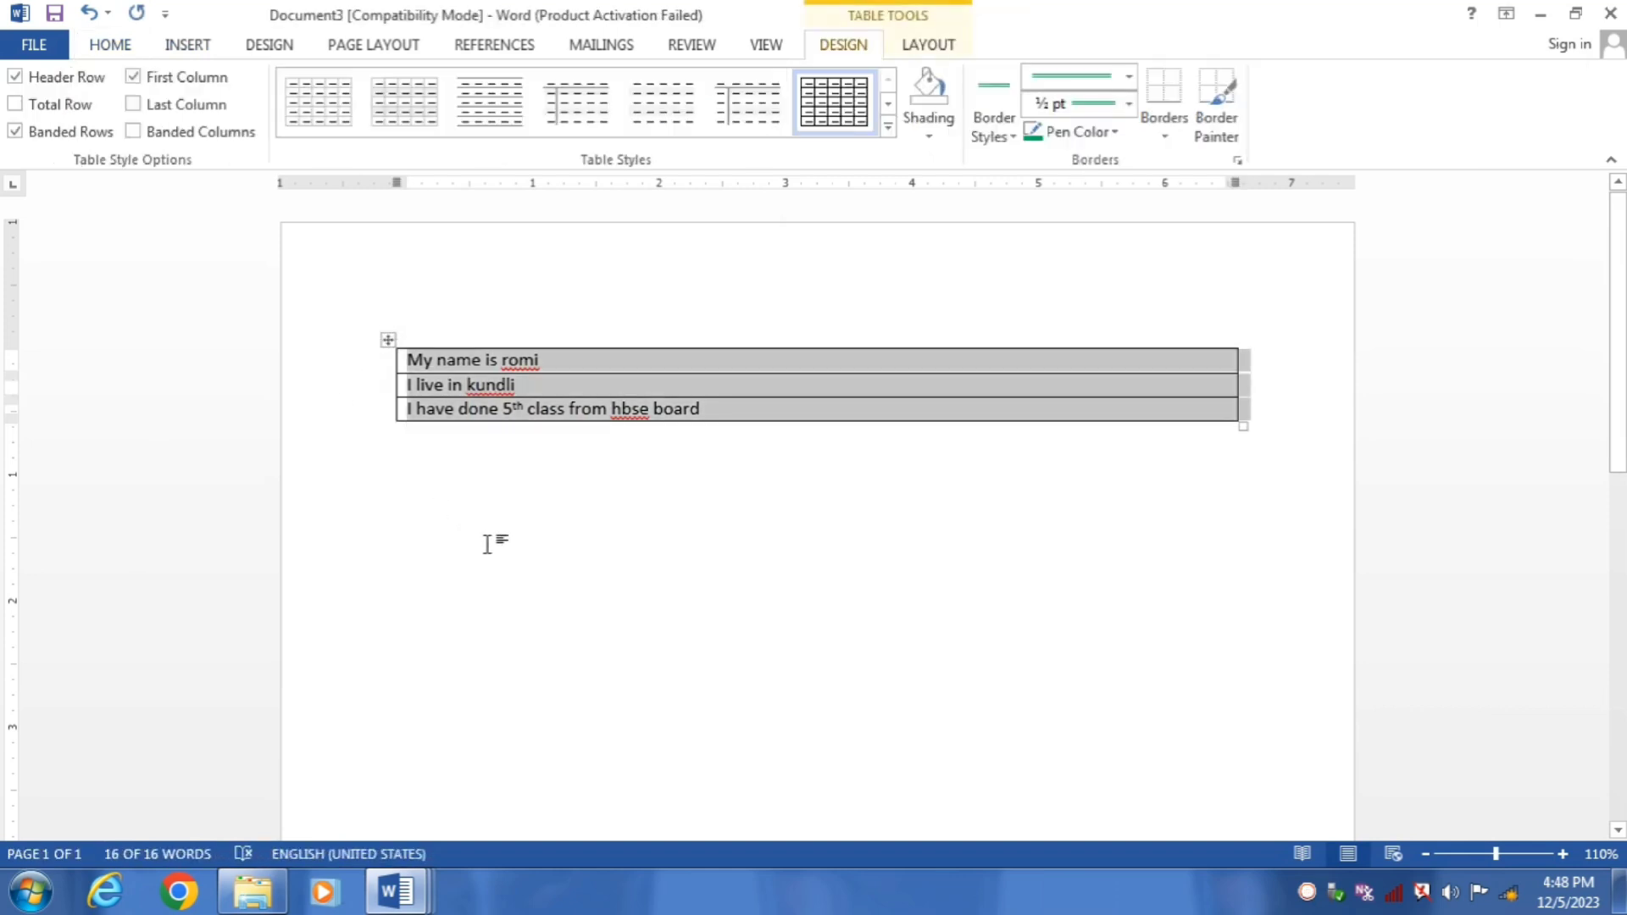
key(Delete)
click(389, 340)
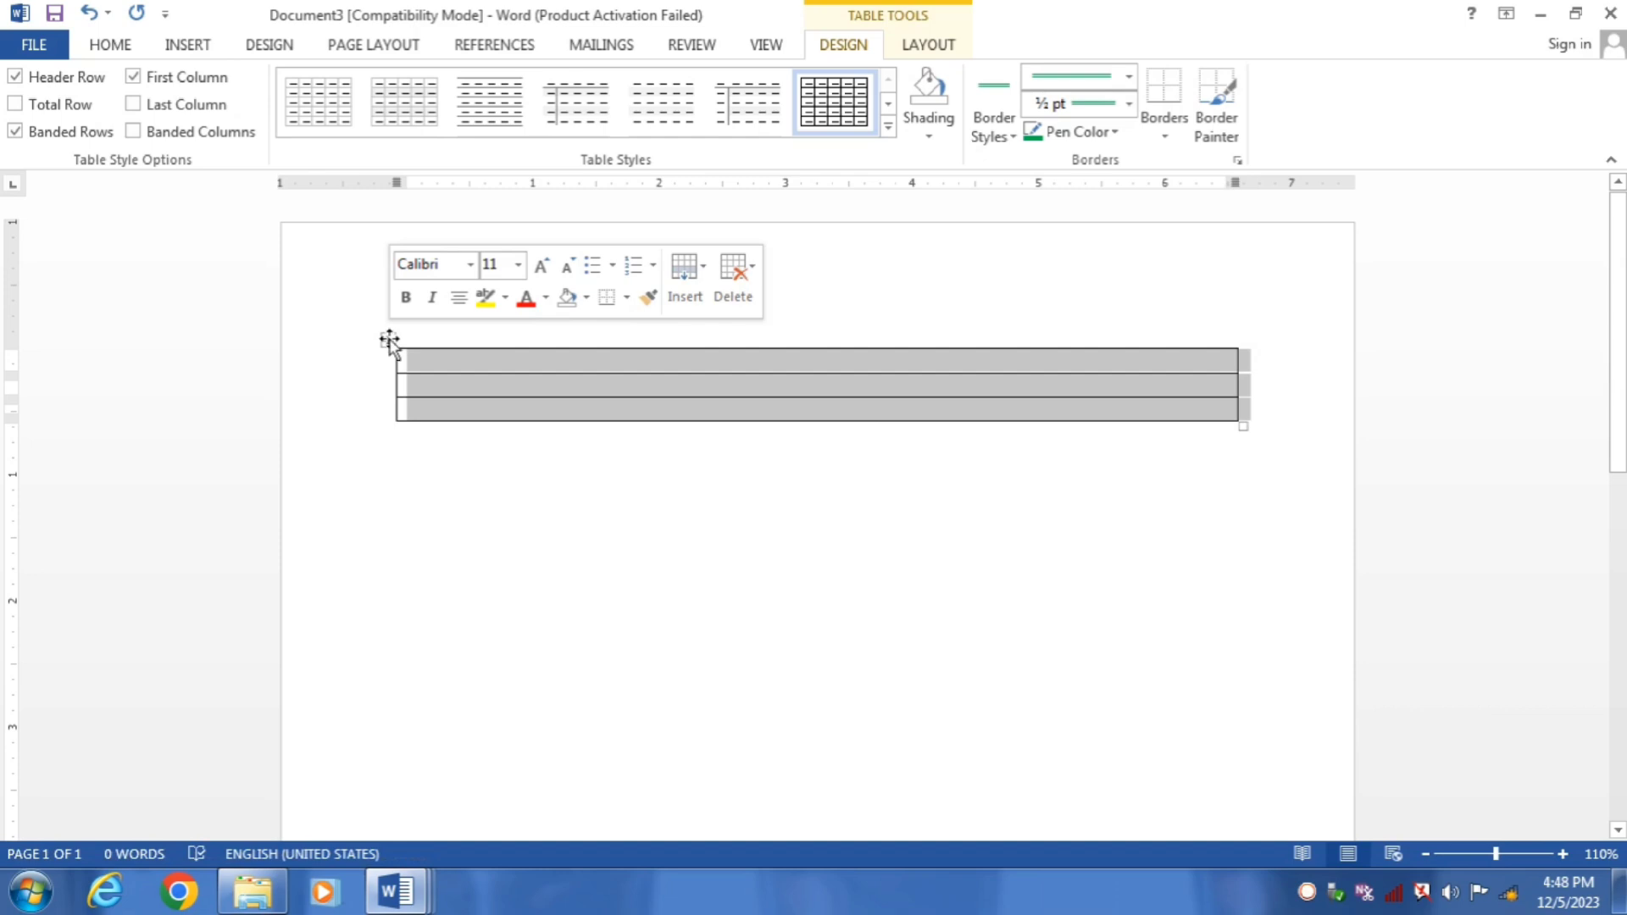
key(BackSpace)
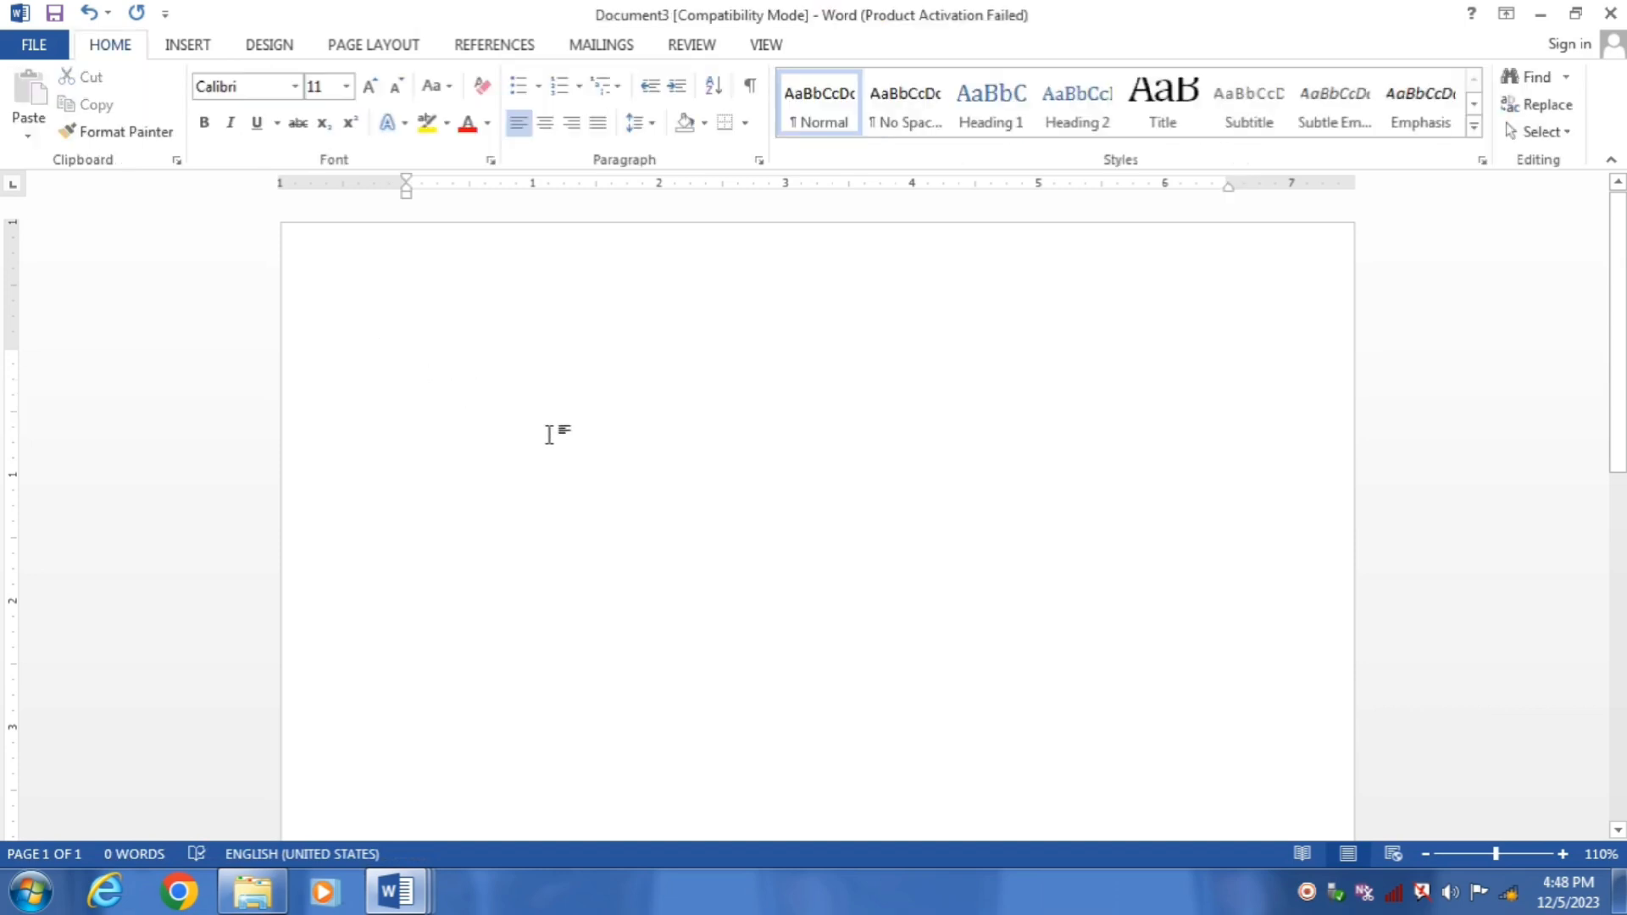
Write the hyphen-separated heading line "Name-roll no-class-total mark" and start a new line below it
text(name-roll no )
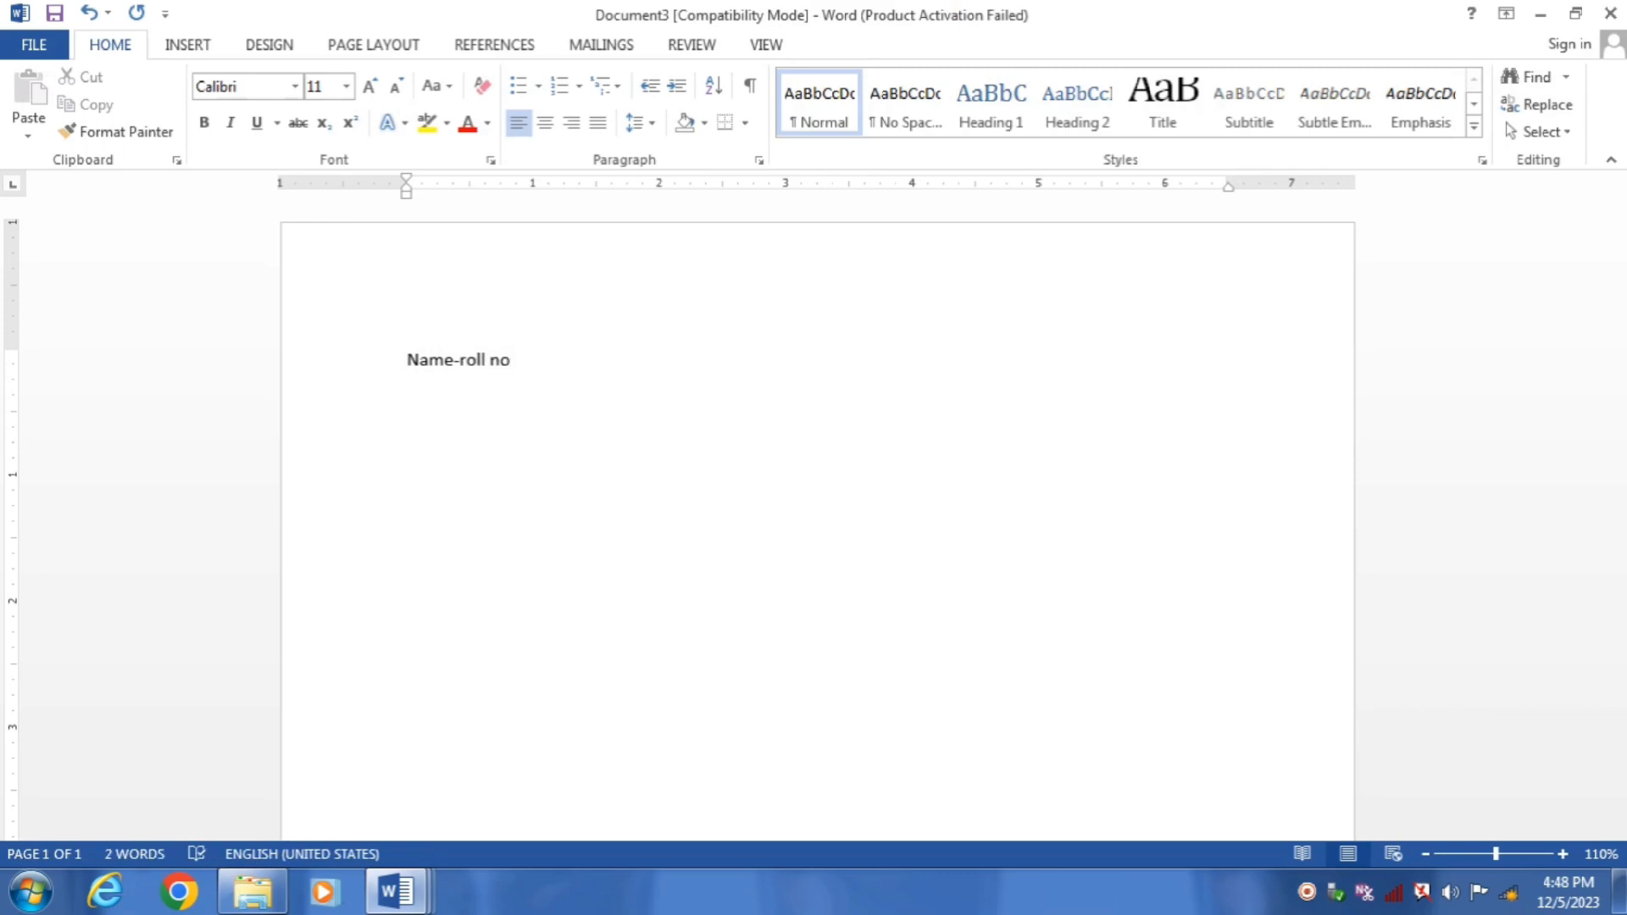
text(-class-total)
key(BackSpace)
key(BackSpace)
key(BackSpace)
text(tal mark)
key(Return)
Add three student lines, each a first name followed by hyphen-separated values: 6-10-300, 8-10-400 and 47-10-450
text(rom)
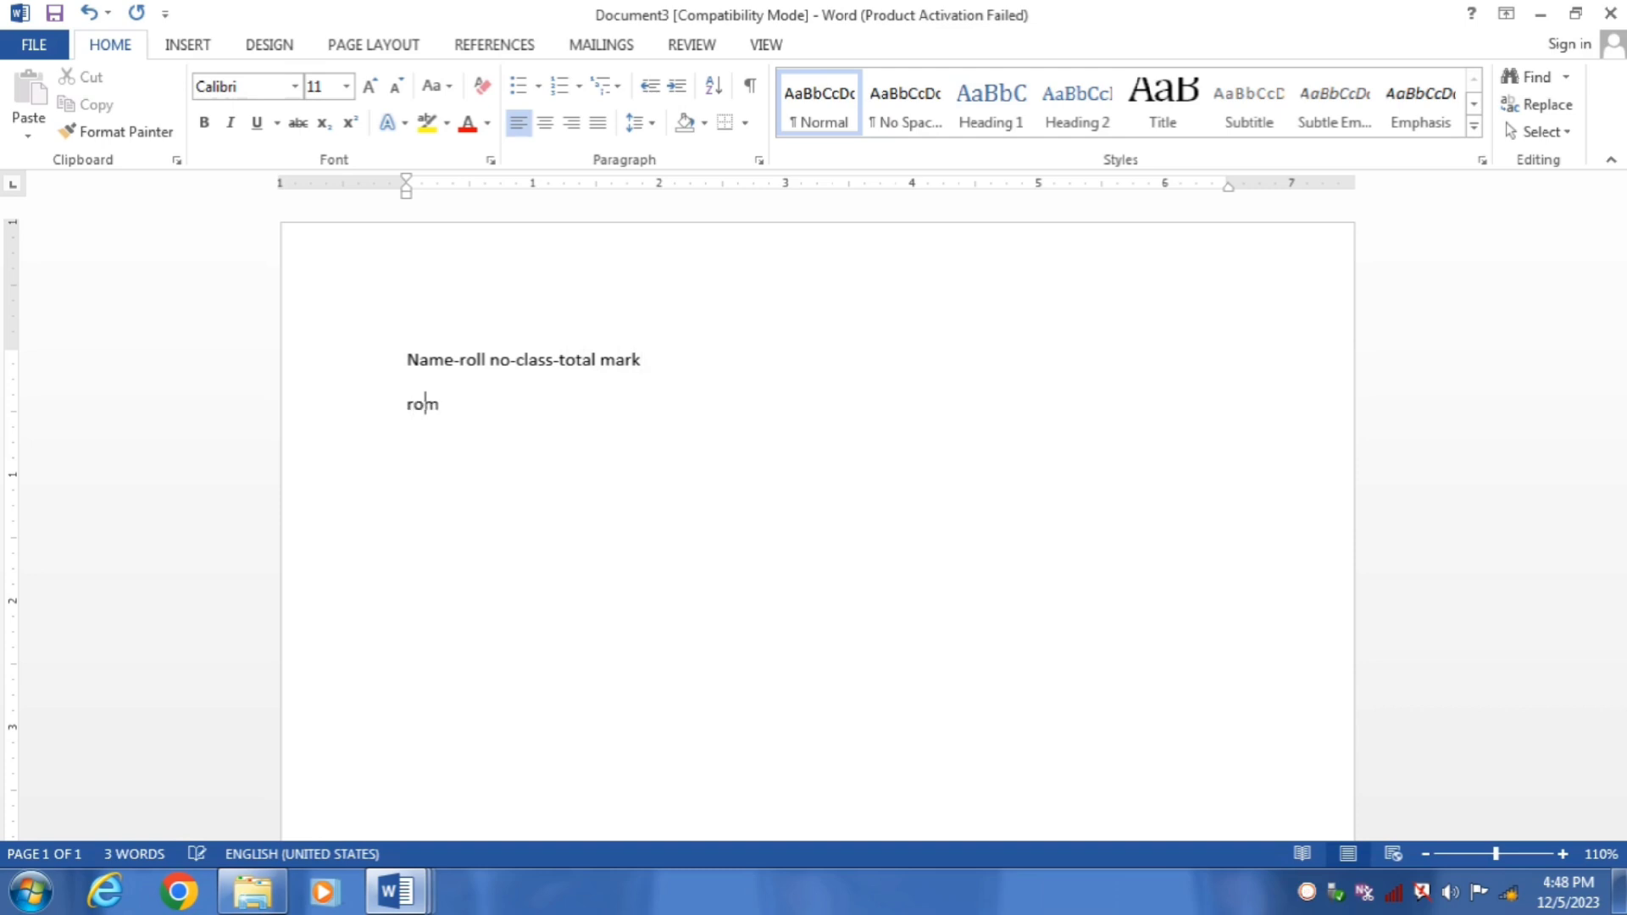
text(i-6-10-300ujj)
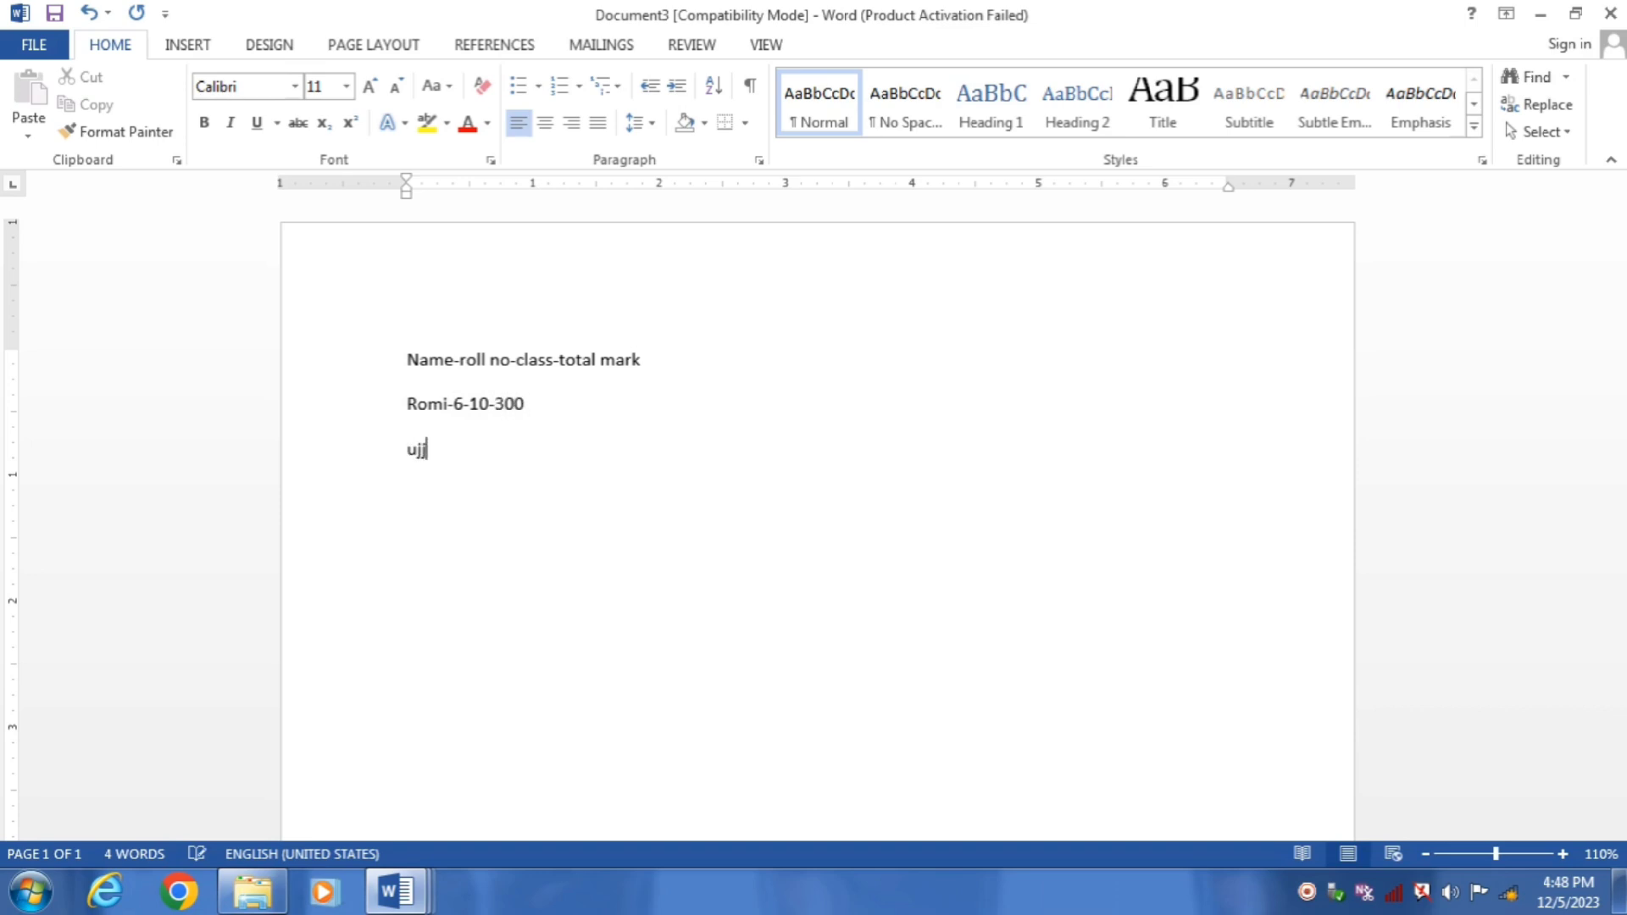
text(wal-8-10-400)
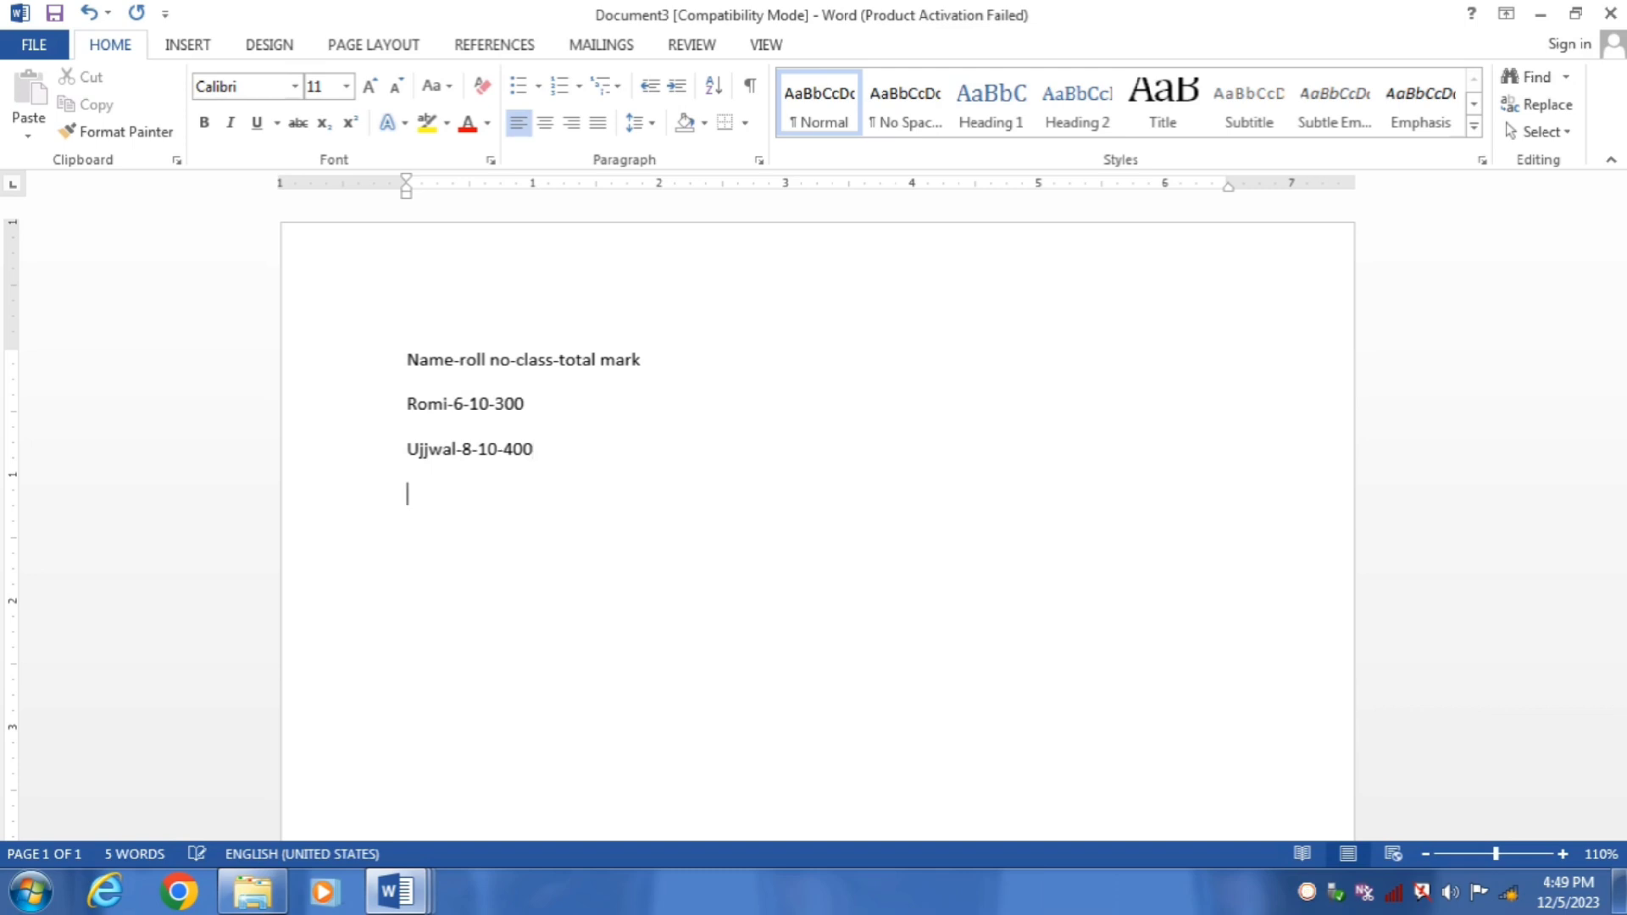
text(ram-47-10-450)
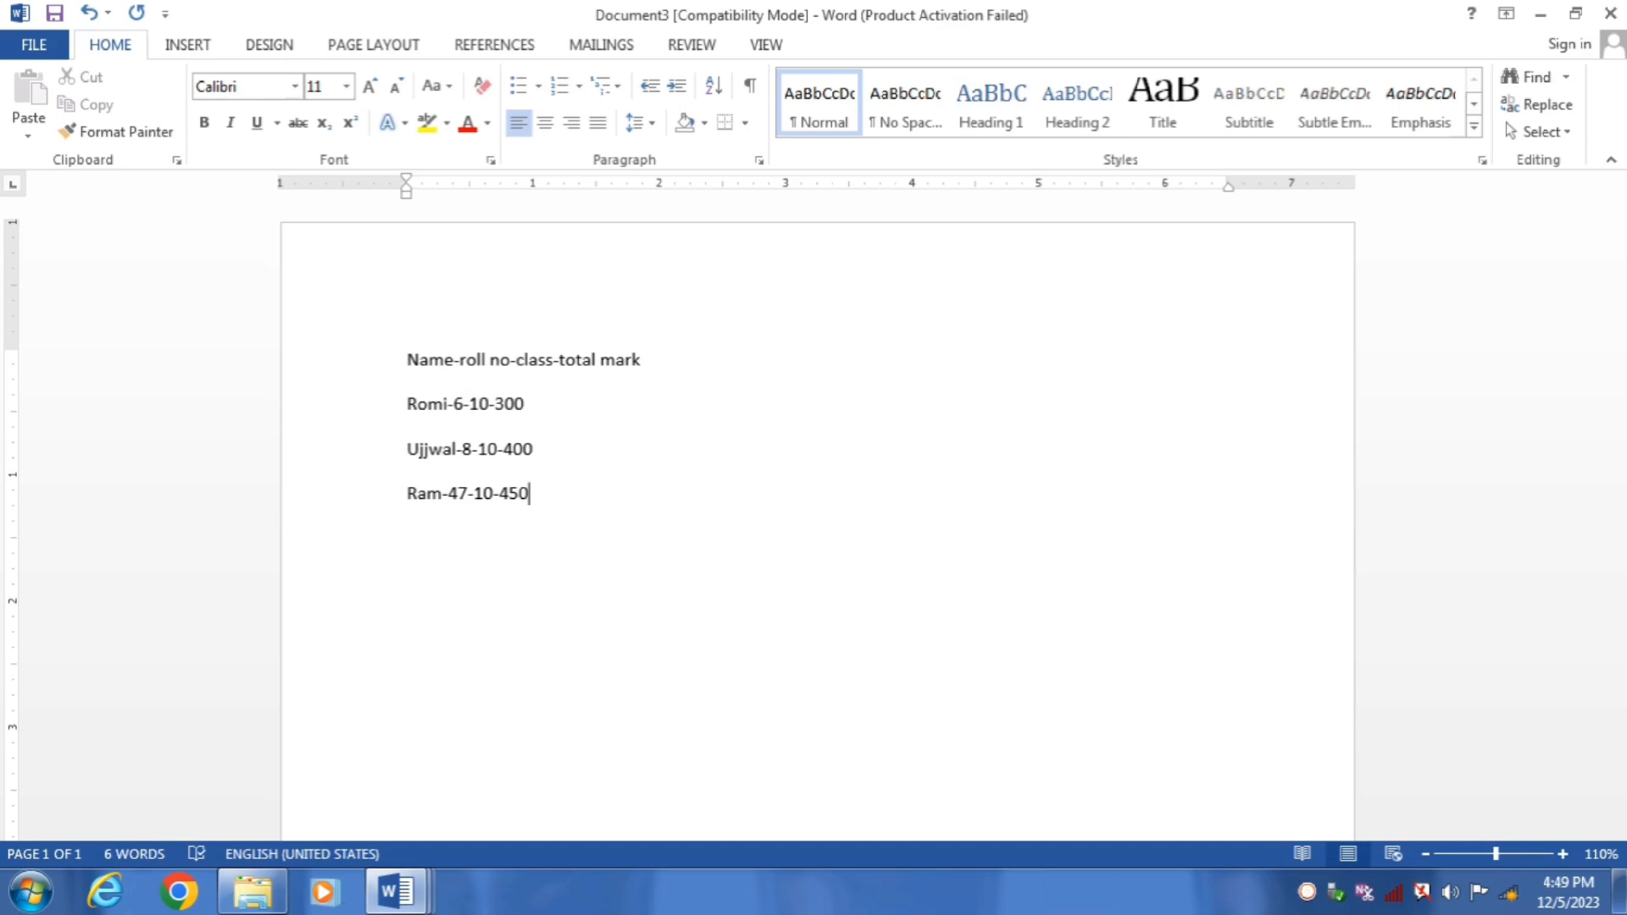
Convert the heading and student lines into a four-column table, separating the text at hyphens
drag(576, 534, 303, 372)
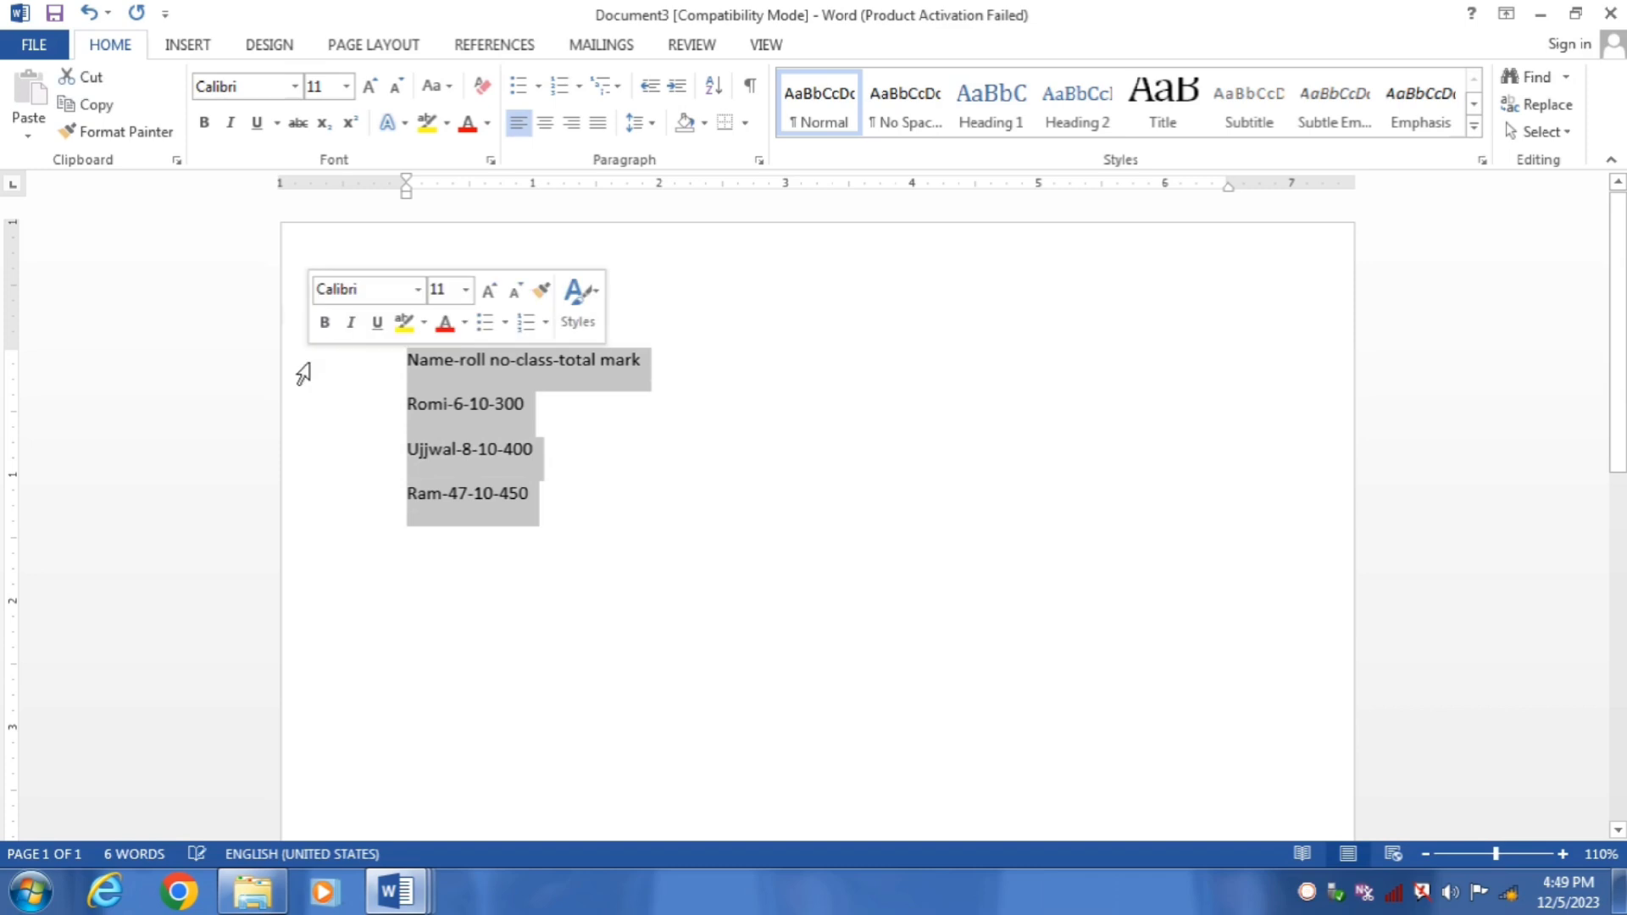
click(185, 46)
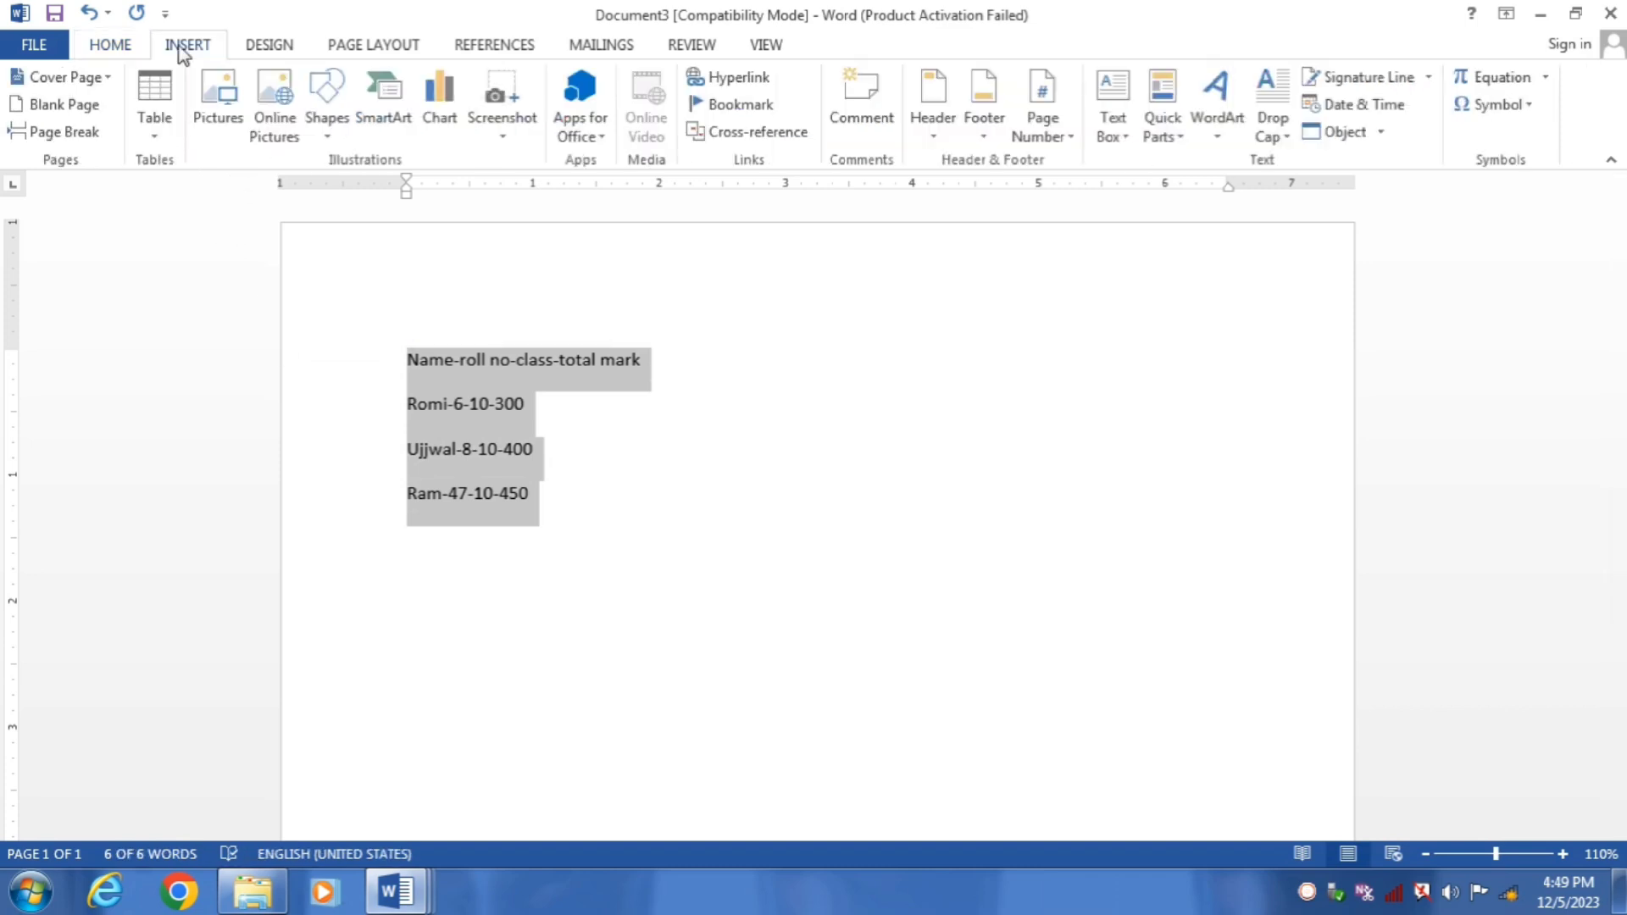
click(156, 129)
click(231, 436)
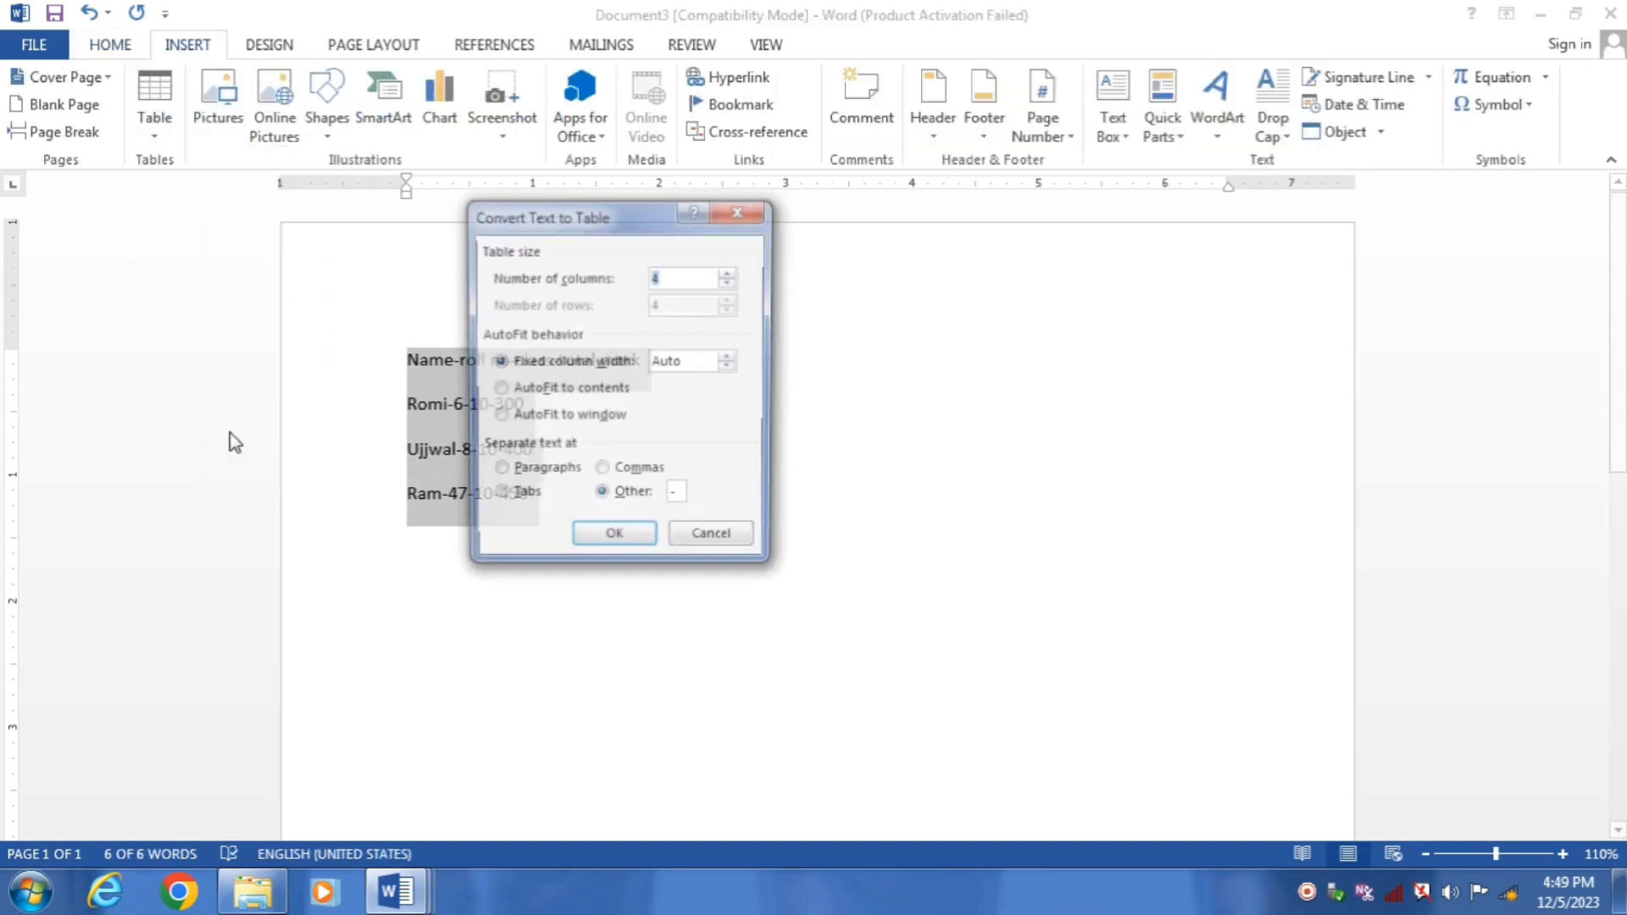
click(604, 533)
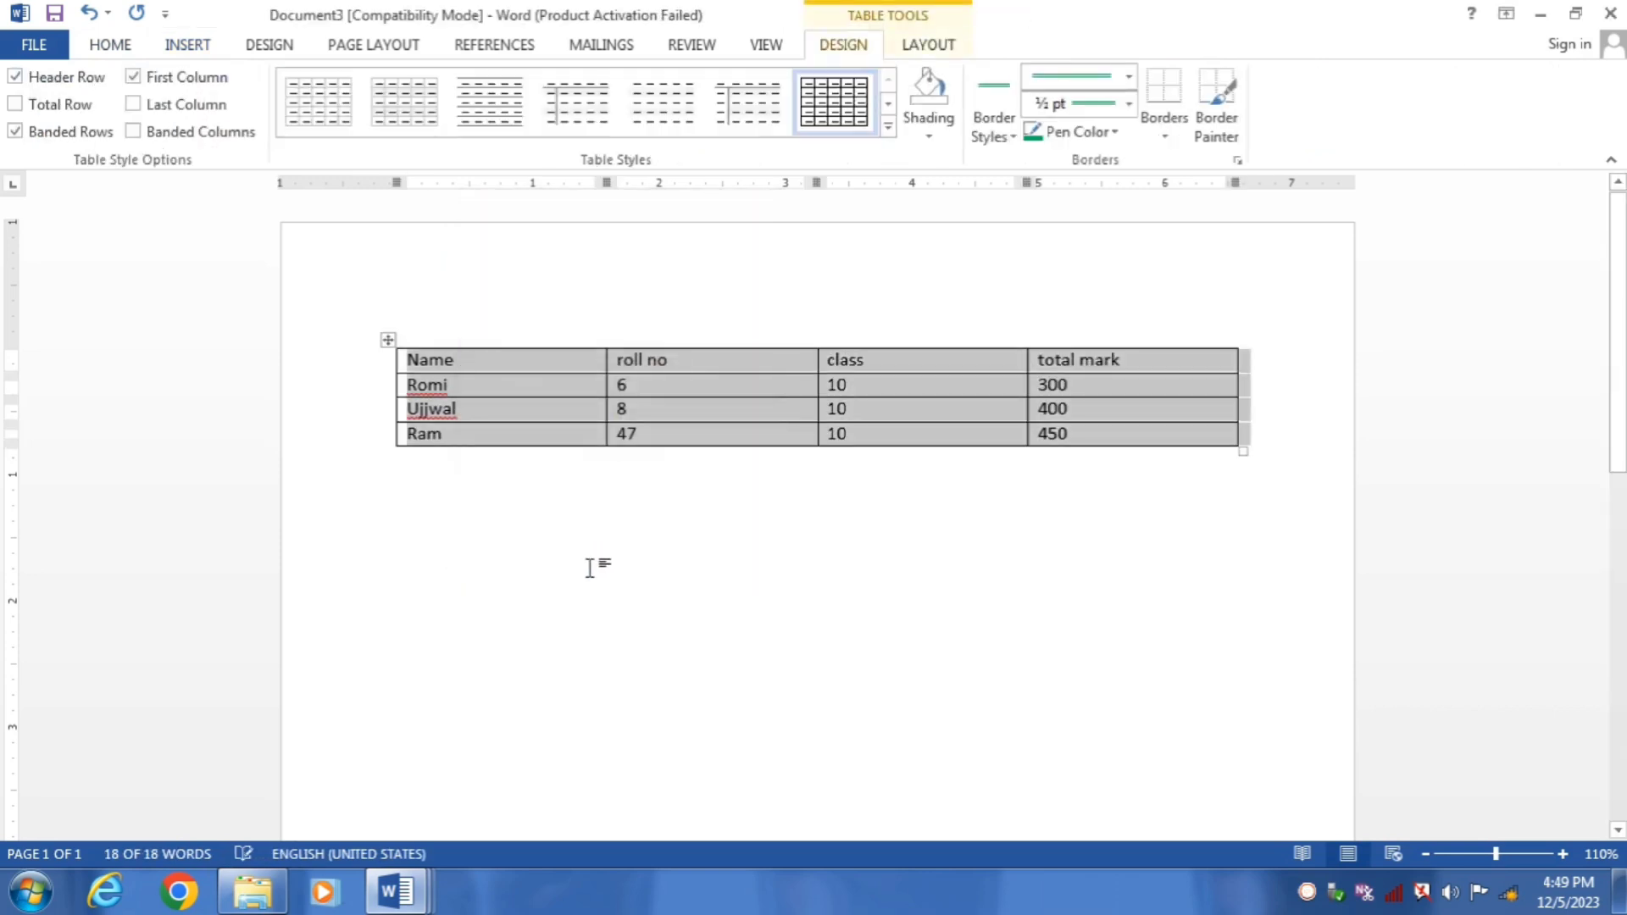
click(523, 471)
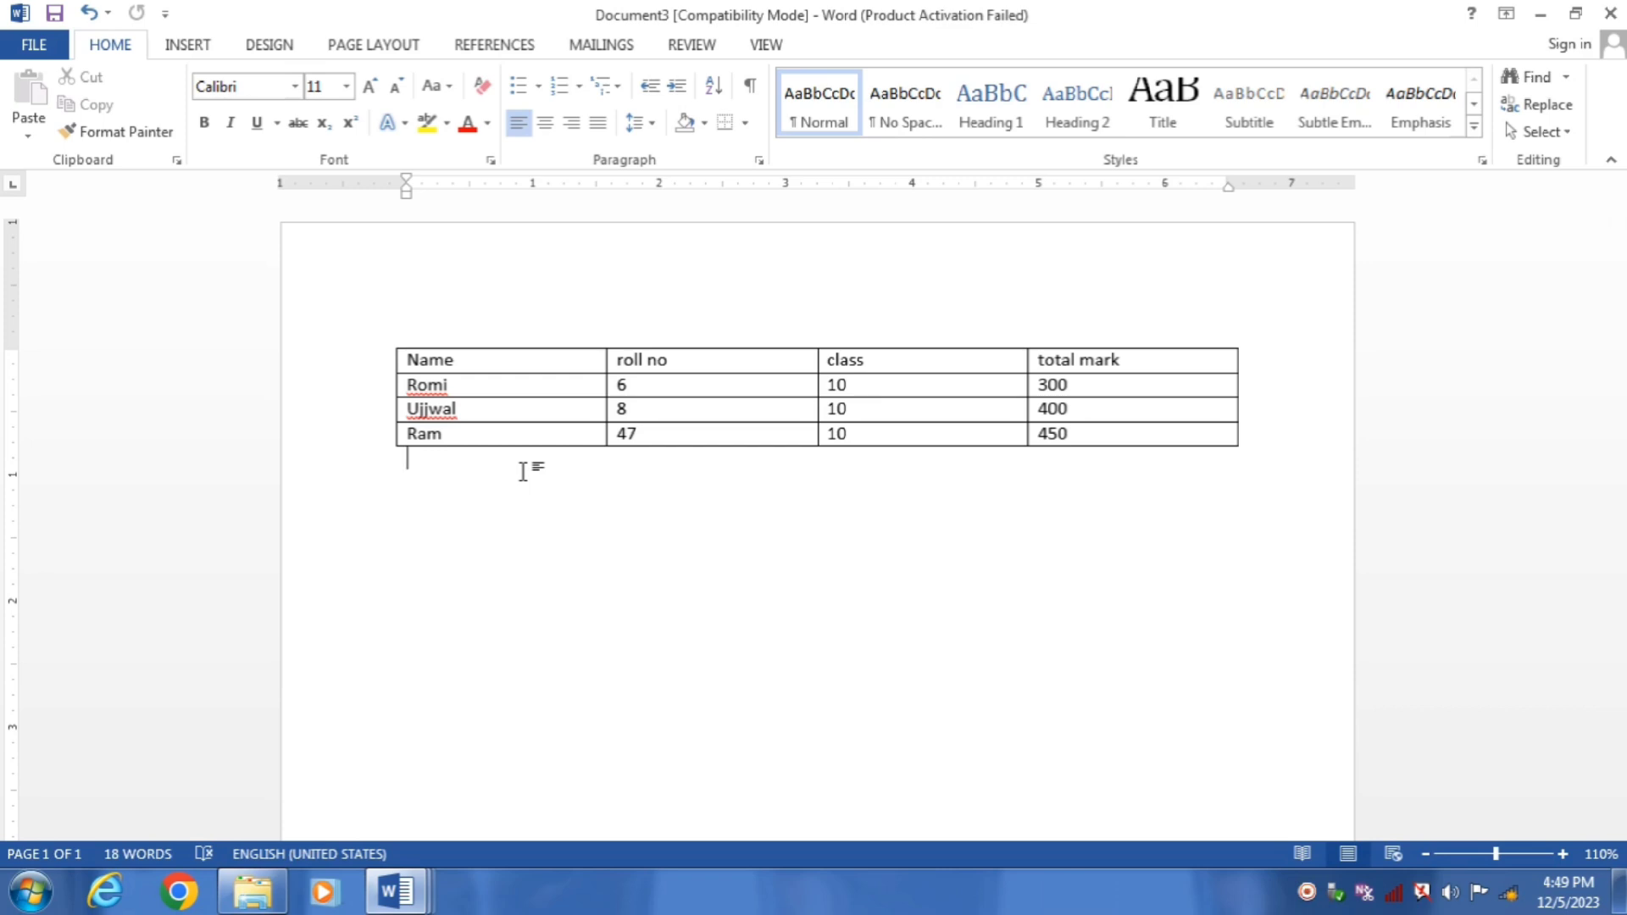
Clear the contents of every table cell and enter "name" in the first cell
click(1084, 433)
drag(1085, 433, 389, 344)
key(Delete)
click(431, 356)
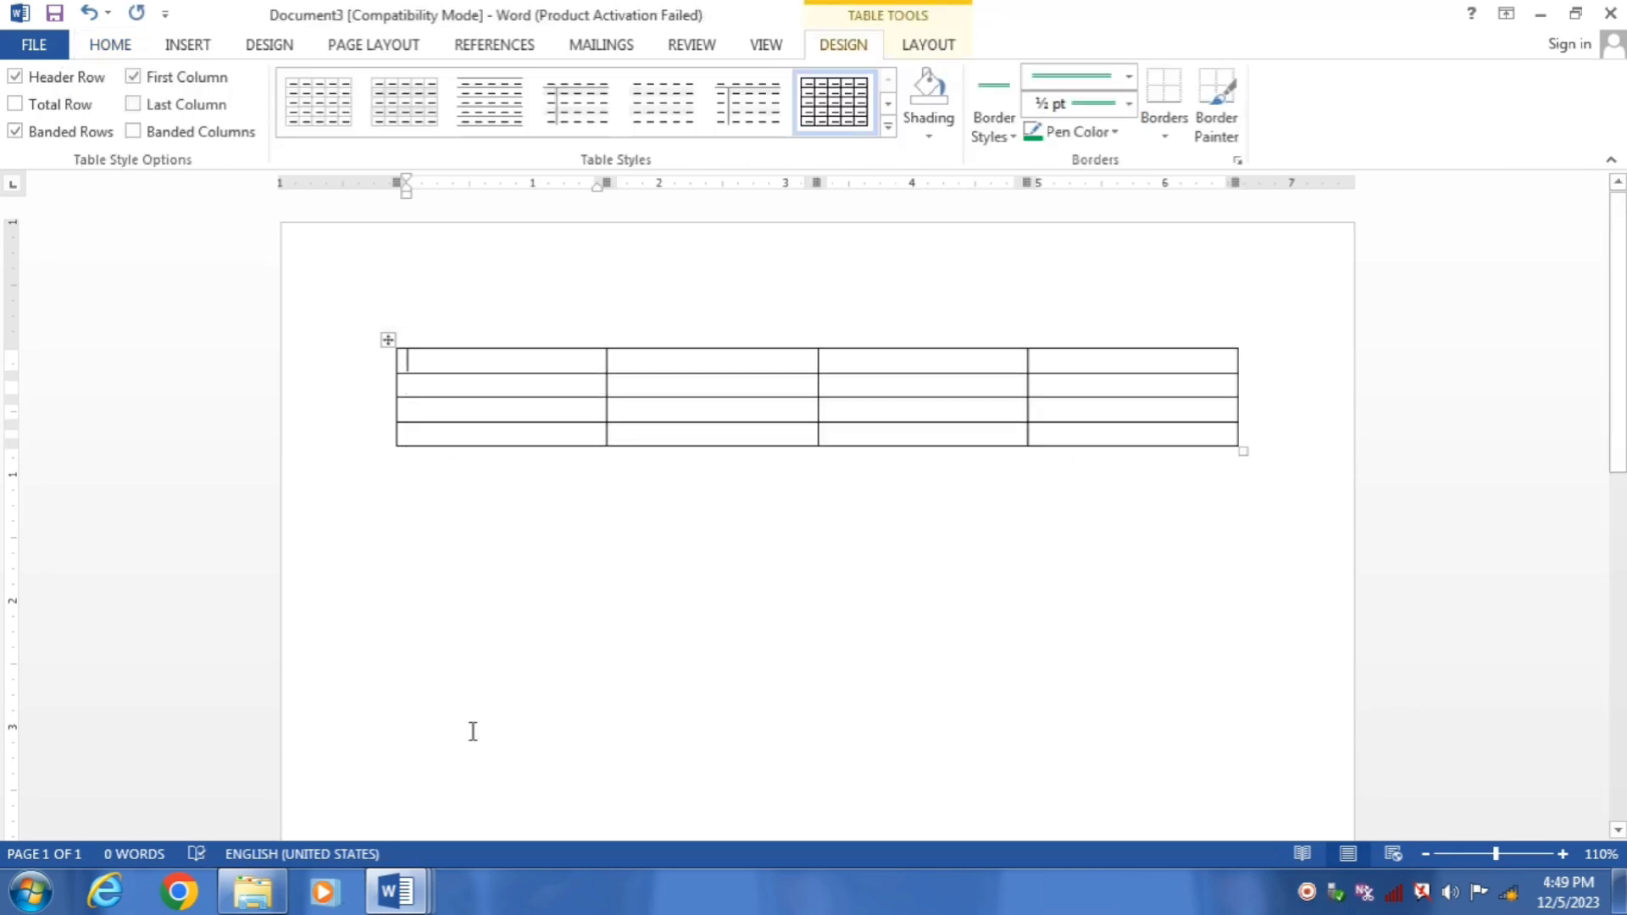
text(name)
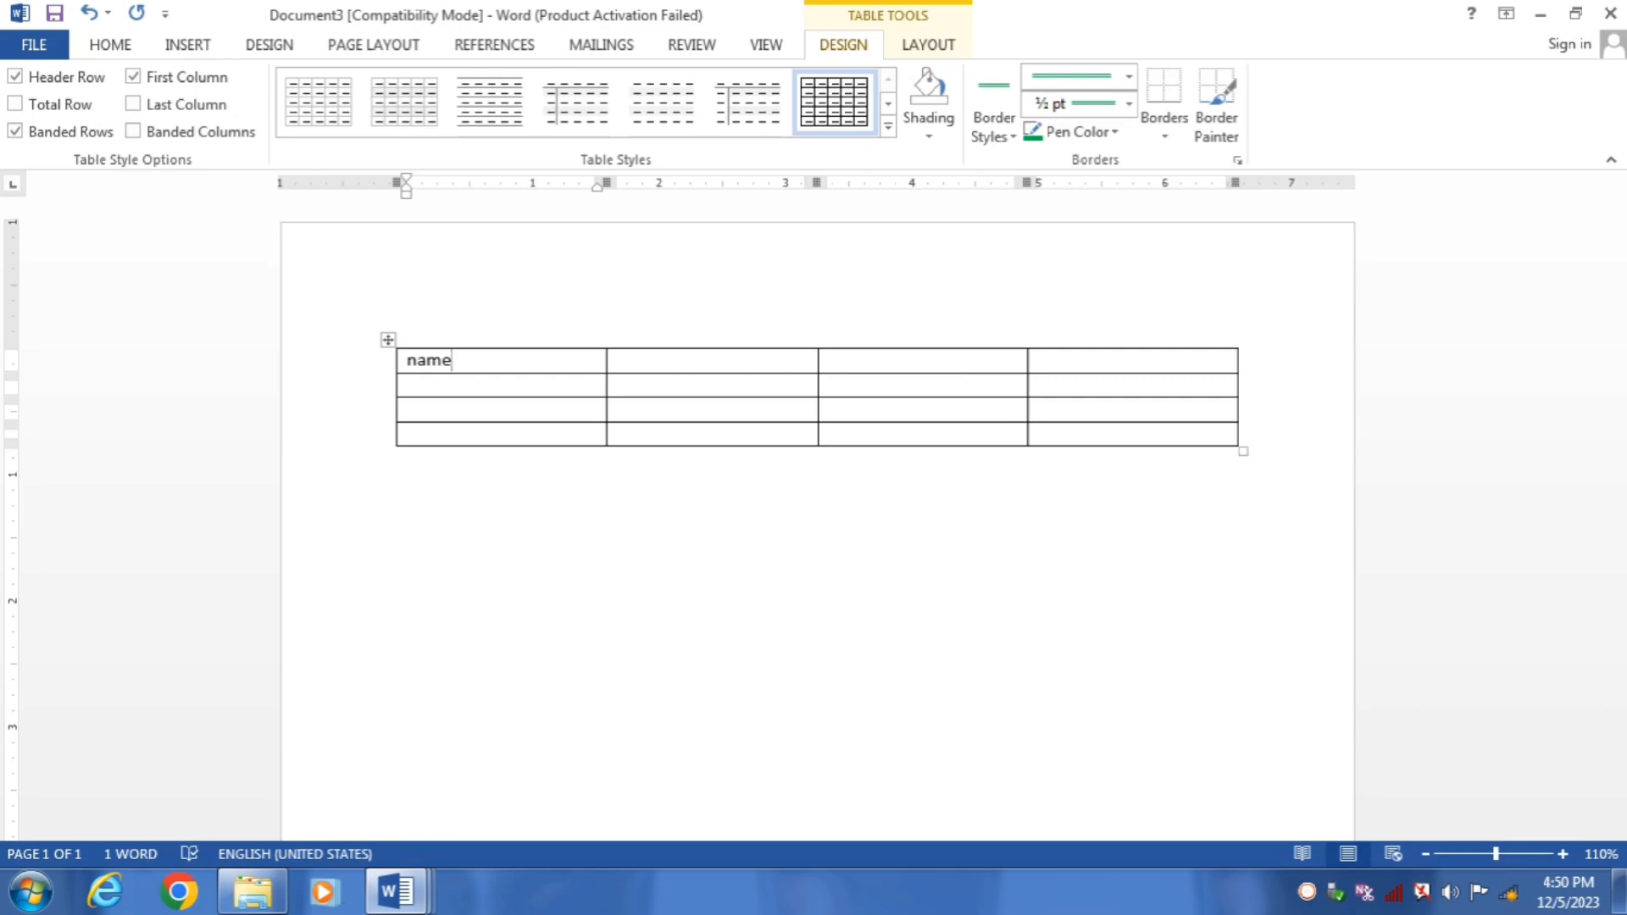
Delete the whole table and insert a blank Excel spreadsheet in its place, dismissing the activation wizard
key(ctrl+a)
key(Delete)
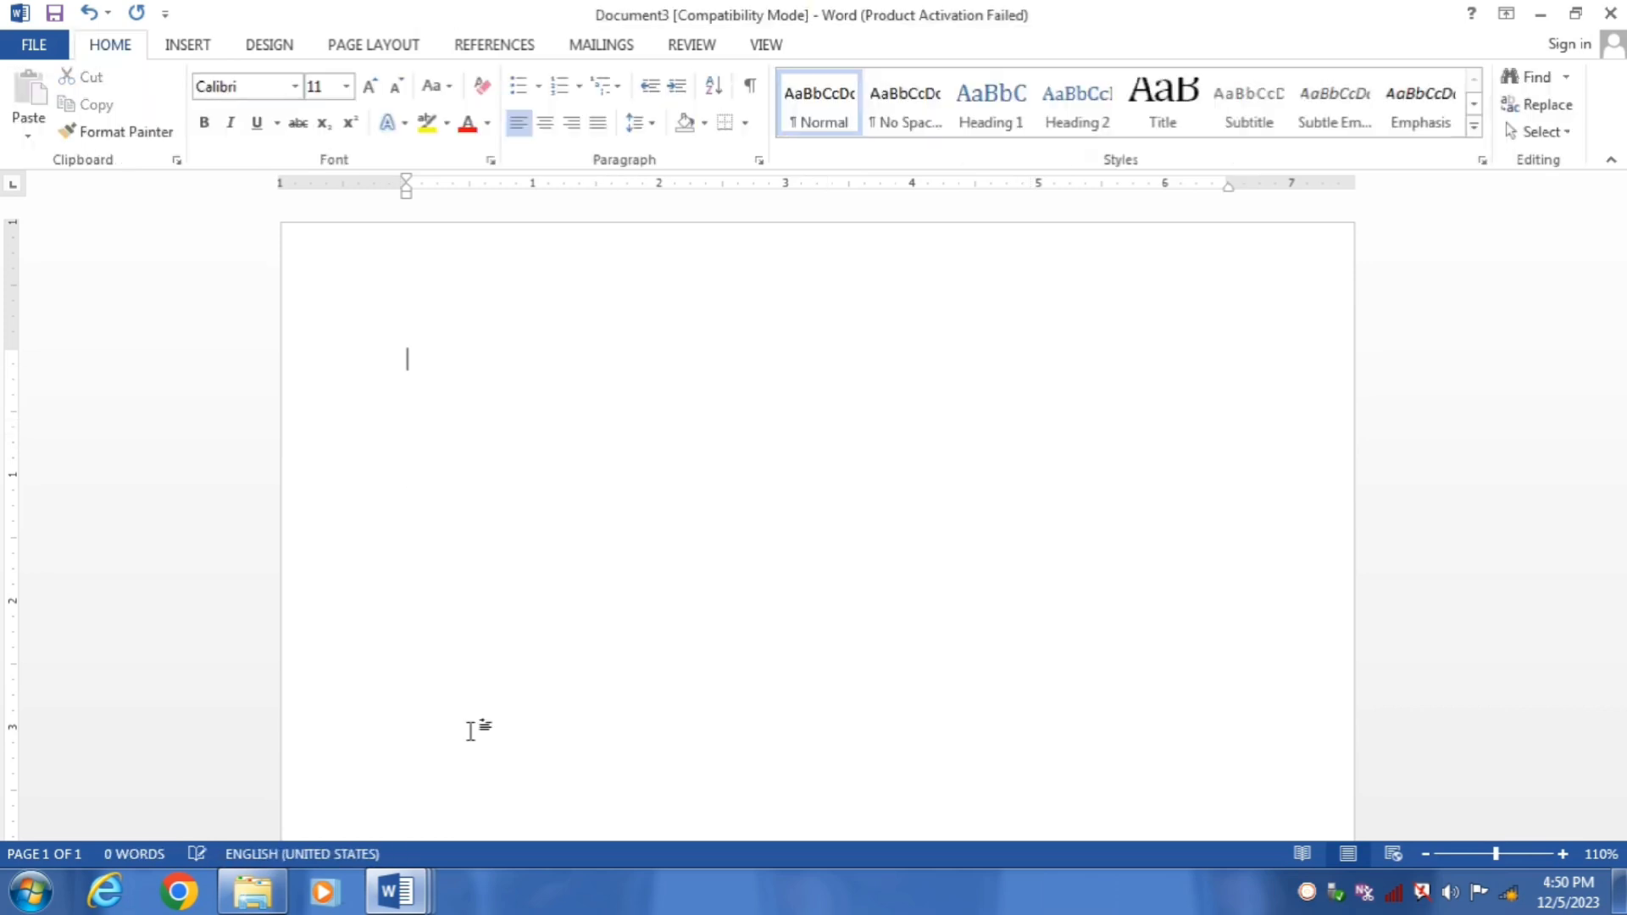
click(197, 46)
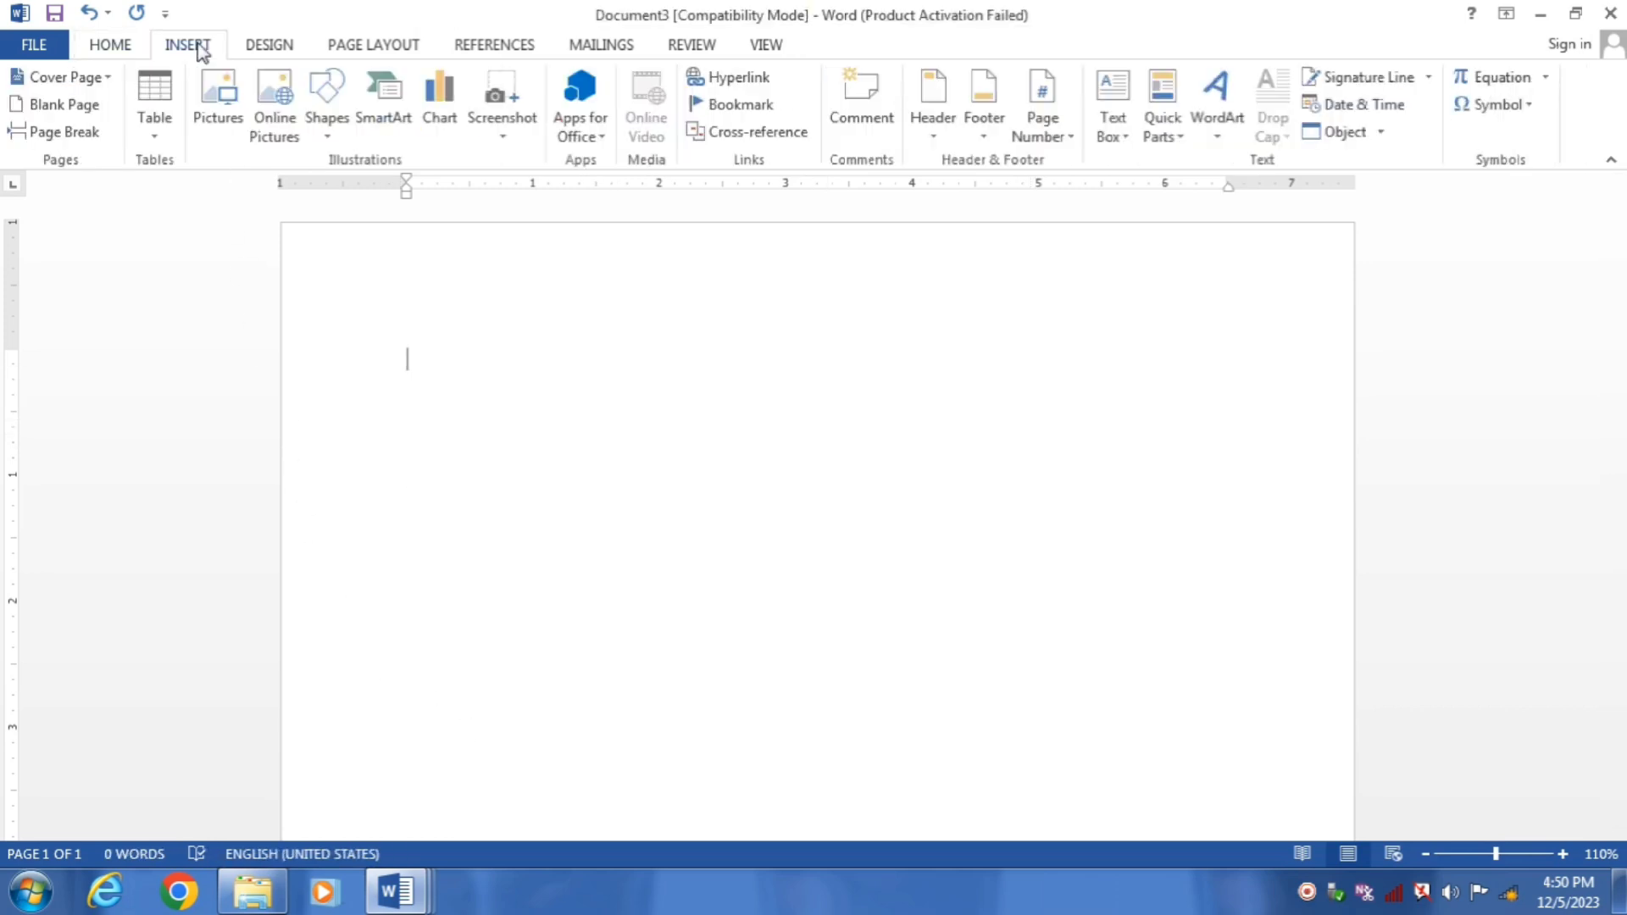
click(161, 136)
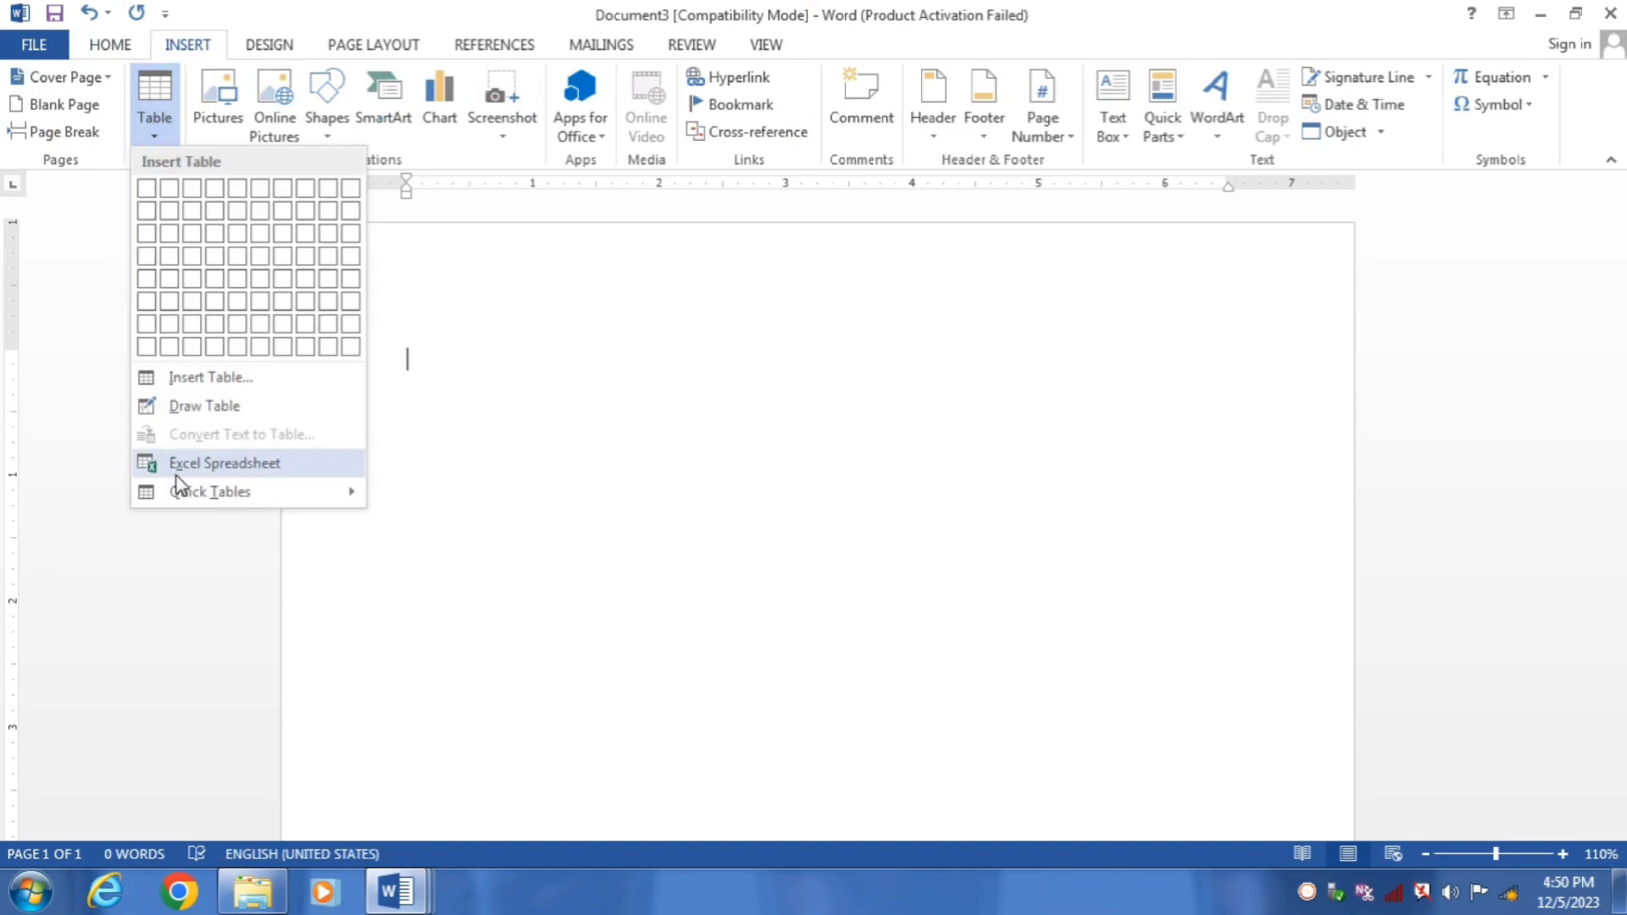
click(255, 468)
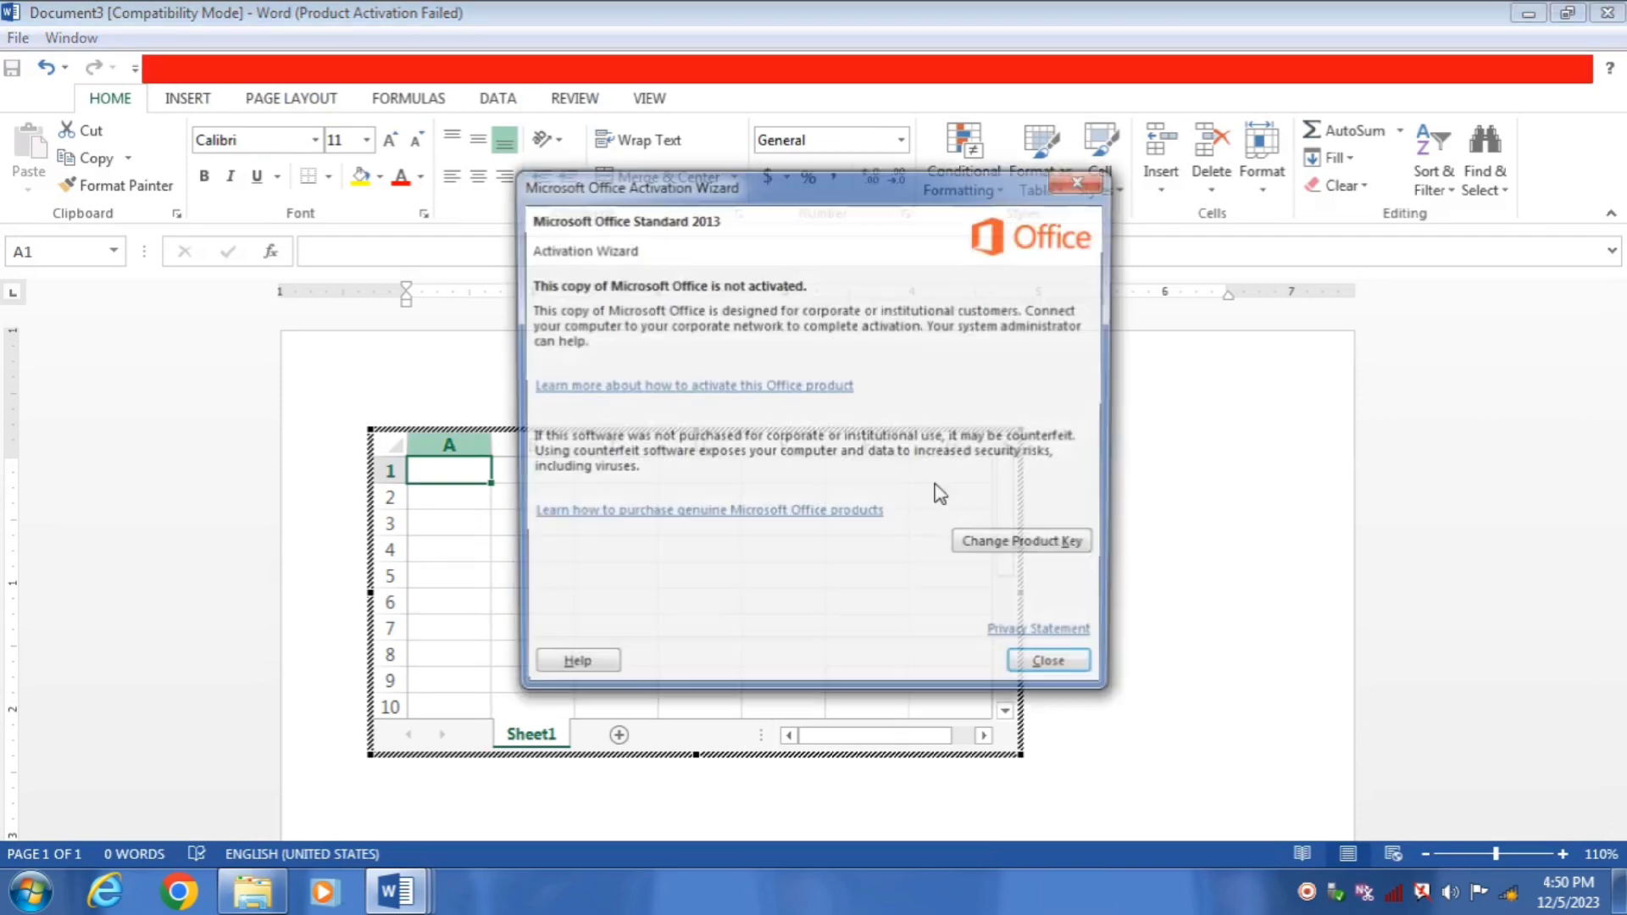
click(1056, 670)
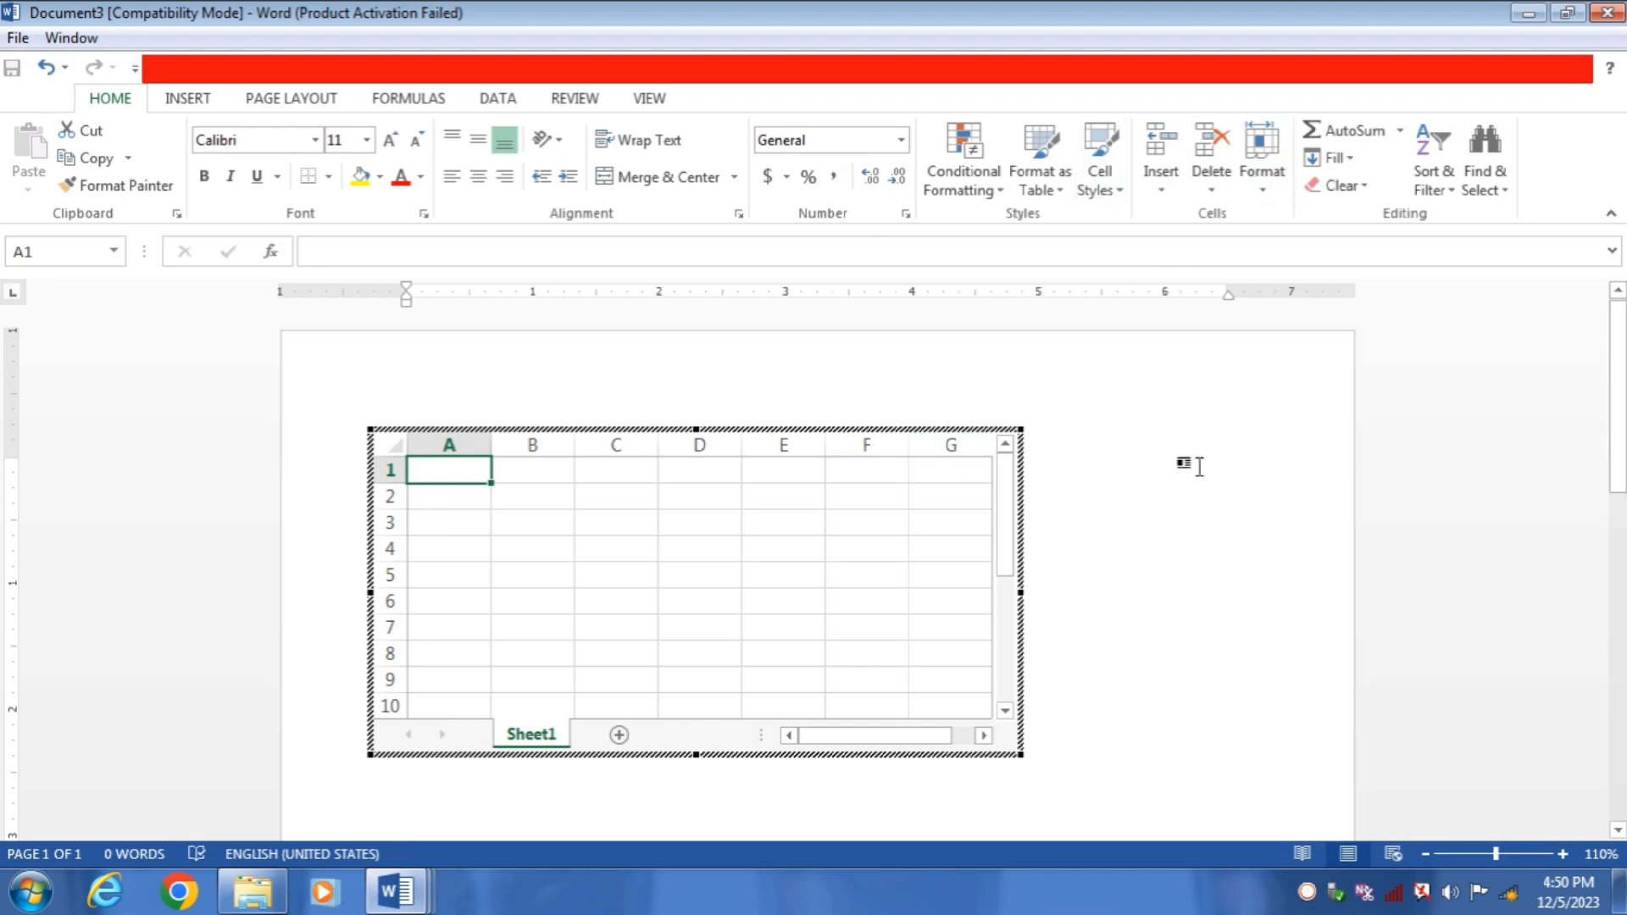
Exit editing of the embedded Excel spreadsheet and delete it from the page
click(1186, 470)
key(BackSpace)
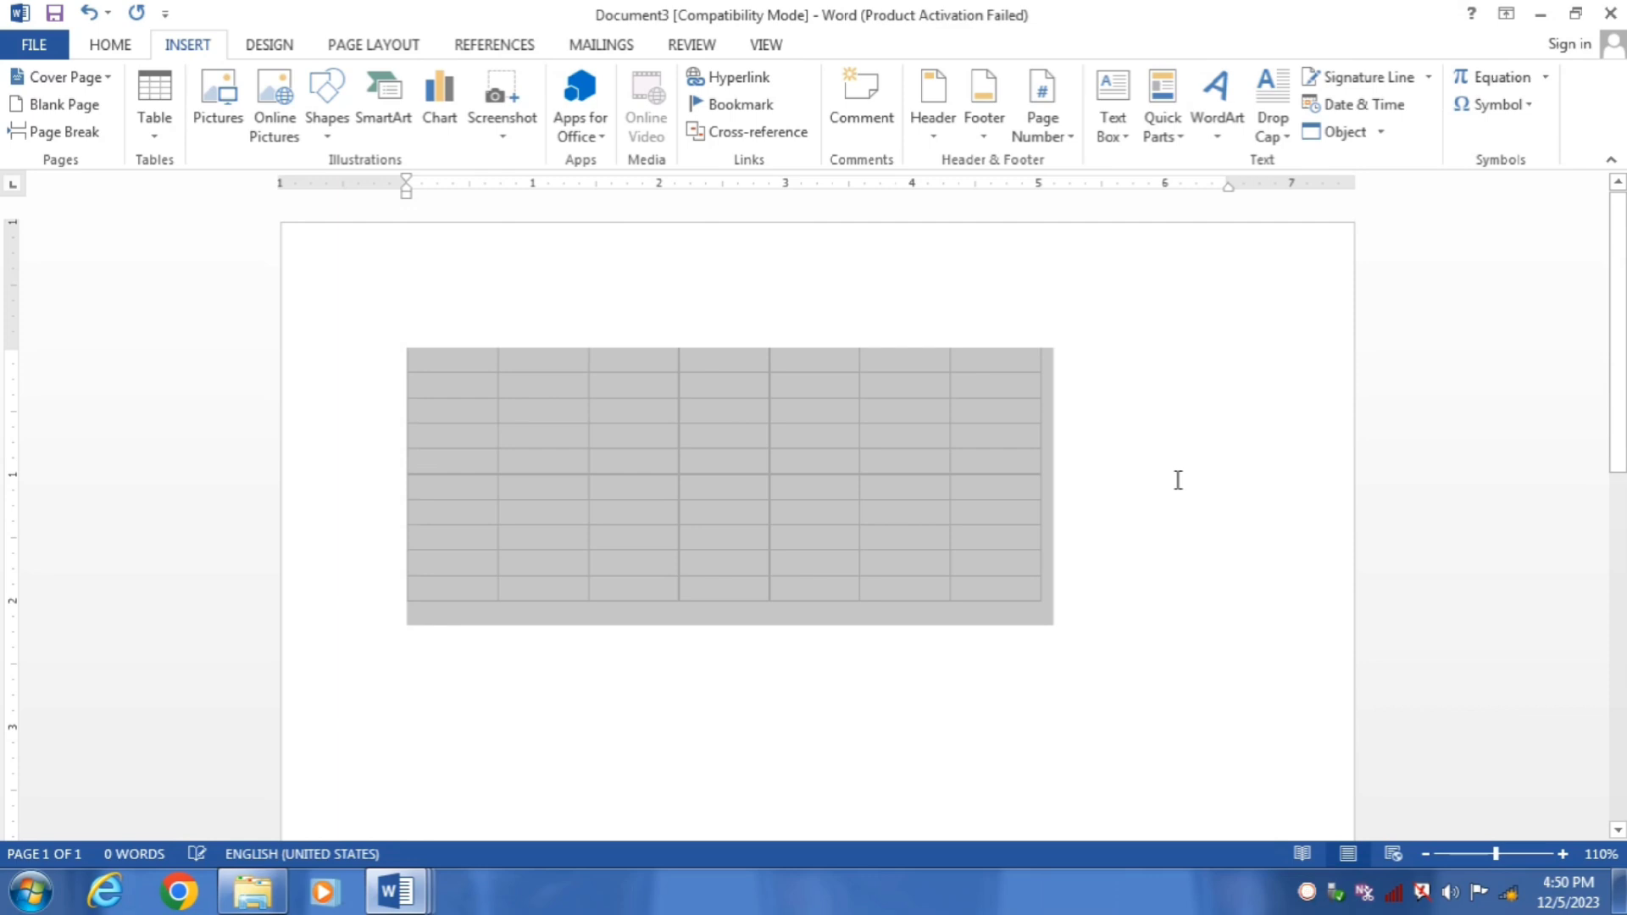
key(BackSpace)
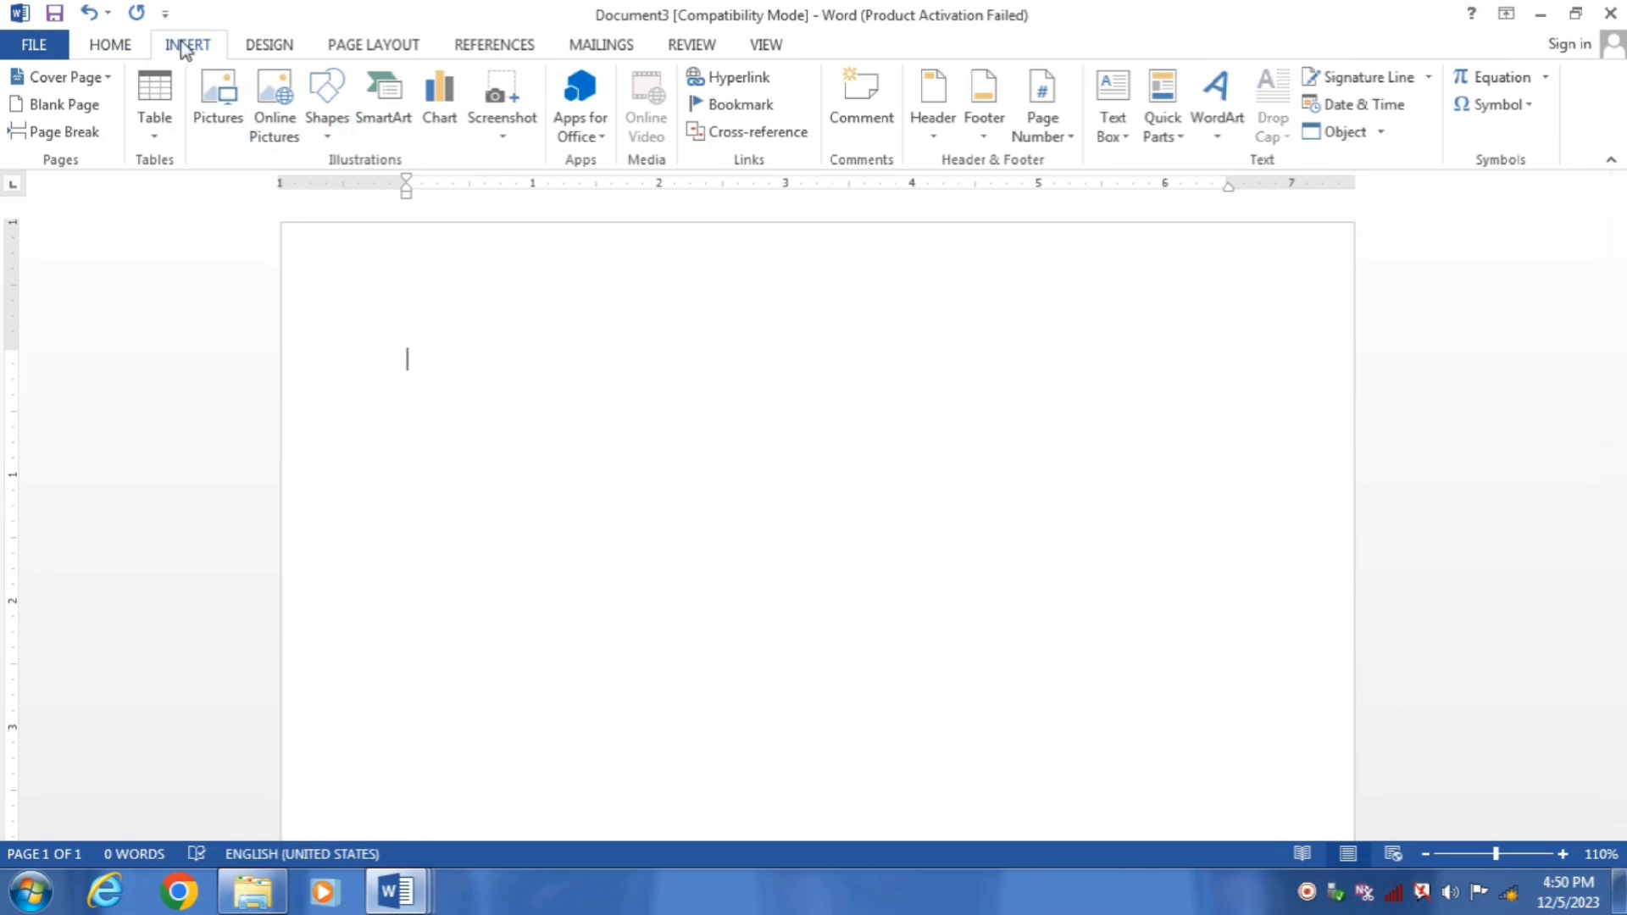
Insert the built-in Double Table quick table with the Greek alphabet on the empty page
click(155, 142)
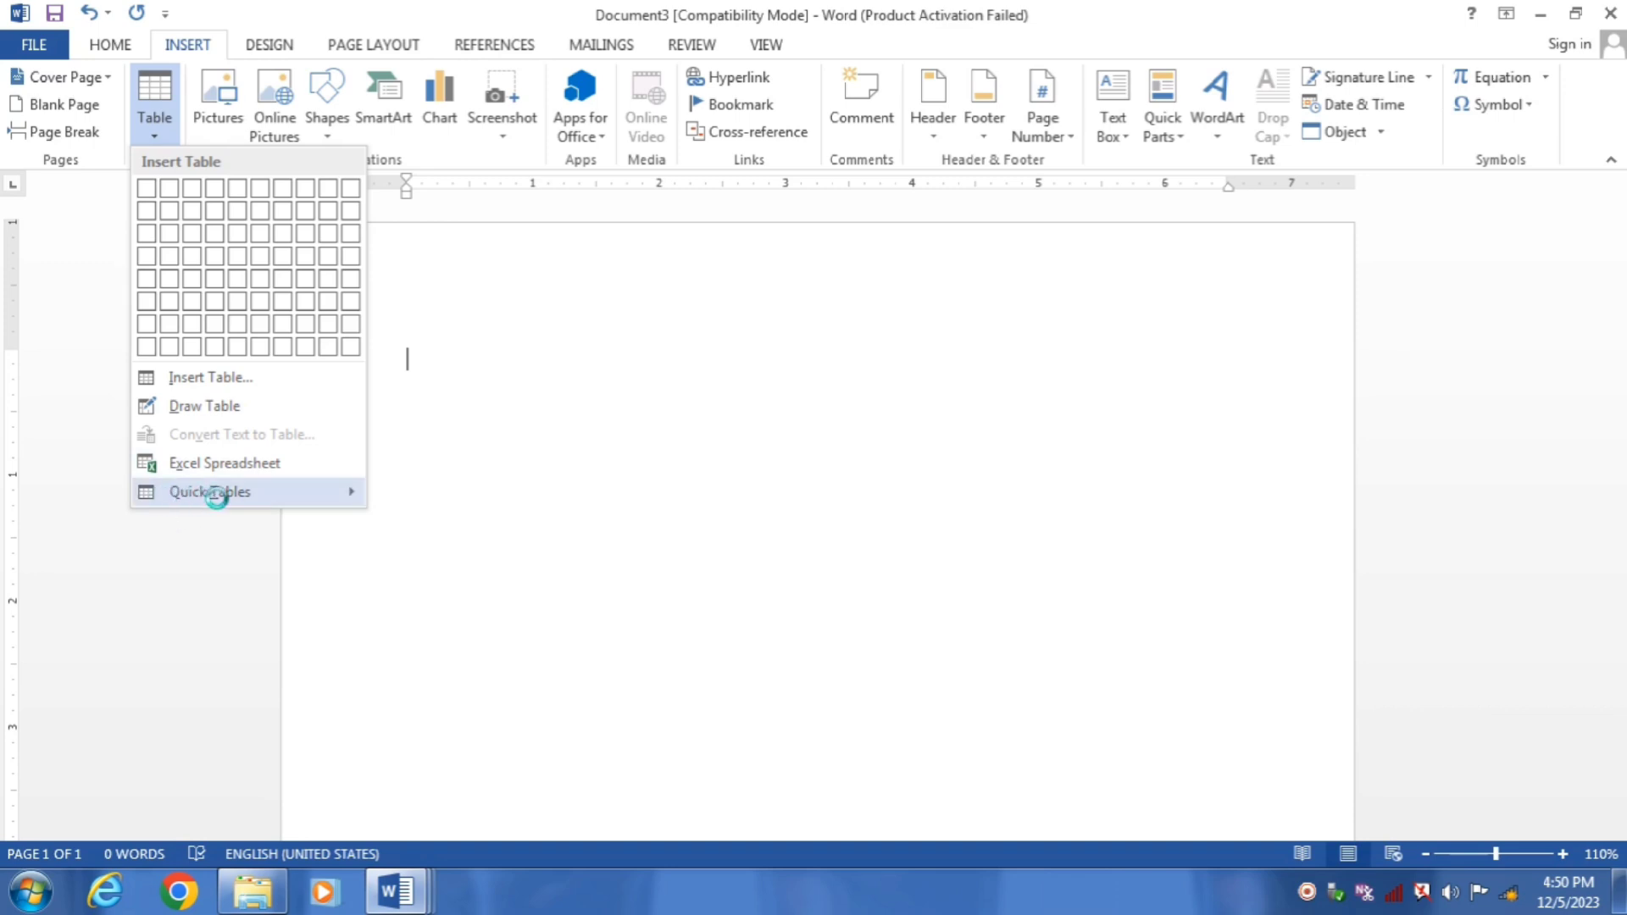
mouse_move(222, 508)
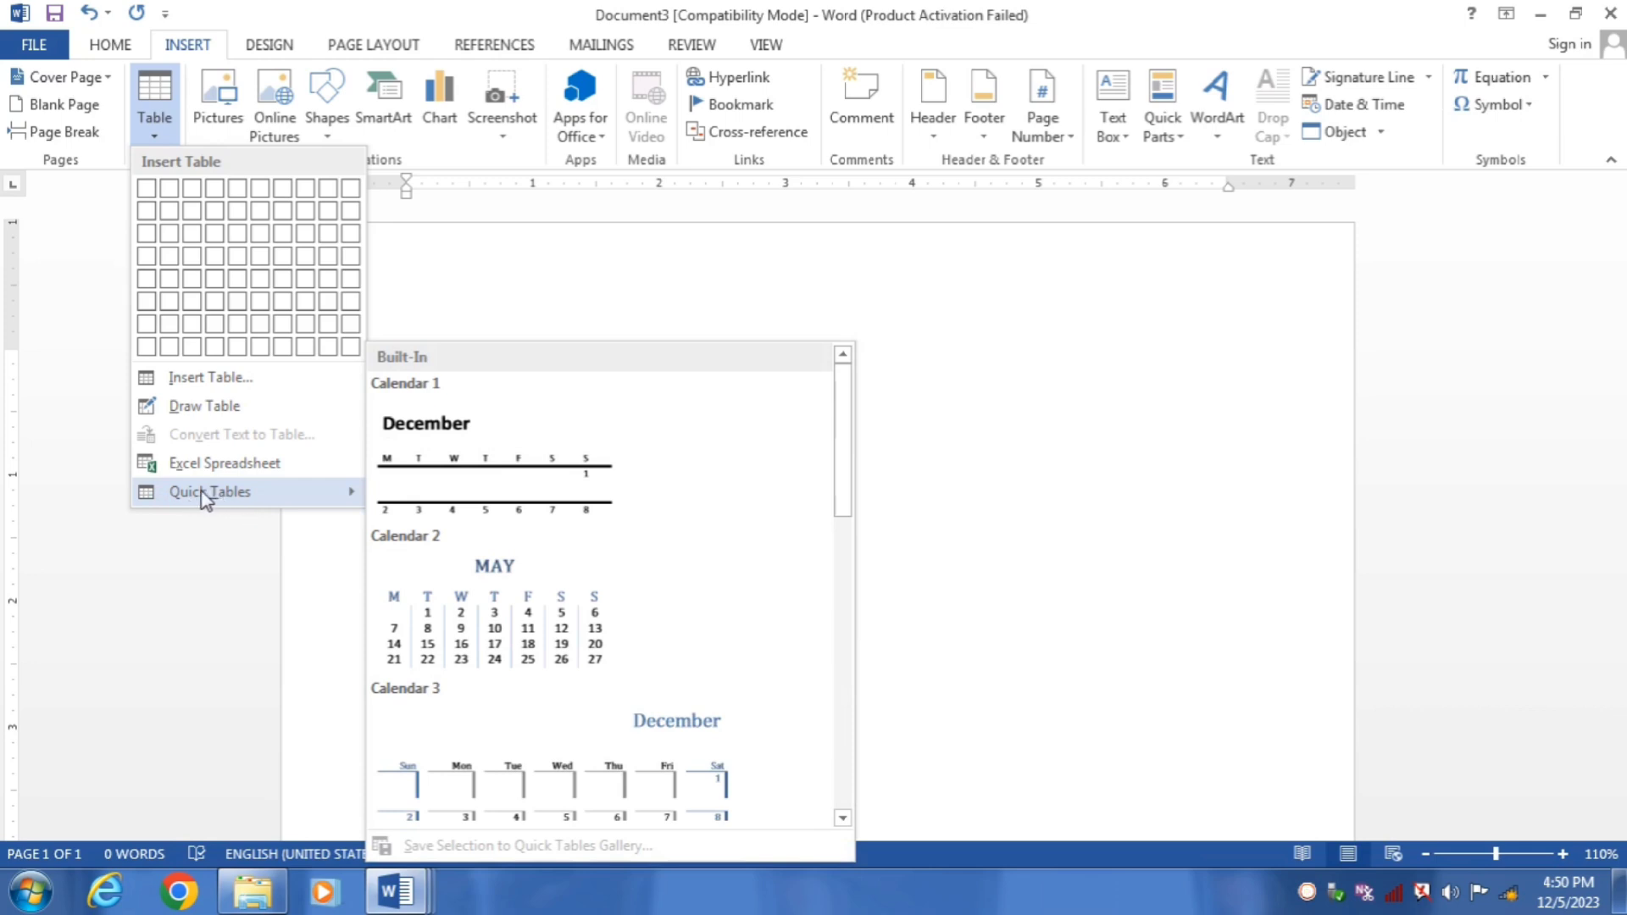
drag(839, 394, 857, 570)
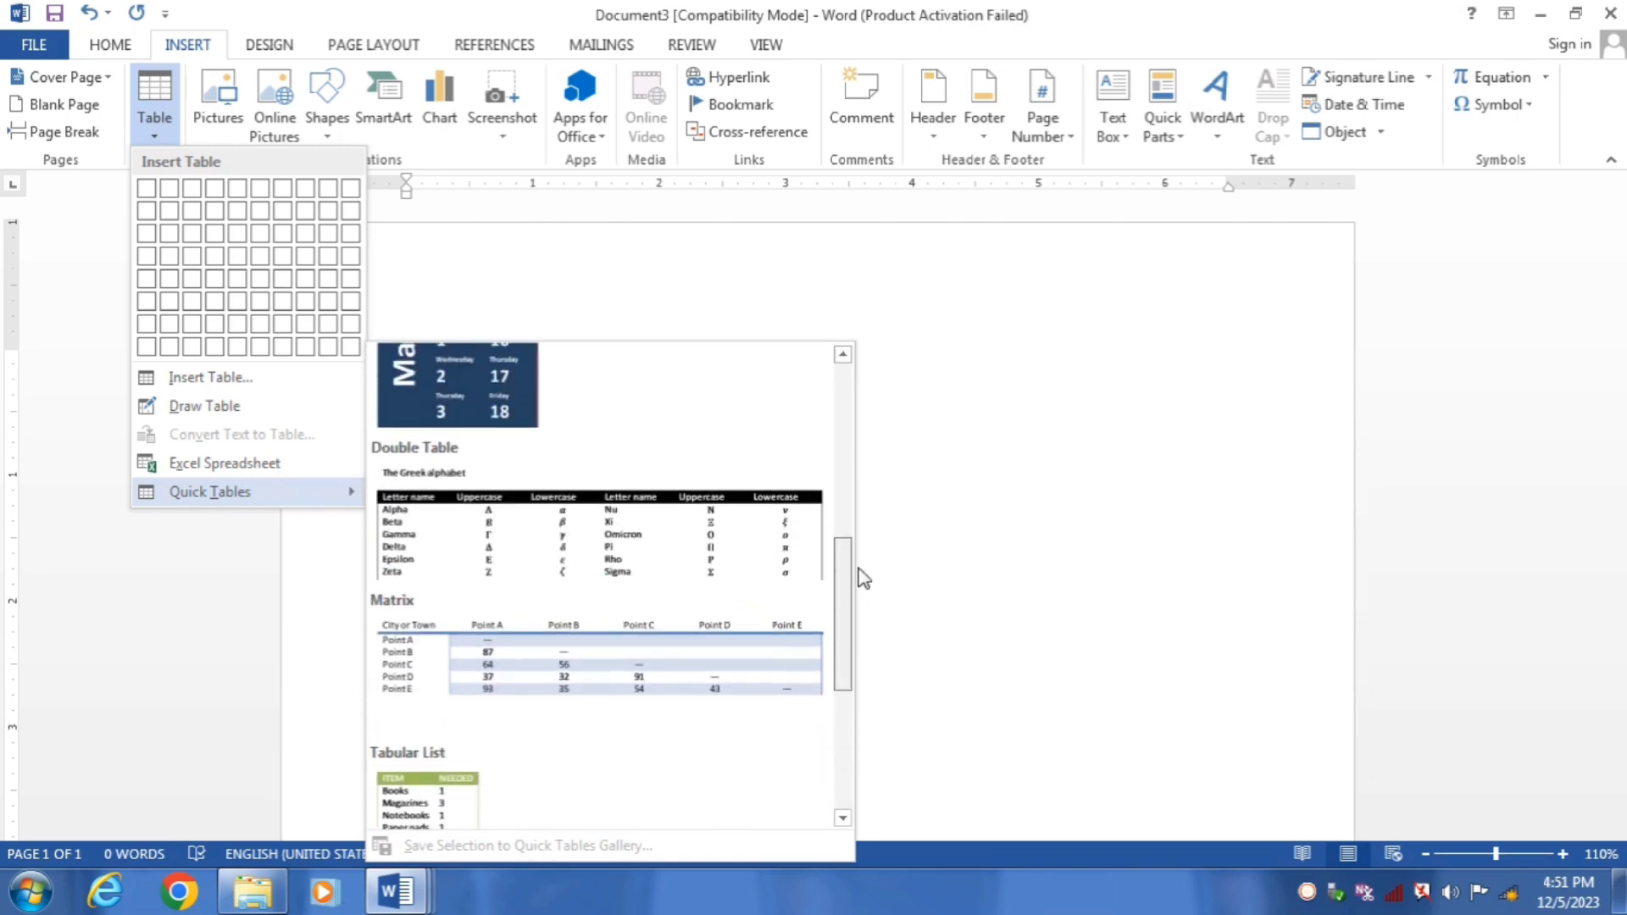
click(610, 557)
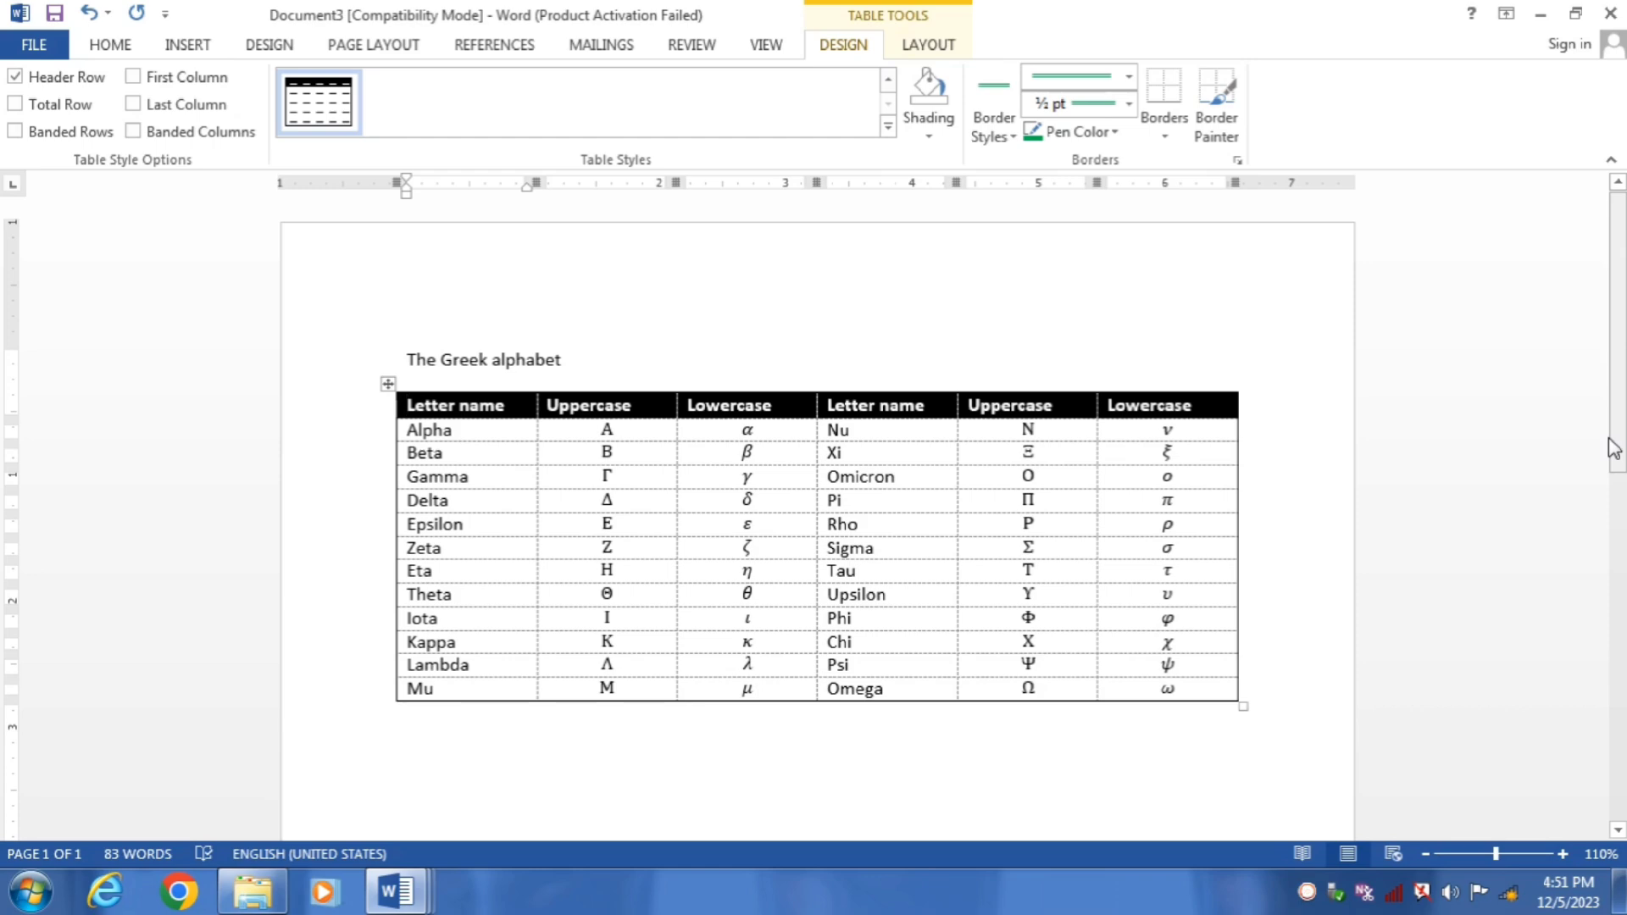
Replace the first two header cells of the Greek alphabet table with "Name" and "Roll No"
key(Delete)
key(Delete)
key(Delete)
key(Delete)
key(Delete)
key(Delete)
key(Delete)
key(Delete)
key(Delete)
key(Delete)
key(Delete)
text(Name)
key(Tab)
text(Roll No)
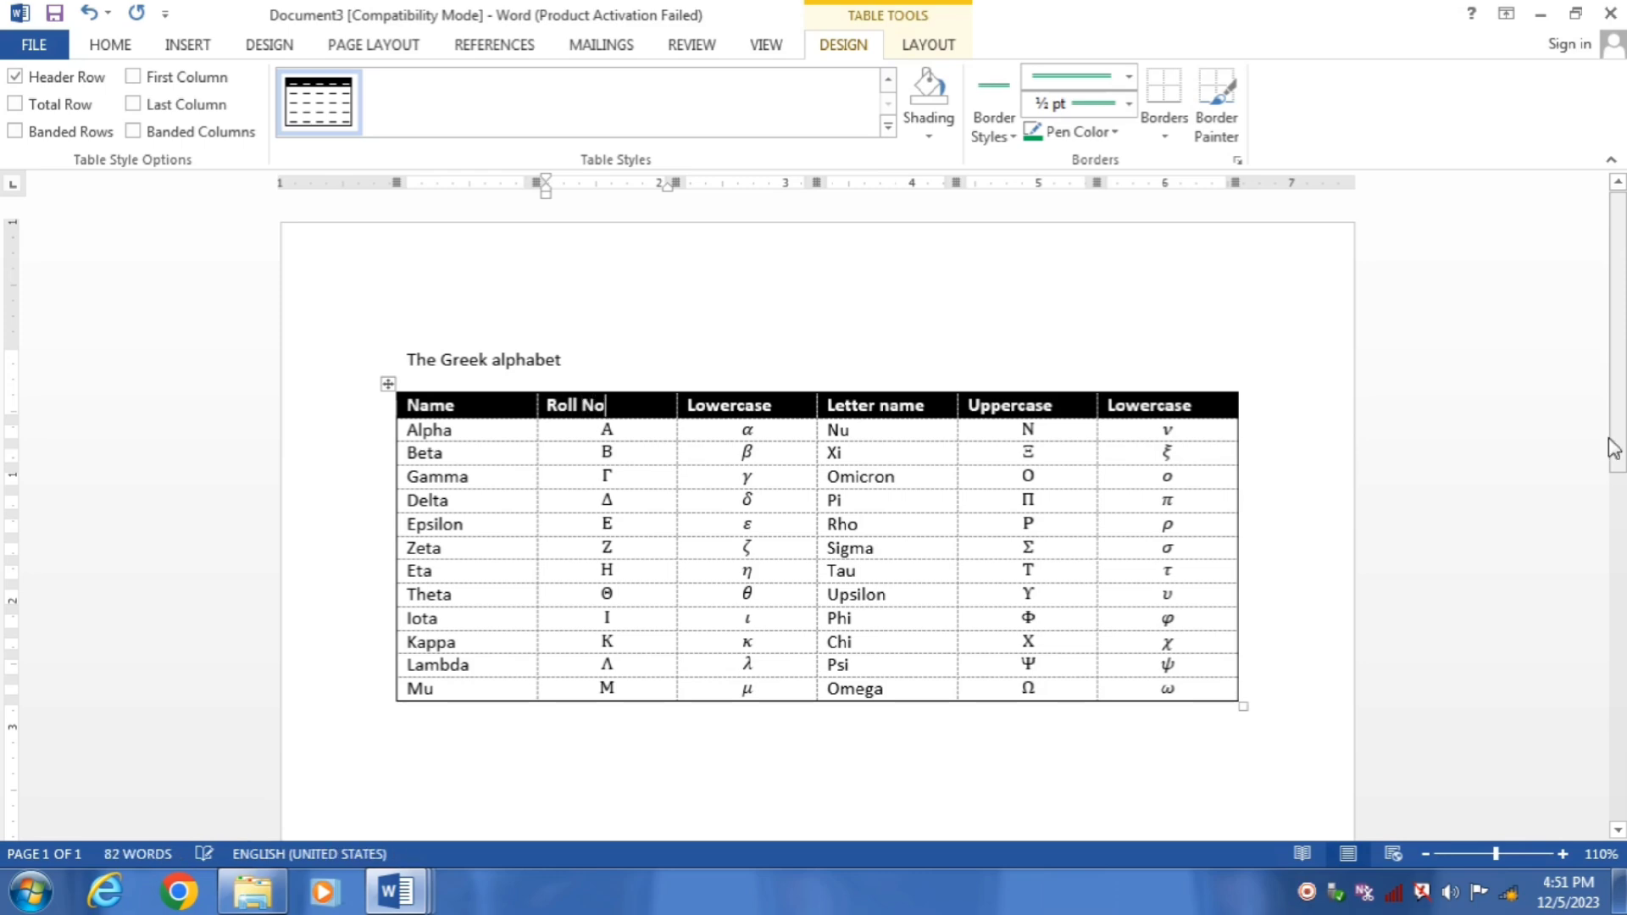
Replace the remaining four header cells with "Class", "Hin", "Eng" and "Mat"
key(Tab)
text(Class)
key(Tab)
text(R)
key(BackSpace)
text(Hin)
key(Tab)
text(Eng)
text(Mat)
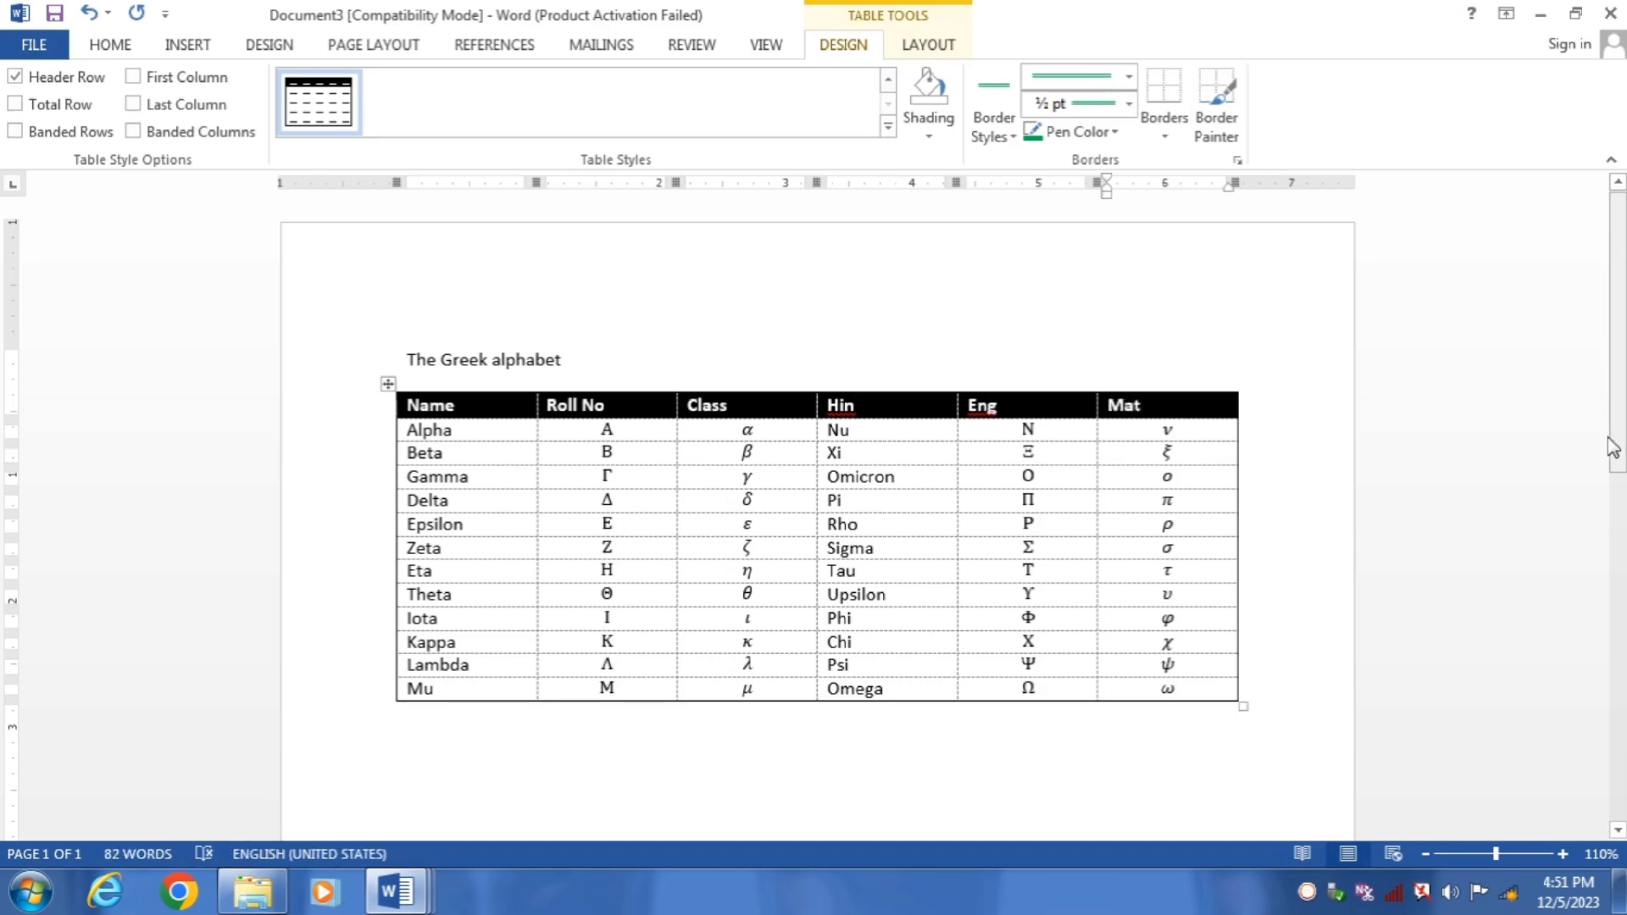
In the first data row, replace the letter name with a student's first name and set Roll No to 10
click(484, 435)
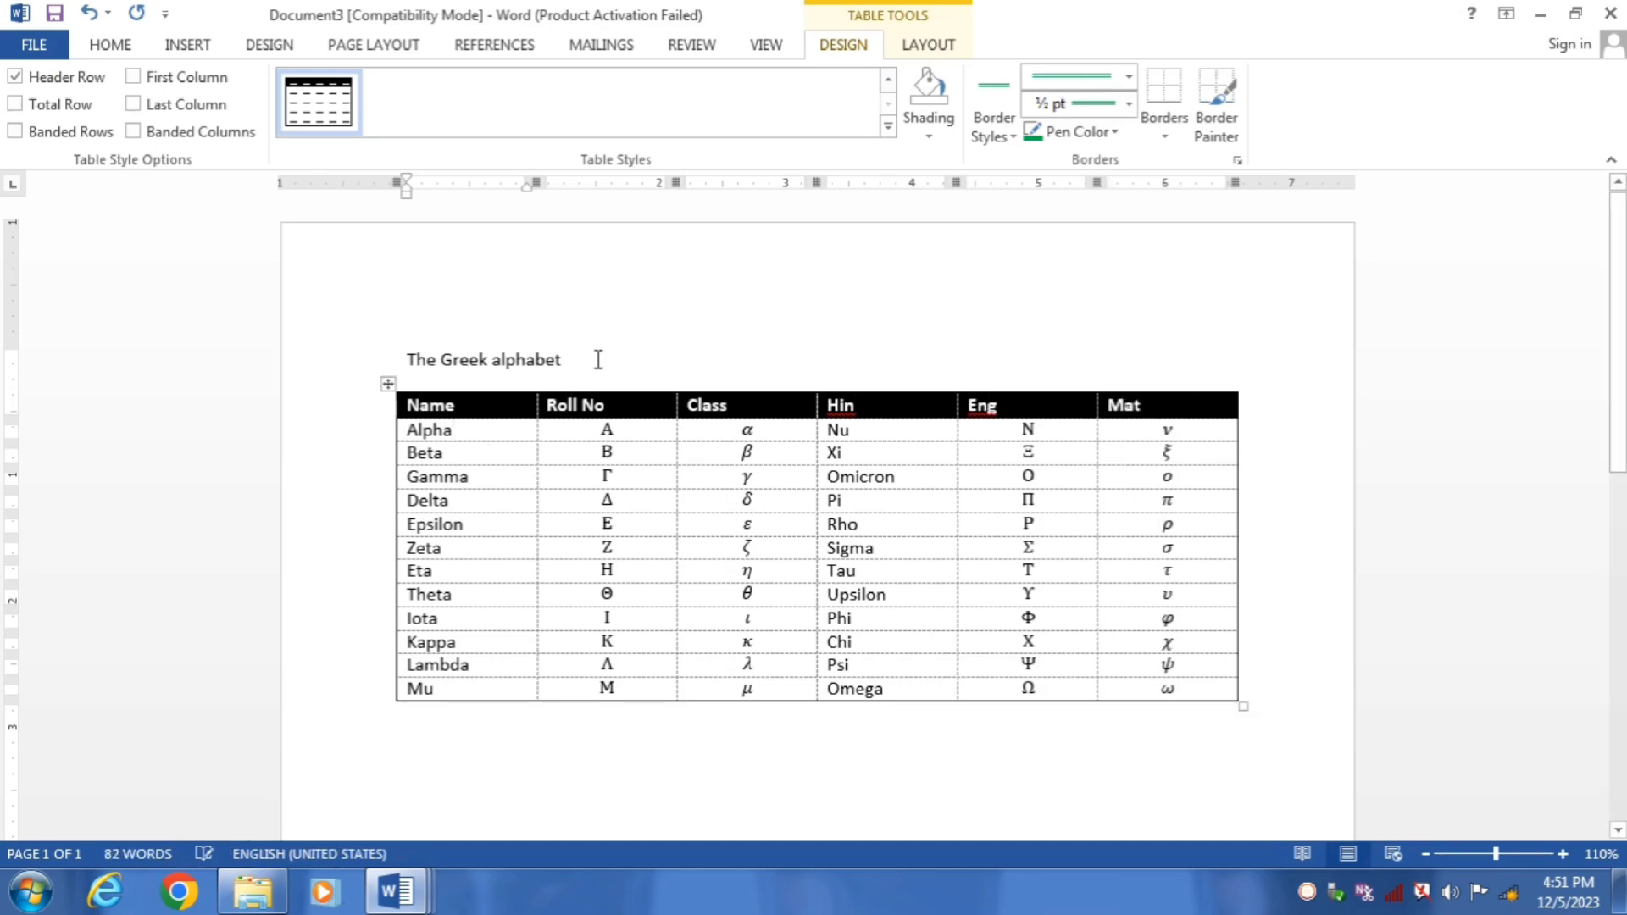
key(BackSpace)
key(BackSpace)
key(BackSpace)
key(BackSpace)
key(BackSpace)
text(Ram)
key(Tab)
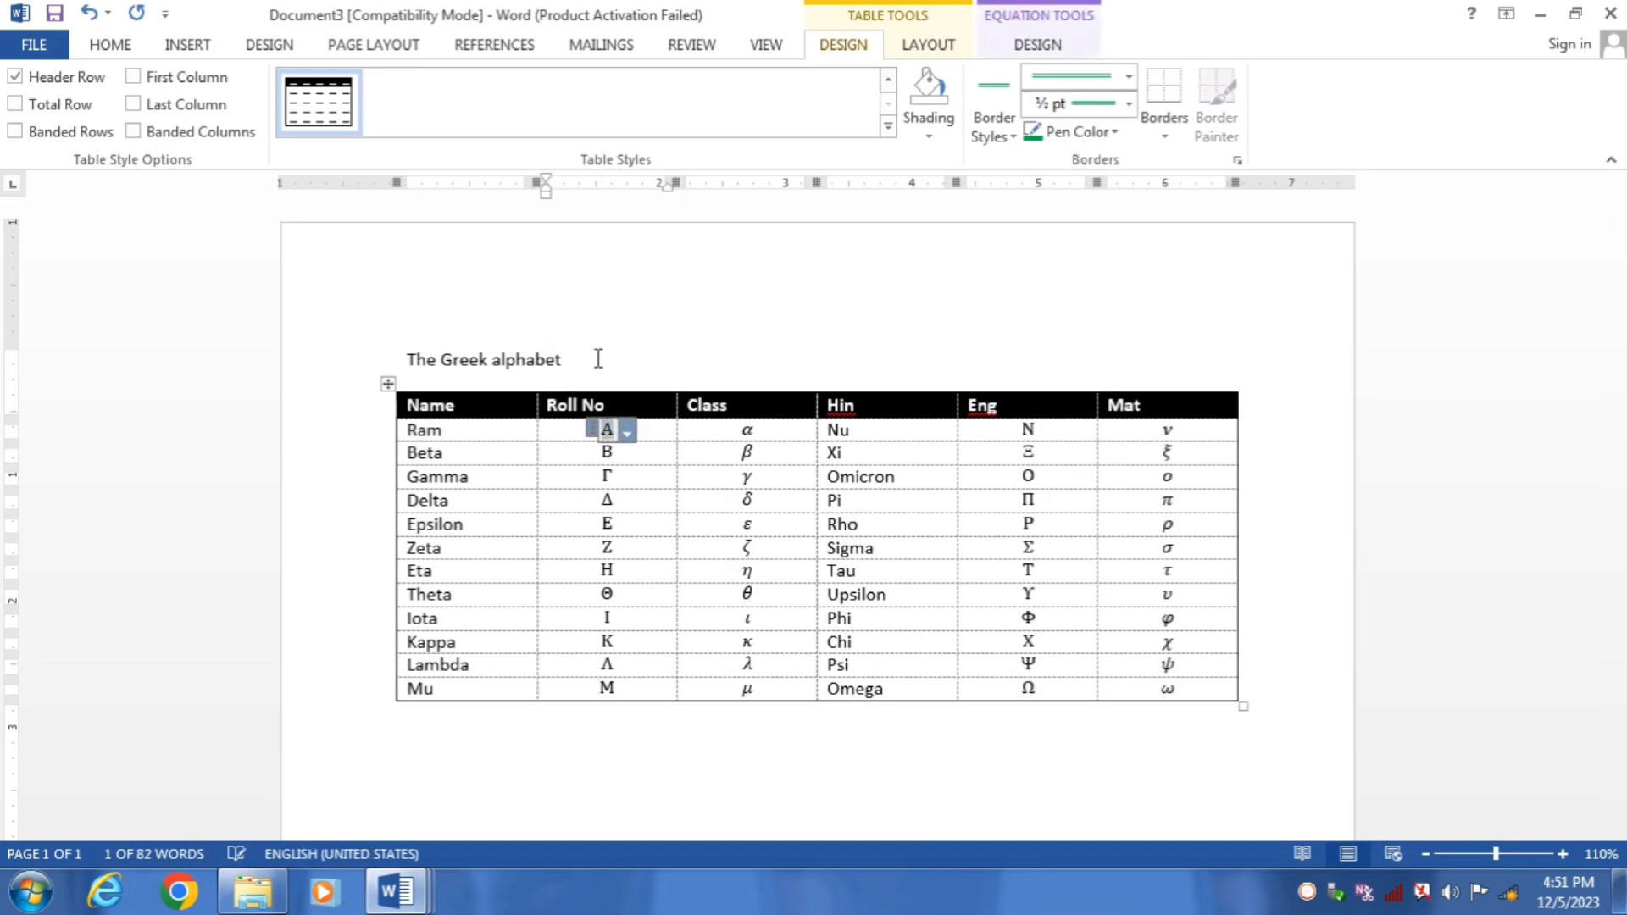
text(10)
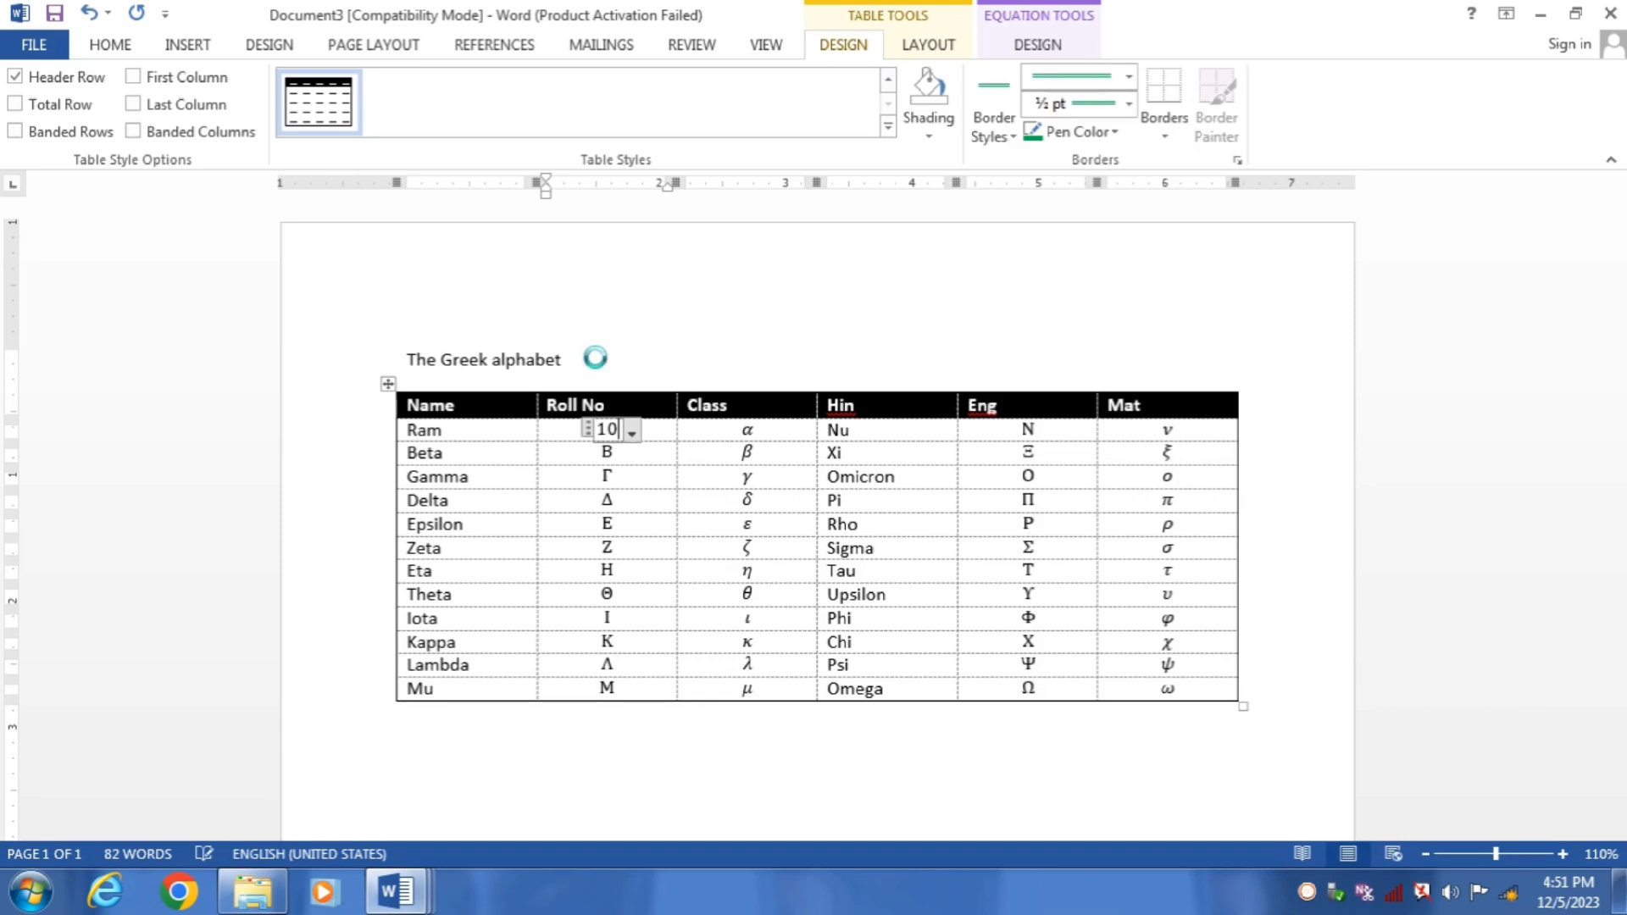
Complete the student's row with Class 12, Hin 50, Eng 60 and Mat 47
key(Tab)
text(12)
key(Tab)
text(50)
key(Tab)
text(60)
key(Tab)
text(47)
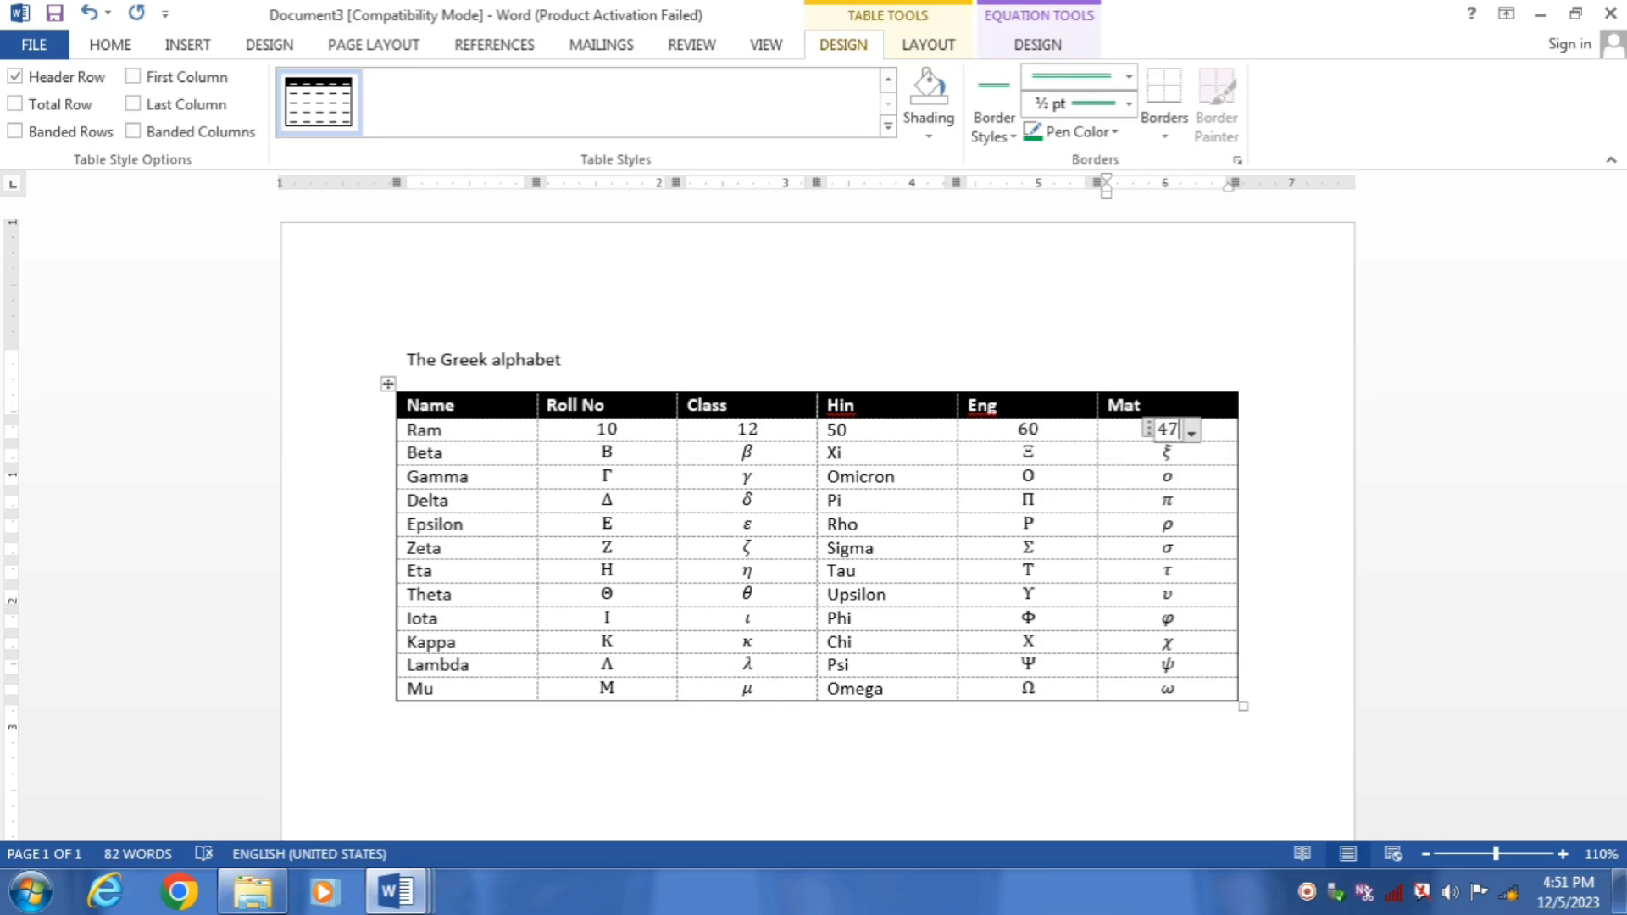
Browse the remaining built-in Quick Tables, including Tabular List and With Subheads, without inserting one
click(188, 47)
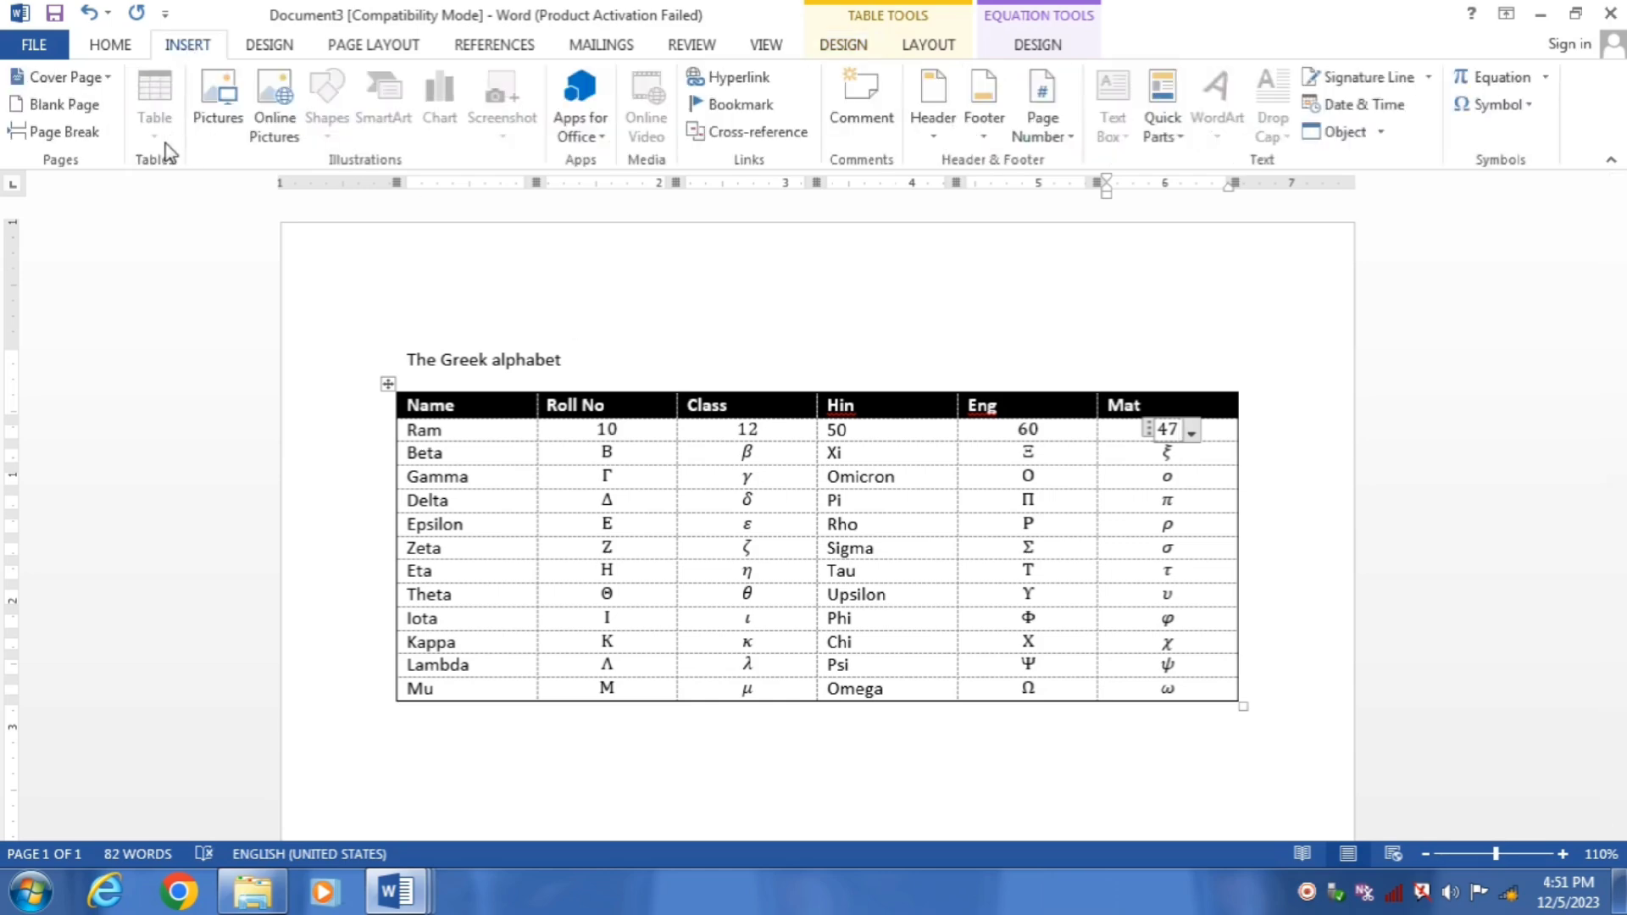
click(475, 336)
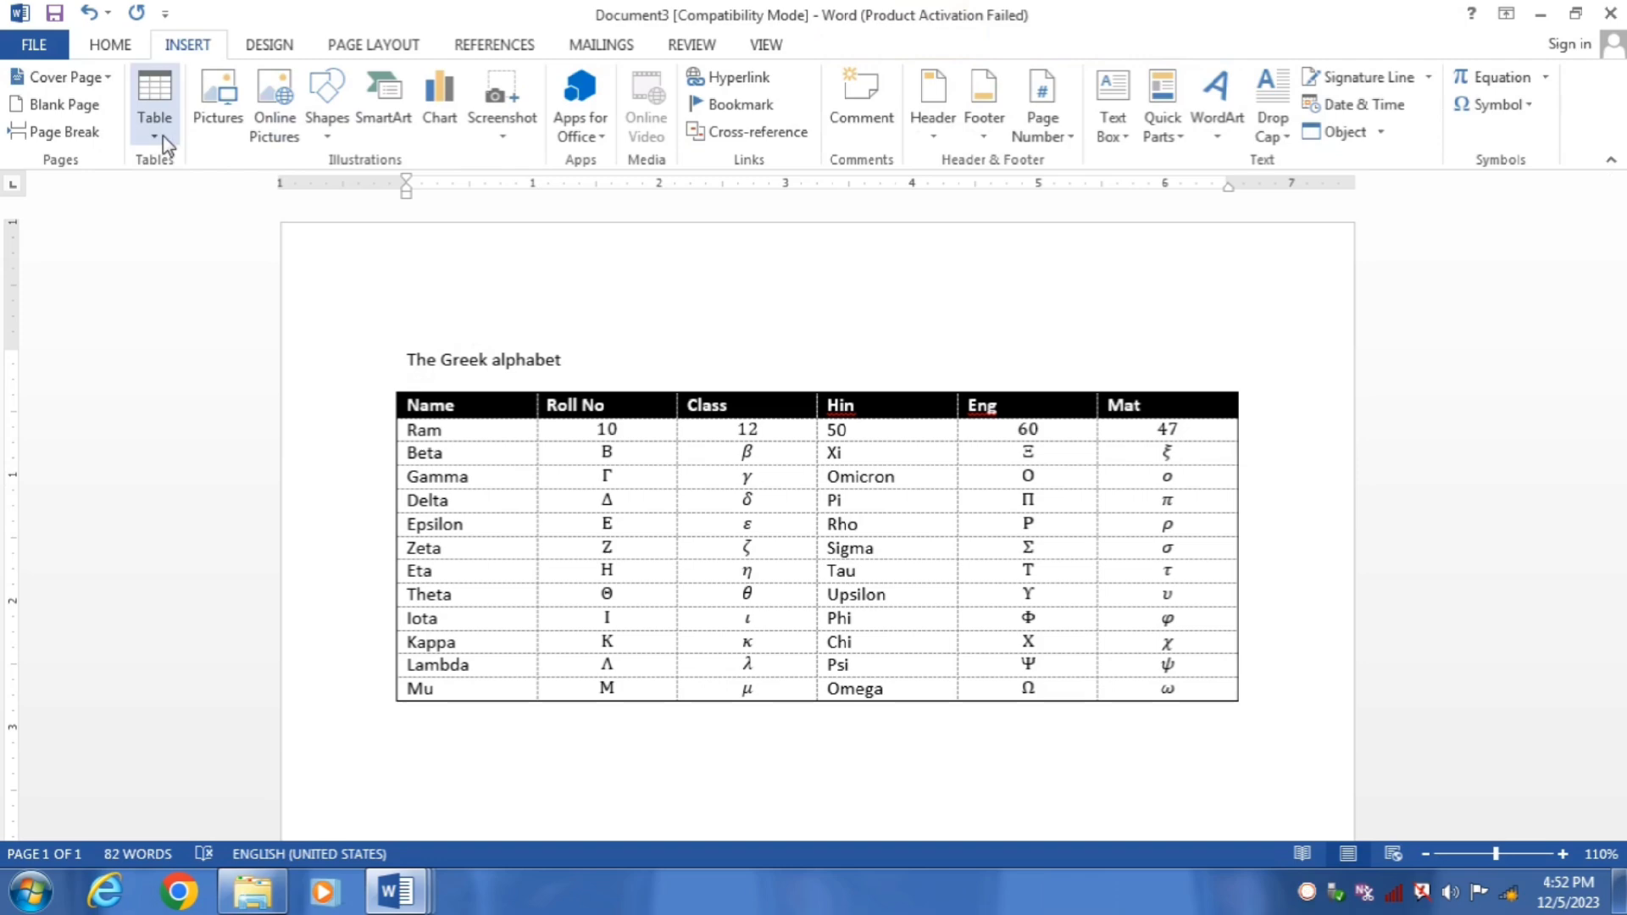
click(165, 142)
mouse_move(189, 489)
scroll(526, 555, down, 5)
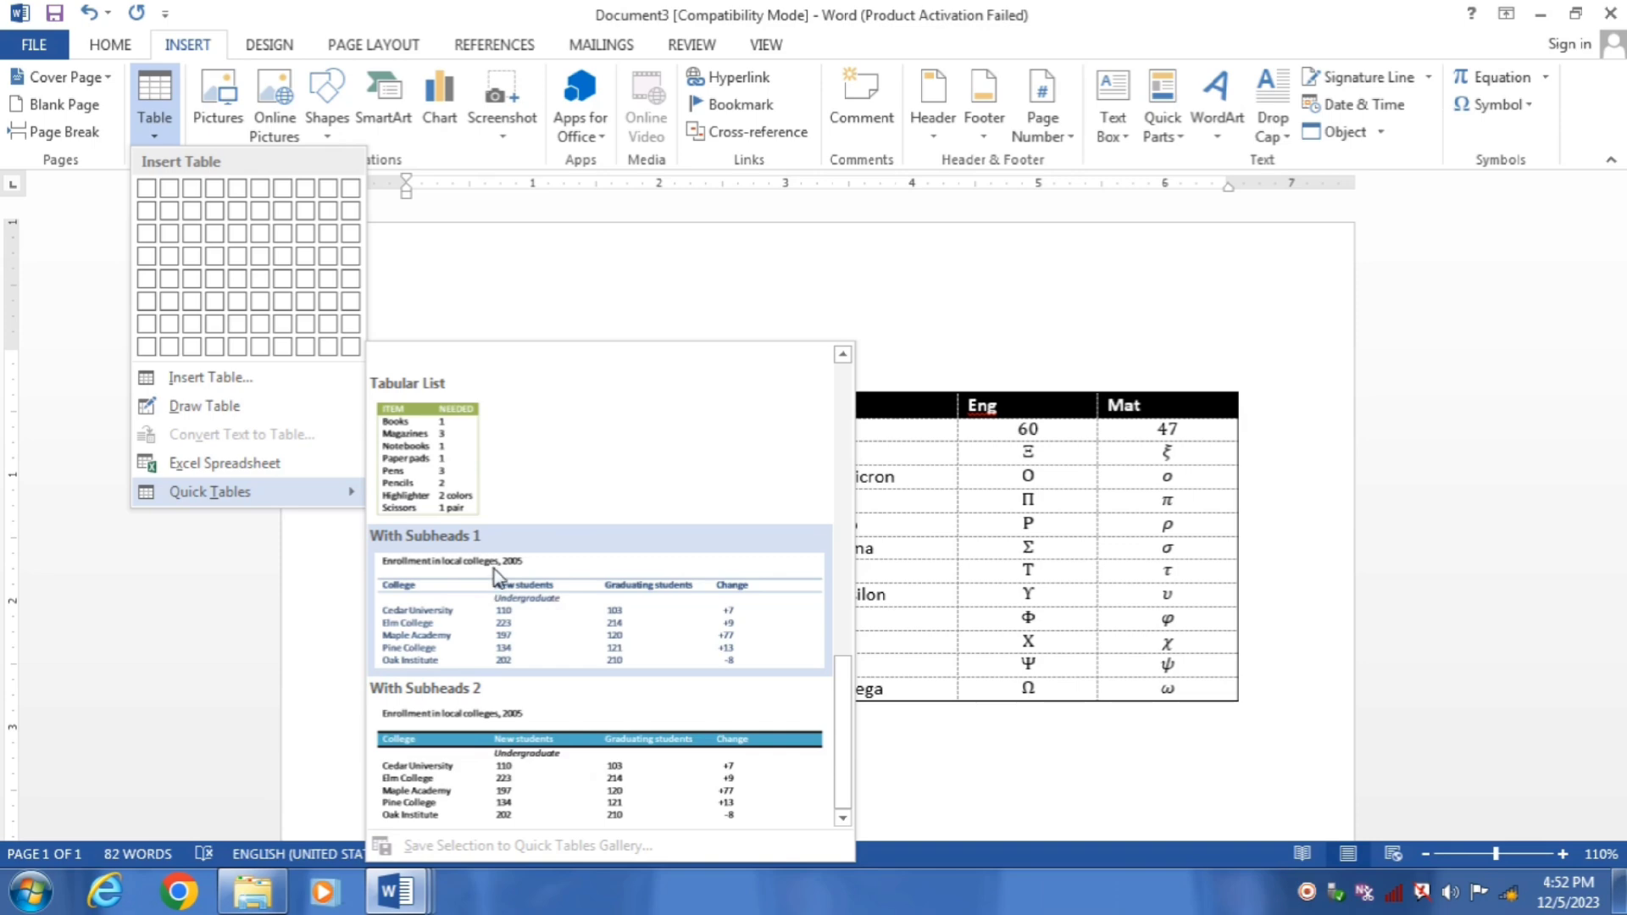
click(995, 566)
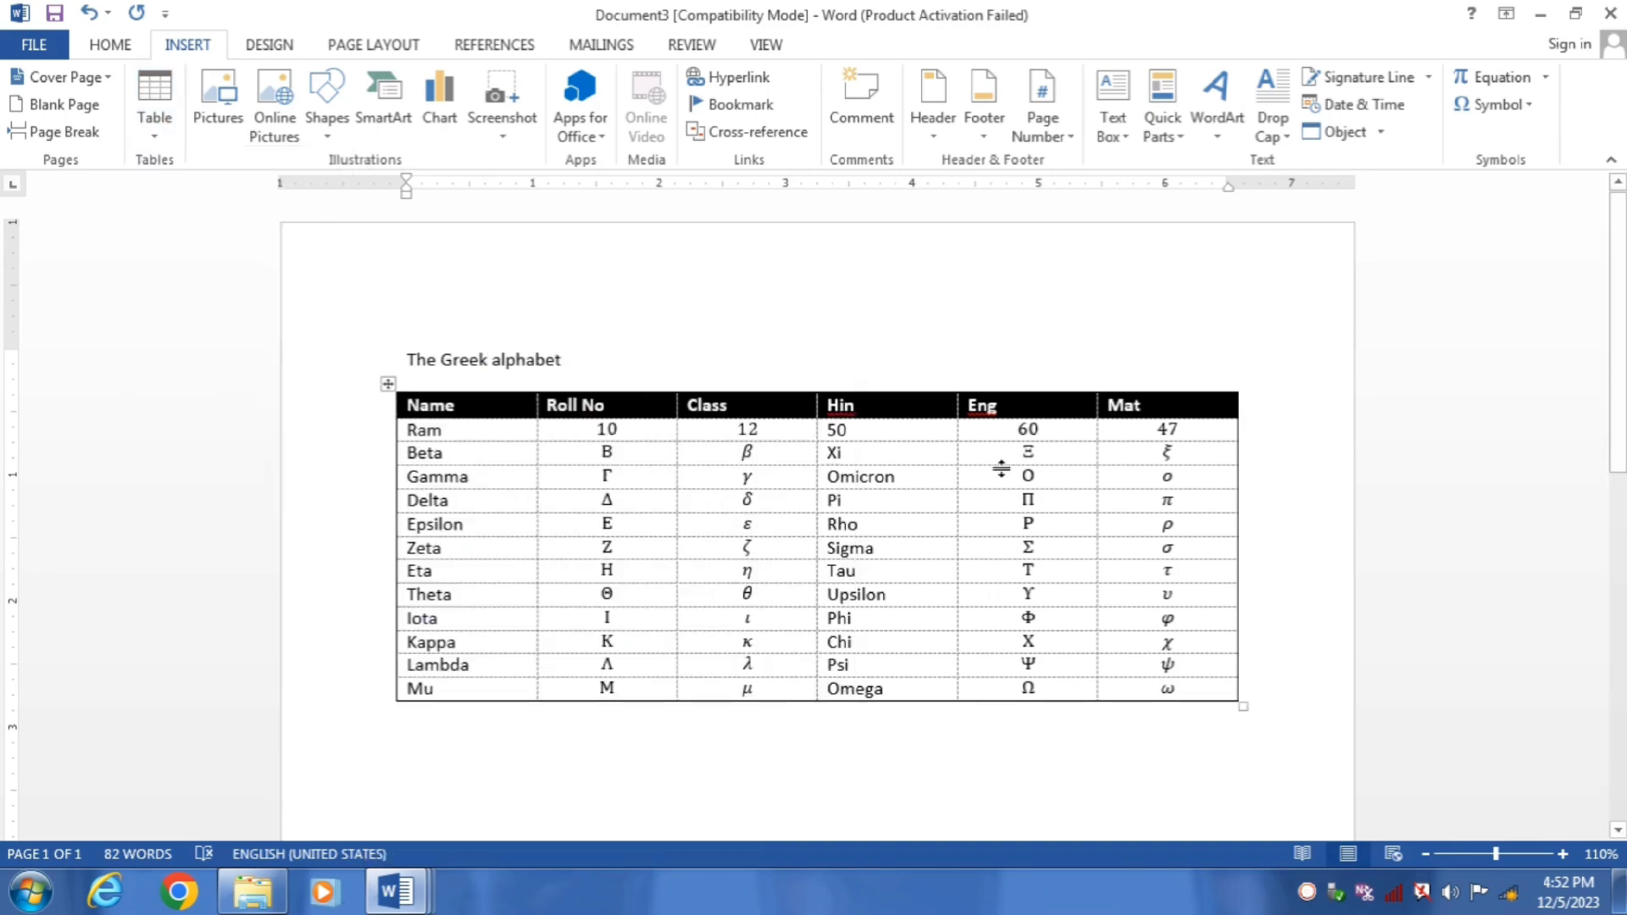
Select the whole Greek alphabet table and delete it, keeping its title line
click(387, 384)
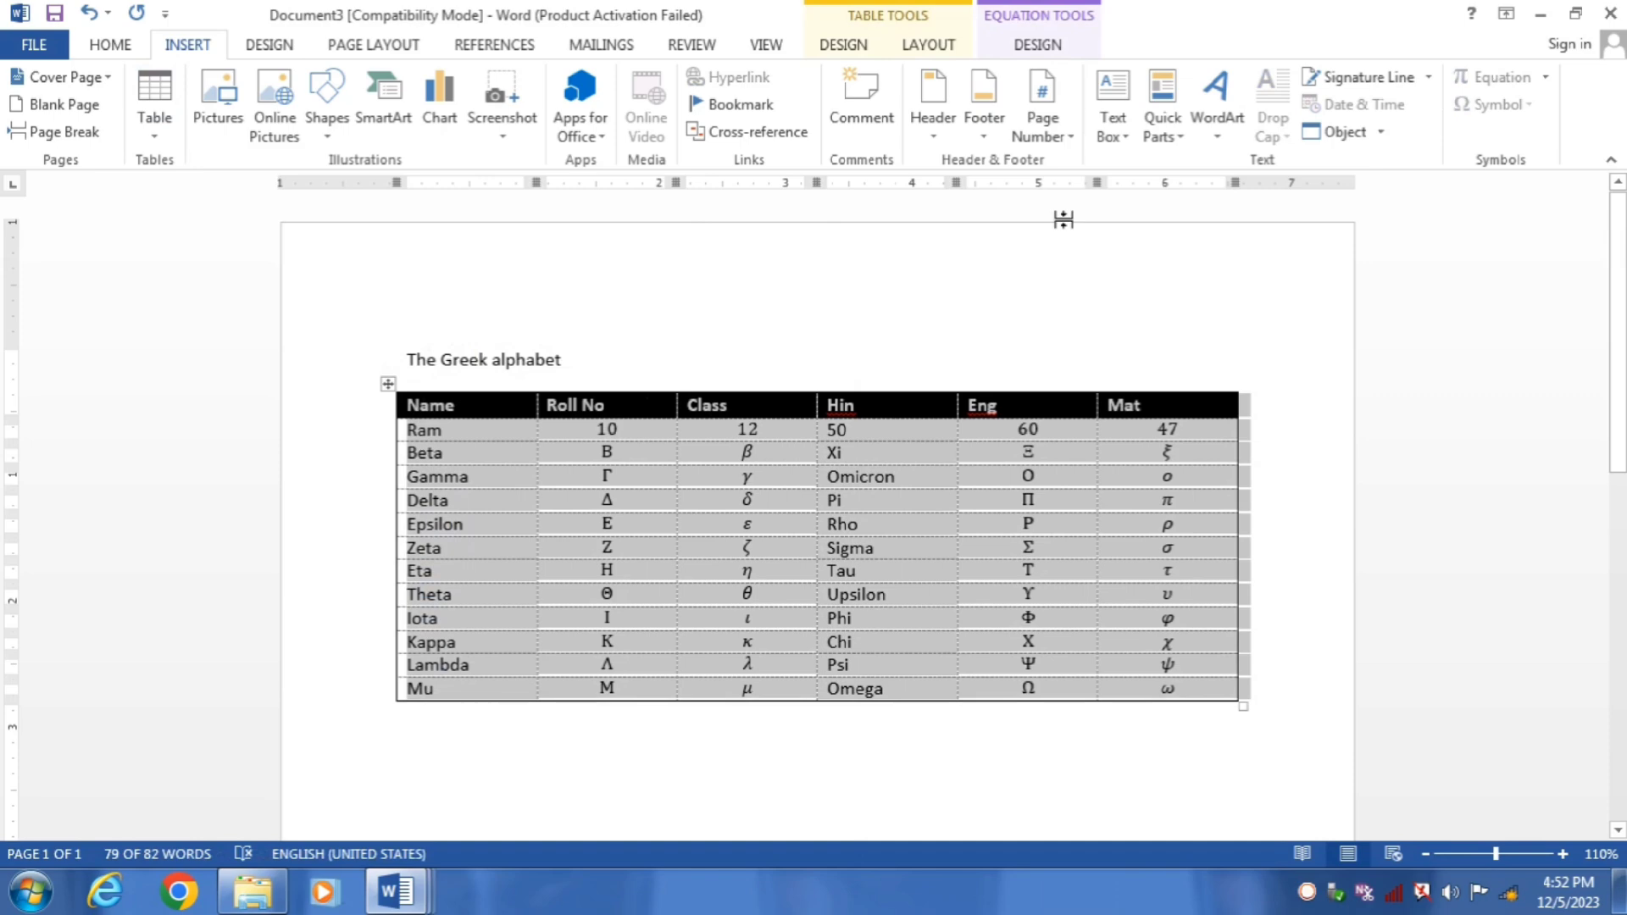
click(1057, 53)
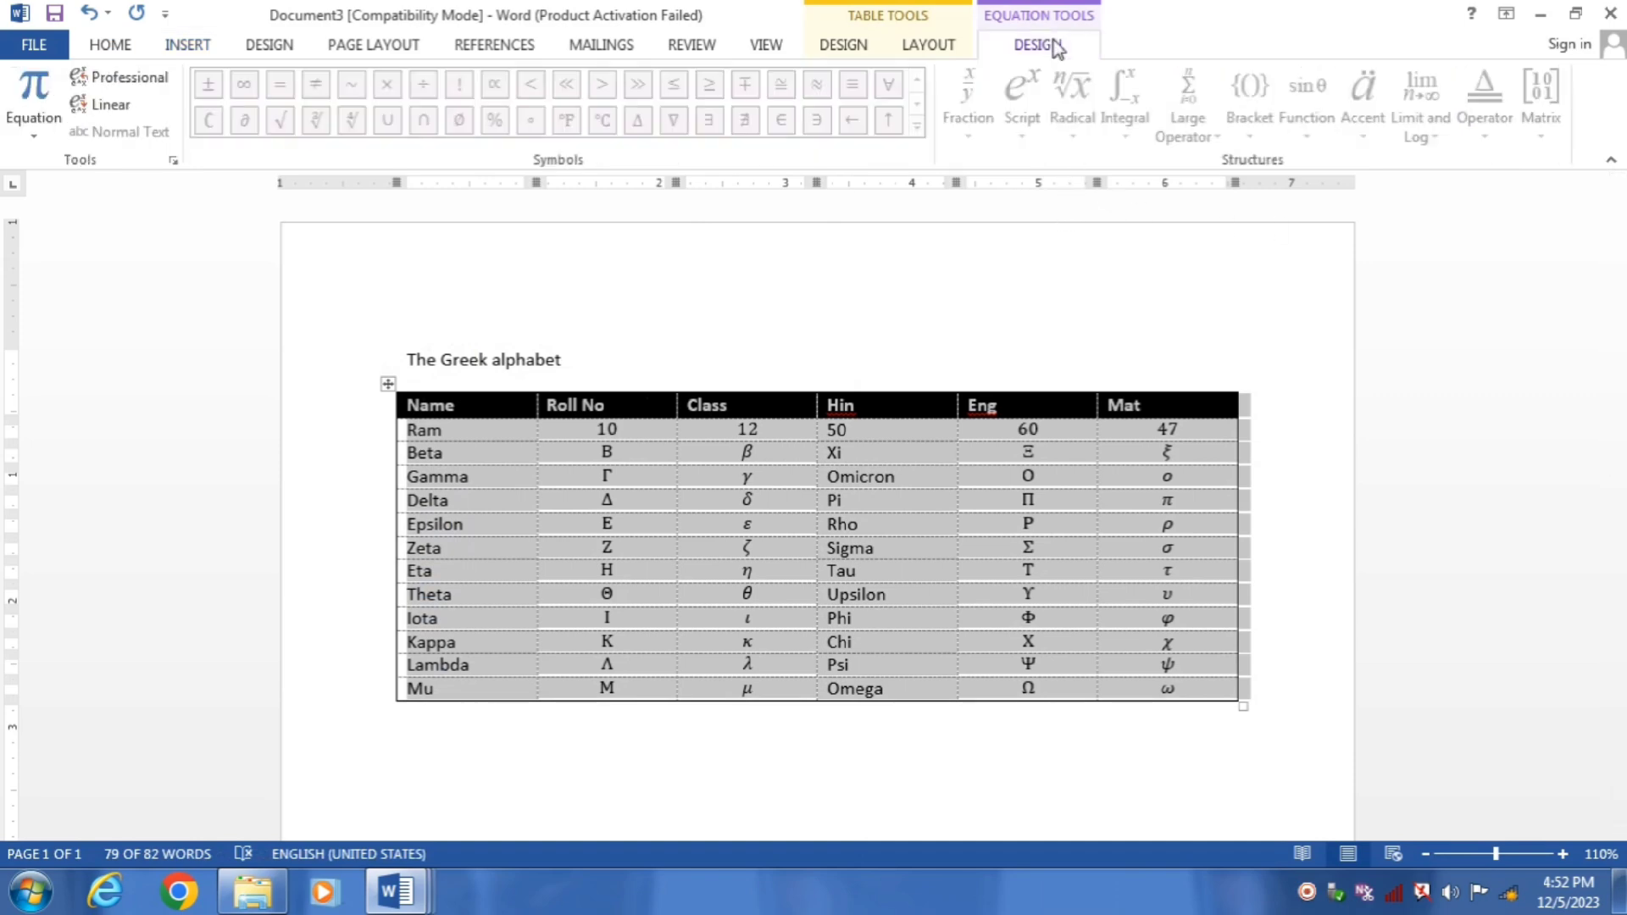
click(932, 49)
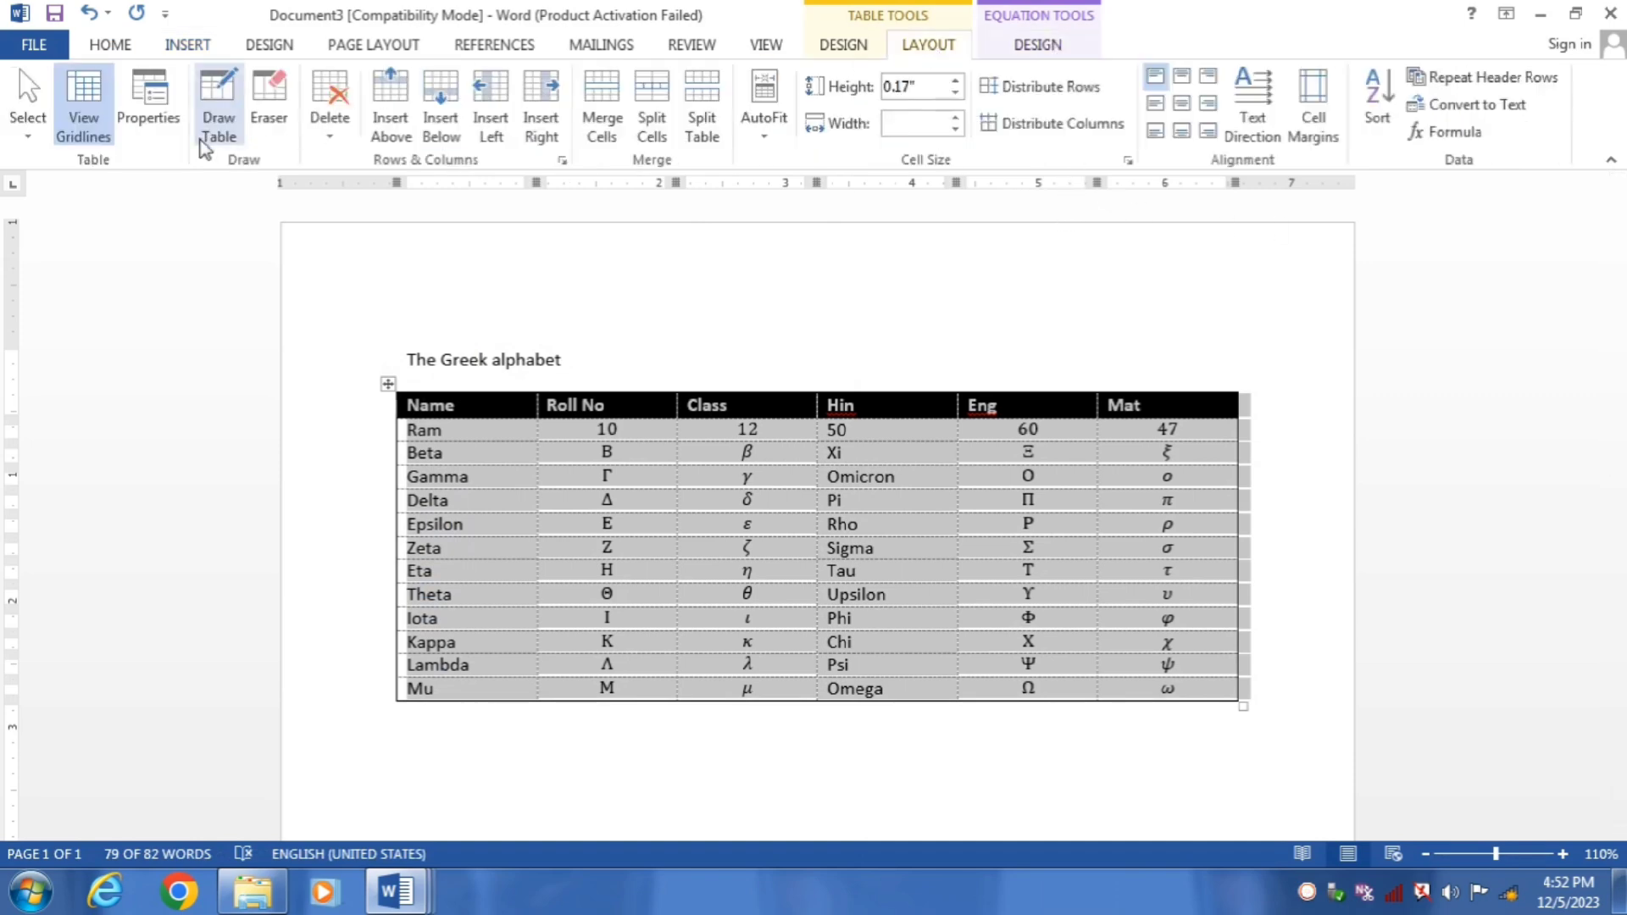
click(327, 127)
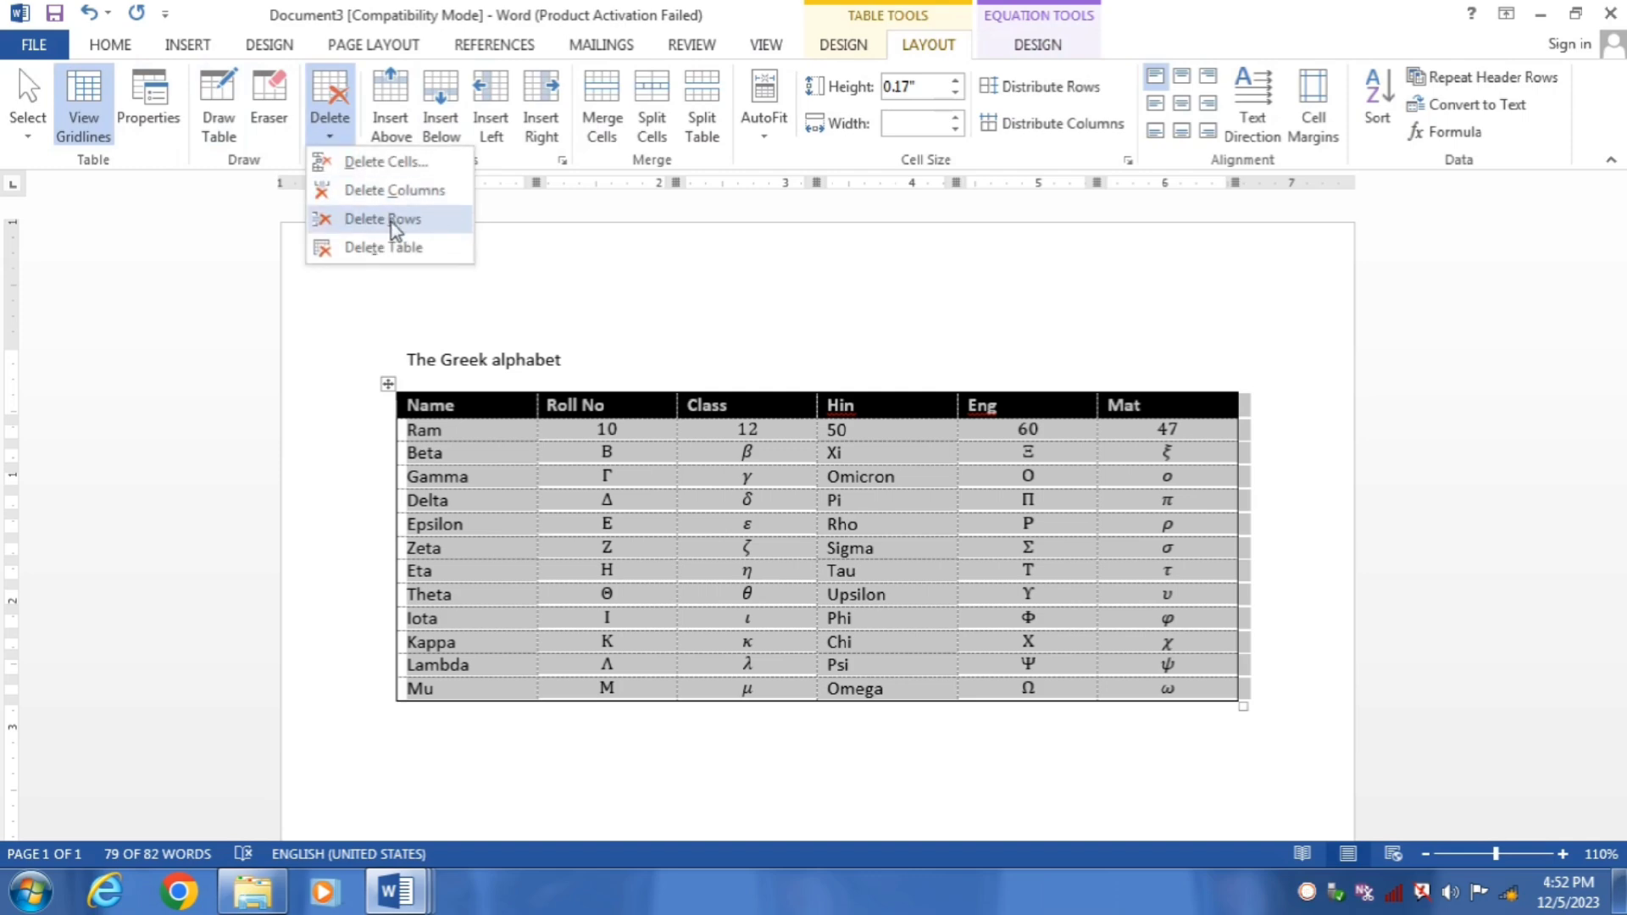
click(372, 247)
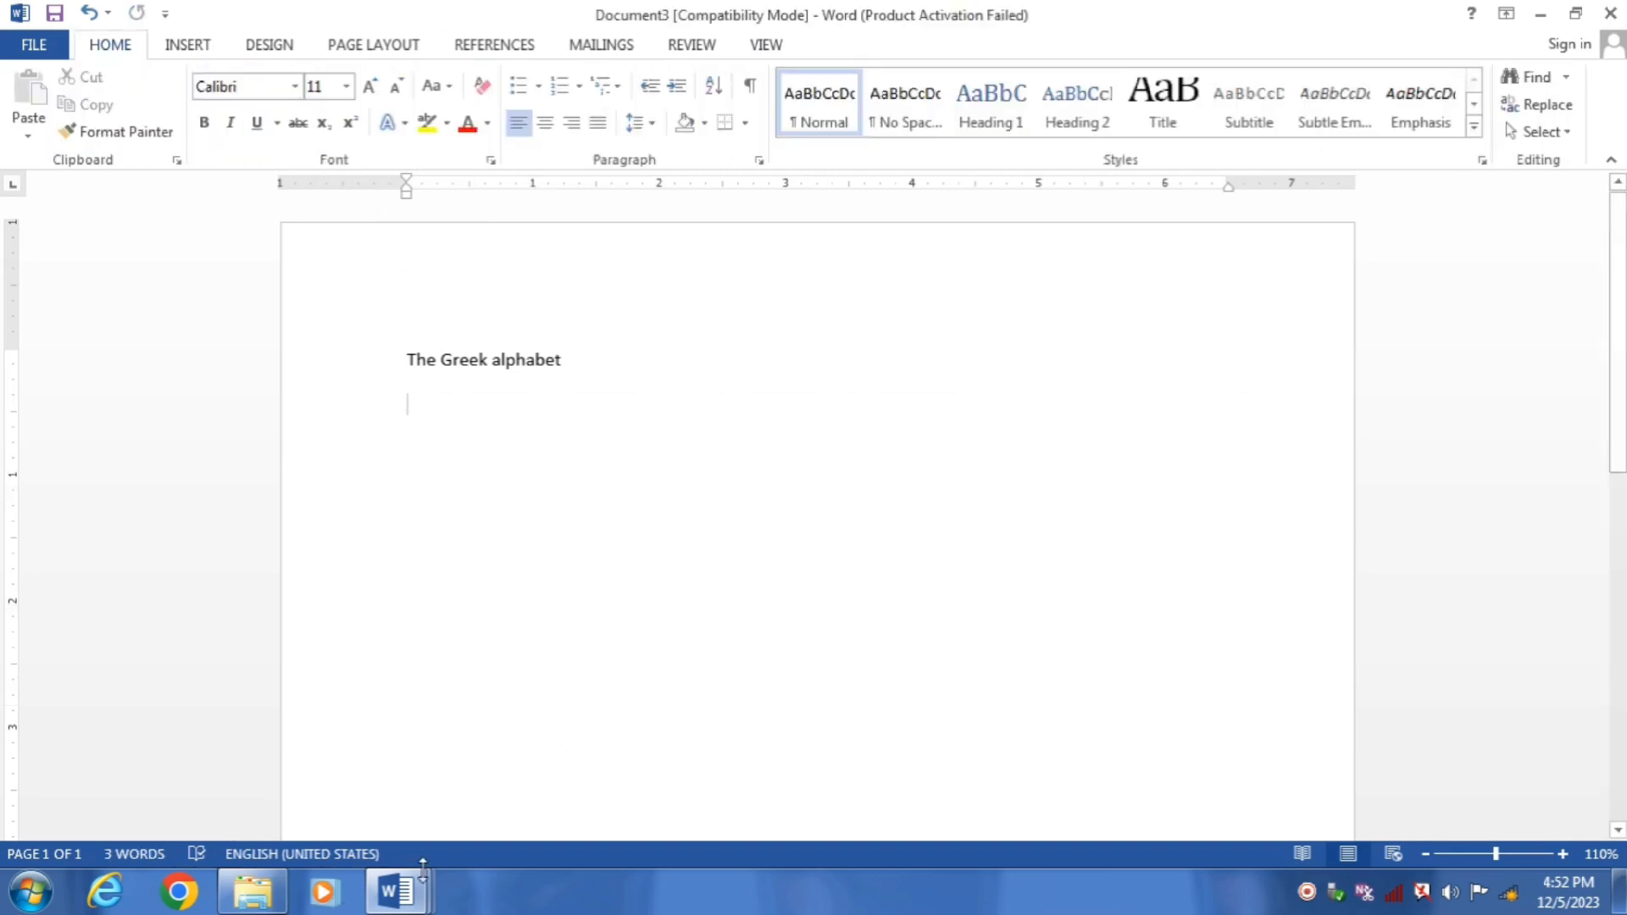
Switch to the MS WORD COURSE document to review the Day 5 topic list
click(413, 890)
click(155, 774)
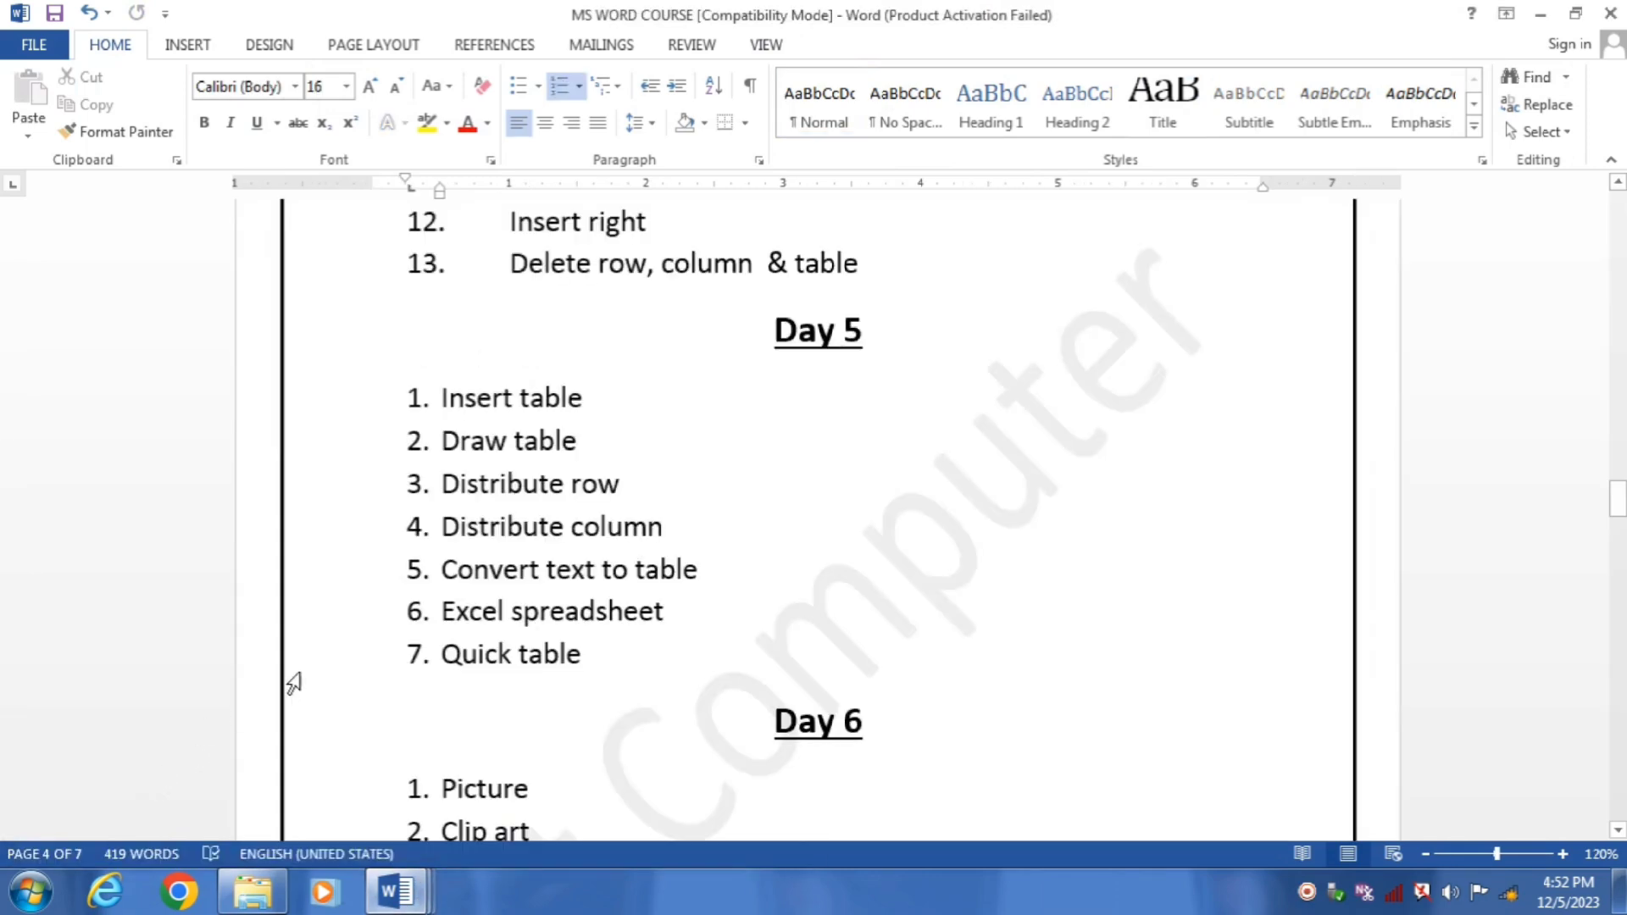